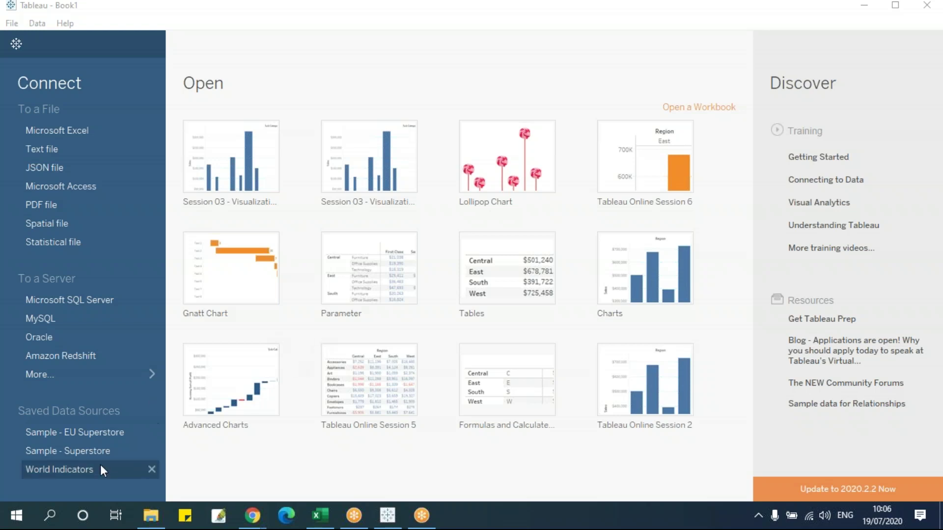
- Connect to the Sample - Superstore data source and remove the Customer and Order folders from the dimensions
click(91, 452)
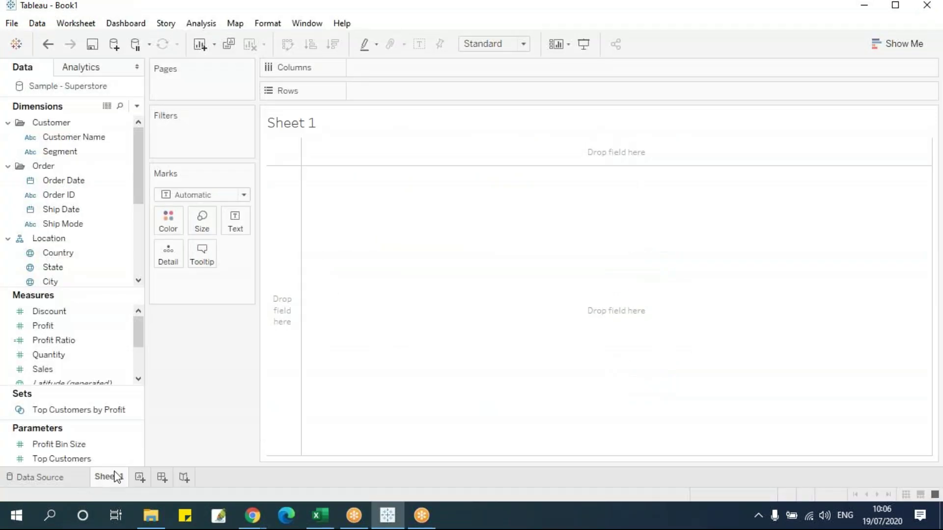
right_click(58, 122)
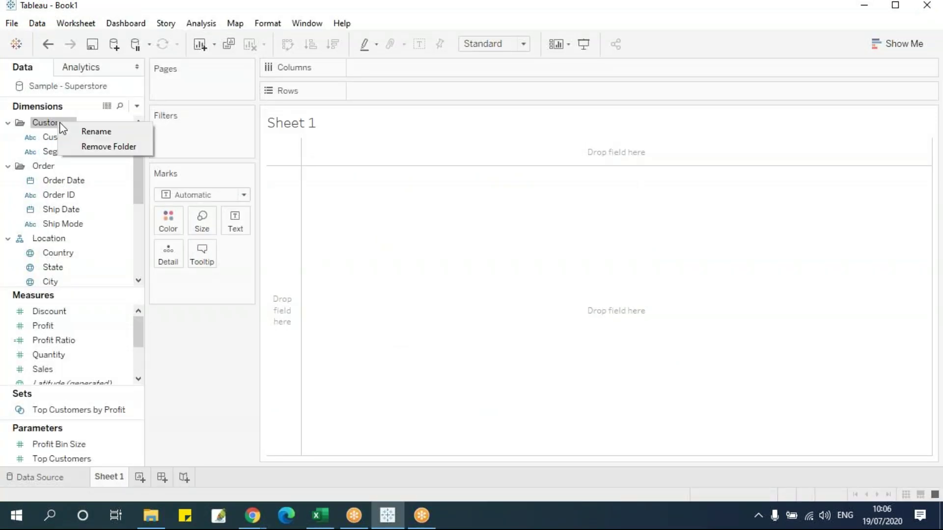
click(96, 147)
right_click(48, 127)
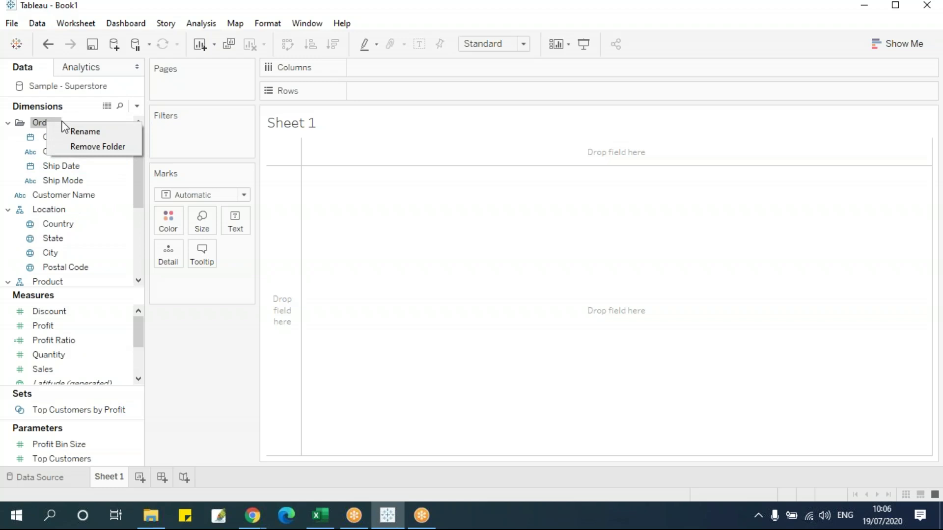
click(97, 145)
- Remove the Location and Product hierarchies so their fields are listed individually among the dimensions
right_click(49, 137)
click(98, 219)
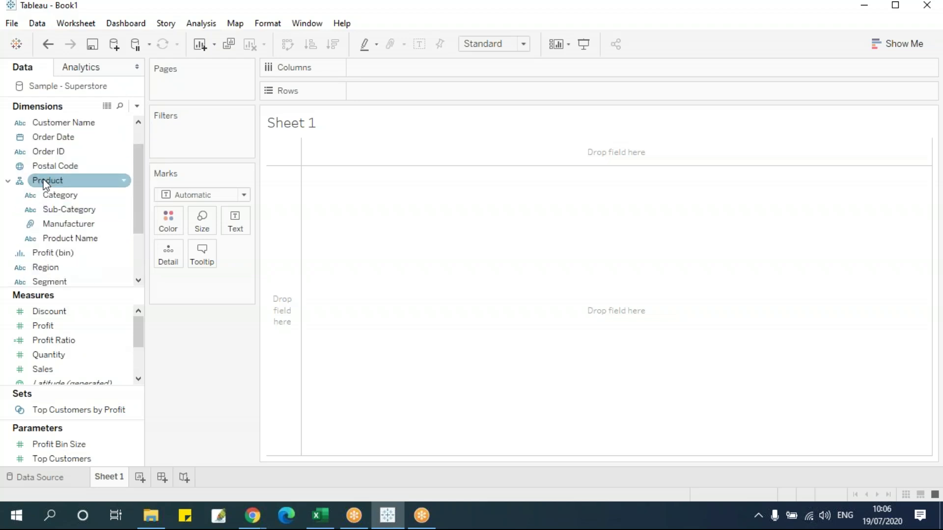
right_click(49, 180)
click(99, 263)
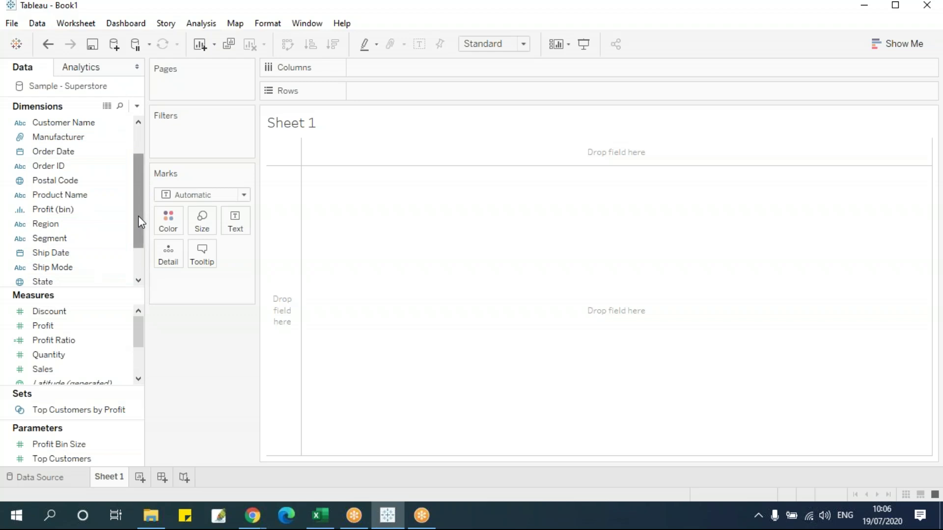
- Build a bar chart with Region on Columns and Sales on Rows
drag(138, 205, 136, 158)
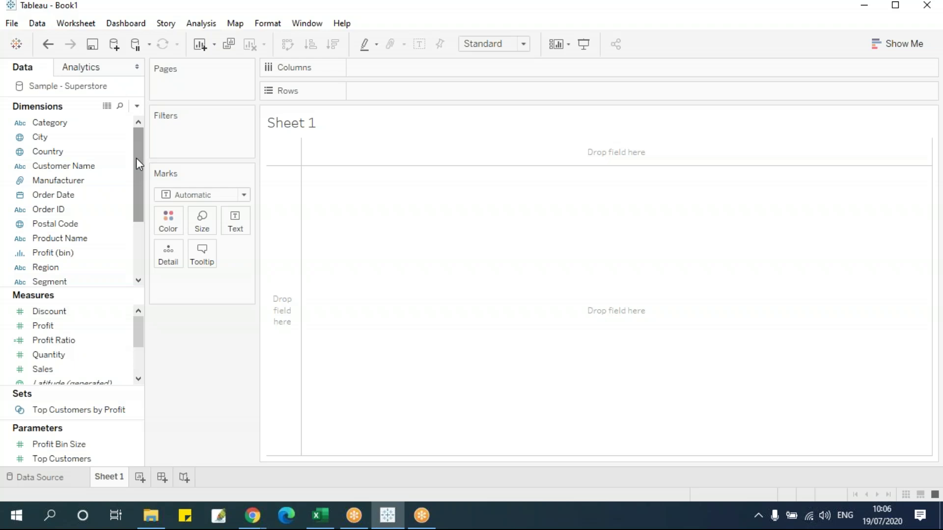
click(75, 269)
mouse_move(73, 268)
mouse_down()
mouse_move(405, 106)
mouse_move(423, 74)
mouse_up()
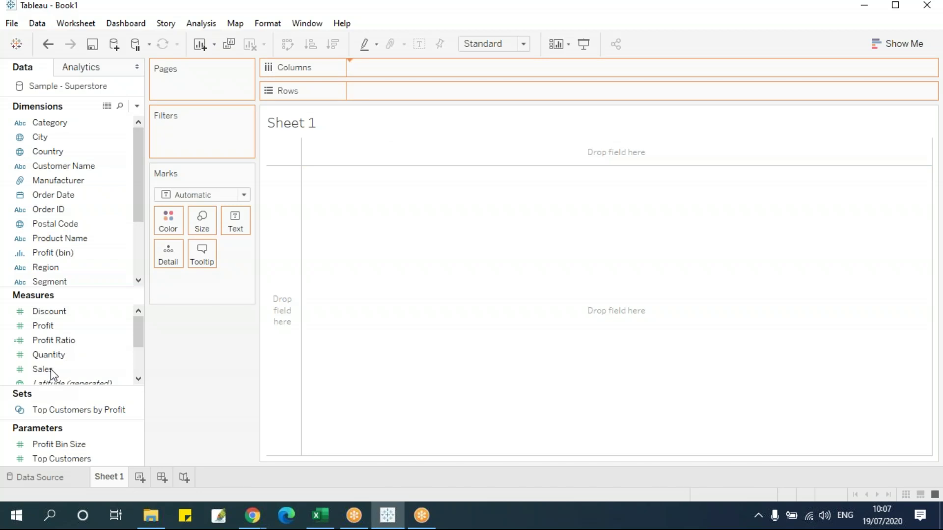
mouse_move(51, 370)
mouse_down()
mouse_move(384, 83)
mouse_move(385, 91)
mouse_up()
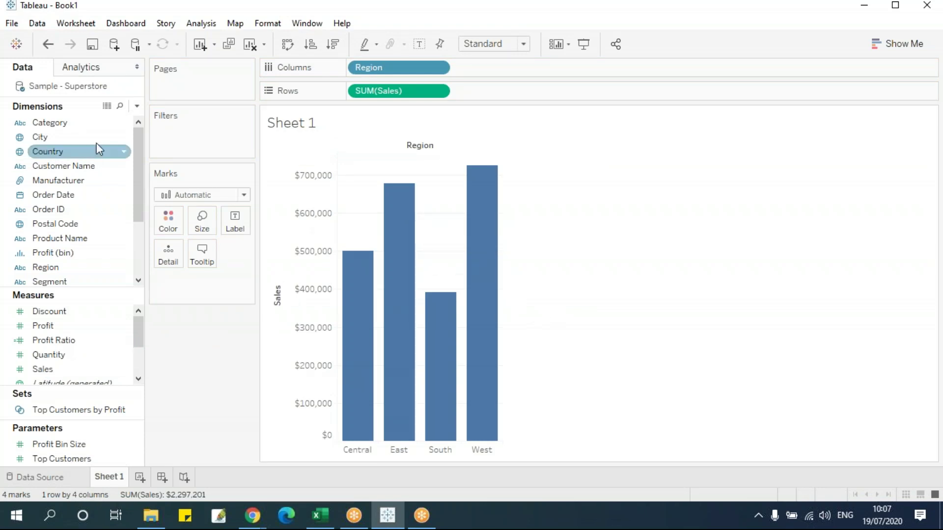
- Add a Category filter to the sheet with Furniture, Office Supplies and Technology all selected
click(59, 126)
drag(59, 126, 190, 200)
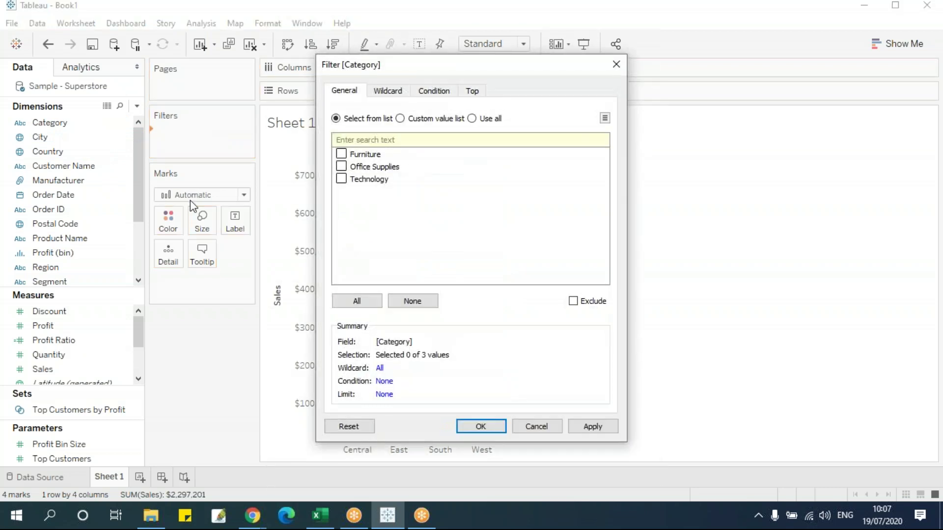
click(341, 154)
click(341, 166)
click(341, 179)
click(481, 427)
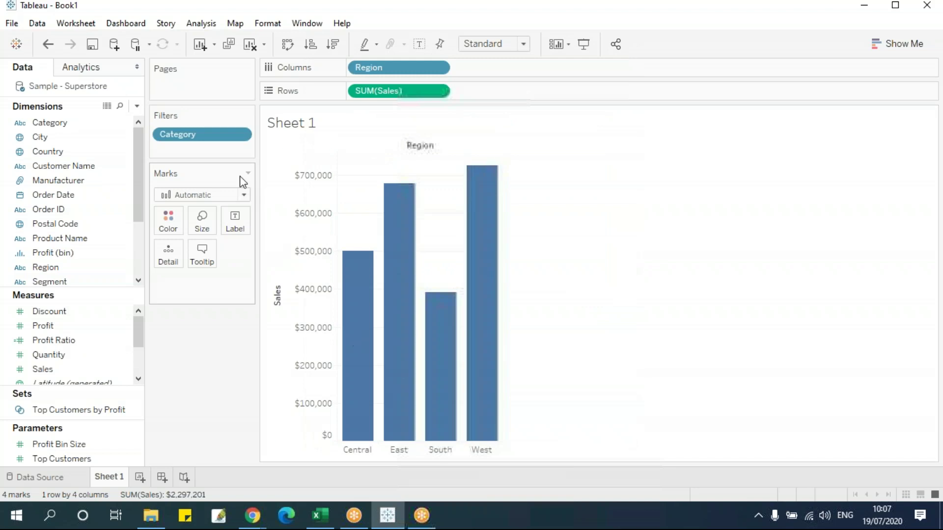
- Edit the Category filter to keep only Furniture
click(240, 136)
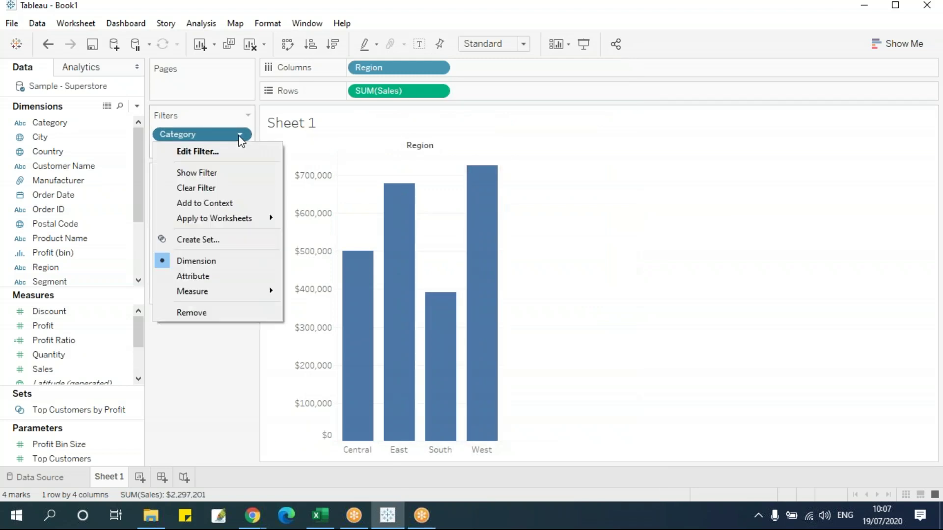
click(211, 153)
click(341, 166)
click(342, 179)
click(481, 427)
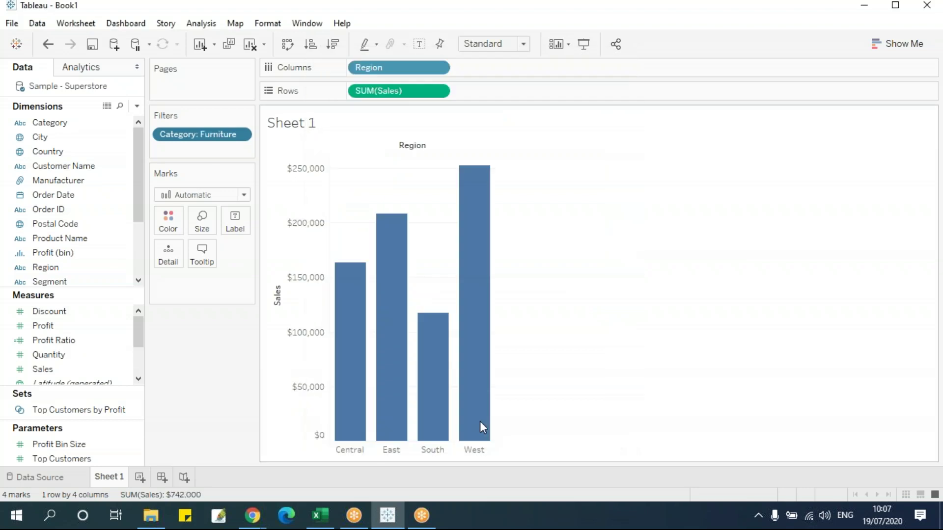
mouse_move(480, 370)
- Replace Region with Sub-Category on Columns
drag(378, 71, 197, 381)
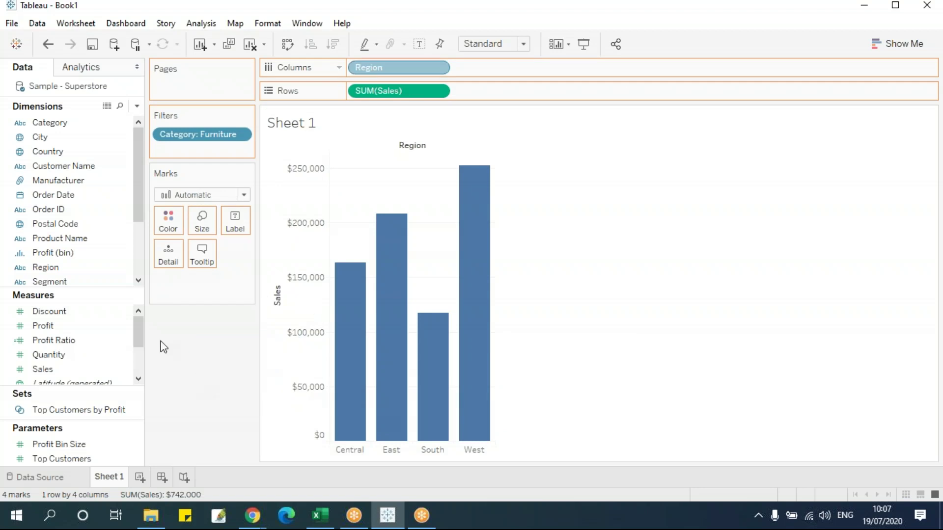
drag(135, 187, 141, 276)
drag(75, 254, 416, 210)
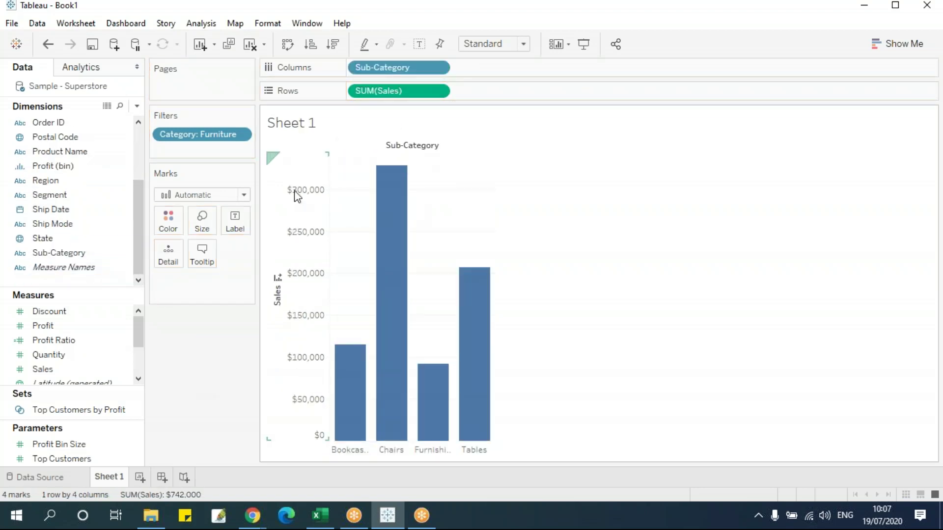
- Edit the Category filter to keep only Technology instead of Furniture
click(241, 136)
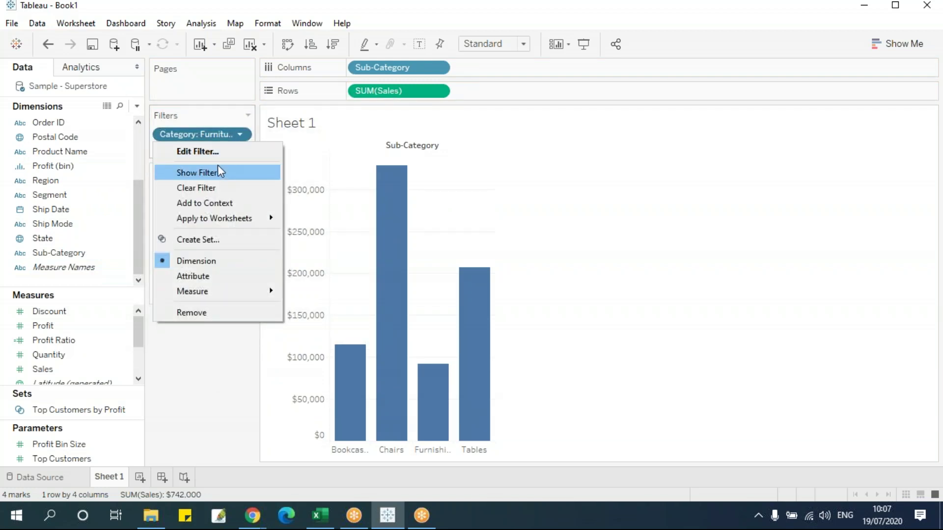
click(216, 152)
click(341, 153)
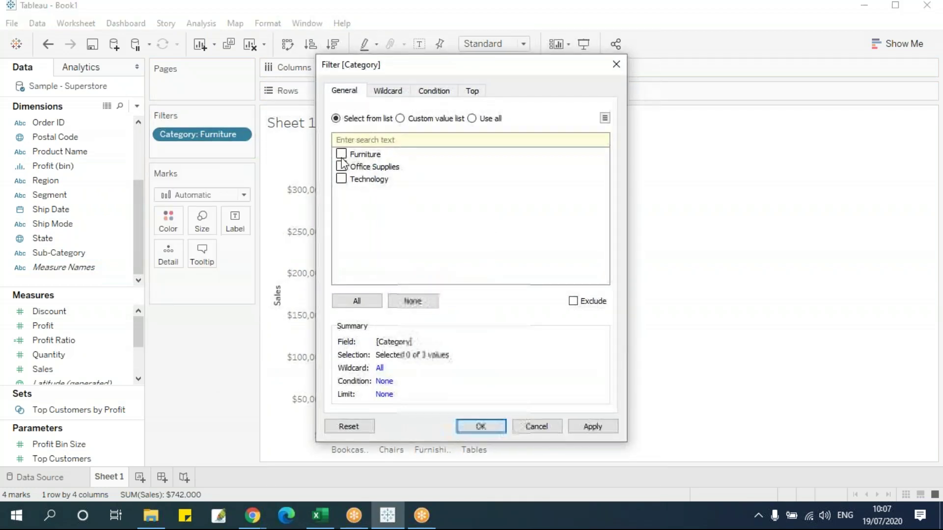
click(341, 179)
click(480, 426)
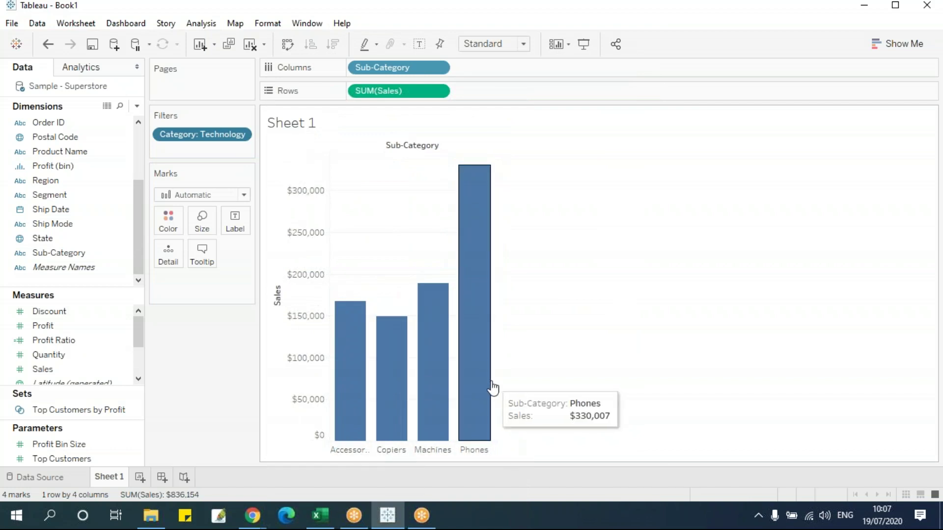
- Edit the Category filter to keep only Office Supplies
click(241, 134)
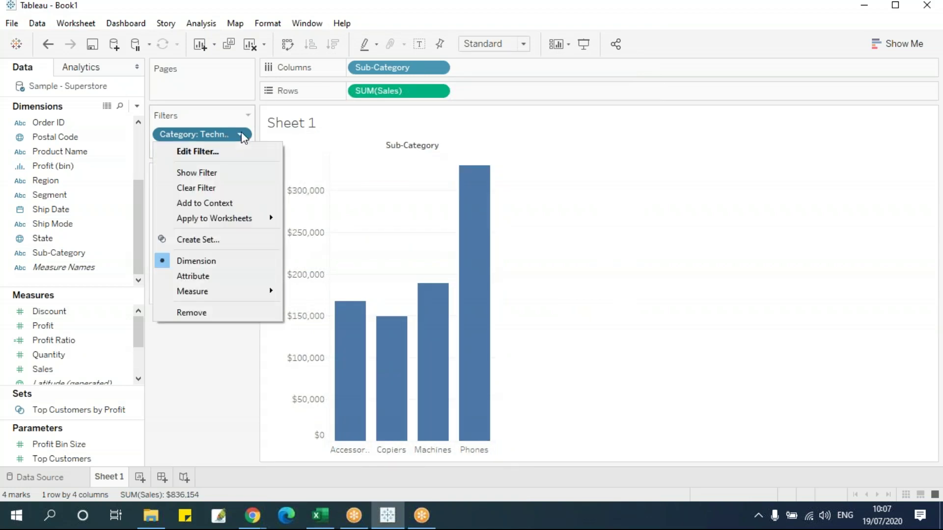
click(228, 149)
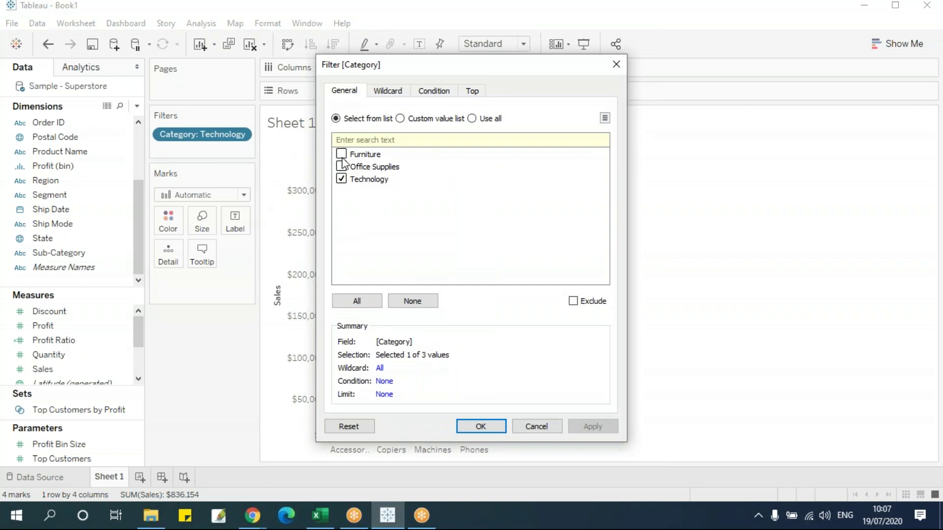
click(341, 166)
click(341, 179)
click(481, 426)
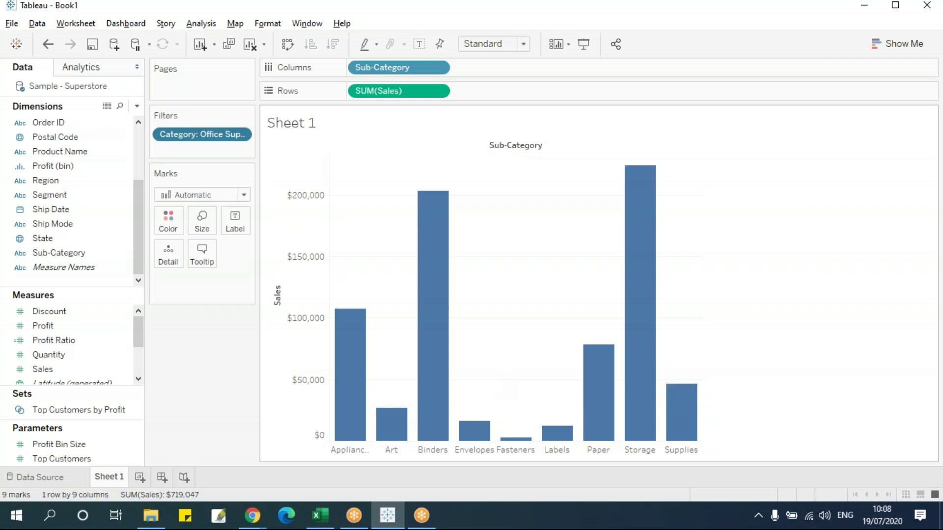
- Clear all fields and filters from Sheet 1
key(alt+shift+BackSpace)
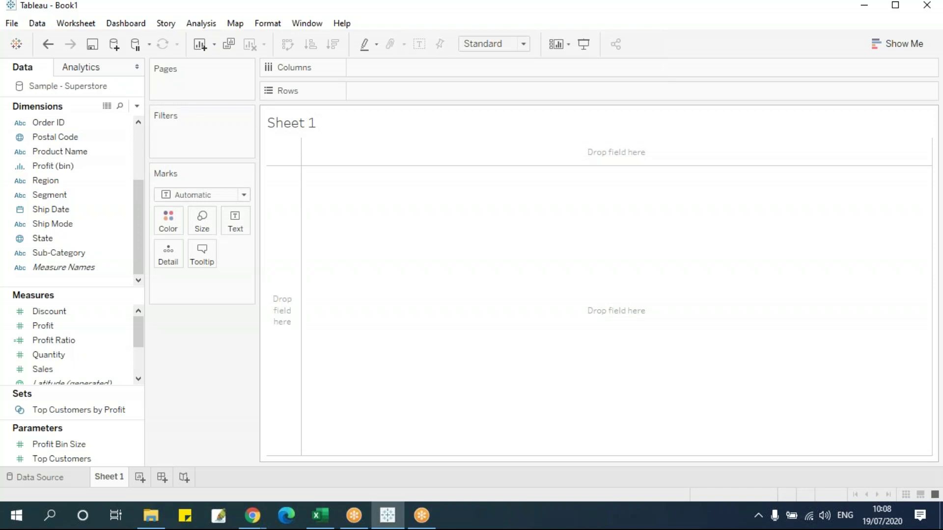
- Try switching the Sample - Superstore connection to Extract, cancelling the extract save on the way back to Sheet 1
click(45, 478)
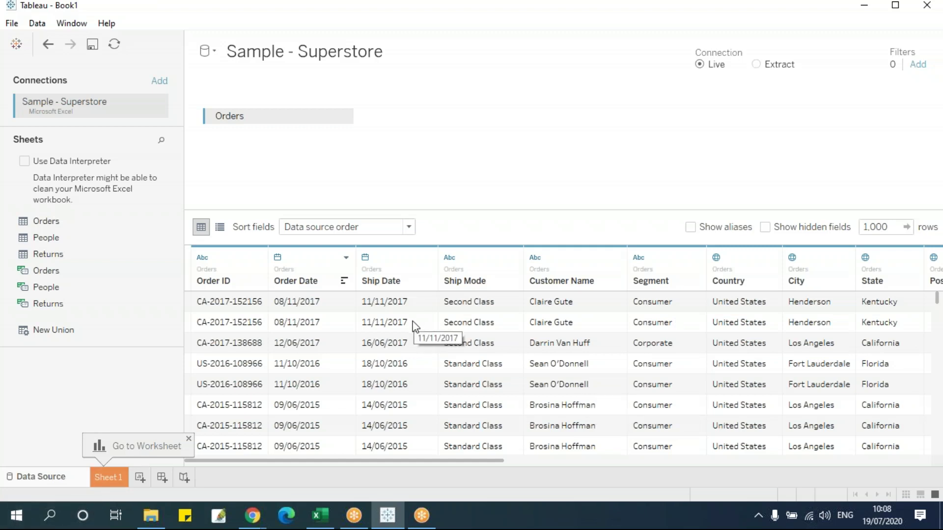
click(774, 71)
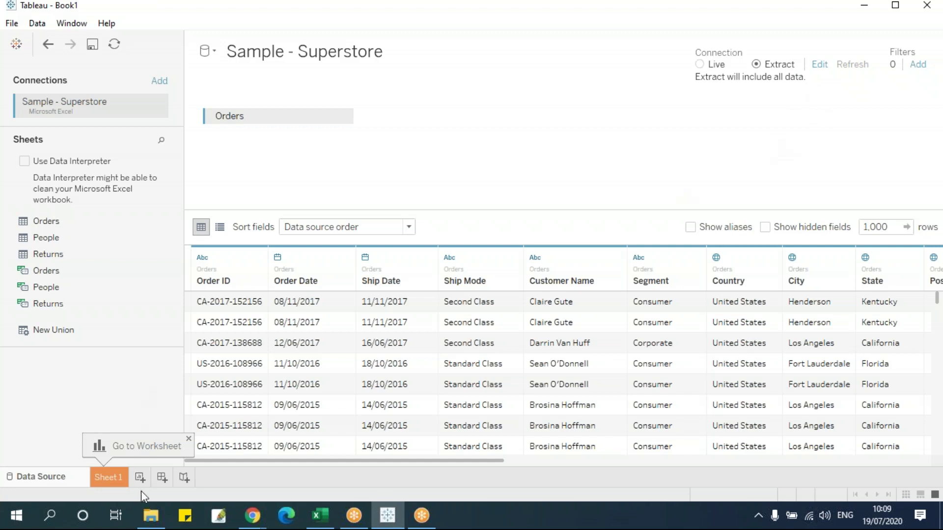
click(109, 475)
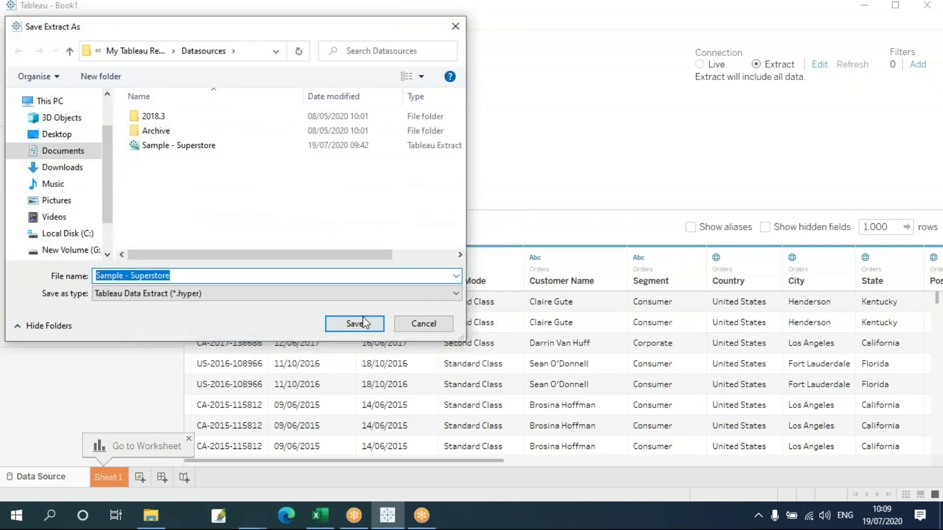
click(421, 324)
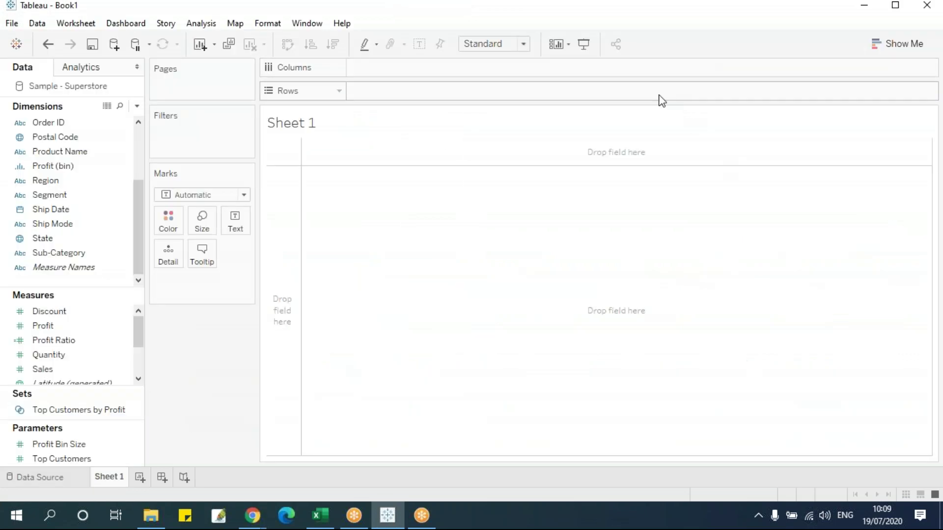
- Check the connection type on the data source page and return to Sheet 1
click(39, 477)
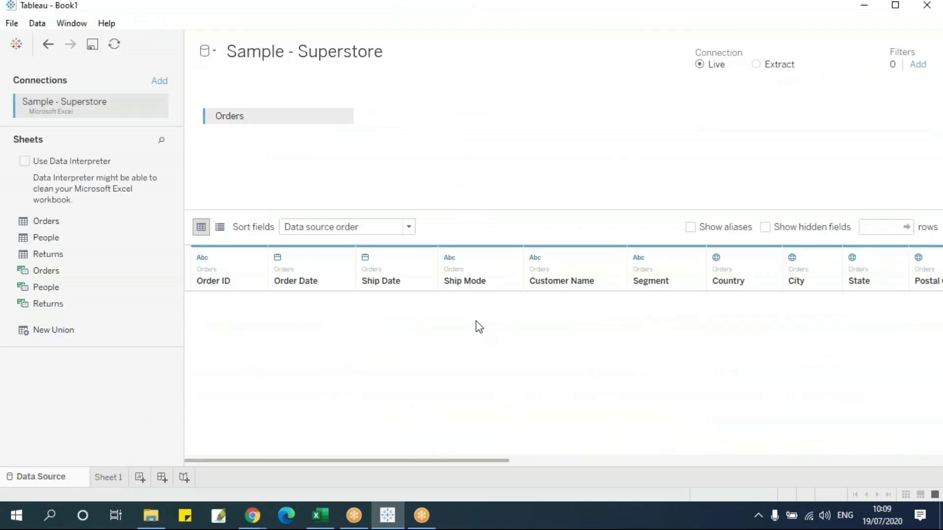
click(116, 483)
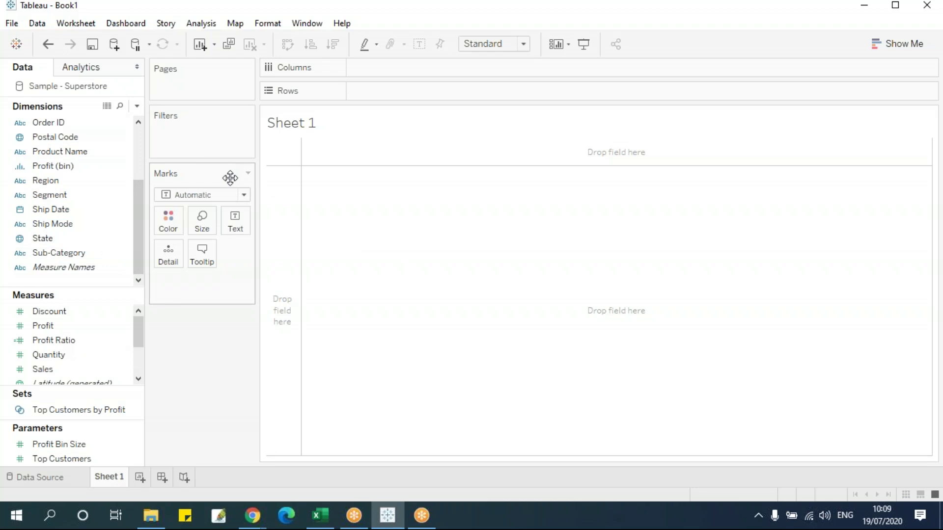
click(40, 311)
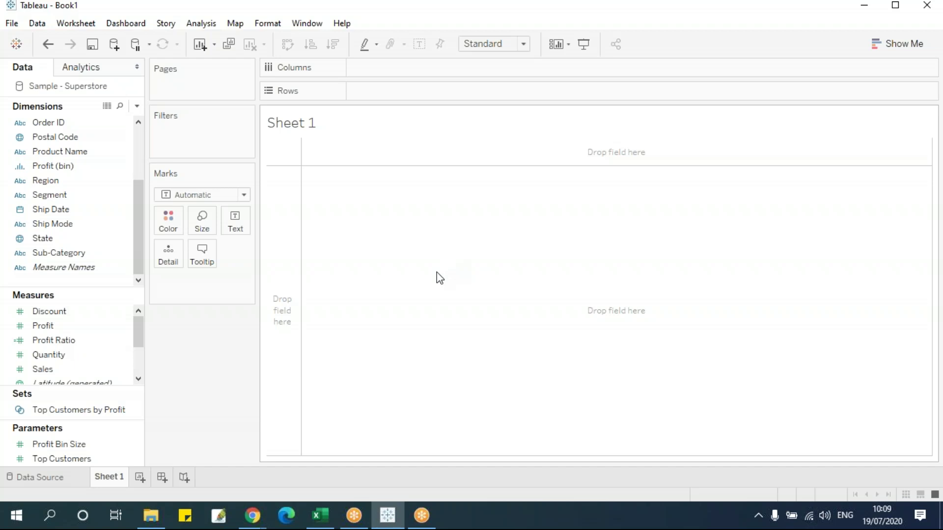
- Open the data source filters editor for the Sample - Superstore data source
click(40, 477)
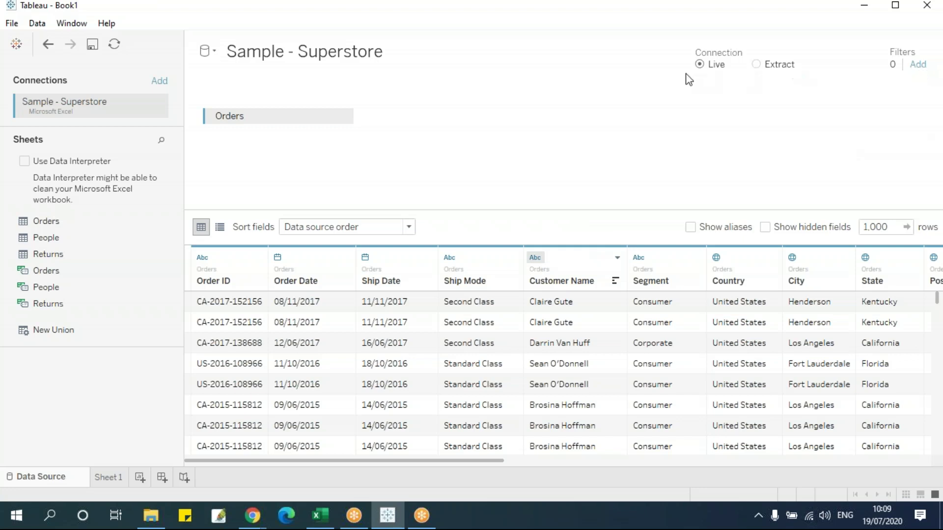
click(917, 64)
drag(505, 183, 517, 101)
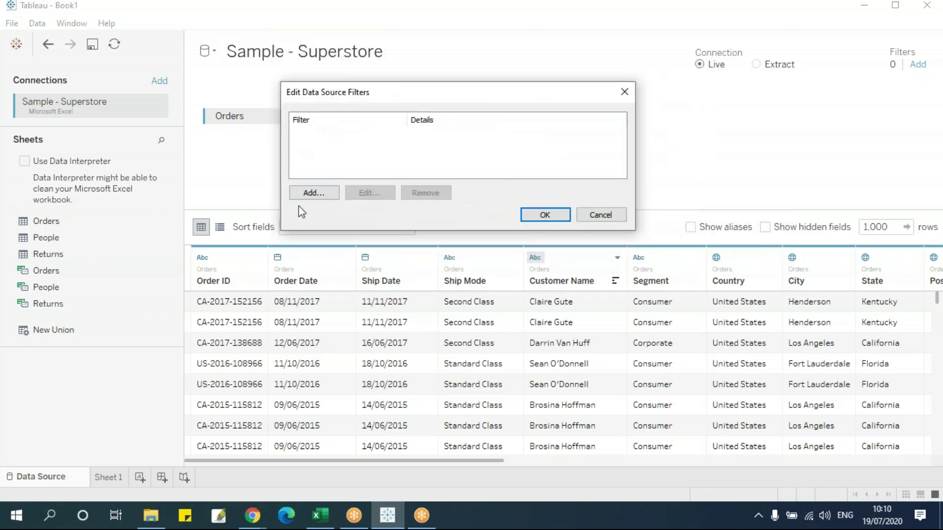
- Try a data source filter on Region that excludes East and West, and cancel it
click(324, 195)
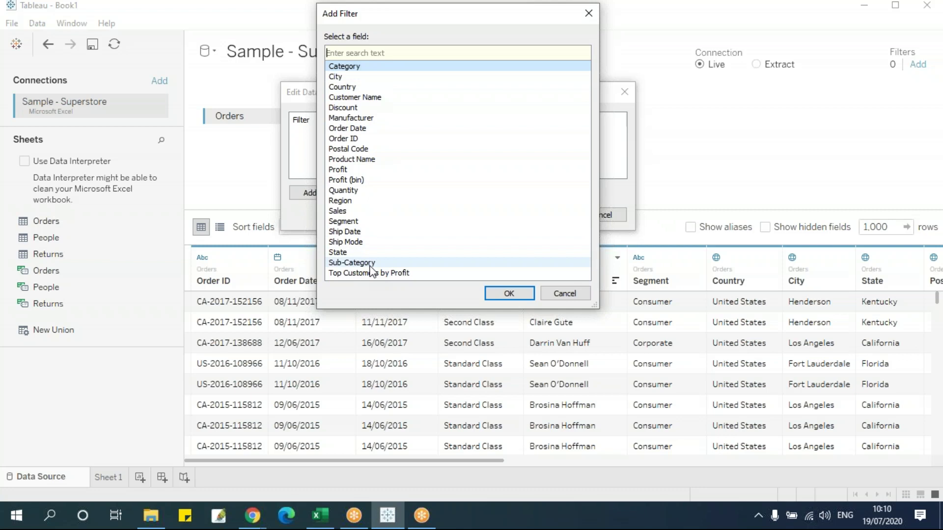
click(409, 202)
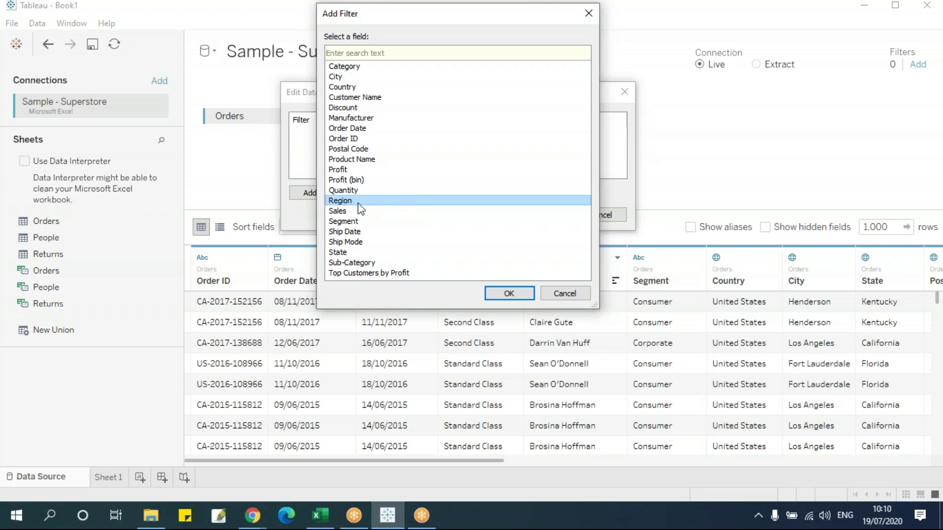
click(511, 294)
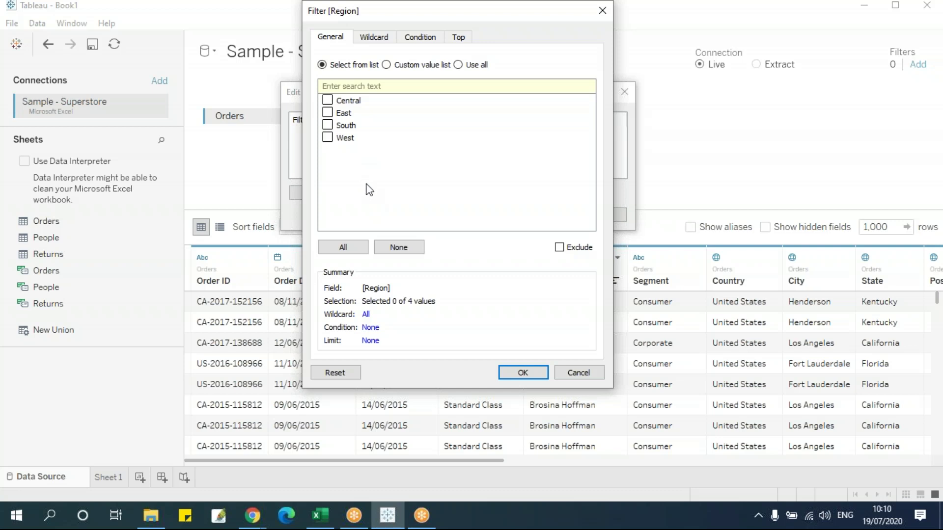
click(327, 112)
click(327, 138)
click(560, 248)
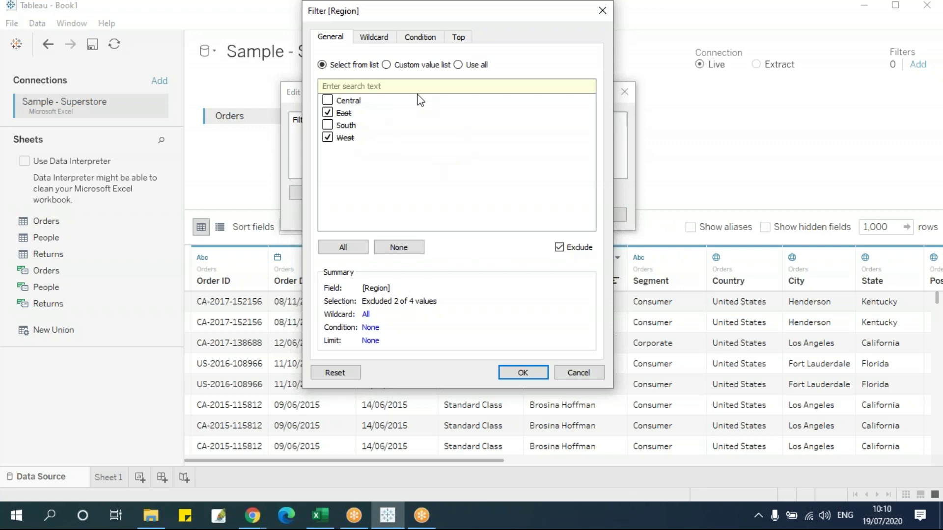
click(579, 373)
- Start a data source filter on State and select Colorado, District of Columbia, Florida and Georgia
click(311, 193)
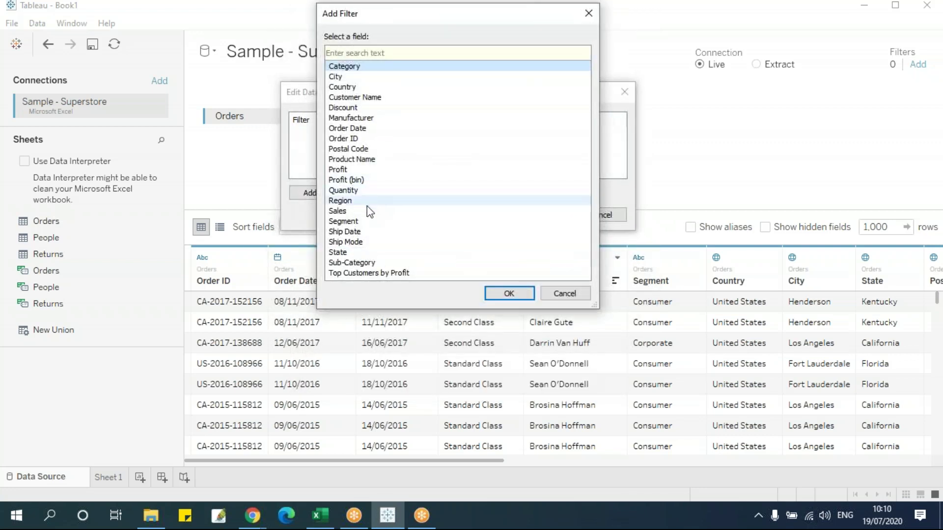
click(355, 252)
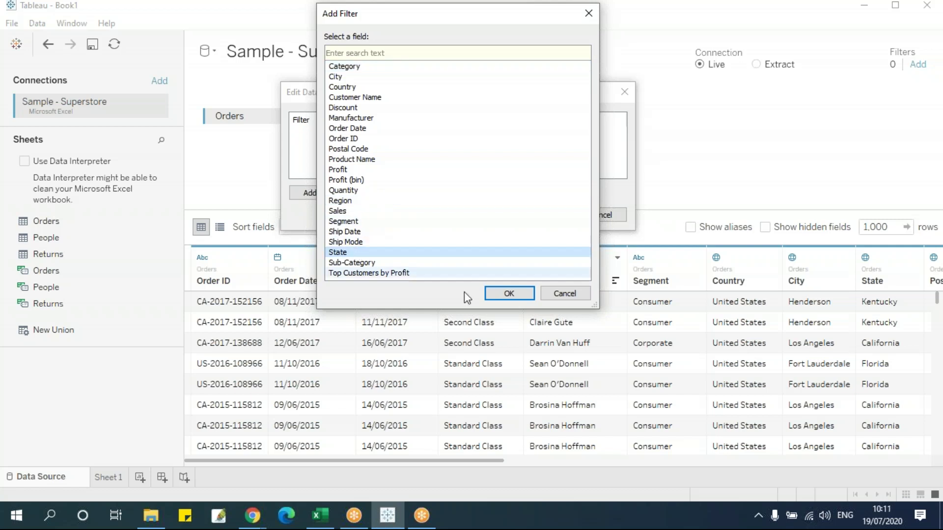
click(508, 293)
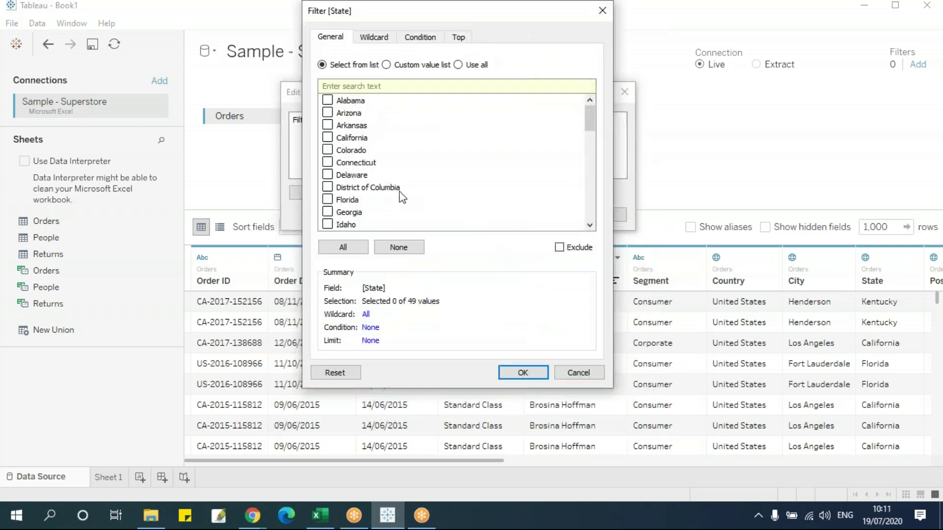
drag(590, 120, 599, 97)
click(327, 100)
click(328, 113)
click(327, 125)
click(327, 150)
click(328, 162)
click(327, 174)
mouse_move(595, 116)
mouse_down()
mouse_move(595, 212)
mouse_move(596, 102)
mouse_up()
click(327, 100)
click(327, 112)
click(327, 125)
click(328, 162)
click(327, 175)
click(327, 187)
click(327, 199)
click(327, 212)
- Try excluding the selected states in the State filter, and cancel the filter
click(558, 248)
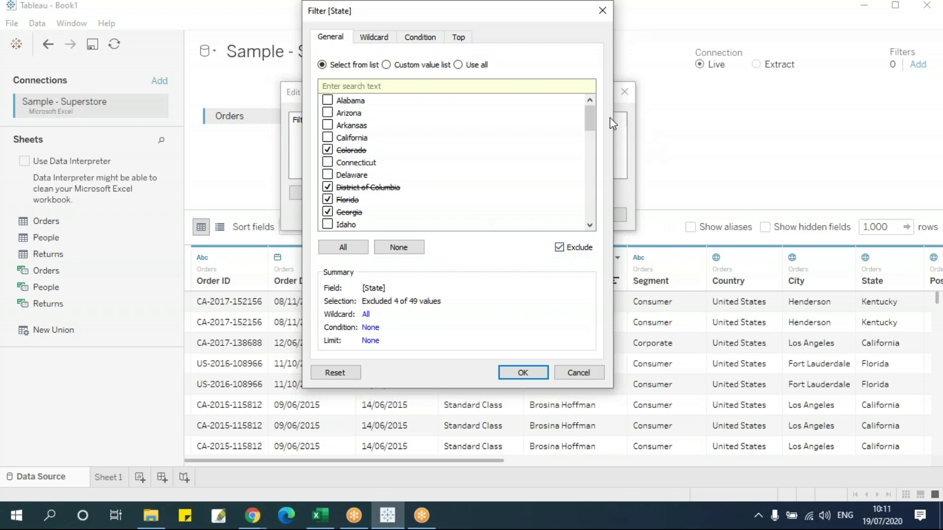
mouse_move(587, 117)
mouse_down()
mouse_move(588, 210)
mouse_move(589, 113)
mouse_up()
click(655, 23)
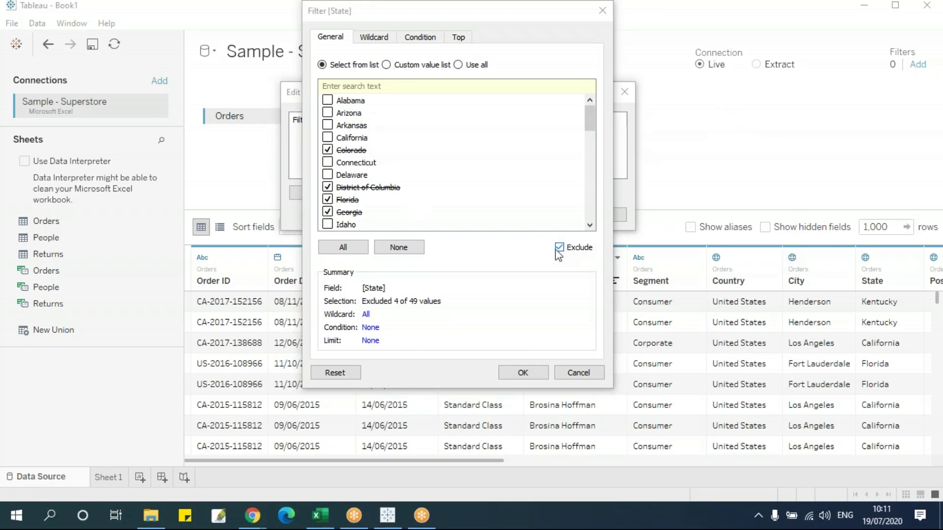
click(572, 373)
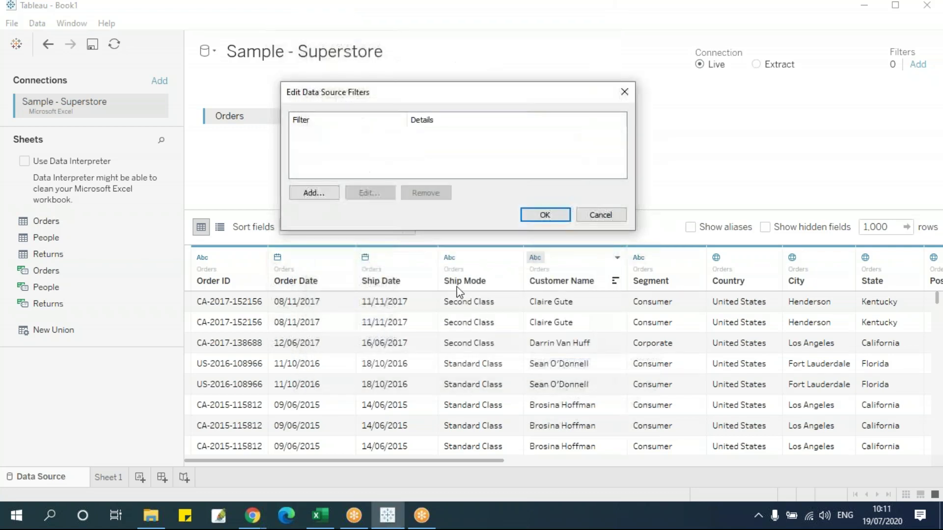
- Add a data source filter on Region that keeps East and West, and apply it
click(319, 193)
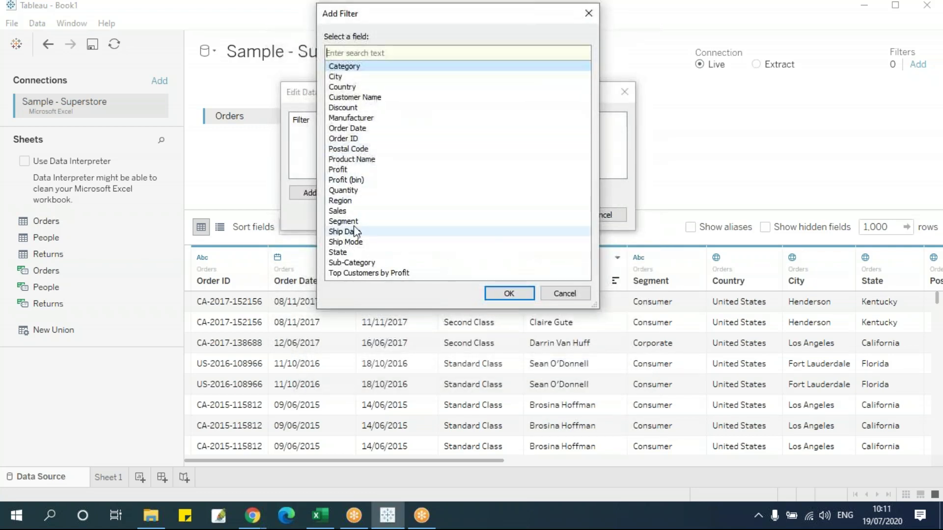
click(354, 201)
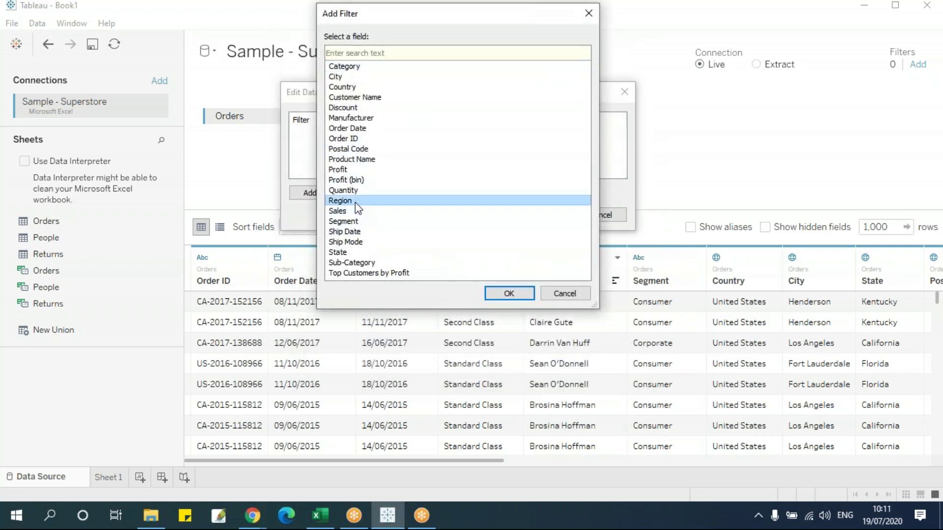
click(509, 294)
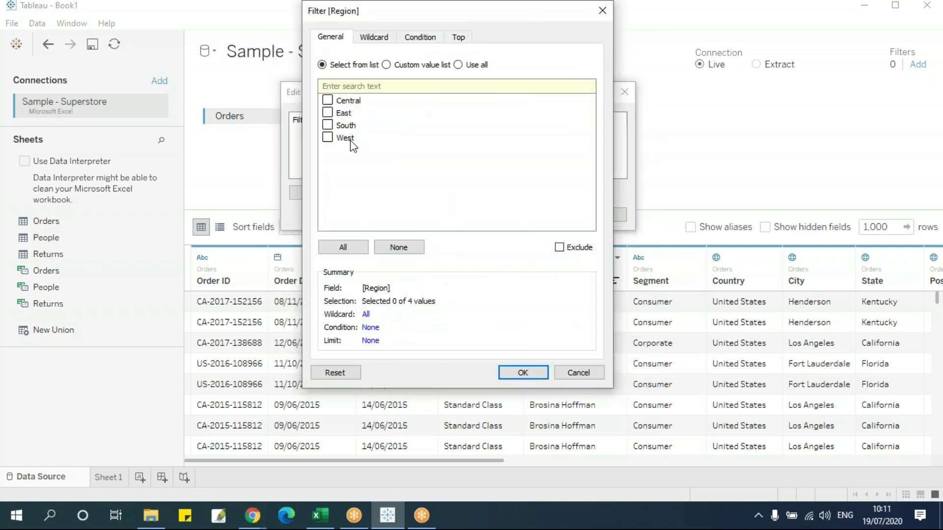
click(327, 138)
click(522, 373)
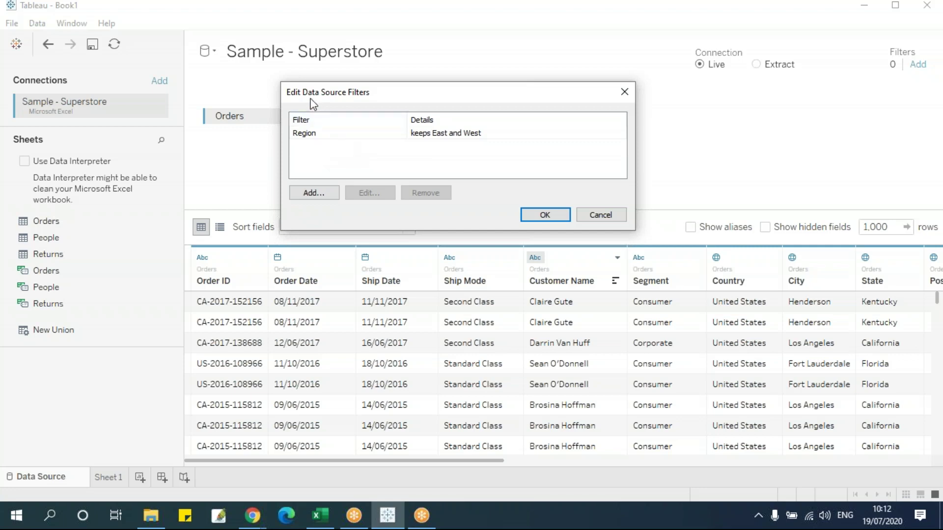
click(550, 215)
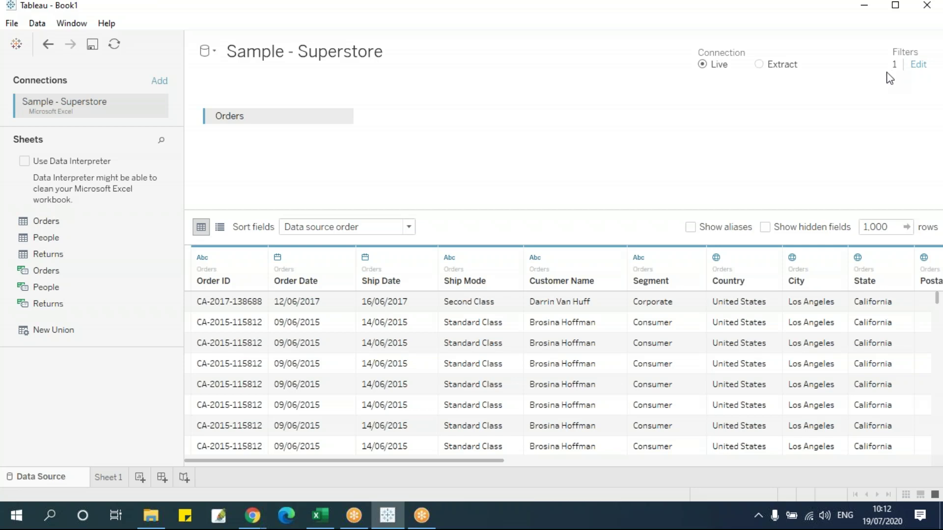
- Review the Region entry in the data source filters editor and close it without changes
click(918, 68)
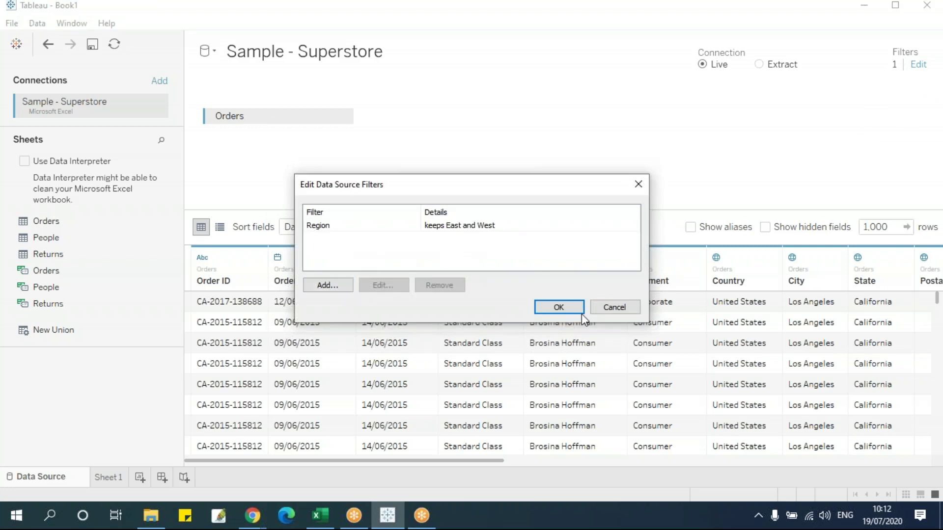
click(377, 225)
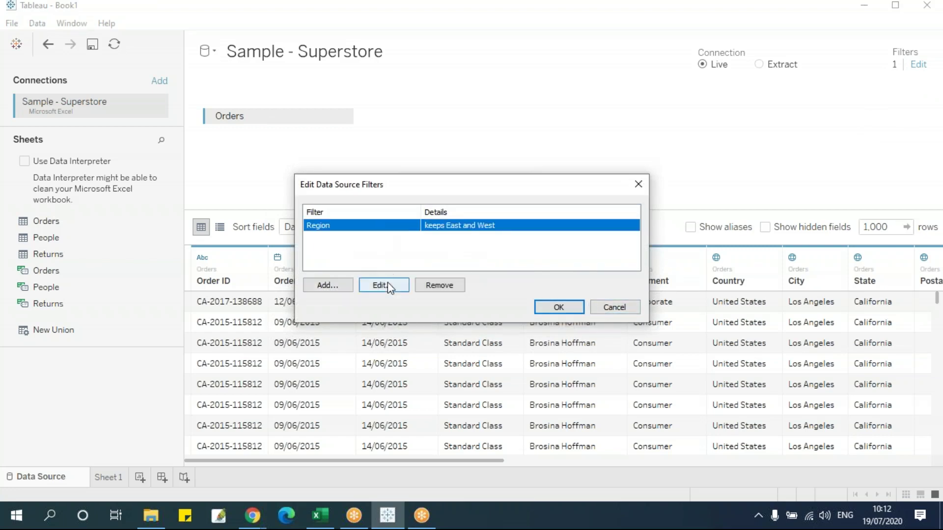
click(614, 307)
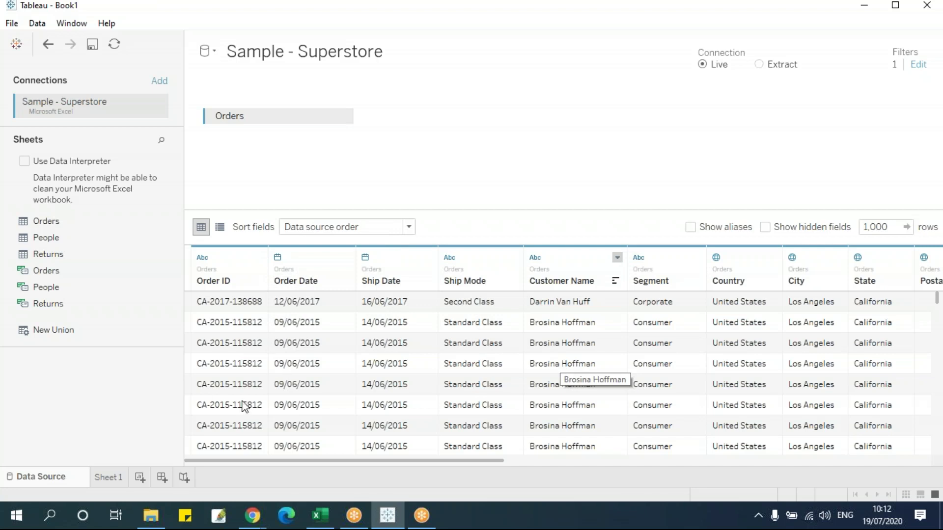
- Place Region on the Rows shelf of Sheet 1 and compare the sheet with the data source page
click(115, 480)
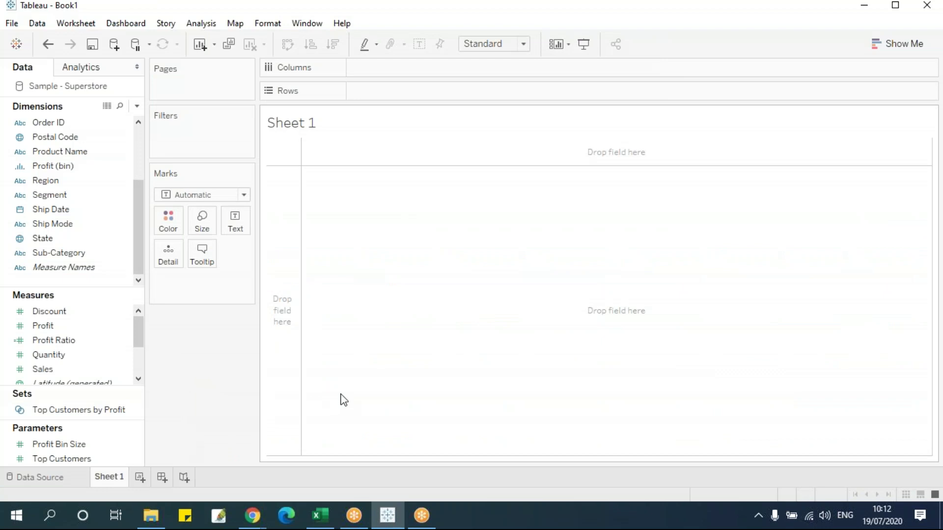
click(48, 185)
drag(47, 184, 390, 102)
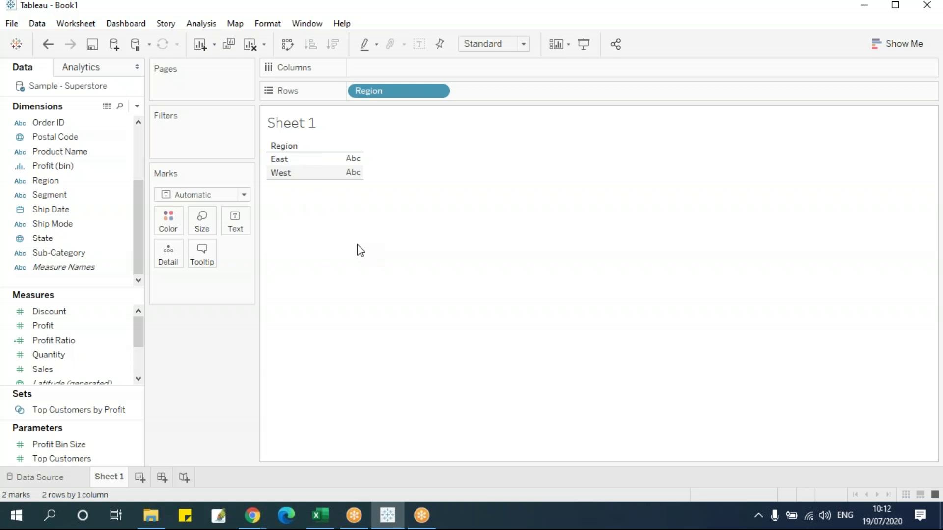
click(68, 479)
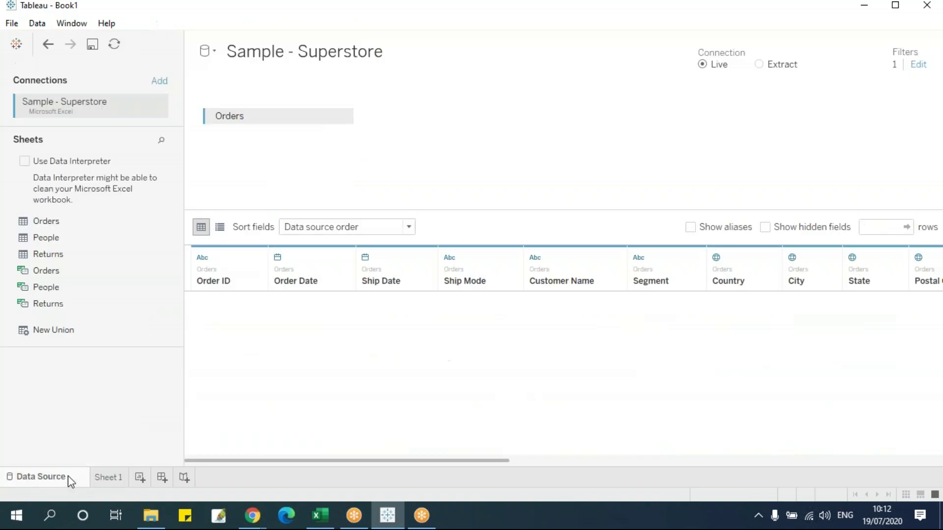
click(108, 478)
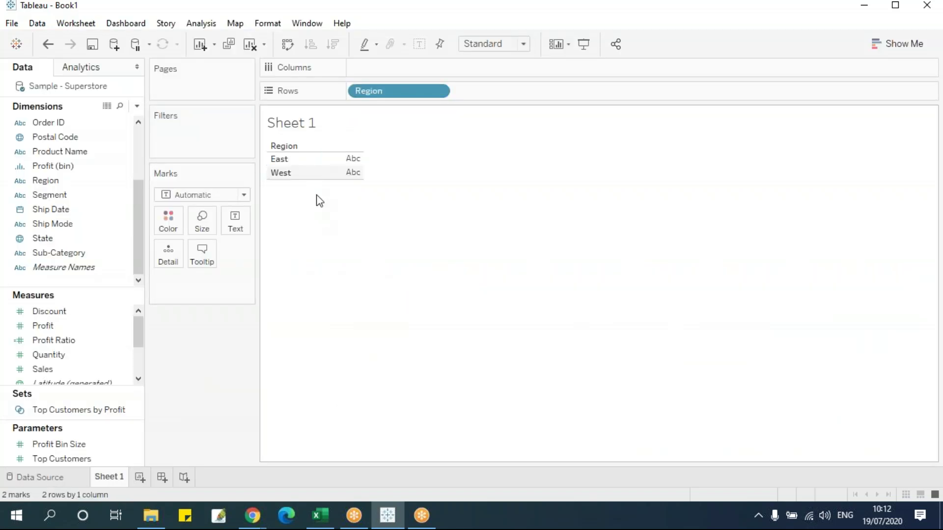
- Add a second data source filter on Sales with a range of values from 1,000 to 5,000
click(71, 478)
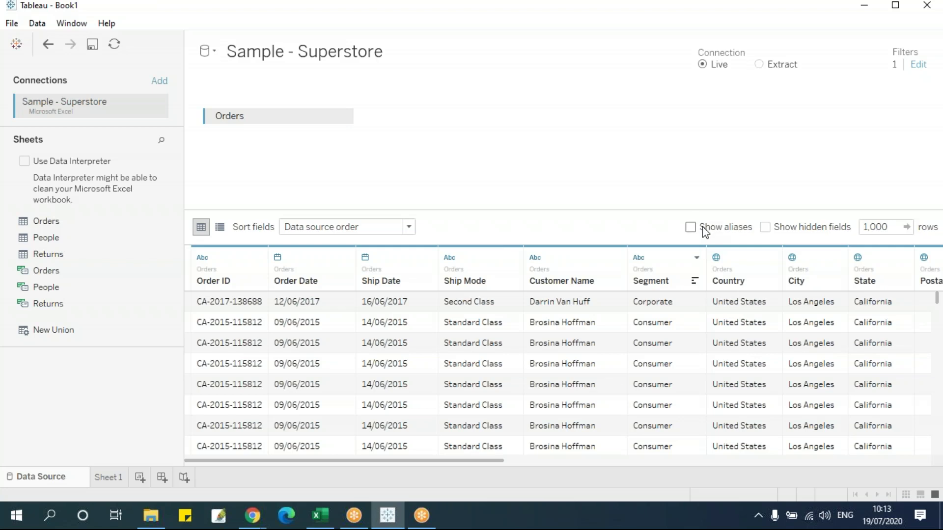
click(918, 65)
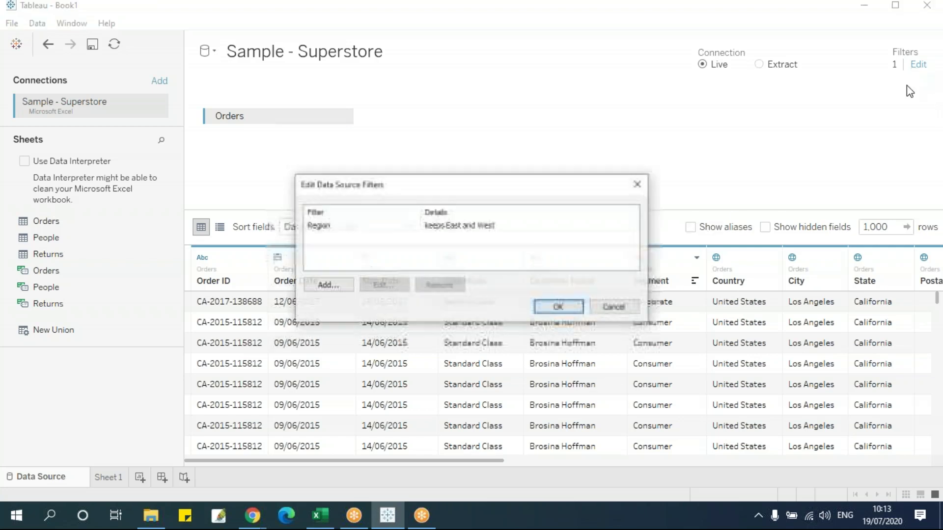
click(322, 285)
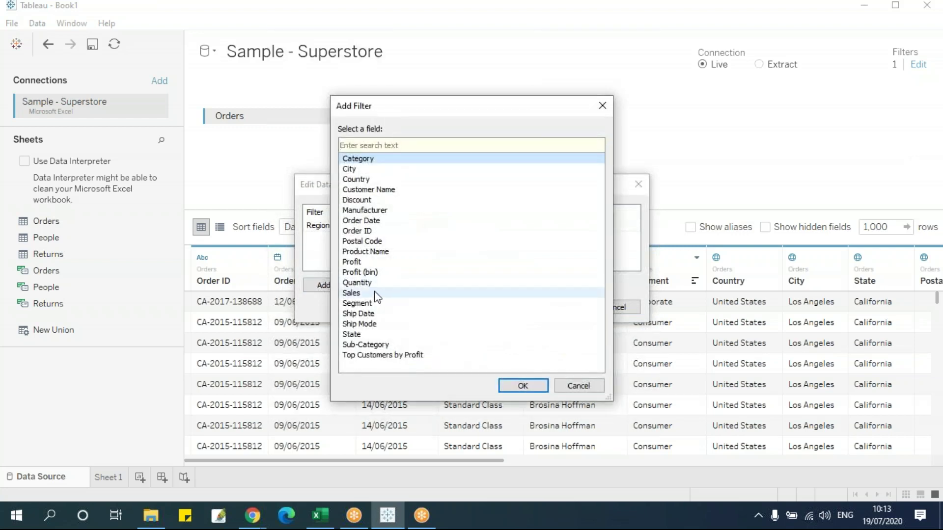
click(351, 292)
click(522, 387)
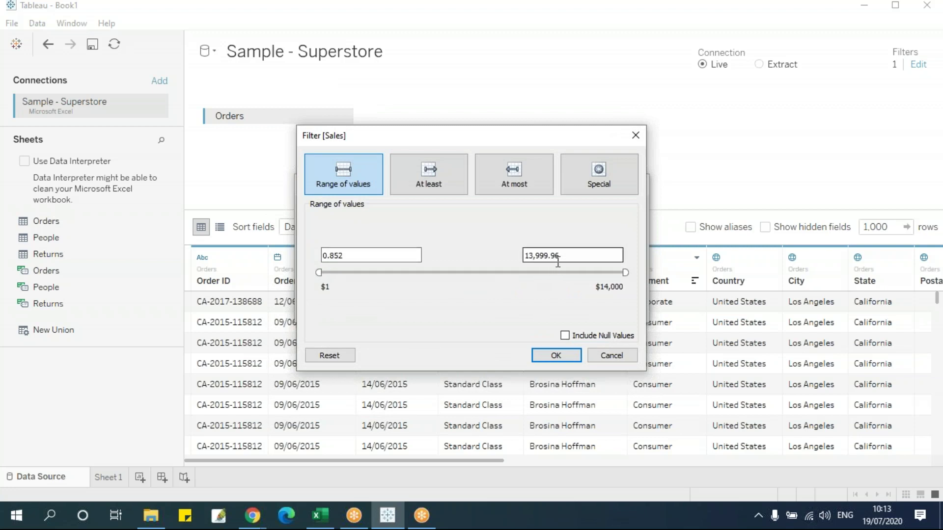
double_click(361, 255)
text(1)
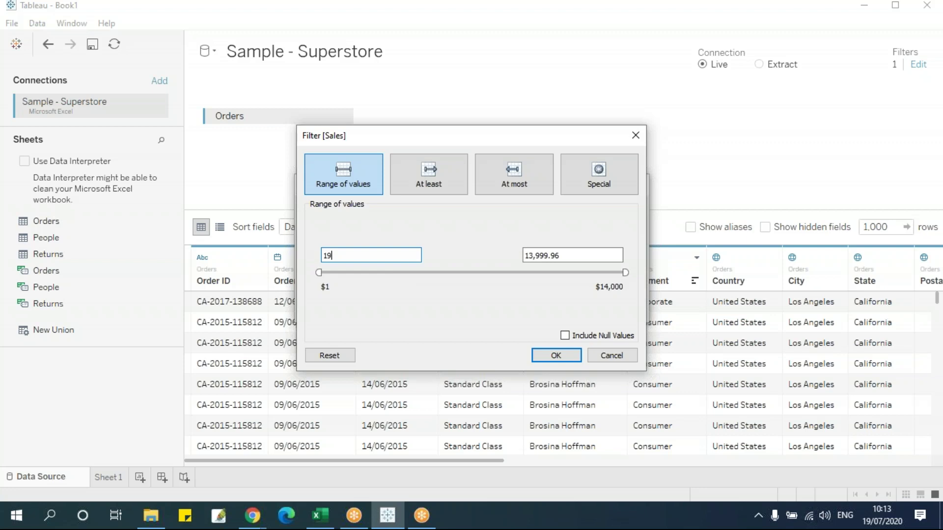
text(000)
click(597, 256)
drag(596, 256, 432, 247)
text(5)
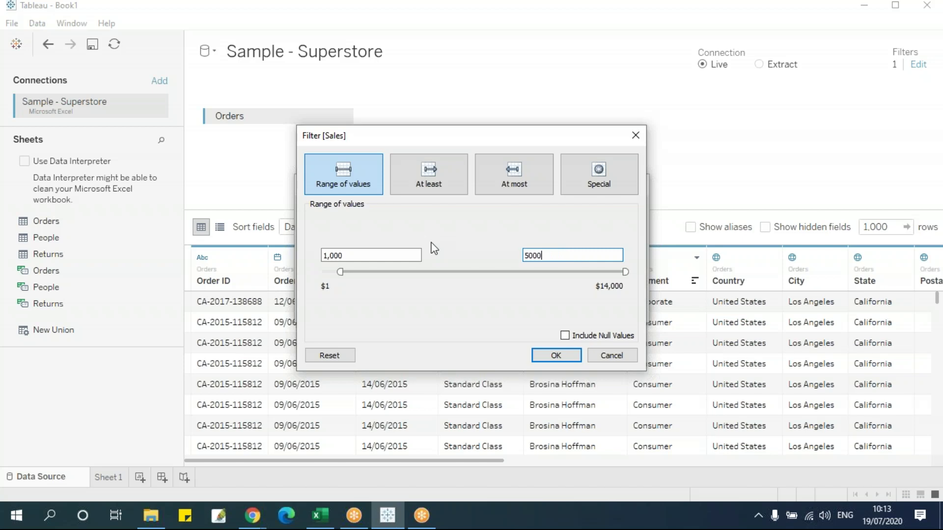
click(559, 358)
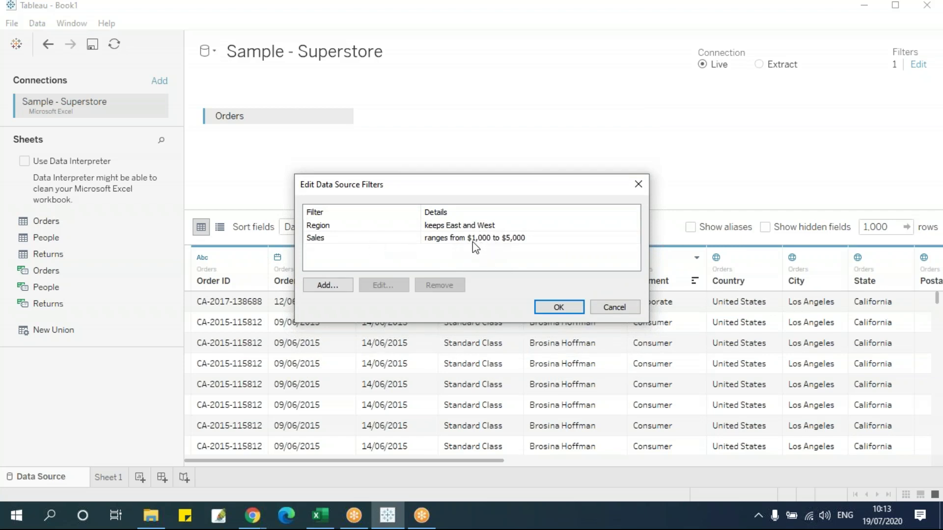
click(558, 307)
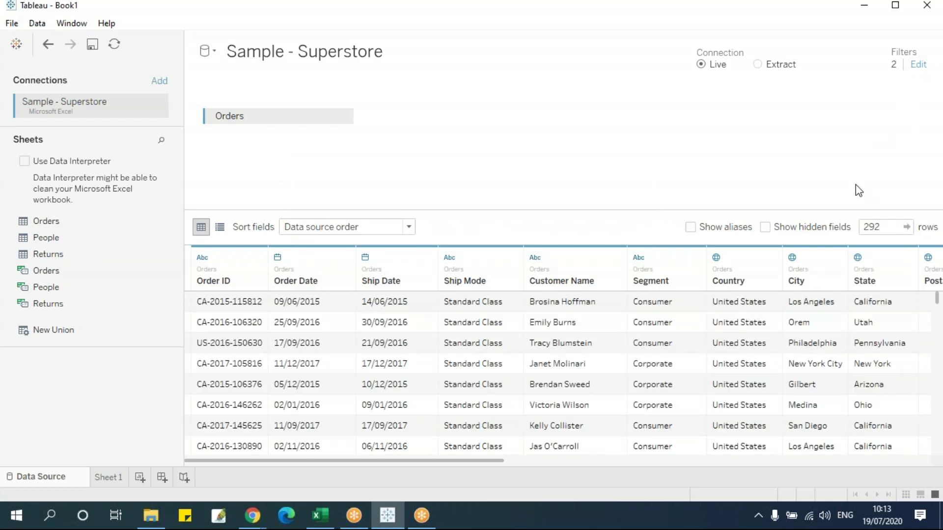
- Add Sales to the Region table in Sheet 1 as text values
click(112, 478)
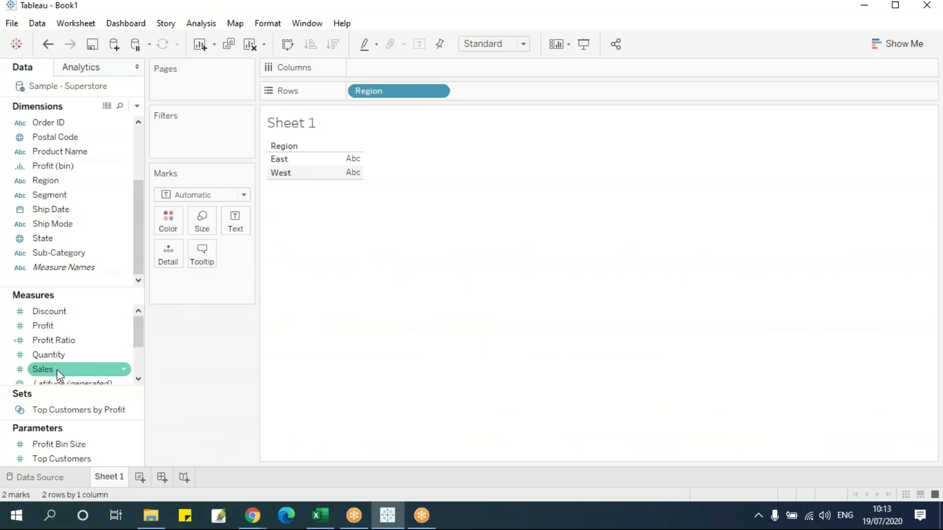
drag(58, 370, 370, 221)
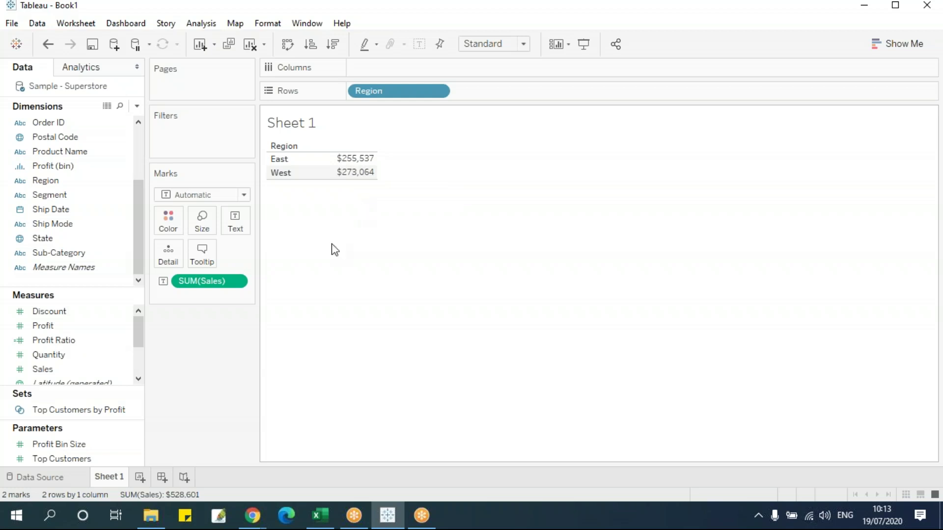
- Remove the Sales data source filter and check the regional sales in Sheet 1
click(61, 479)
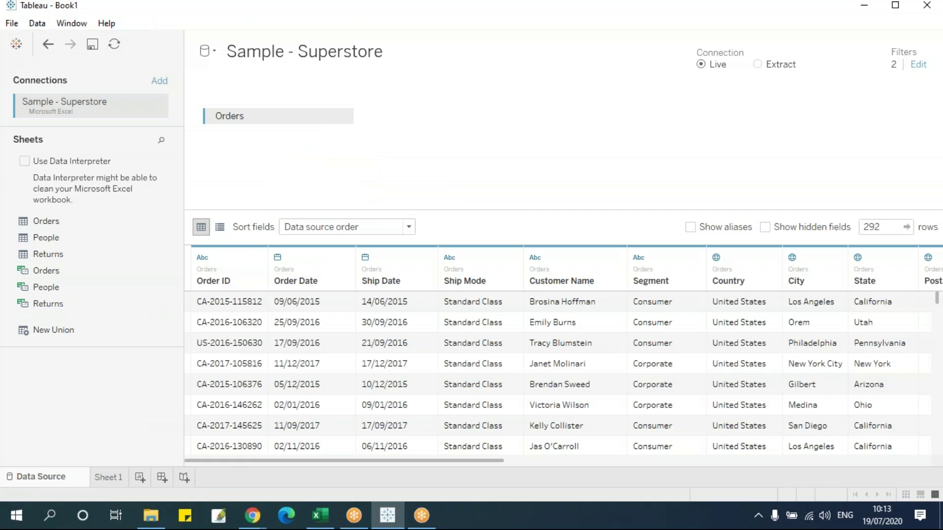
click(917, 64)
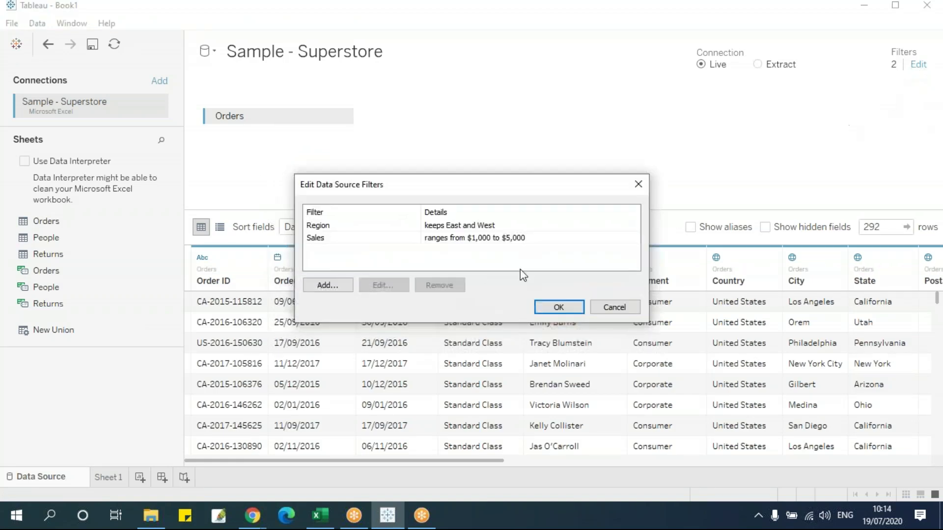
click(434, 238)
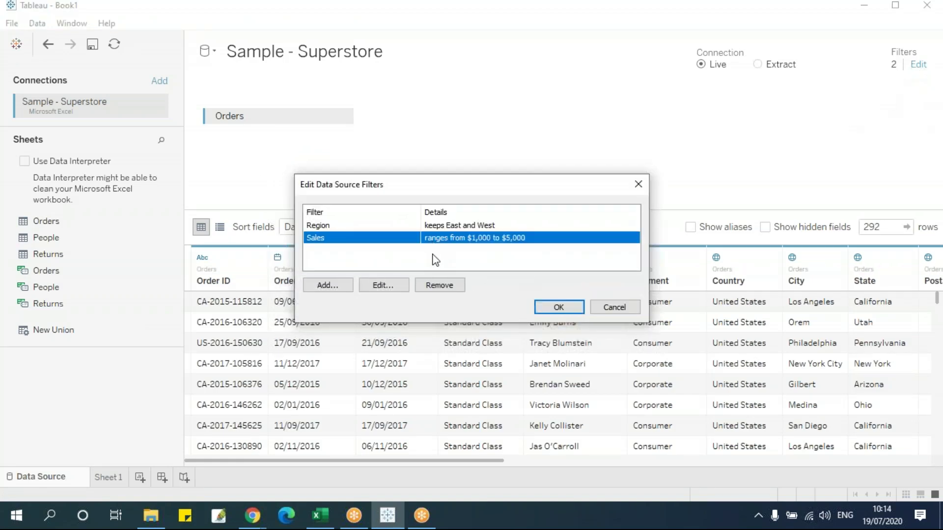
click(441, 286)
click(559, 307)
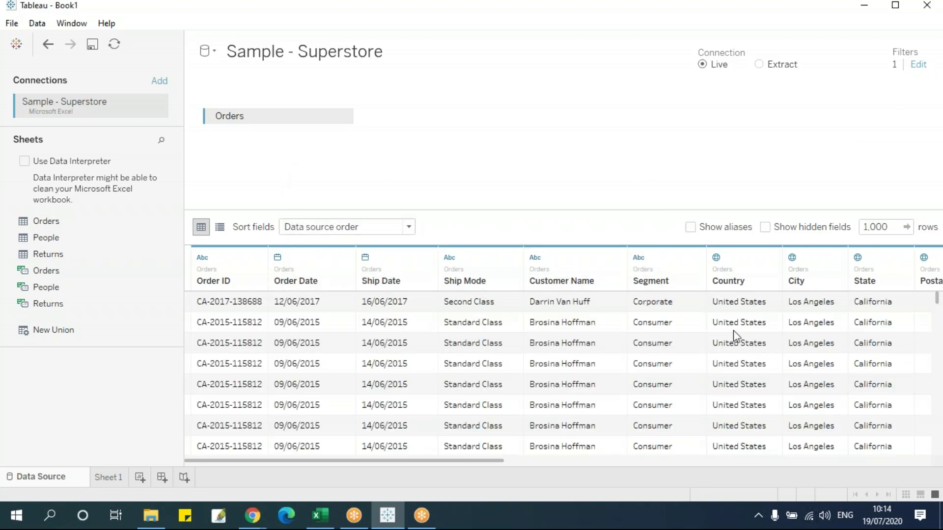
click(109, 477)
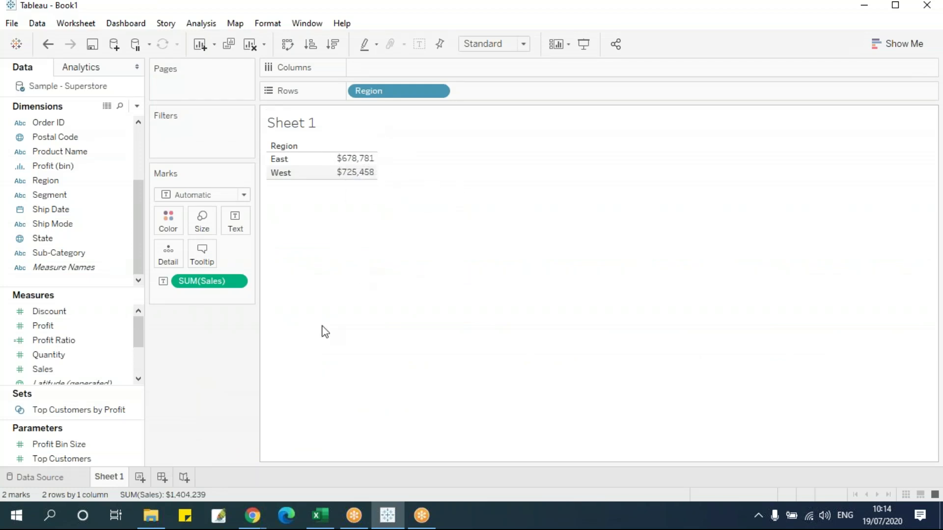
- Remove the Region data source filter and check the regional sales in Sheet 1
click(59, 480)
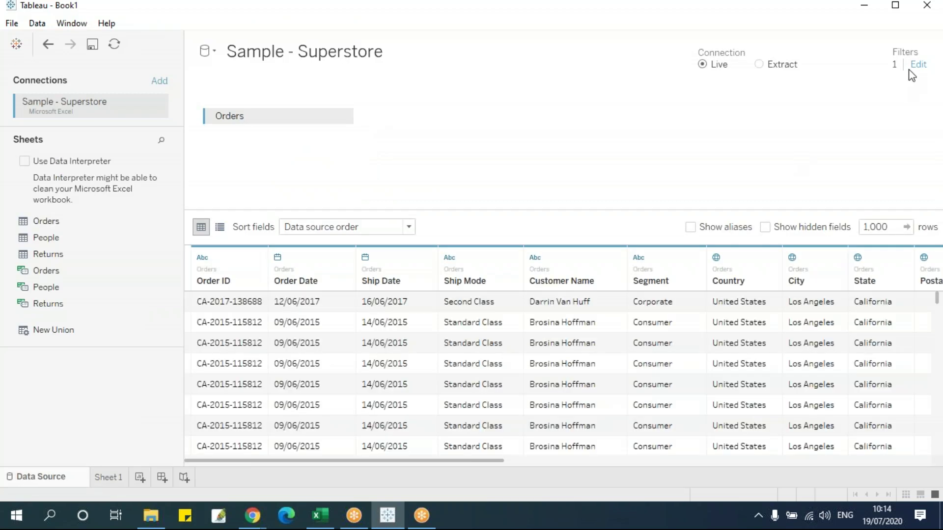
click(916, 65)
click(327, 227)
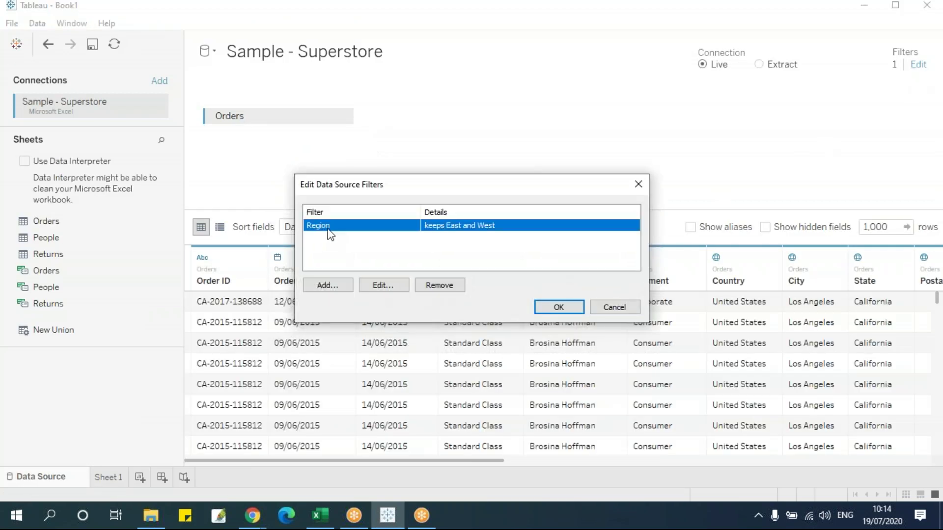
click(432, 287)
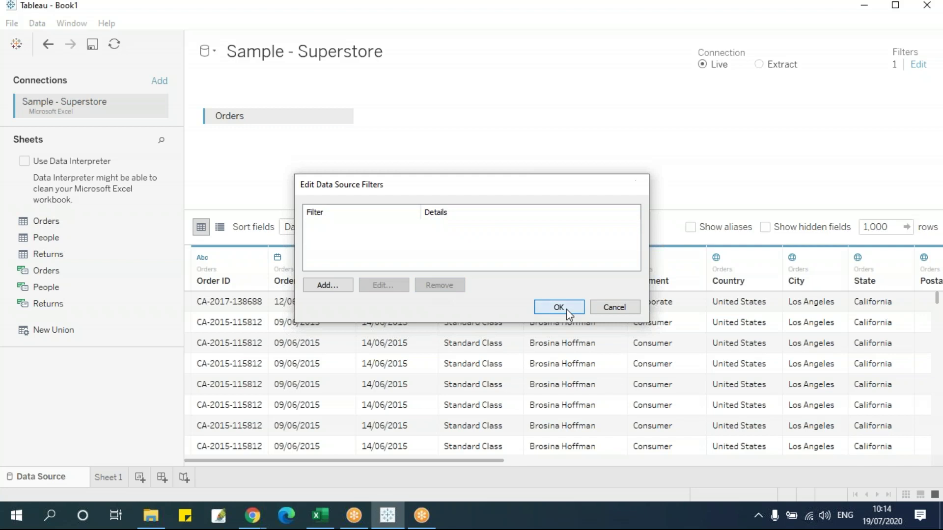
click(566, 308)
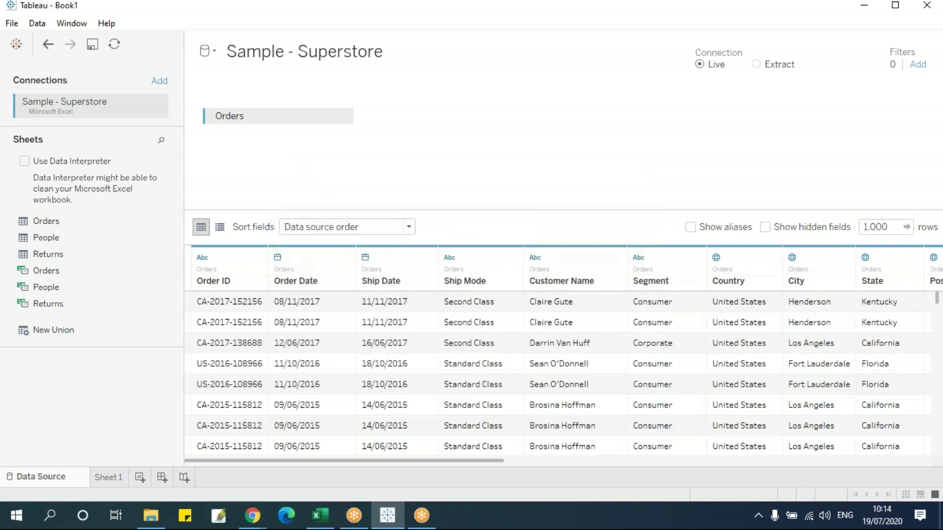
click(121, 479)
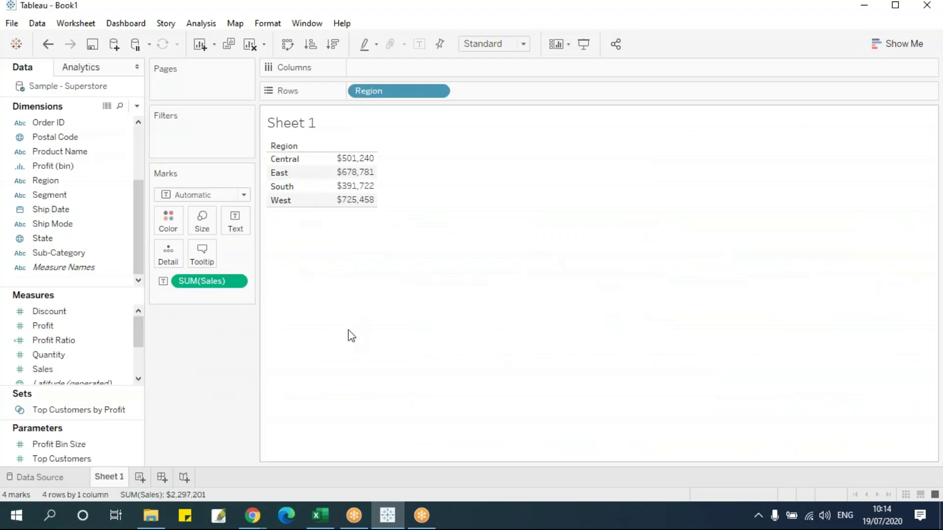
- Switch the Sample - Superstore data source connection to Extract and open the extract settings
click(69, 479)
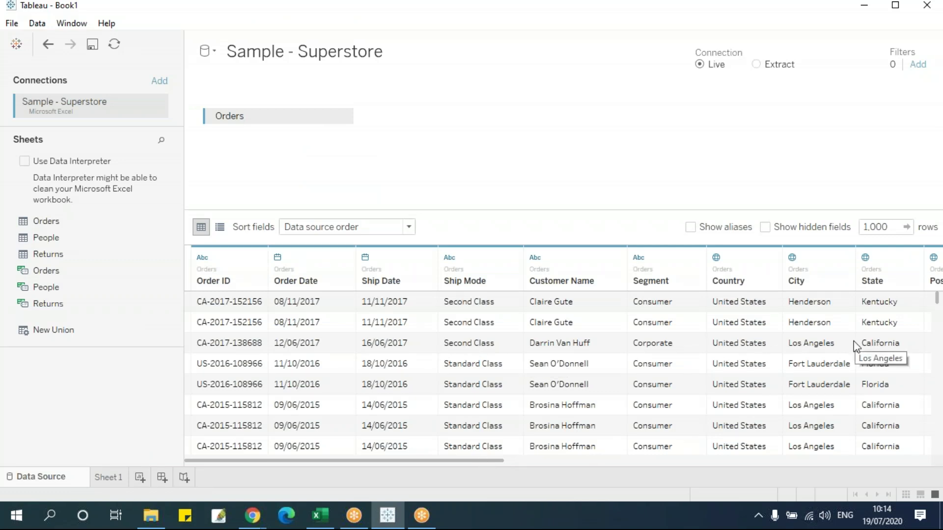
click(760, 64)
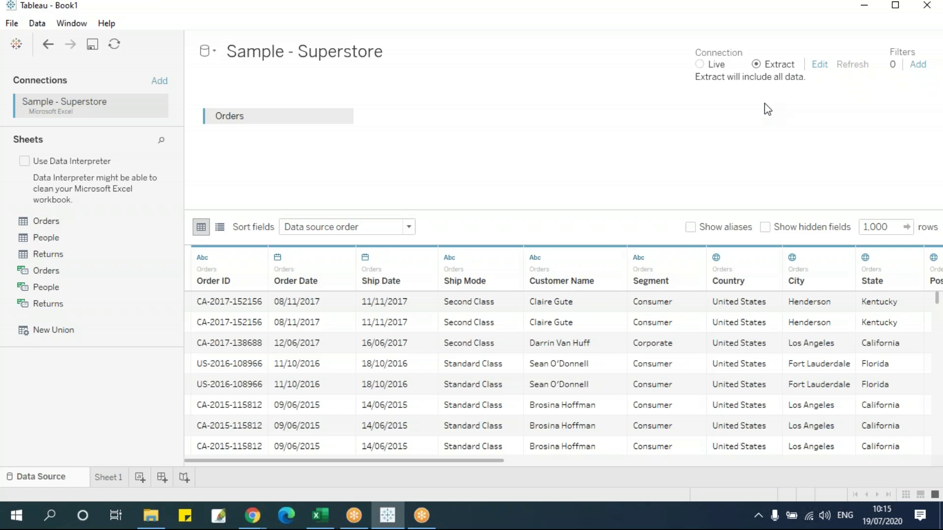
click(820, 68)
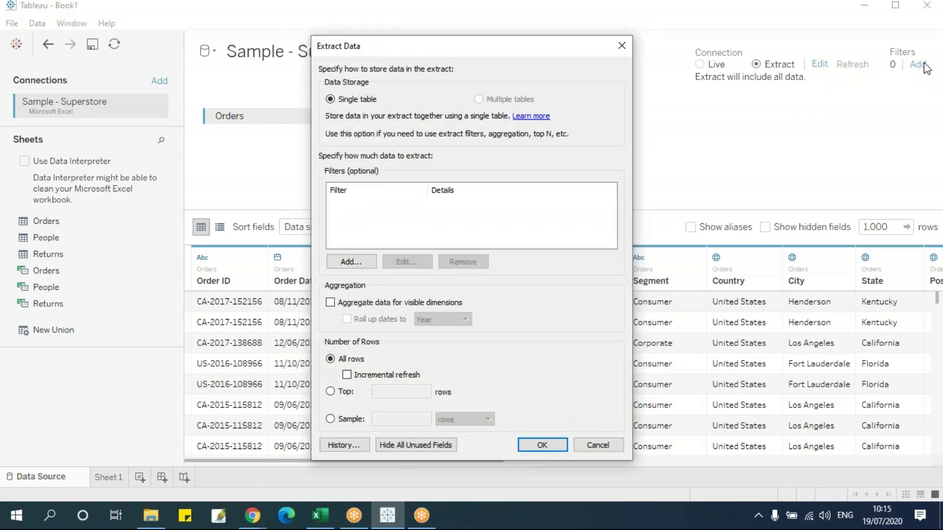
drag(475, 57, 411, 60)
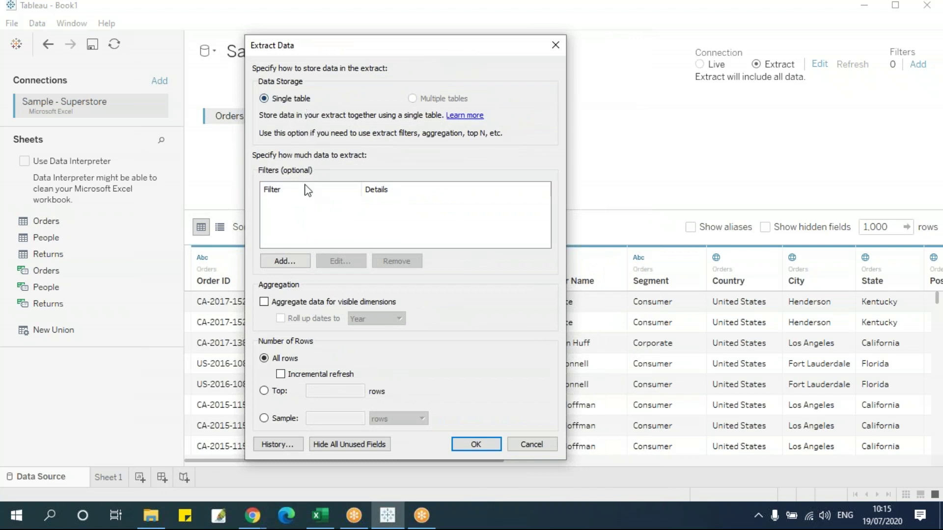
- Add an extract filter on Region that keeps only Central and South
click(296, 261)
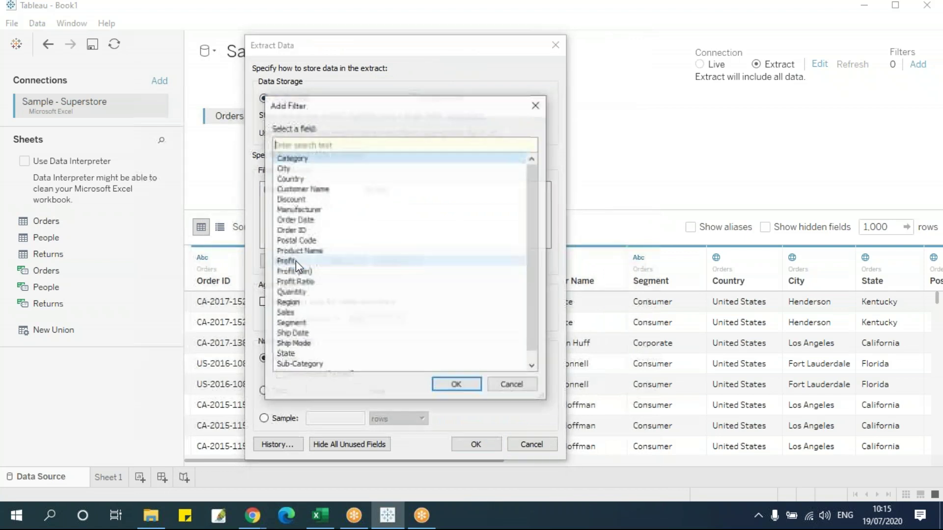
drag(334, 107, 549, 108)
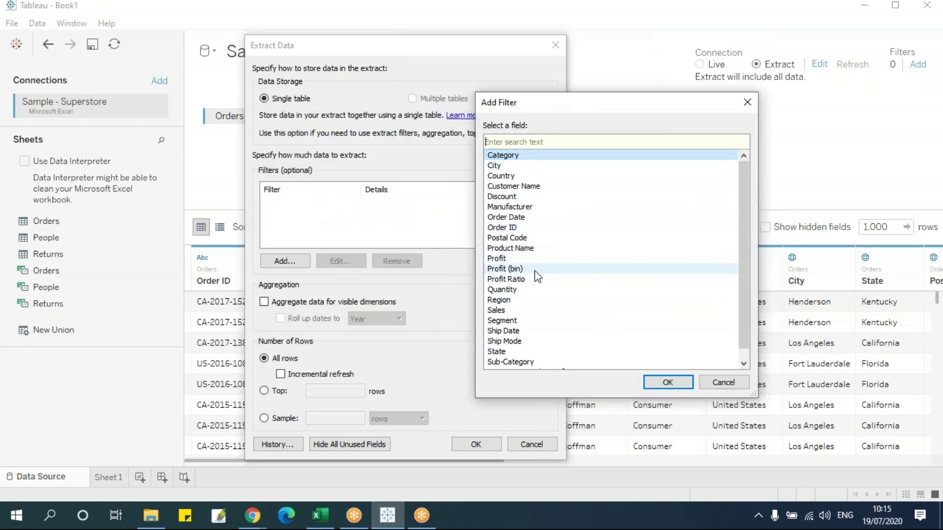
click(526, 300)
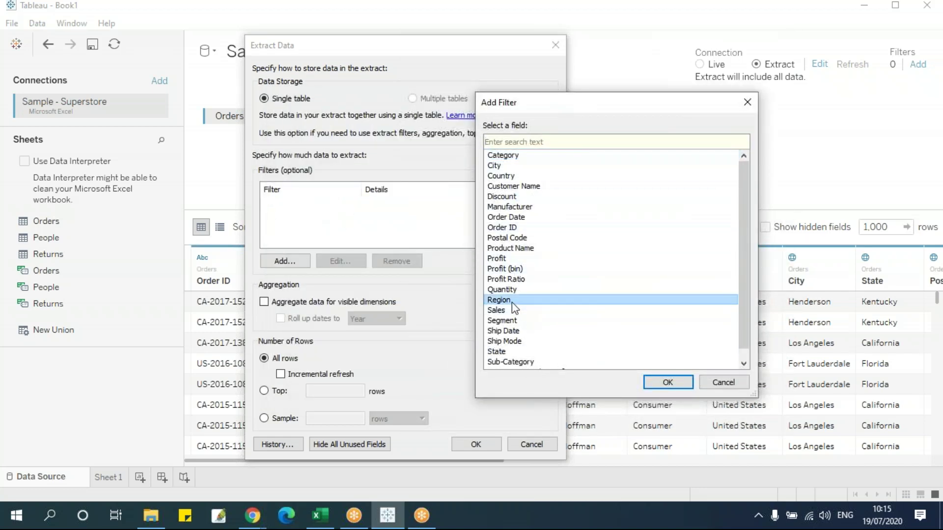
click(658, 386)
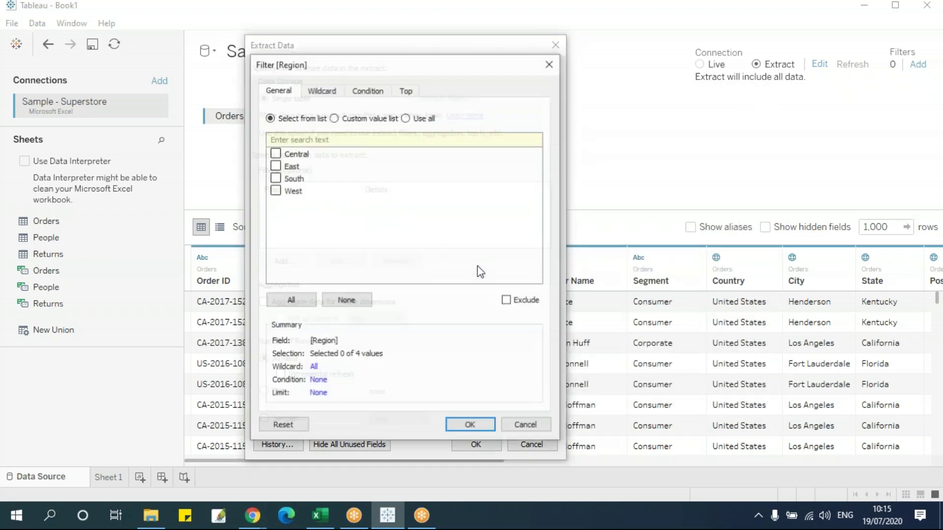
drag(376, 66, 565, 71)
click(464, 172)
click(464, 196)
click(464, 172)
click(464, 196)
click(464, 158)
click(464, 184)
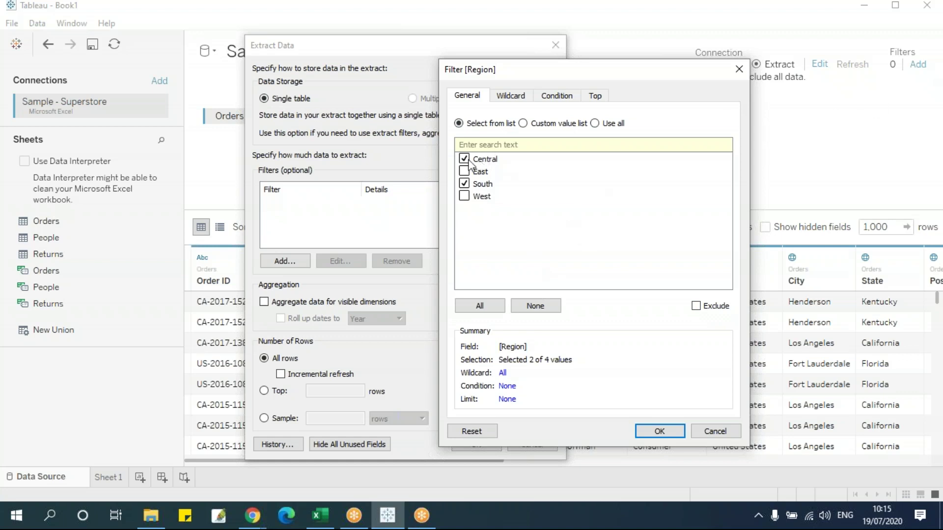
click(659, 431)
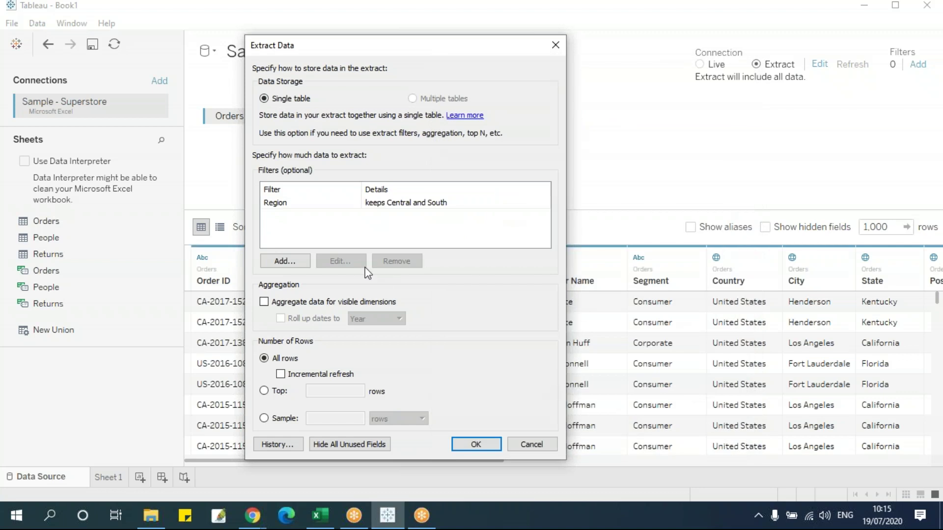
- Add a second extract filter on Sales with a range from 5,000 to 10,000 and apply the extract settings
click(284, 264)
drag(361, 113, 544, 75)
click(479, 265)
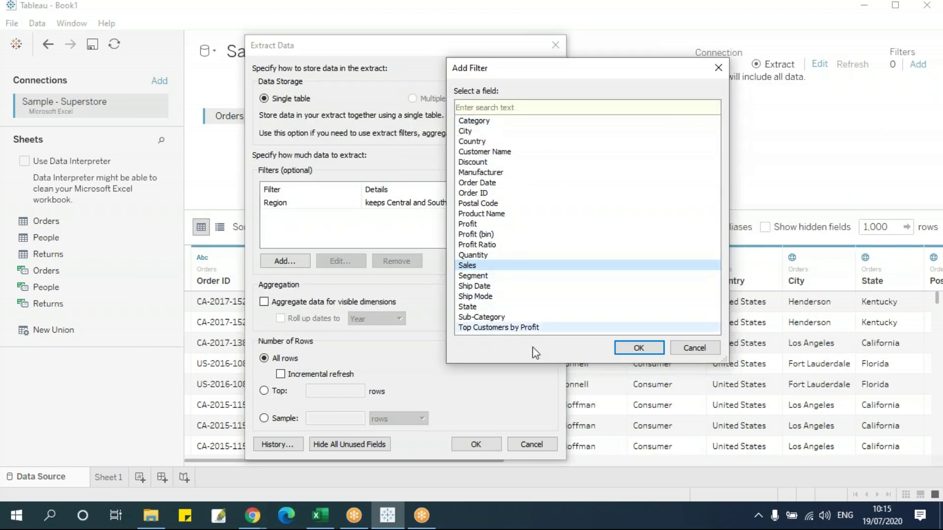
click(638, 347)
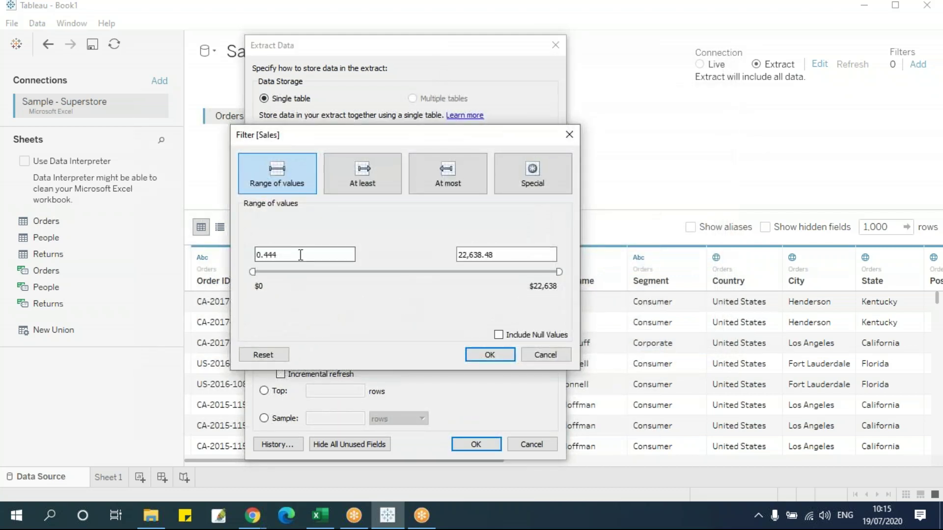
text(5000)
click(505, 254)
text(10000)
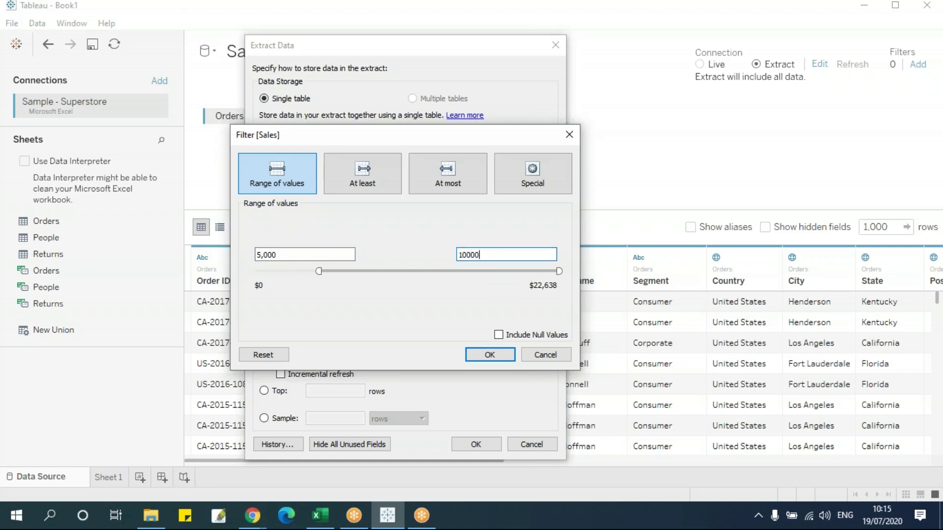
click(491, 355)
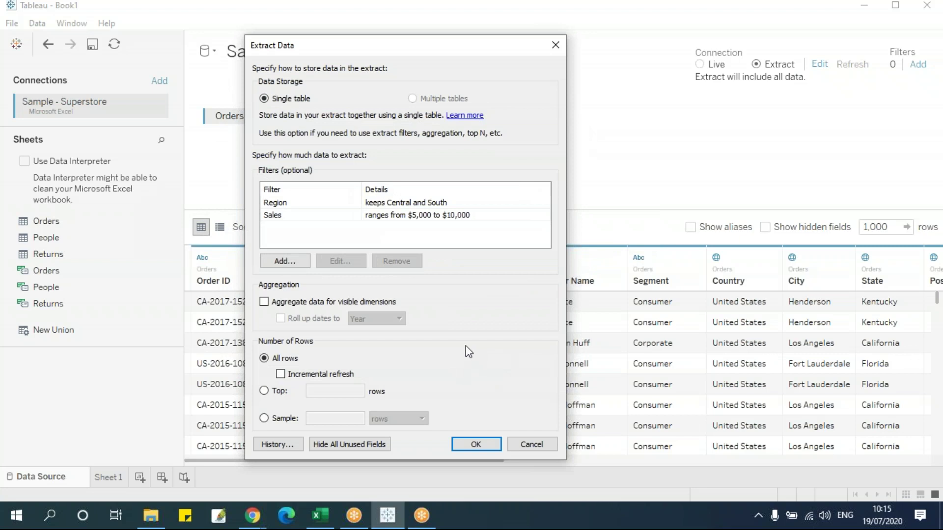
click(468, 443)
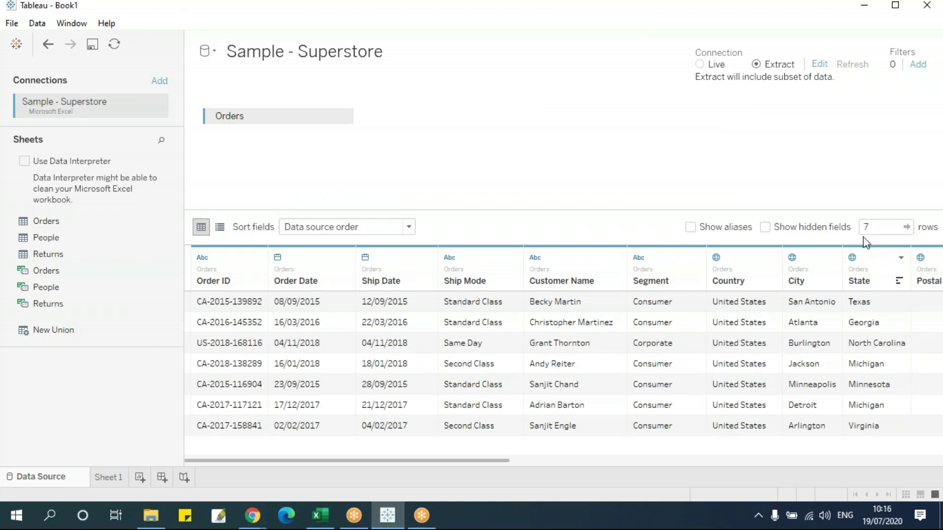
- Set the lower limit of the Sales extract filter to 1,000 and apply the extract settings
click(819, 64)
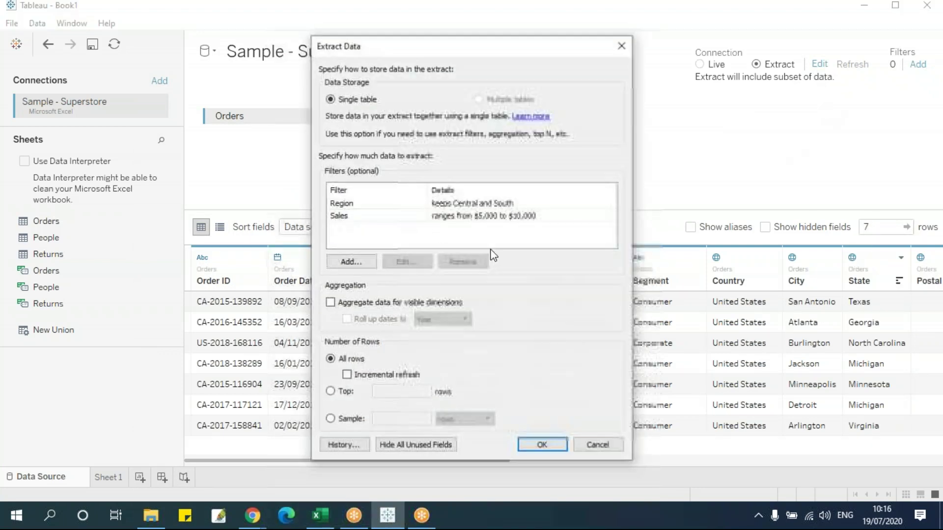
click(440, 217)
click(411, 264)
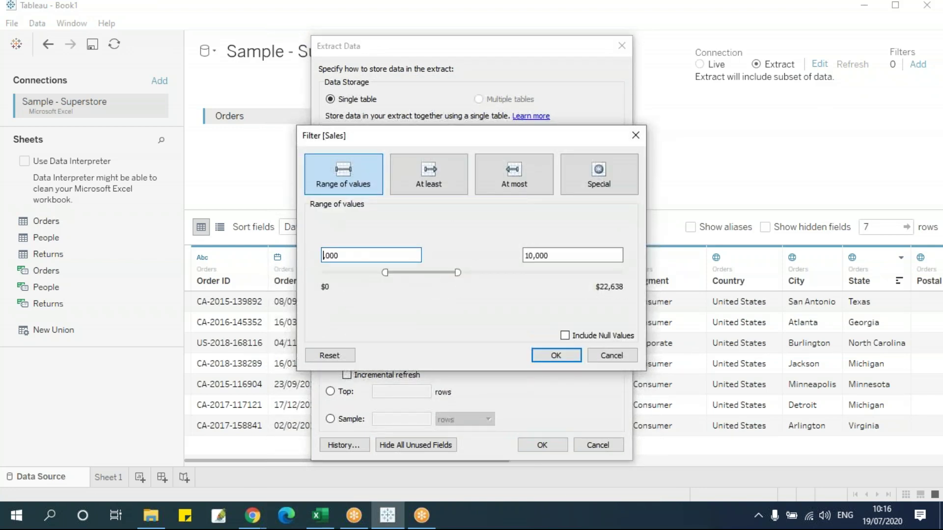
text(1,)
click(538, 359)
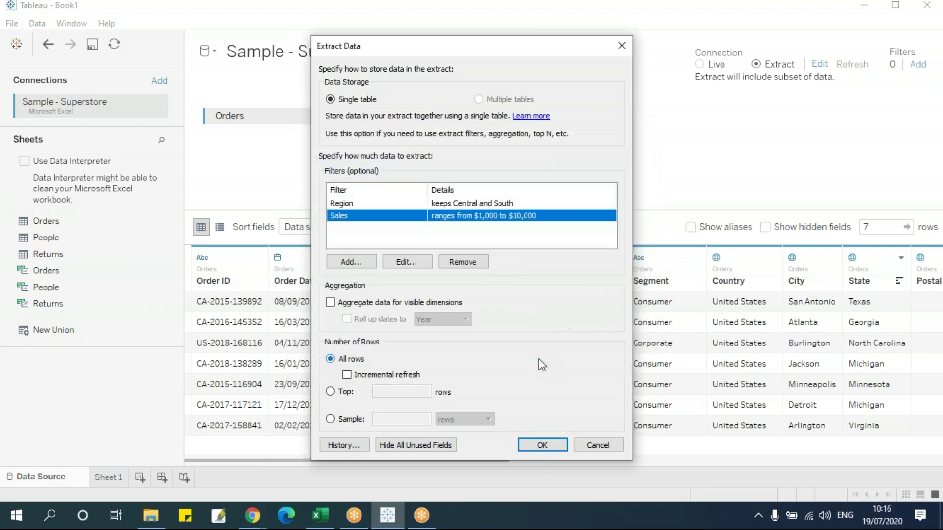
click(542, 446)
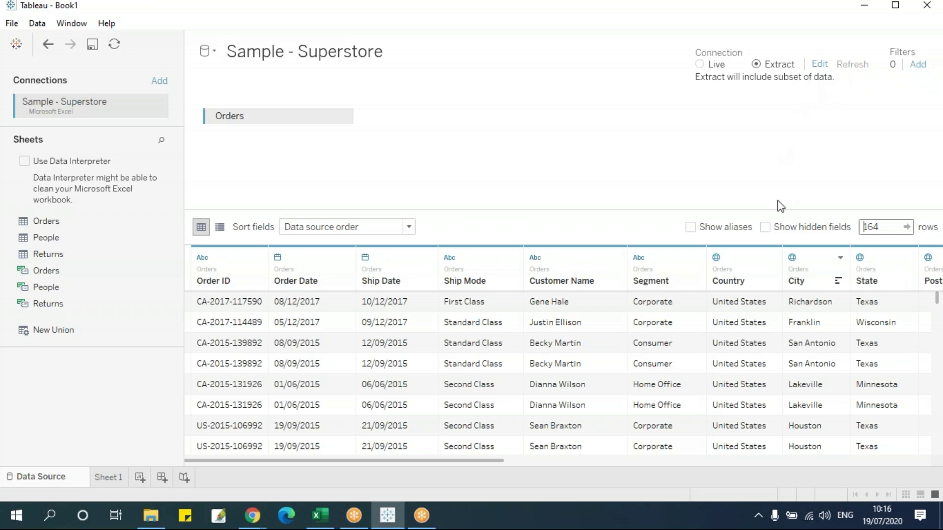
- Save the extract as Sample - Superstore in the Datasources folder, overwriting the existing file, and view the regional sales in Sheet 1
click(142, 475)
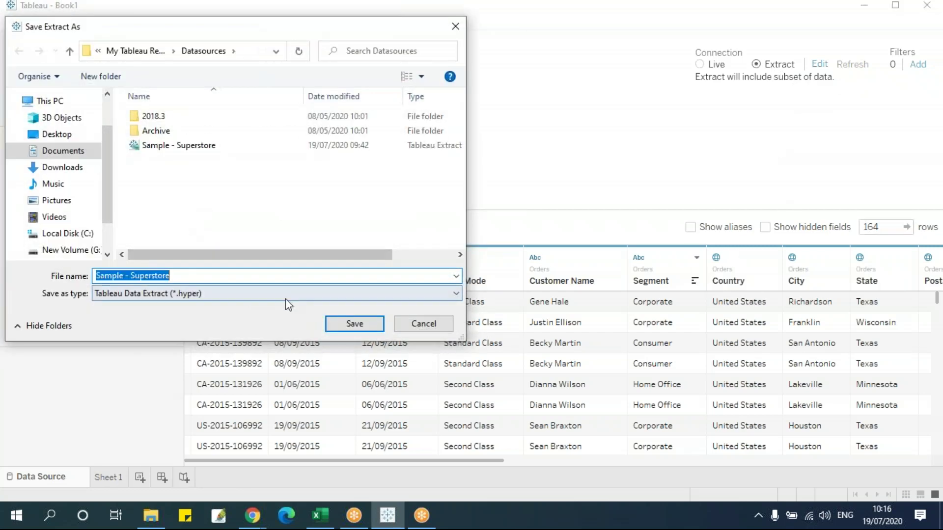
click(354, 324)
click(506, 259)
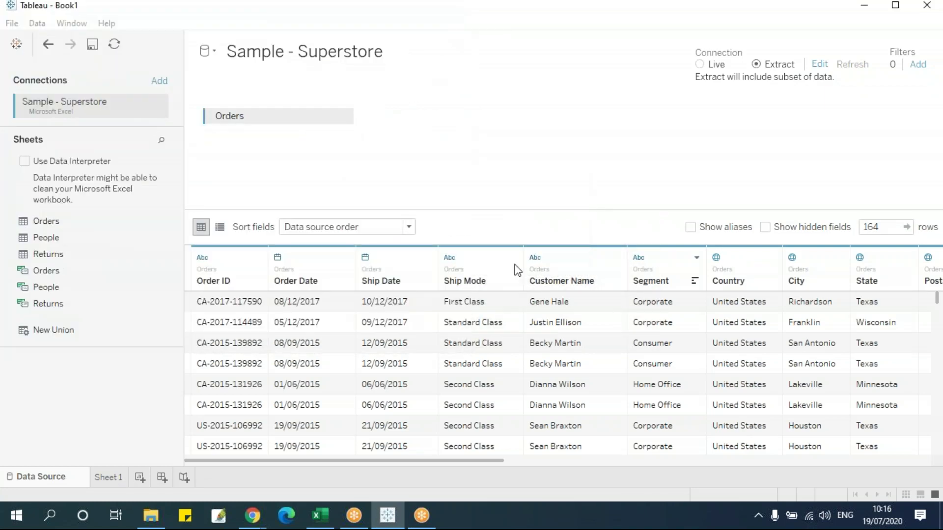
click(104, 477)
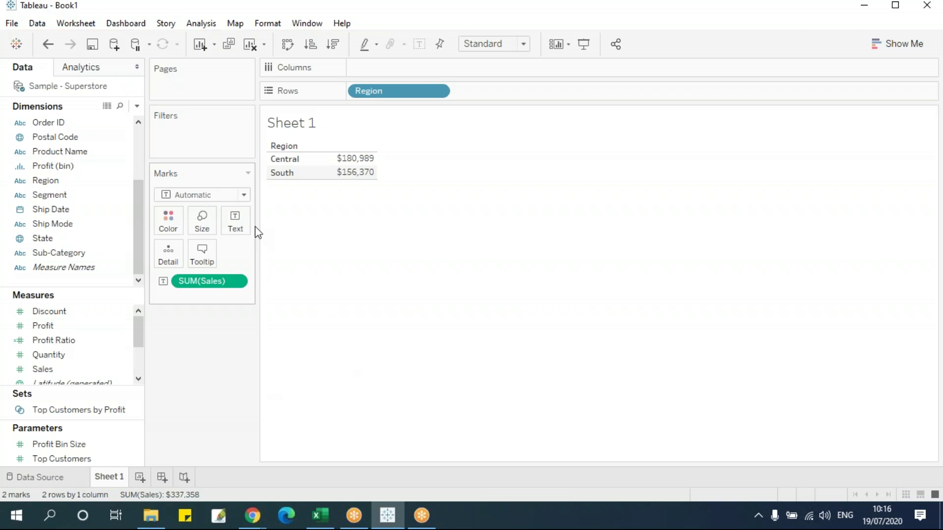
- Return the data source connection to Live and check the regional sales in Sheet 1
click(54, 483)
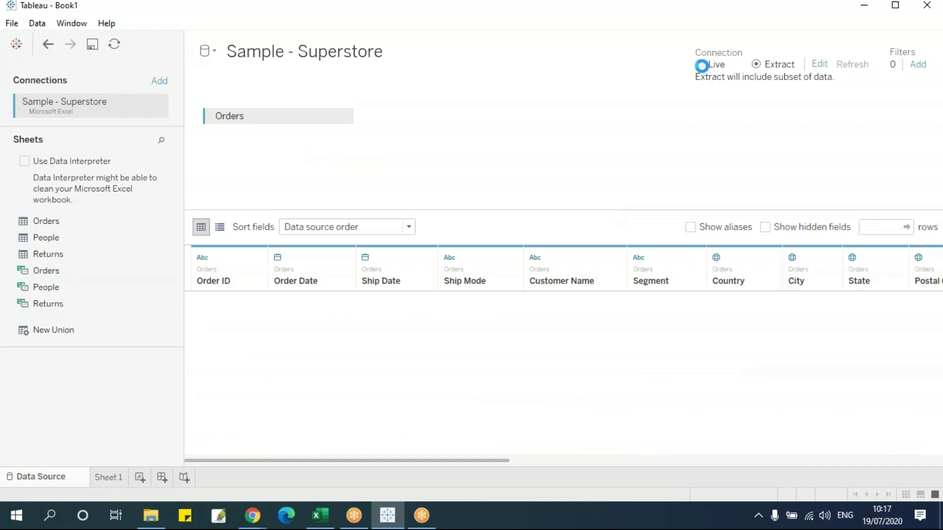
click(660, 64)
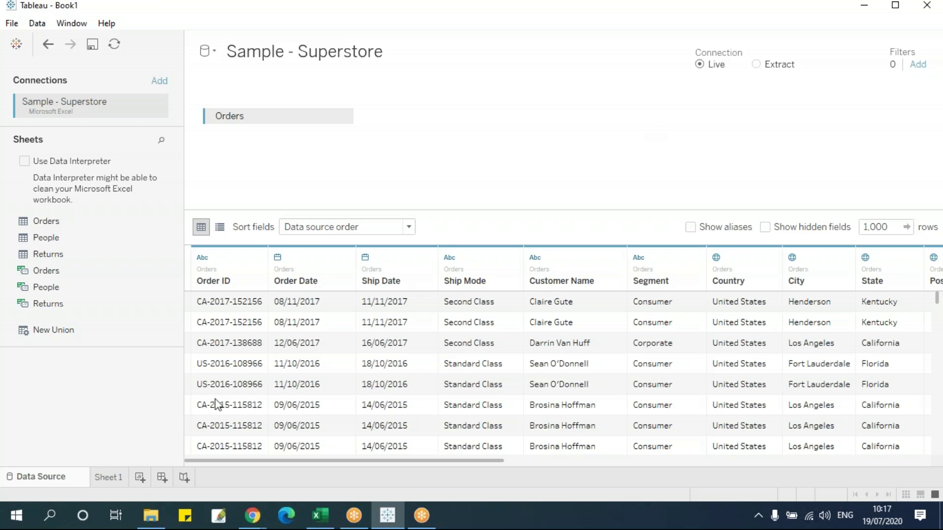
click(109, 478)
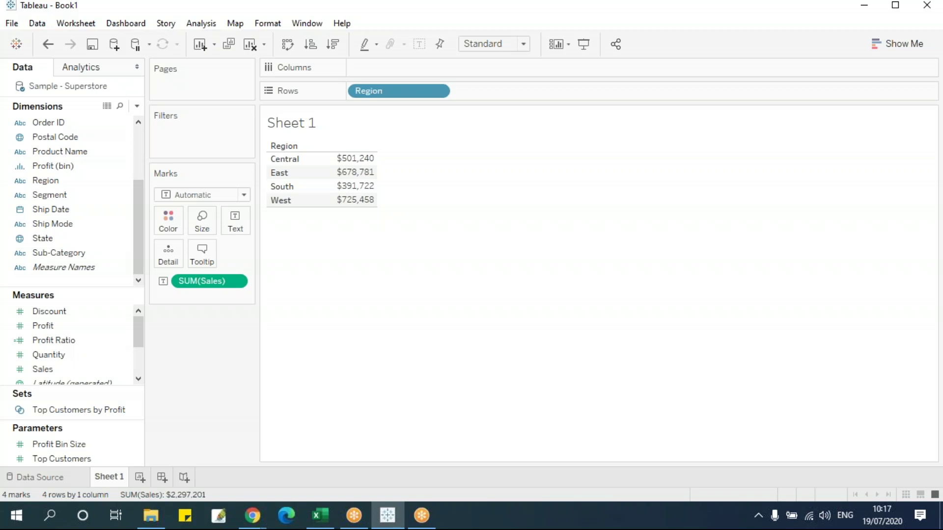
- Clear Sheet 1 and build a bar chart with Sub-Category on Columns and Sales on Rows
key(alt+shift+BackSpace)
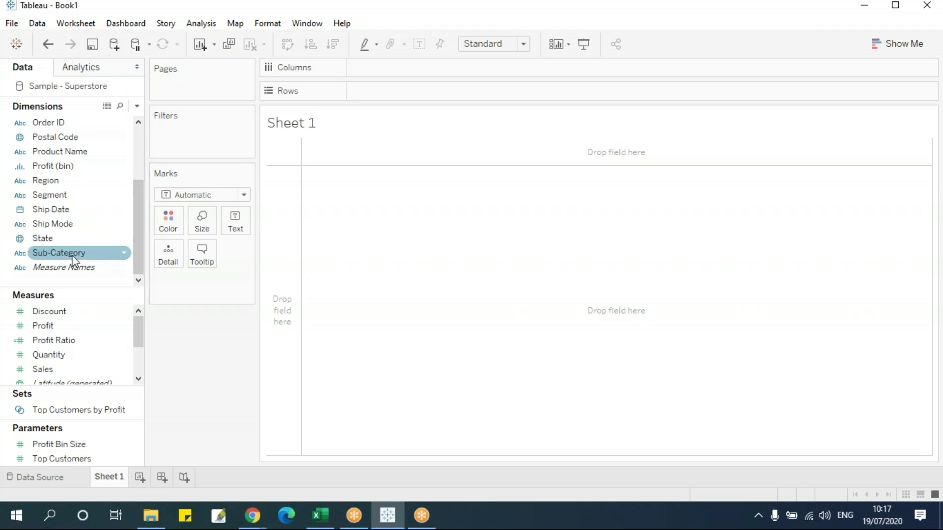
drag(69, 254, 417, 81)
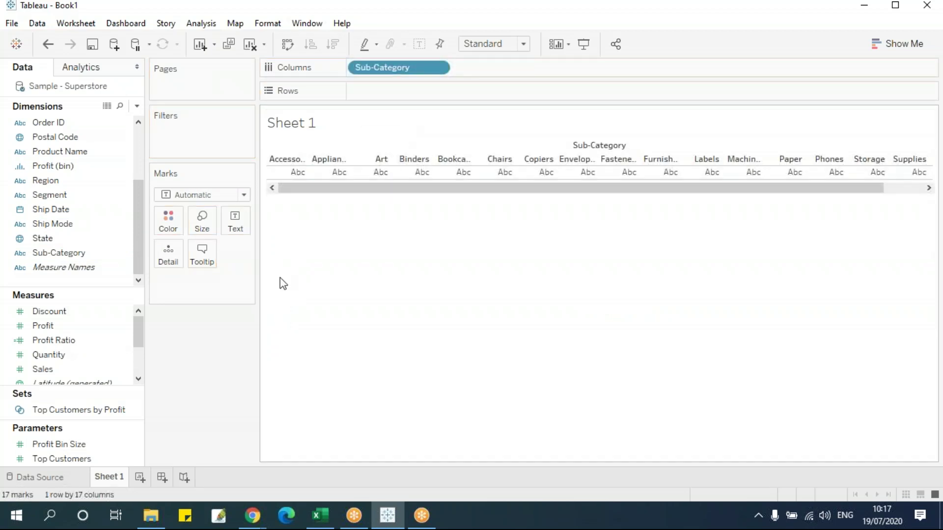
drag(52, 370, 388, 97)
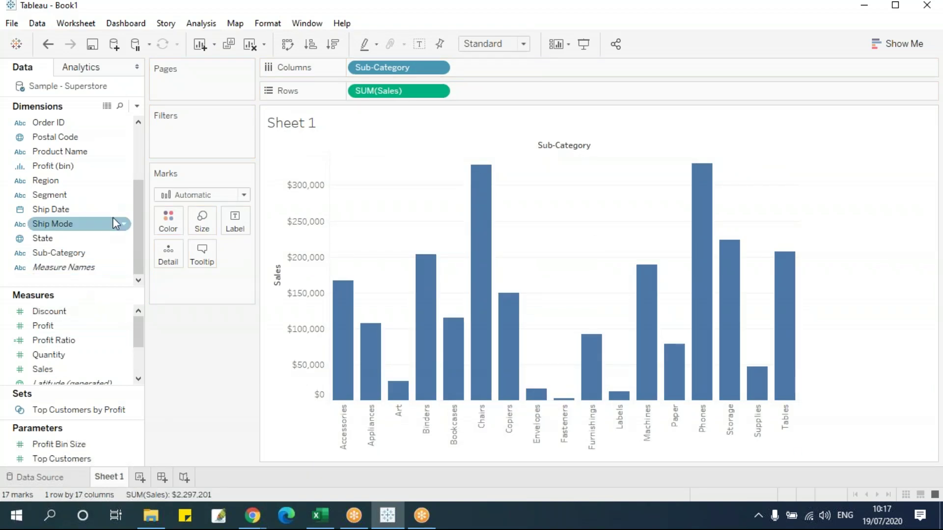
- Add Category as a dimension filter with Furniture, Office Supplies and Technology all selected
drag(134, 245, 139, 182)
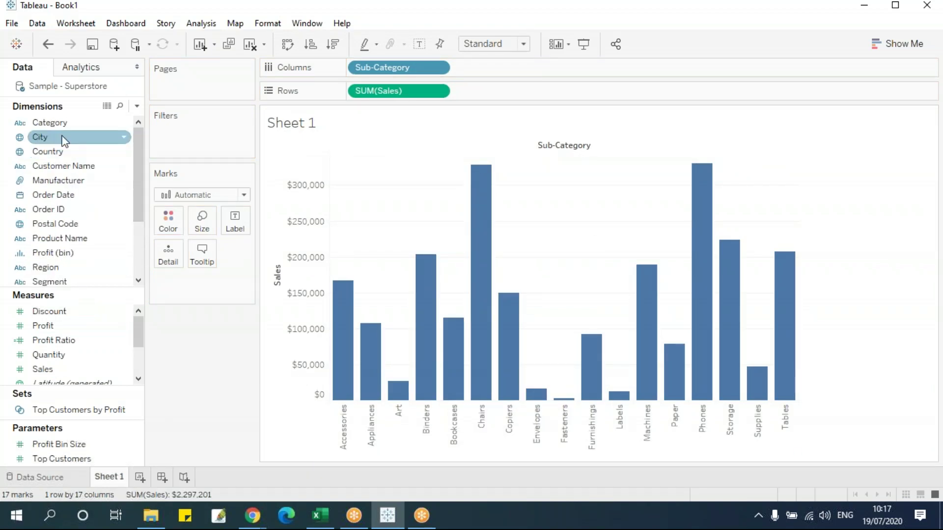
drag(64, 130, 164, 138)
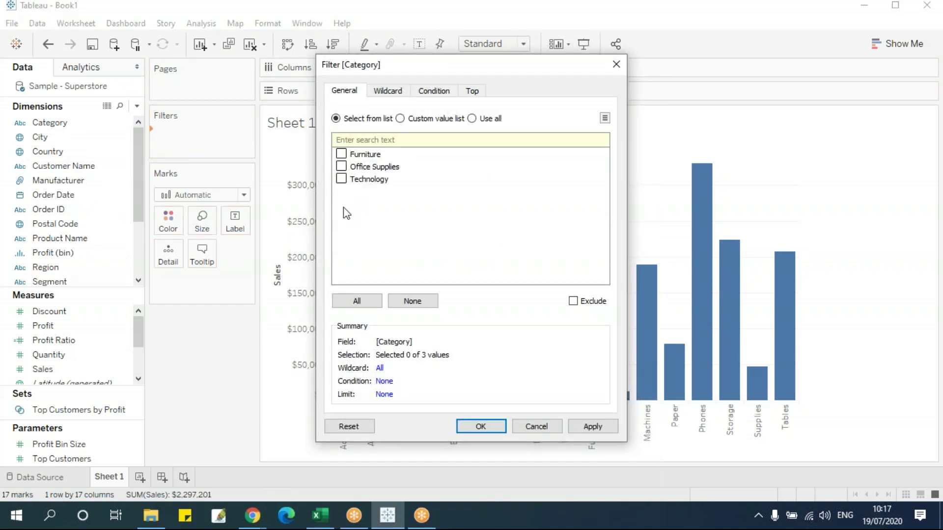
click(341, 154)
click(341, 167)
click(341, 179)
click(396, 301)
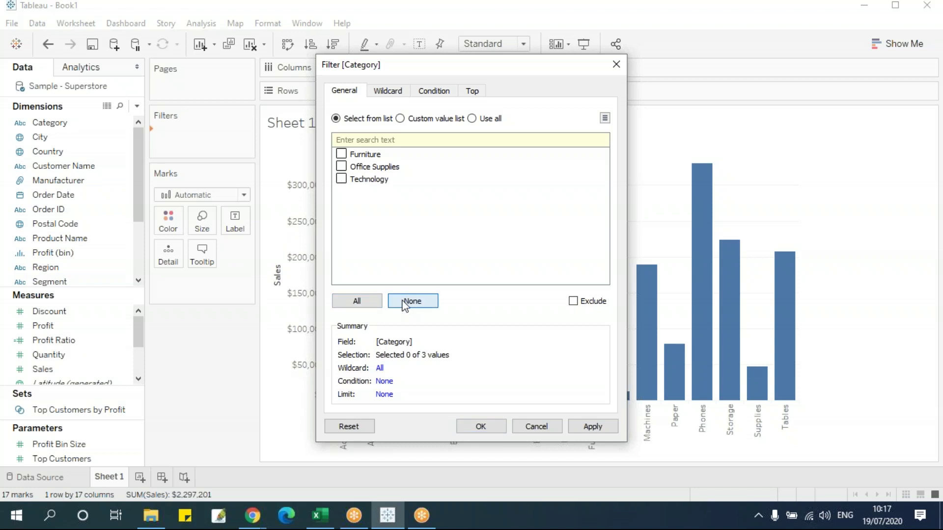
click(368, 303)
click(393, 302)
click(360, 304)
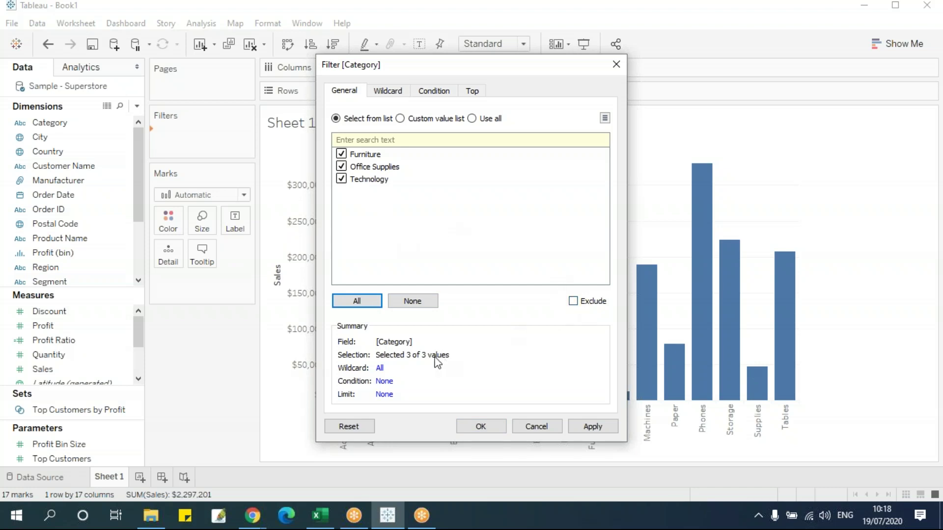
click(493, 428)
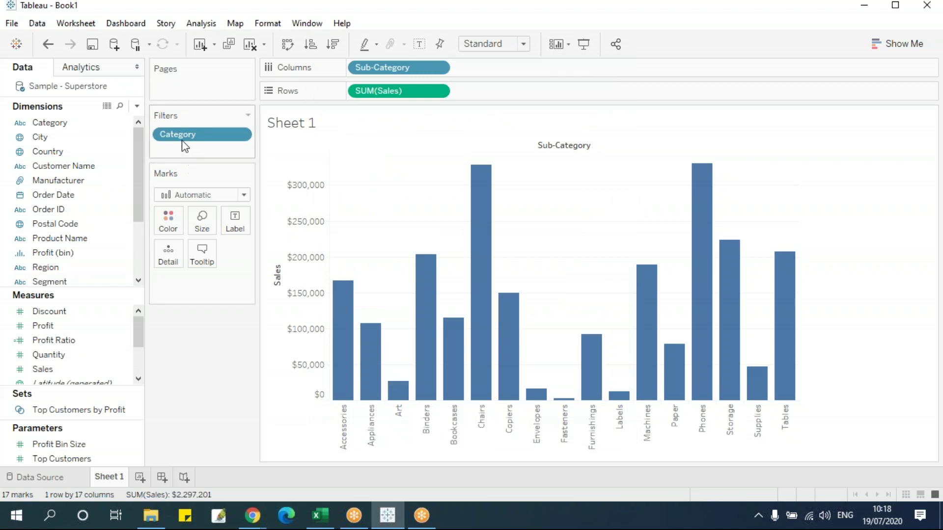
- Edit the Category filter to keep only Furniture in the Sub-Category sales chart
click(242, 136)
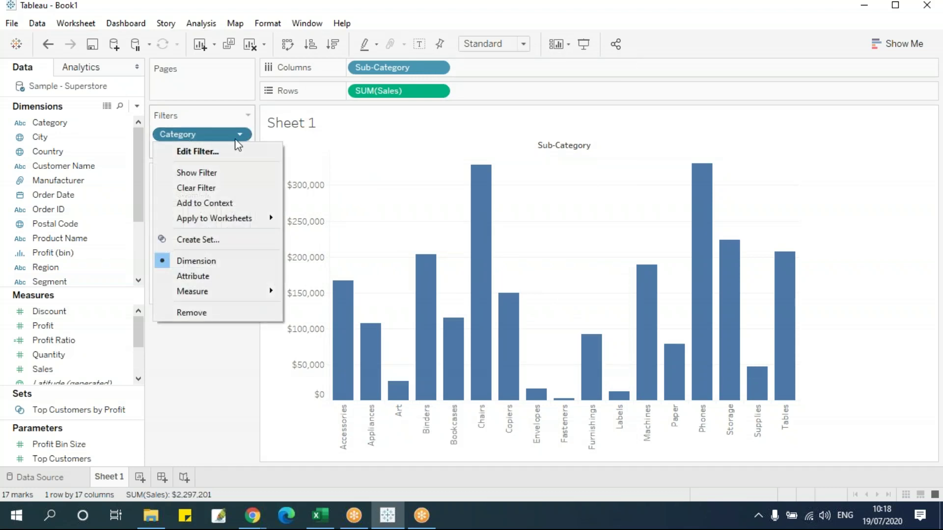
click(202, 153)
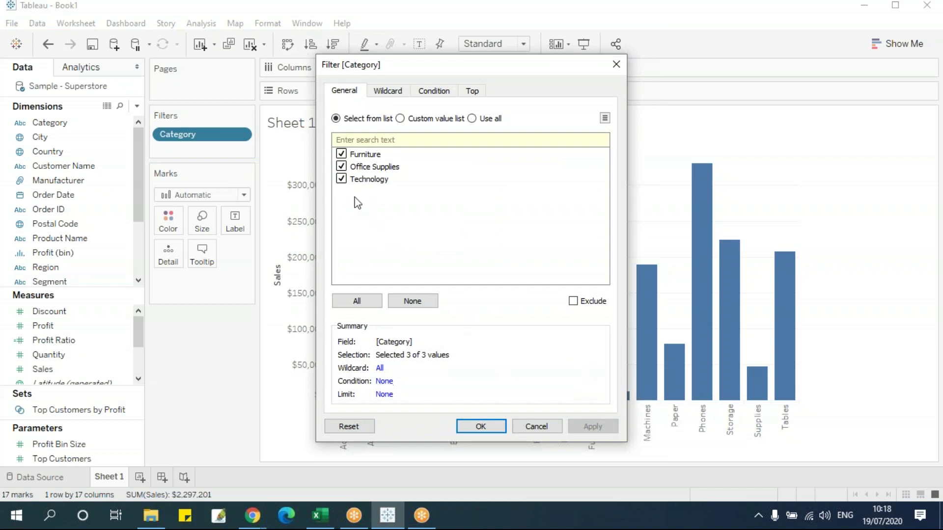
click(341, 166)
click(341, 179)
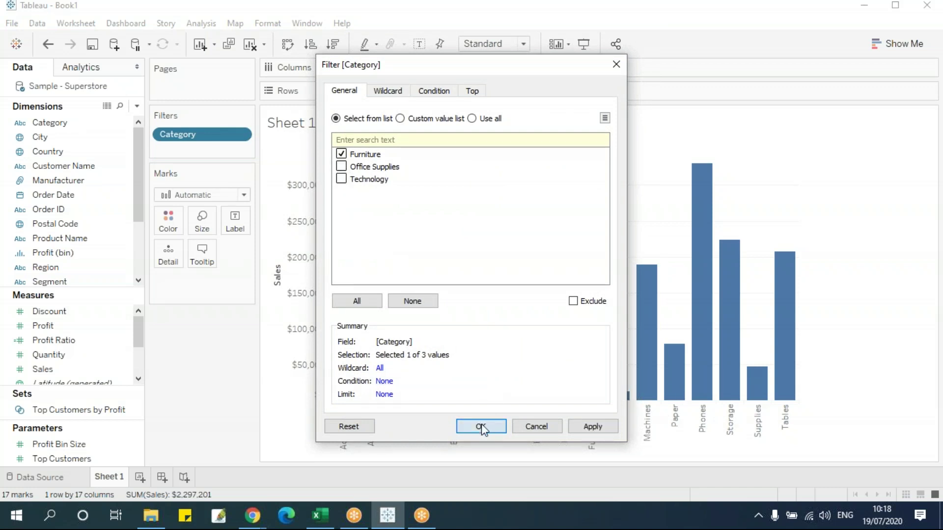
click(480, 425)
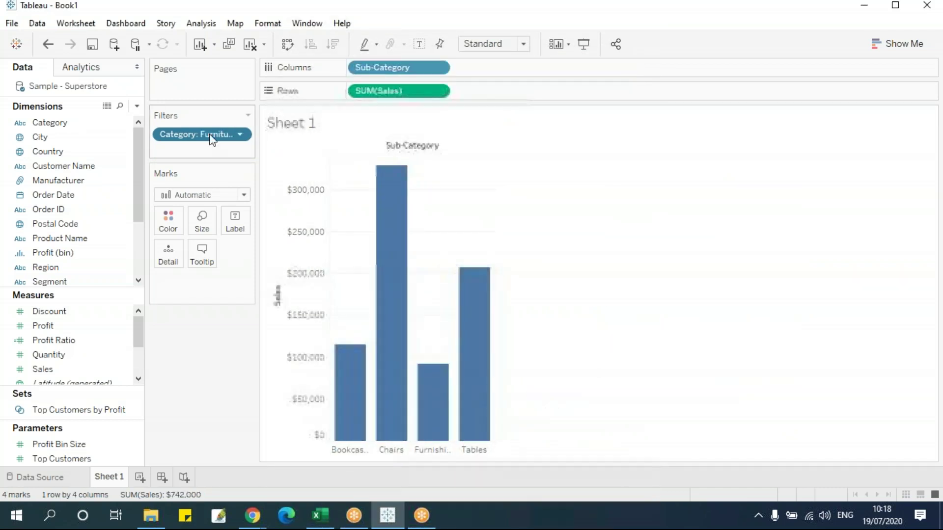
mouse_move(493, 391)
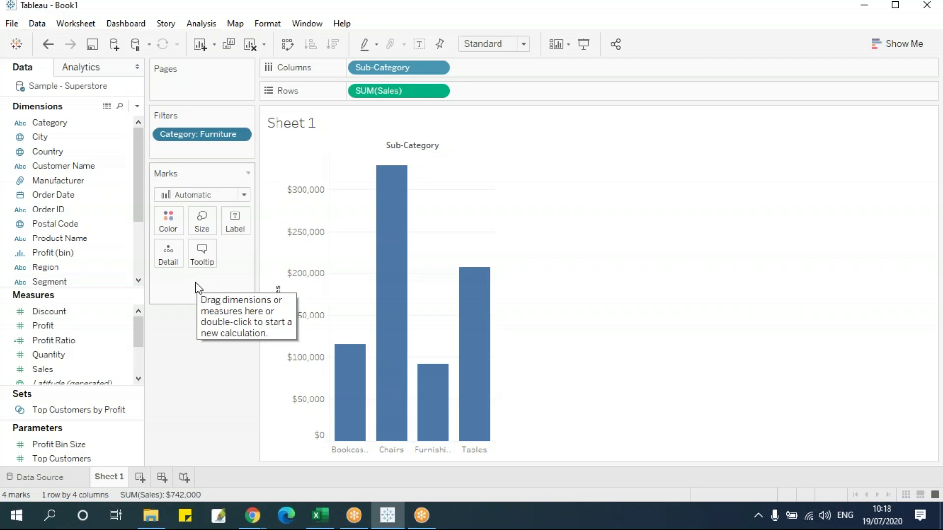
- Replace Sub-Category on Columns with Category taken from the Filters shelf, and widen the chart's bars
drag(379, 74, 848, 313)
drag(204, 137, 432, 166)
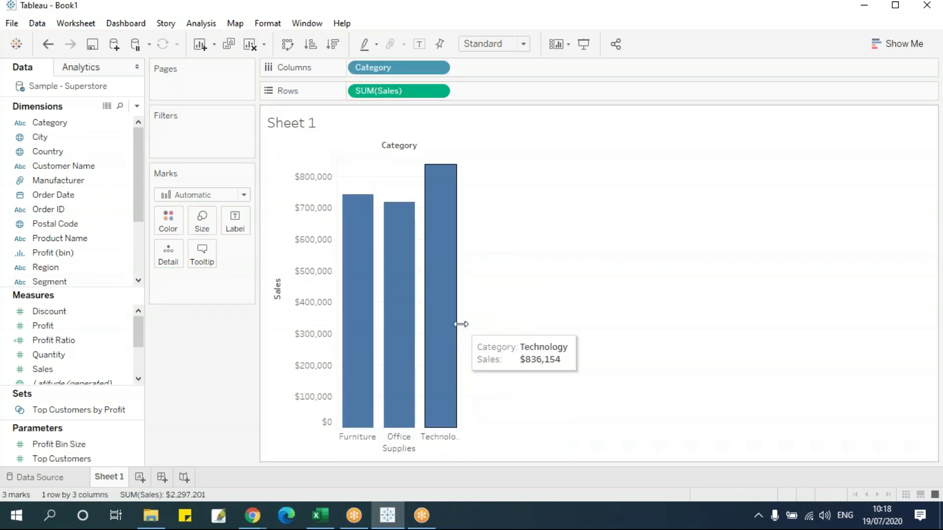
drag(461, 324, 610, 325)
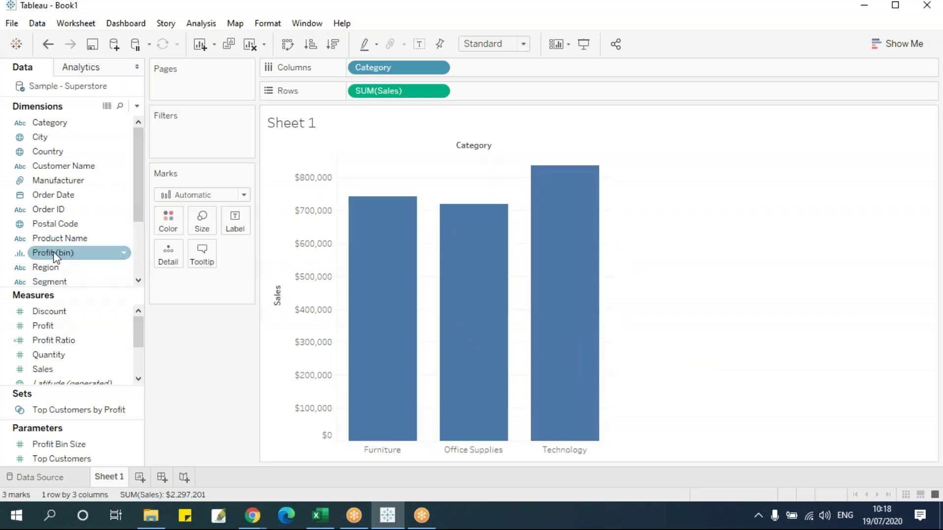
- Add Region as a dimension filter with all regions selected
drag(51, 267, 162, 157)
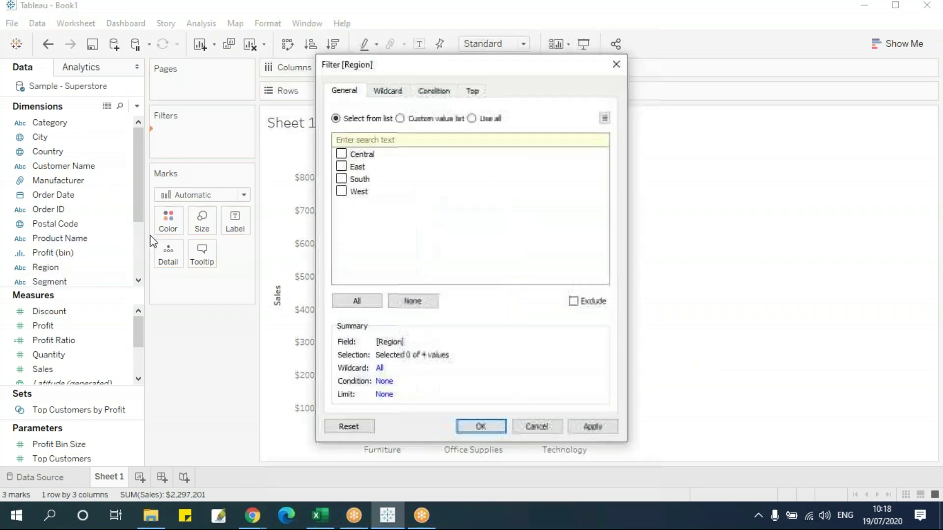
click(364, 298)
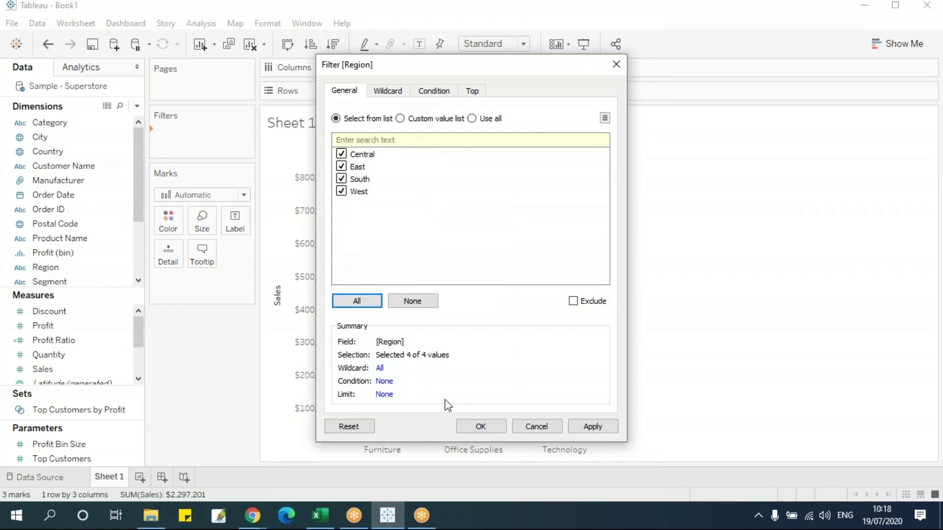
click(480, 427)
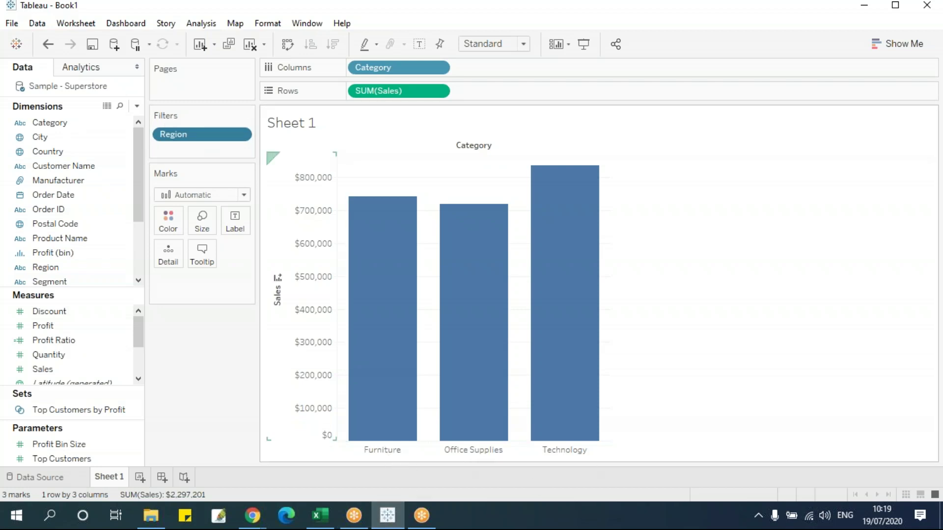
- Exclude Central and West from the Region filter so only East and South sales are charted, and check the category bars
mouse_move(349, 244)
click(242, 134)
click(231, 152)
drag(424, 72, 760, 77)
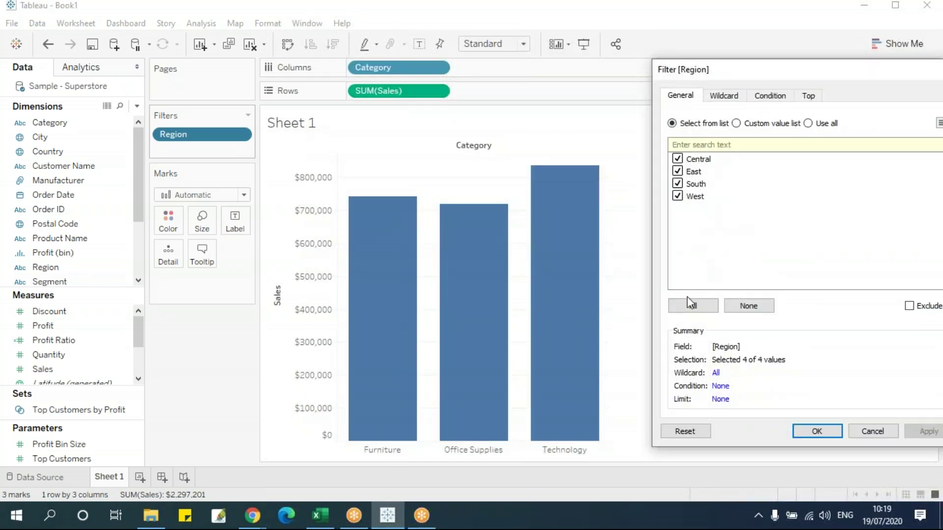
click(677, 159)
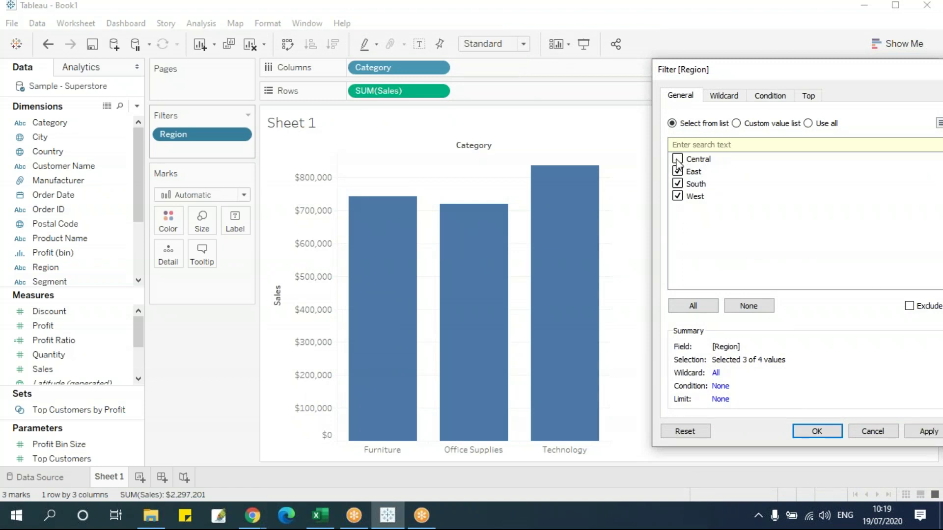
click(677, 196)
click(816, 431)
mouse_move(551, 305)
mouse_move(499, 299)
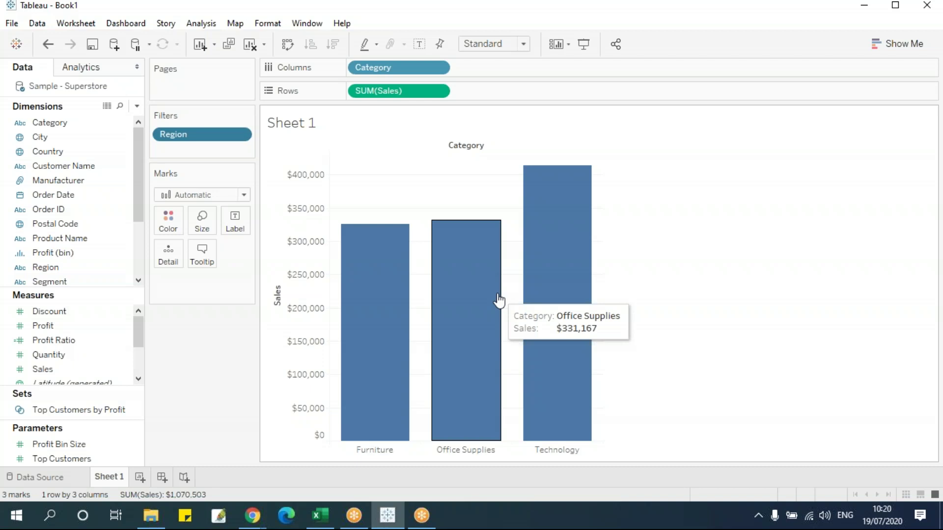
- Edit the Region filter to keep only East
click(243, 135)
click(233, 152)
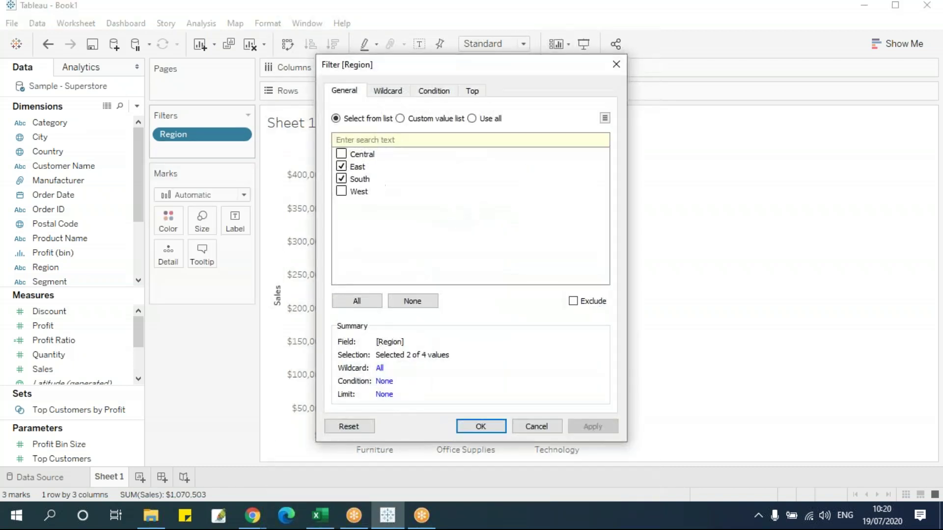
drag(444, 74, 773, 83)
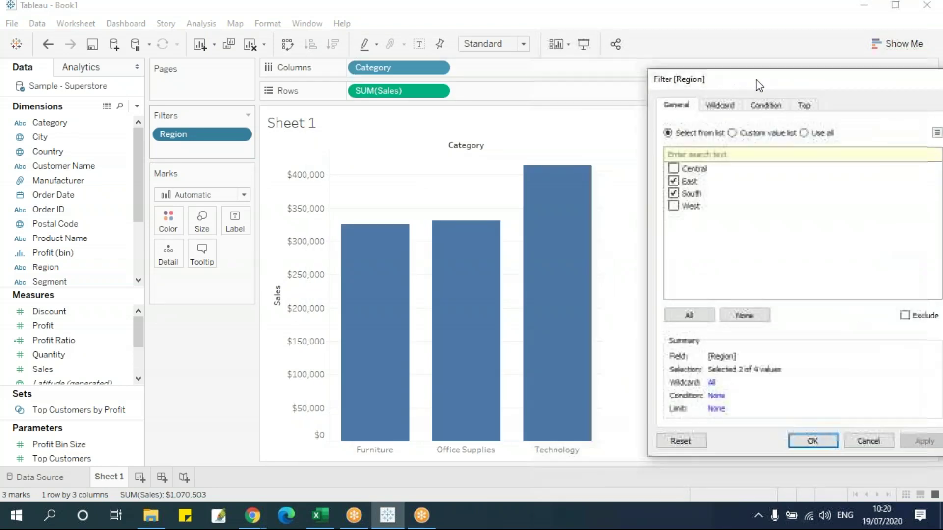
click(674, 183)
click(673, 193)
click(673, 181)
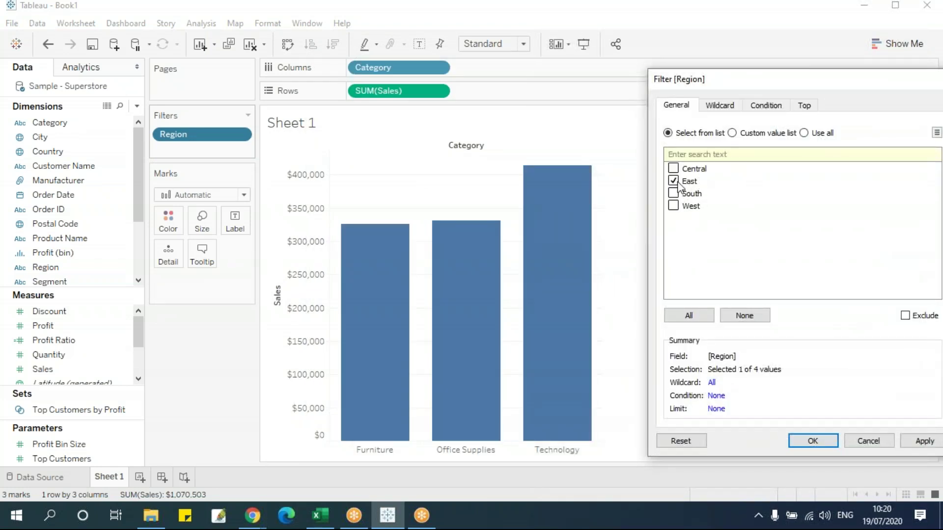
click(813, 441)
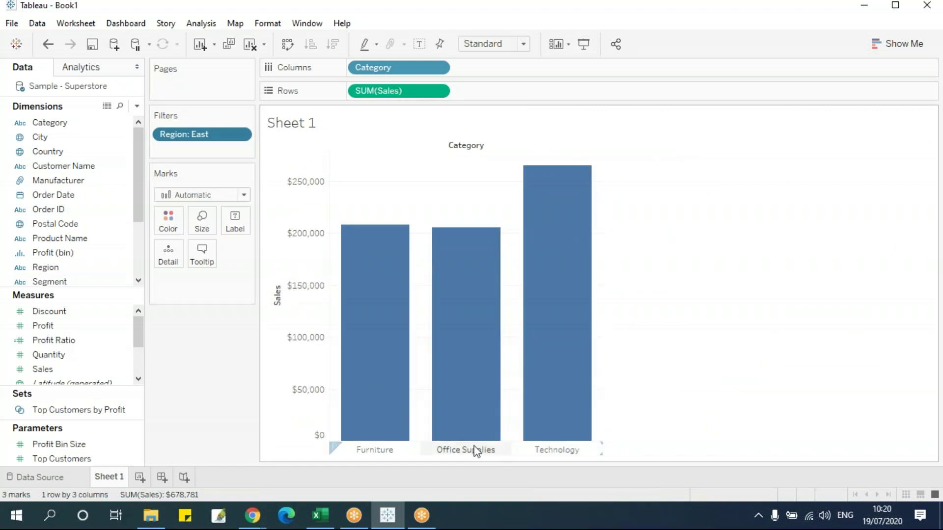
- Review the Region filter's settings without changing them, and display the interactive Region filter beside the chart
click(240, 137)
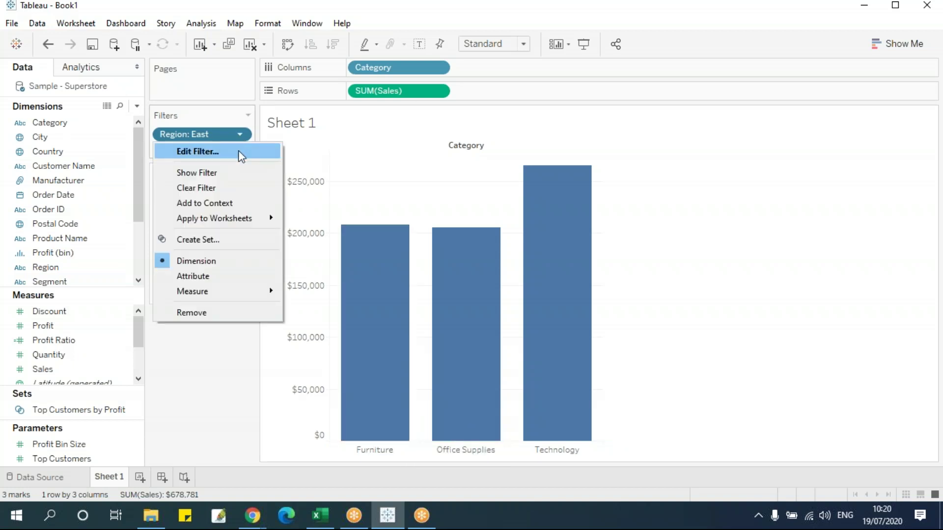
click(237, 150)
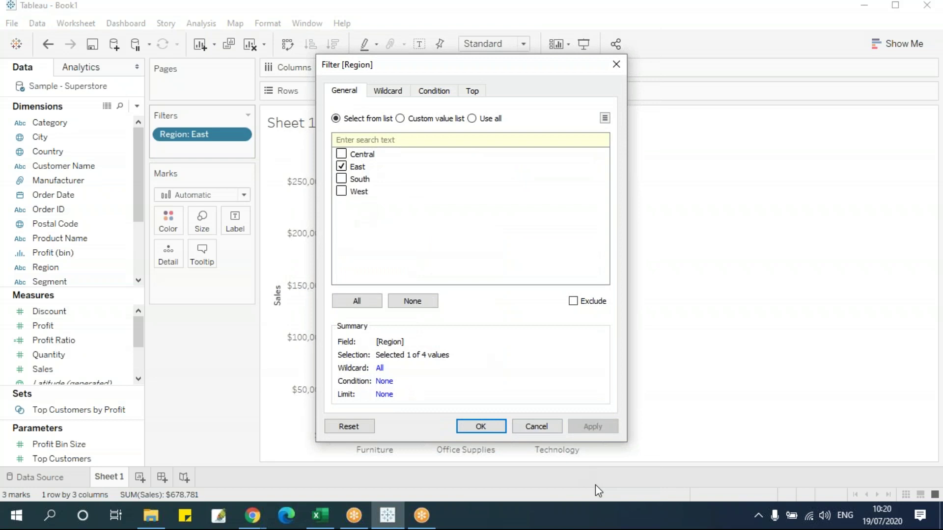
click(538, 431)
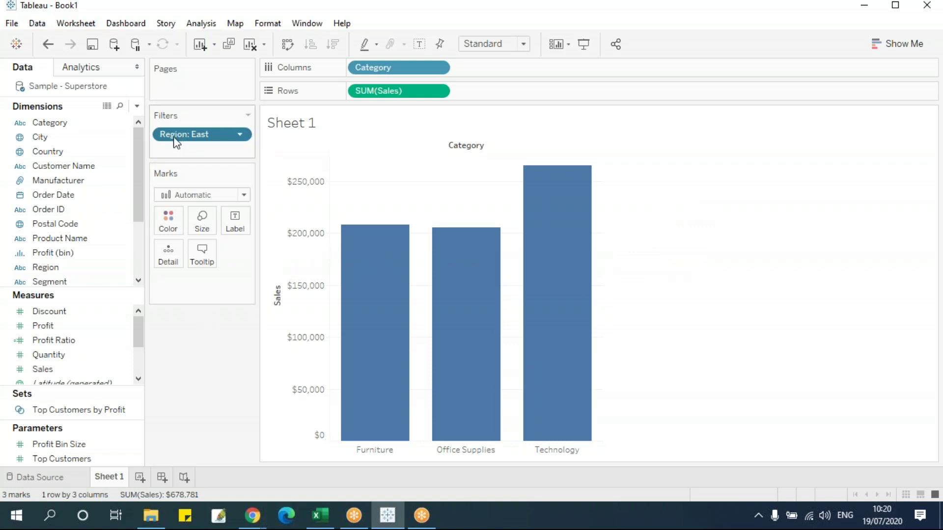
click(240, 134)
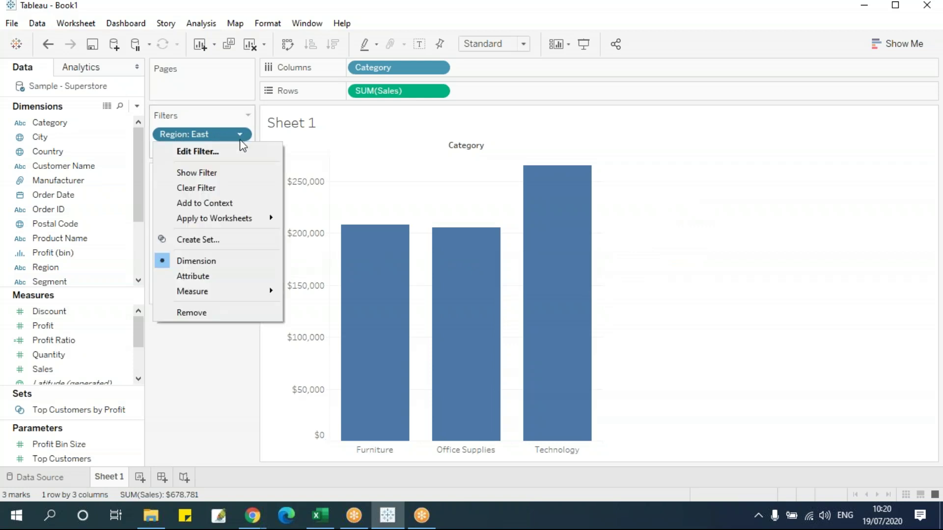
click(242, 173)
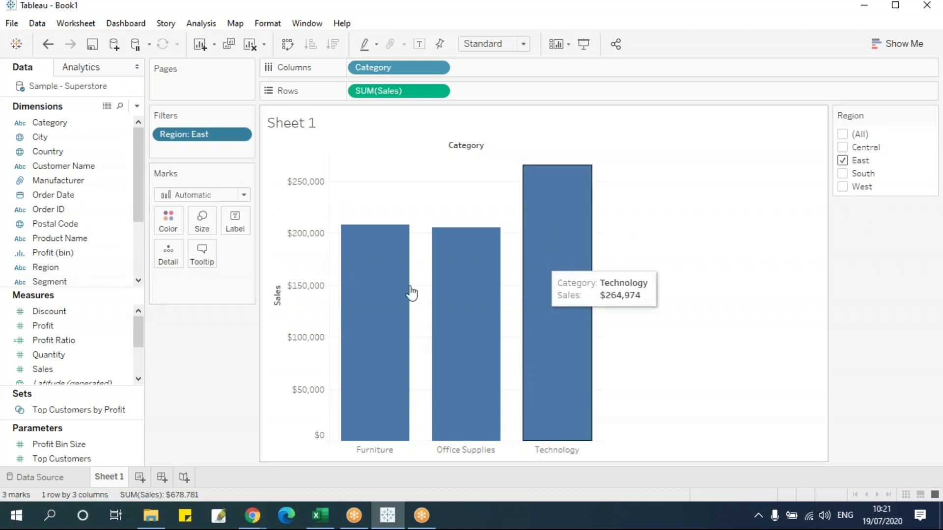
- Examine the Region filter's settings and options against the displayed filter, without changing the selection
click(240, 135)
click(207, 152)
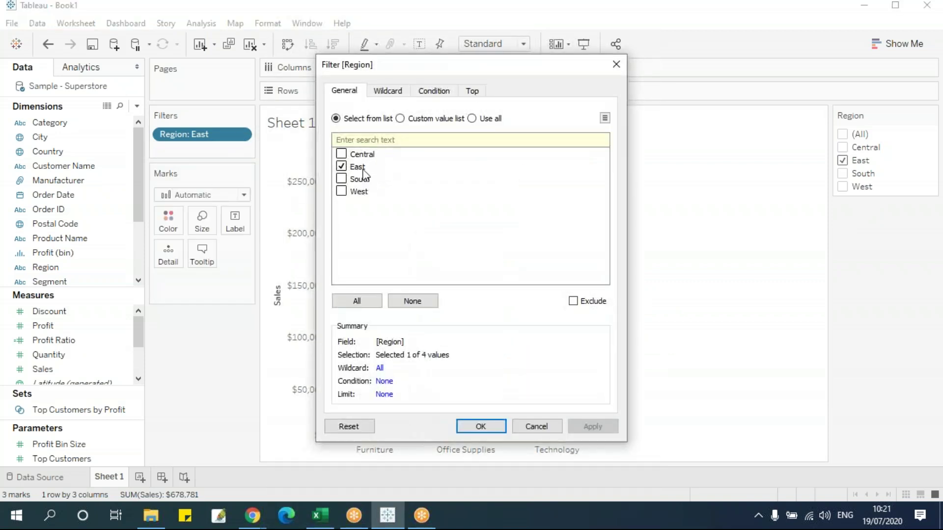
click(535, 427)
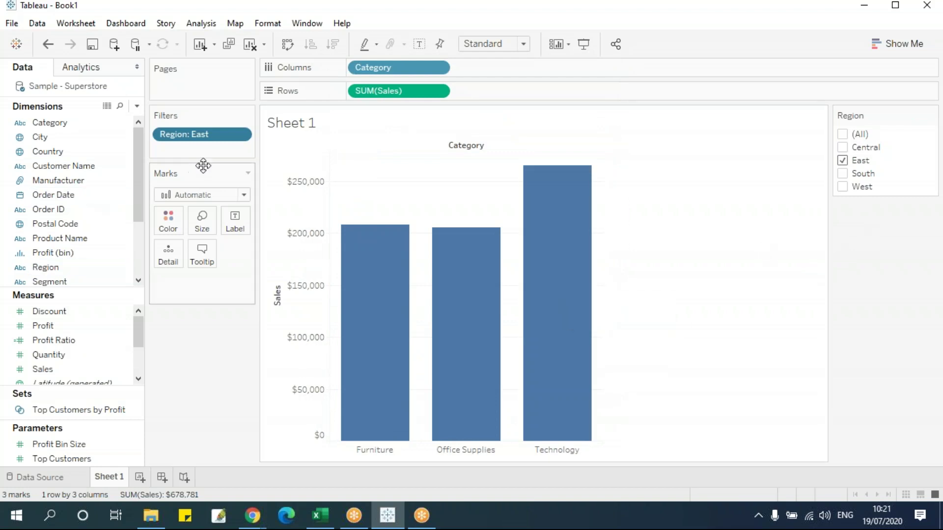
click(240, 135)
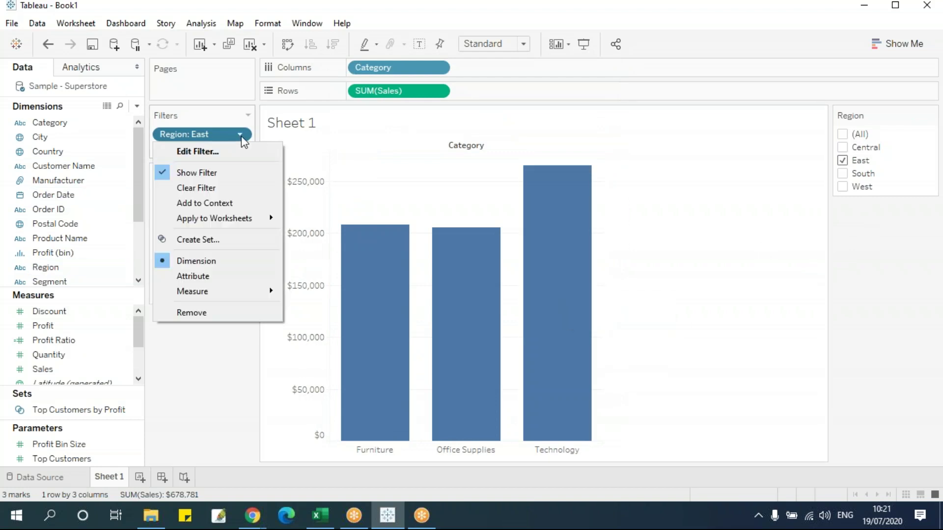
click(745, 241)
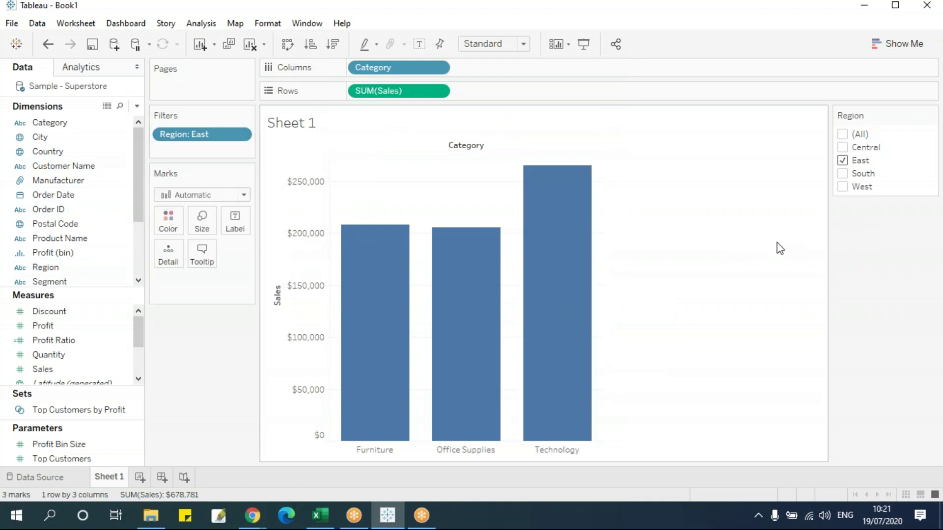
- Add Central, South and West to the displayed Region filter and remove Central again
click(842, 147)
click(842, 174)
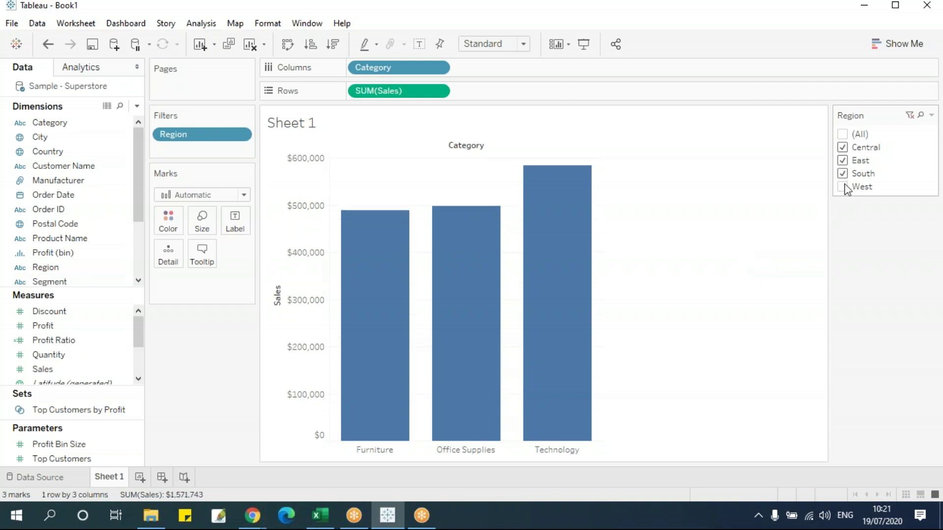
click(843, 187)
click(842, 148)
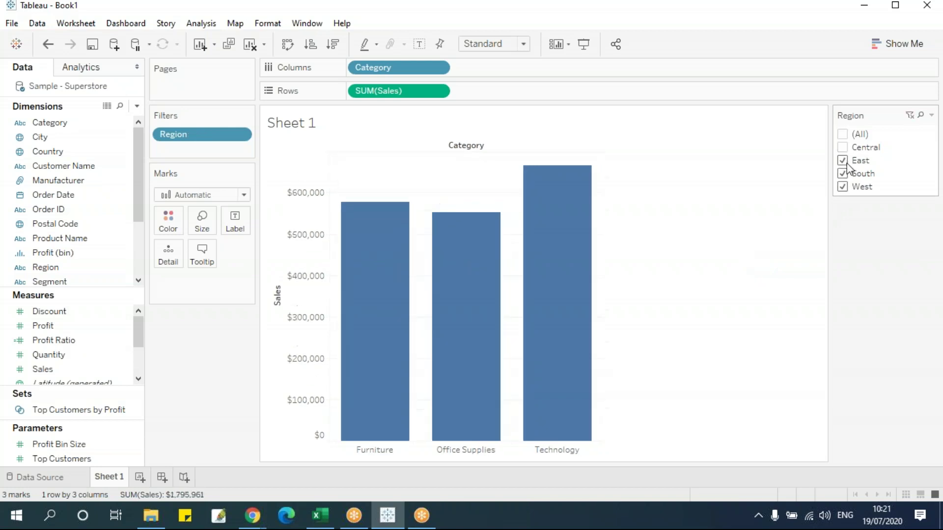
- Toggle the remaining regions in the displayed filter and restore the selection to all regions
click(842, 160)
click(842, 174)
click(843, 186)
click(844, 134)
click(843, 147)
click(844, 148)
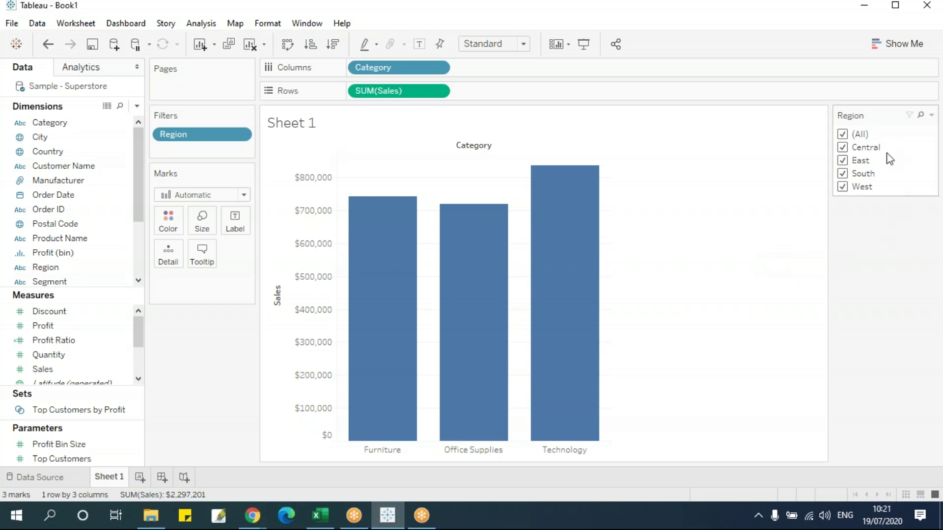
- Clear all regions in the displayed Region filter and select only Central and East
click(841, 134)
click(843, 149)
click(844, 161)
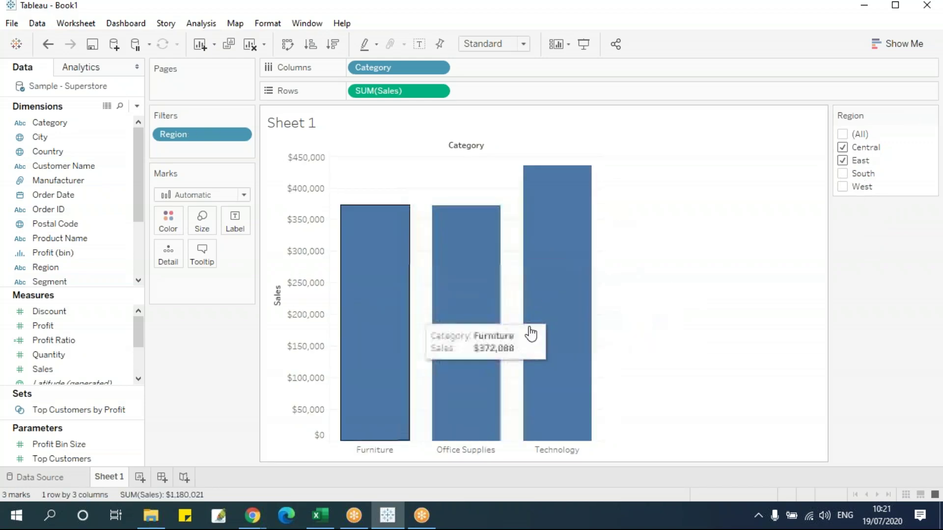
- Remove Central from the displayed Region filter, leaving only East, and reselect all regions
mouse_move(539, 328)
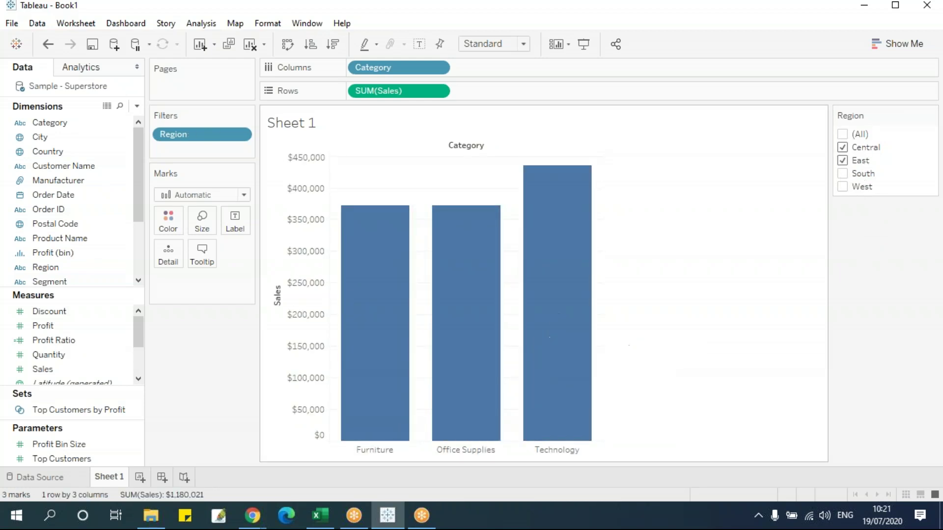
click(842, 148)
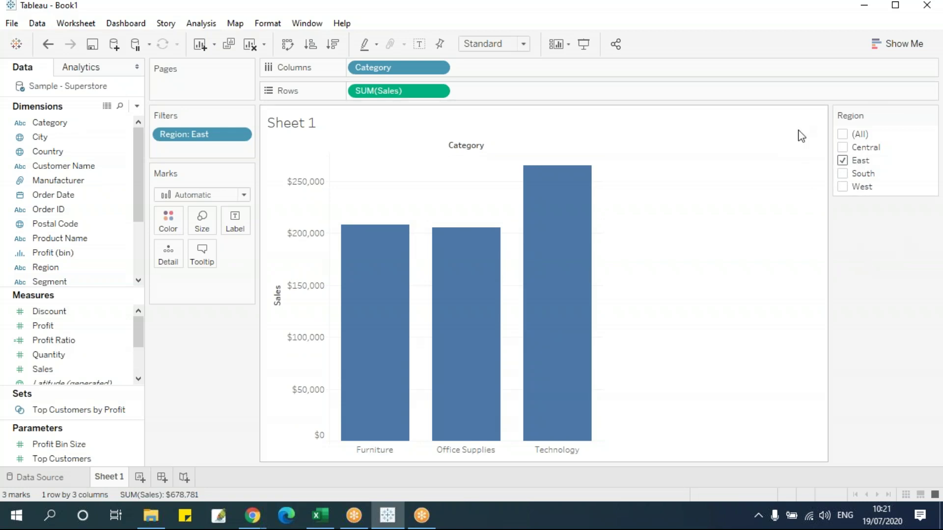
click(846, 135)
mouse_move(582, 276)
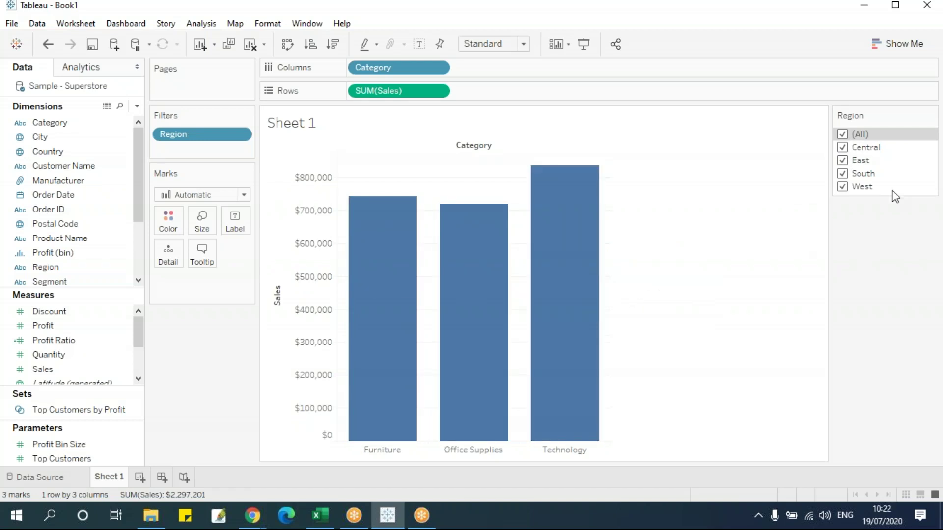
- Change the displayed Region filter to the Single Value (list) type
mouse_move(934, 136)
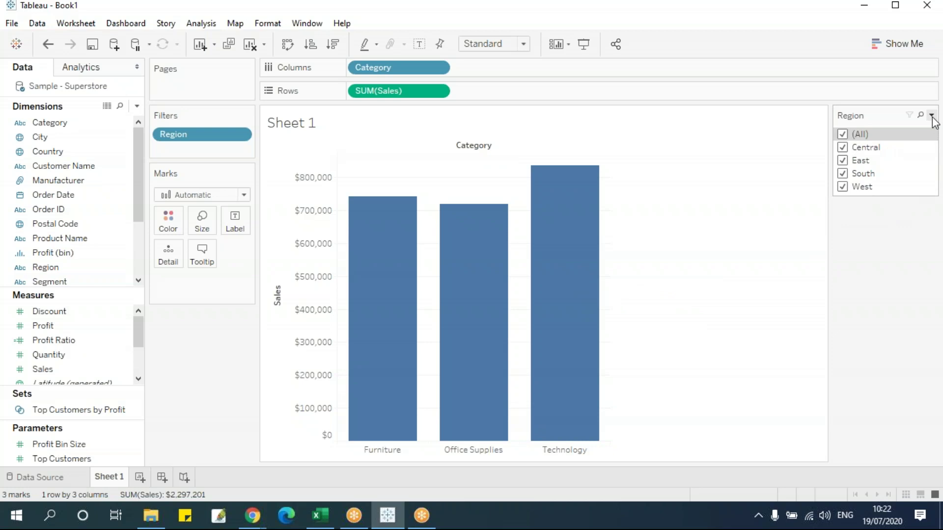
click(933, 117)
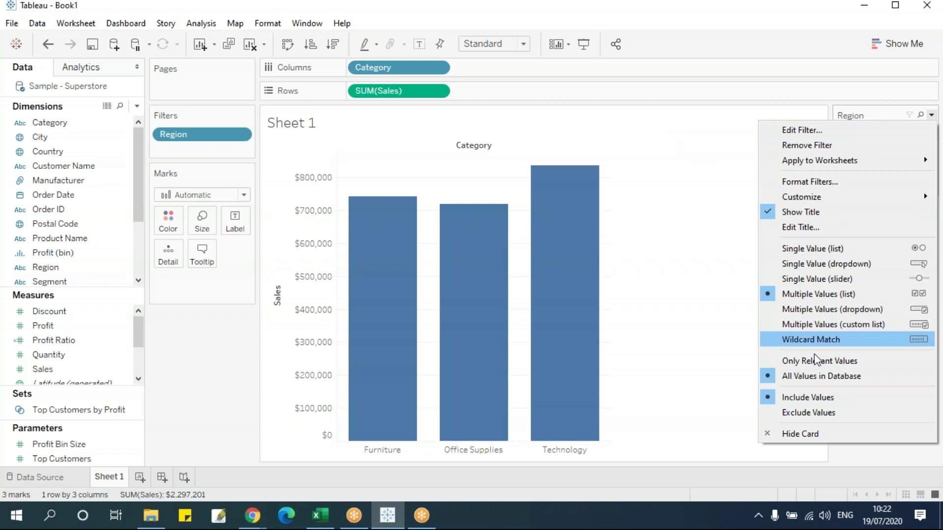
click(824, 249)
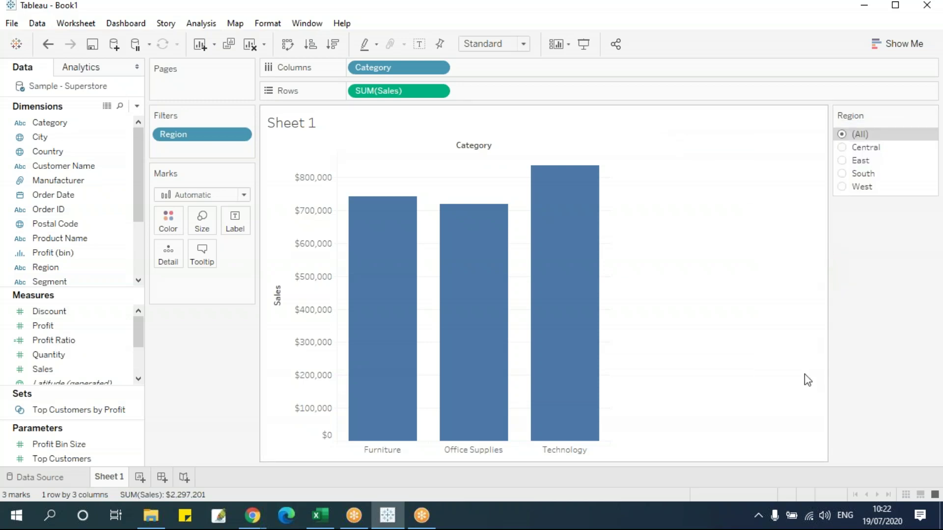
- Cycle the single-value Region filter through Central, East, South and West in both directions and reset it to (All)
click(843, 148)
click(842, 161)
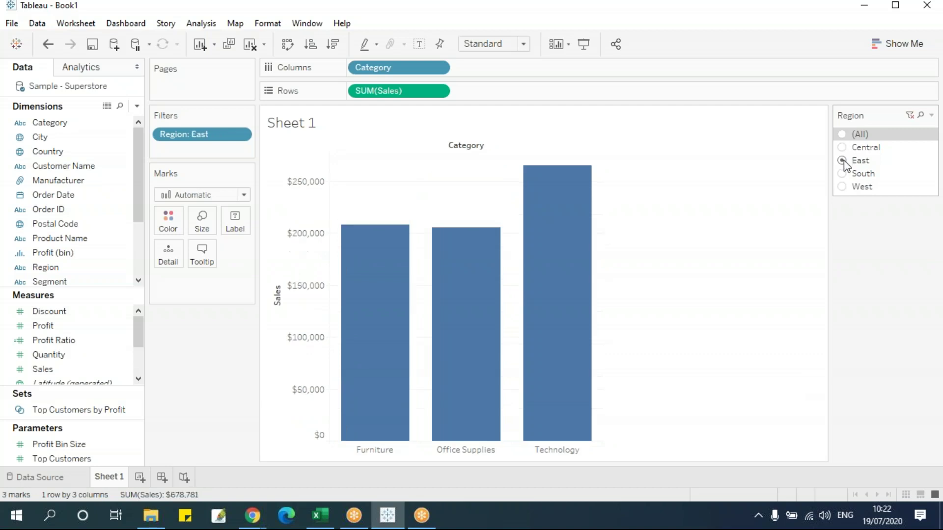
click(842, 173)
click(843, 187)
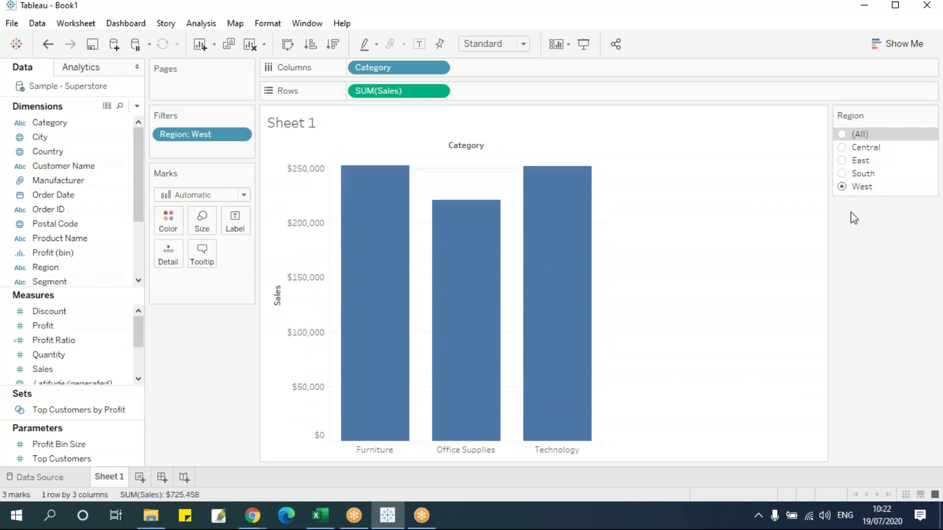
click(842, 173)
click(842, 160)
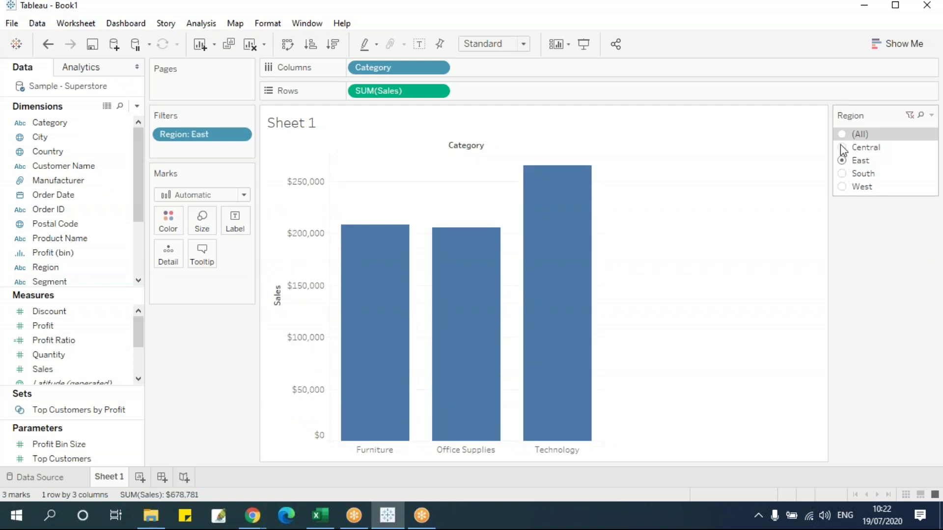
click(841, 147)
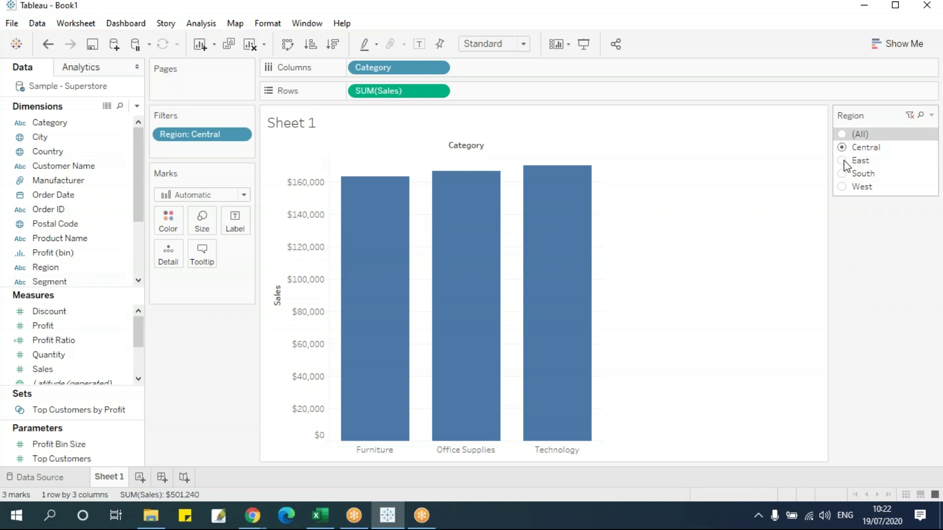
click(842, 161)
click(843, 173)
click(843, 187)
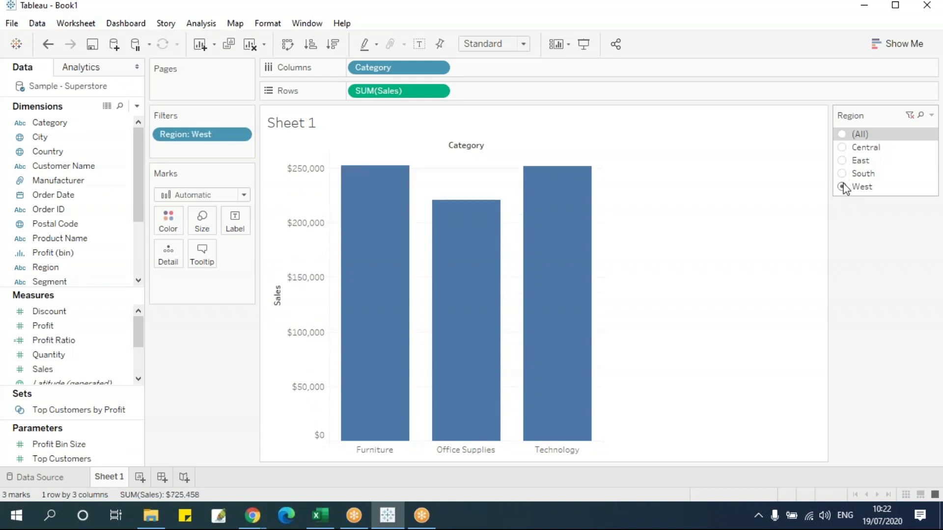
click(842, 134)
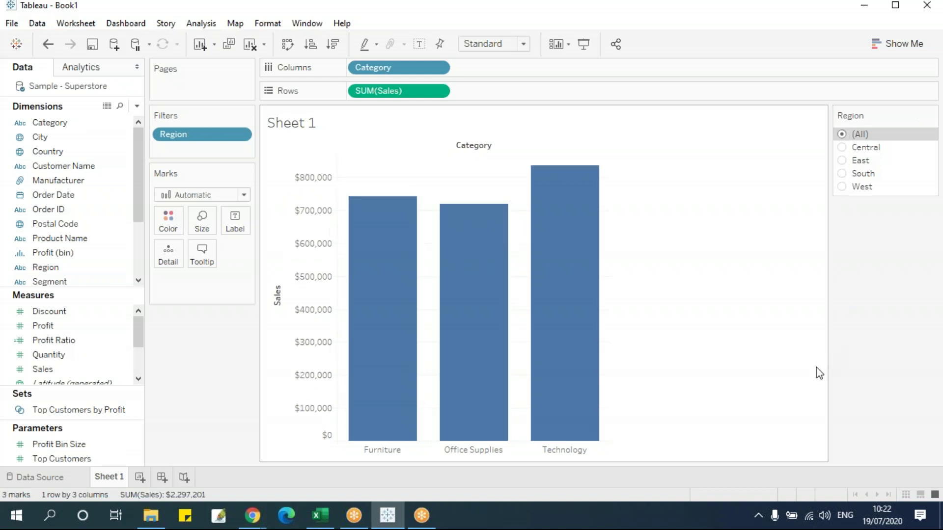
- Select Central, East and West one after another in the Region list, leaving the chart filtered to West
click(841, 147)
click(844, 162)
click(842, 186)
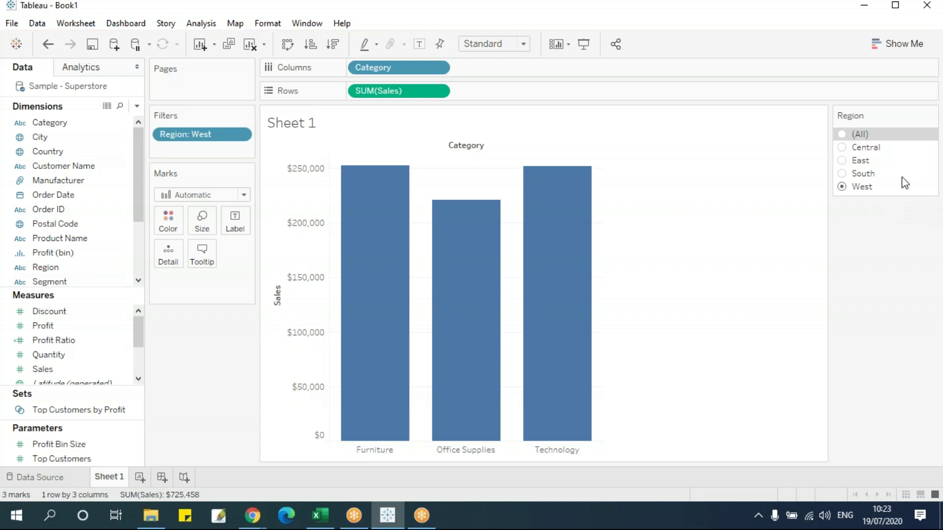
- Switch the Region filter to Single Value (dropdown) and back to Single Value (list)
click(932, 115)
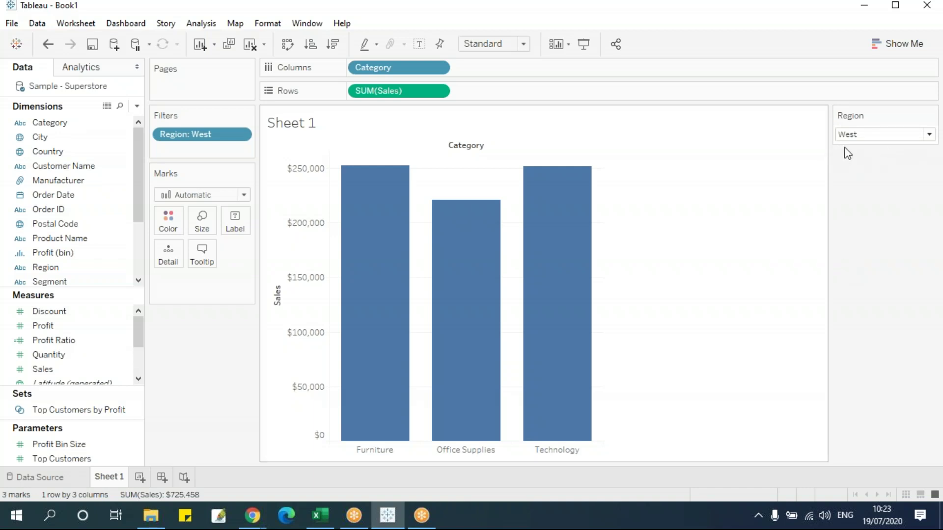
click(931, 114)
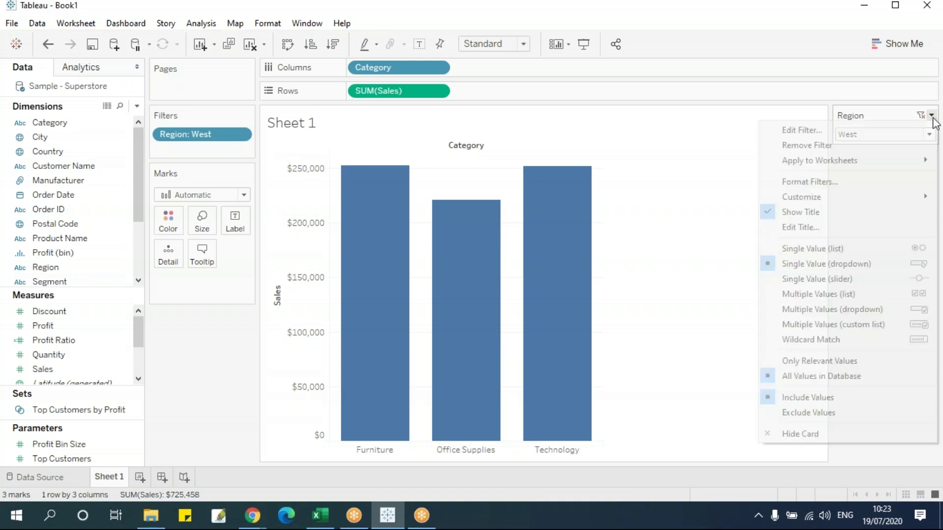
click(859, 249)
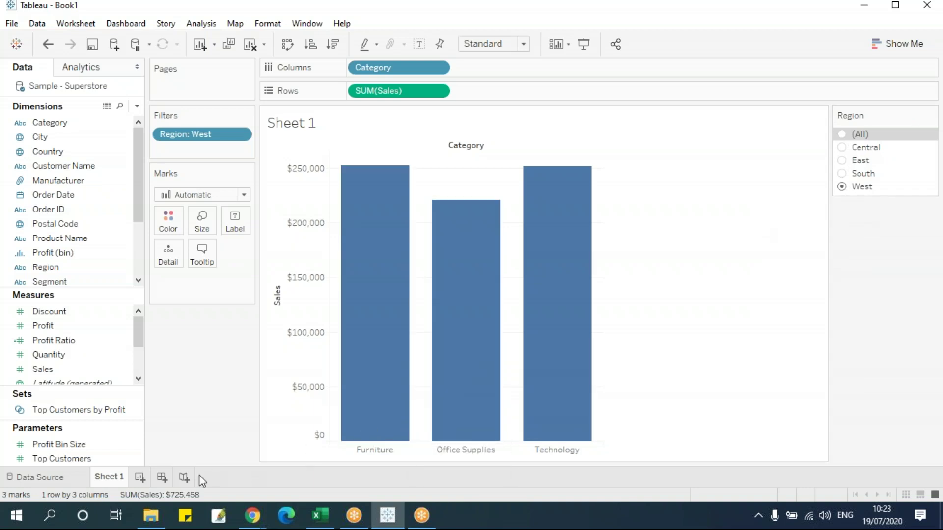
- Create a new dashboard and place Sheet 1 on it with its Region filter
click(161, 477)
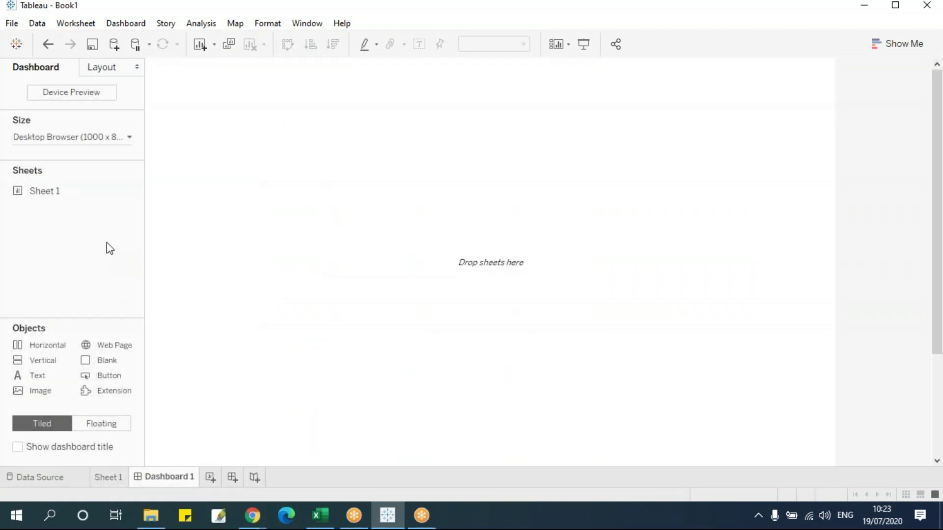
double_click(61, 194)
drag(43, 193, 199, 186)
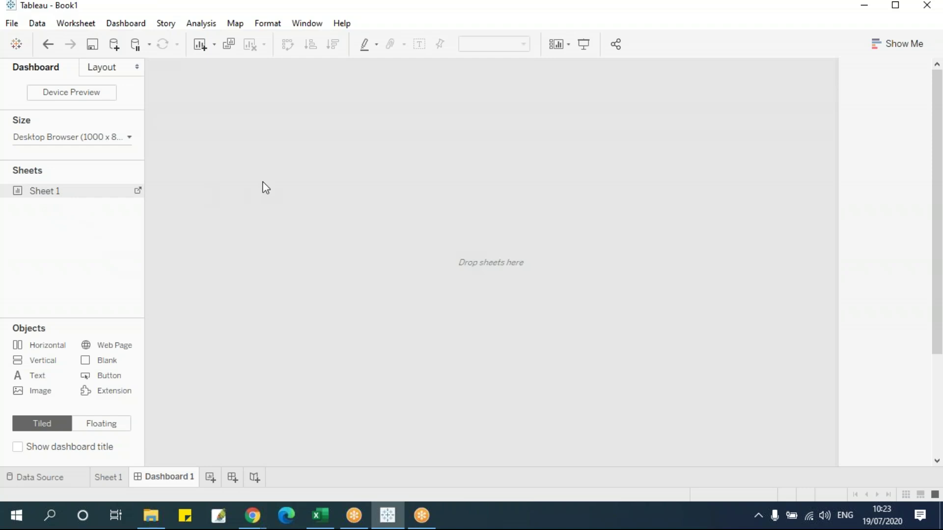
drag(264, 184, 260, 186)
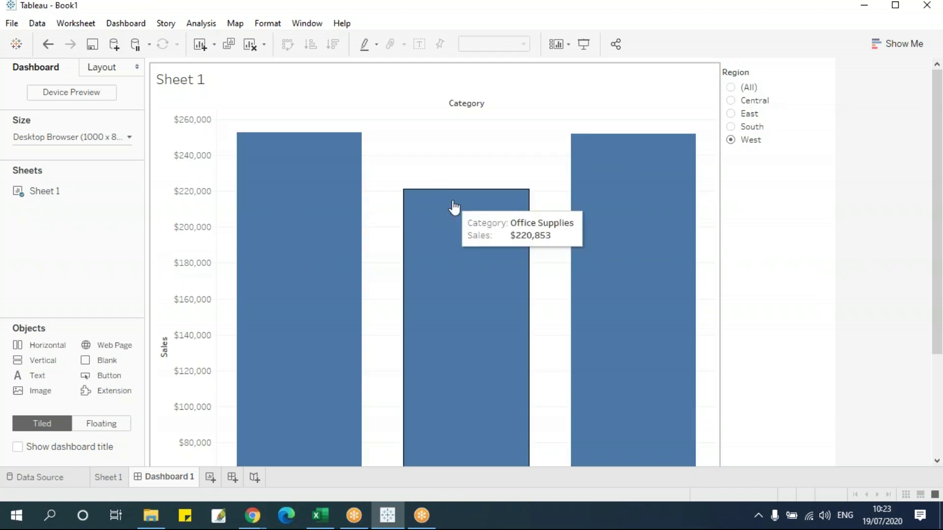
- Remove the tiled Sheet 1 from the dashboard and add it again as a floating object
click(529, 87)
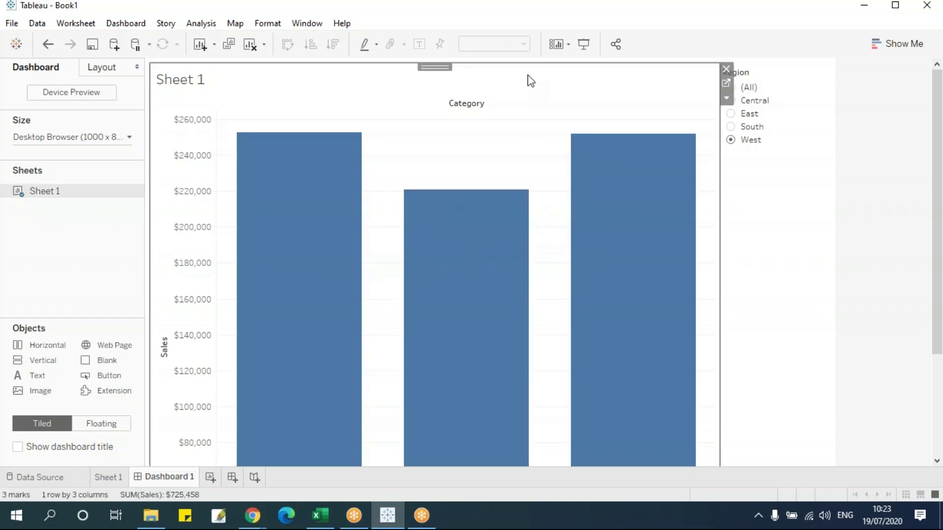
click(726, 69)
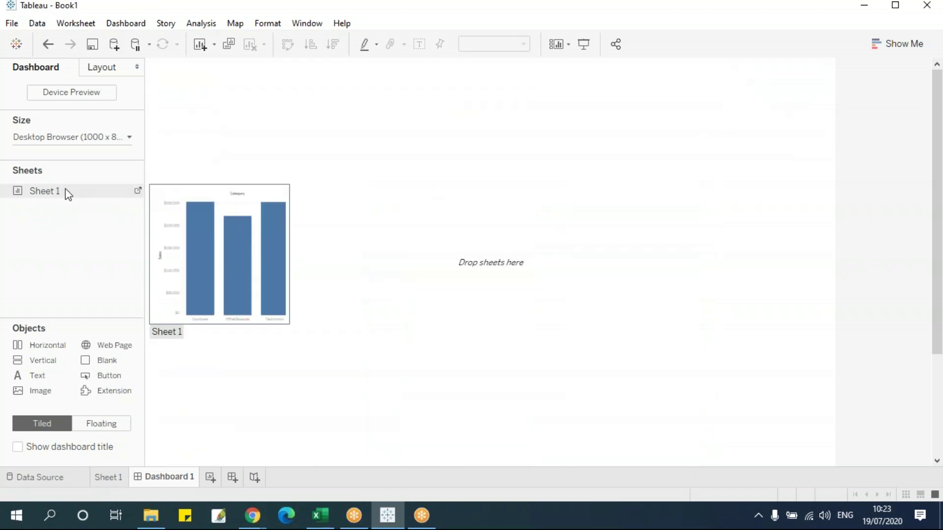
click(102, 423)
drag(45, 191, 237, 116)
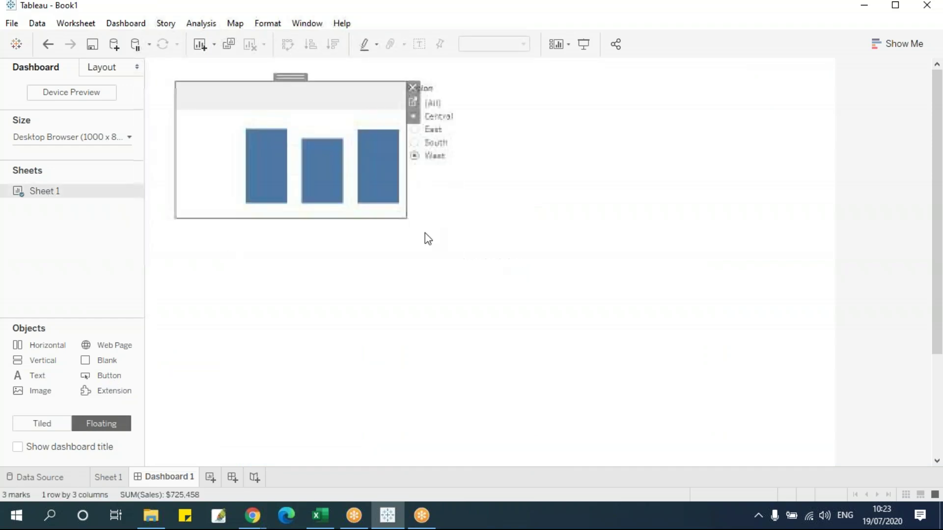
- Enlarge the floating Sheet 1 chart and move the Region list clear of it, beside the chart
drag(405, 218, 511, 290)
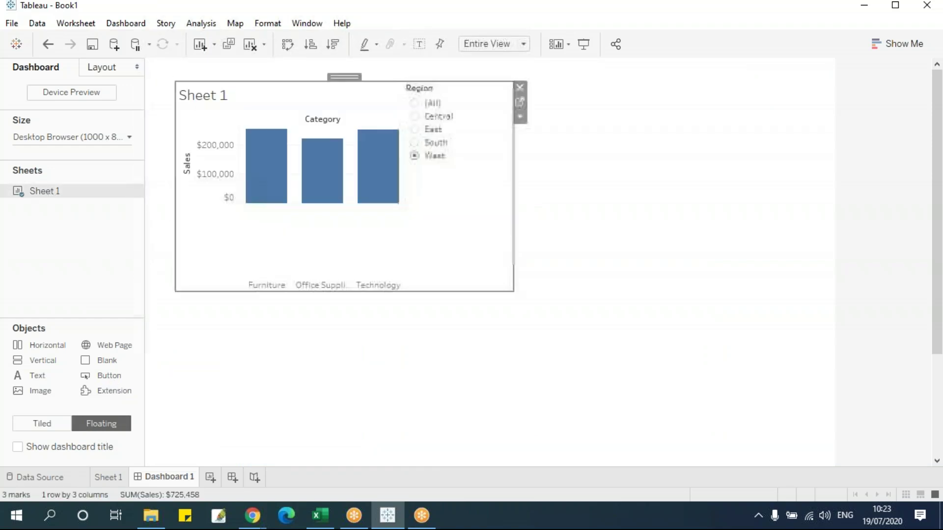
click(473, 90)
drag(475, 88, 589, 80)
click(667, 208)
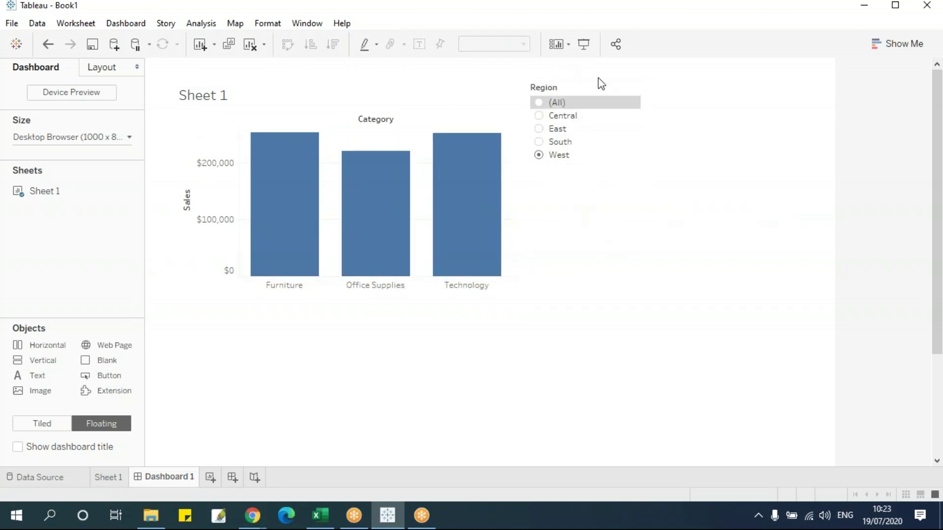
- Delete Sheet 1 from the dashboard and change the worksheet's Region filter to Single Value (dropdown)
click(503, 98)
key(Delete)
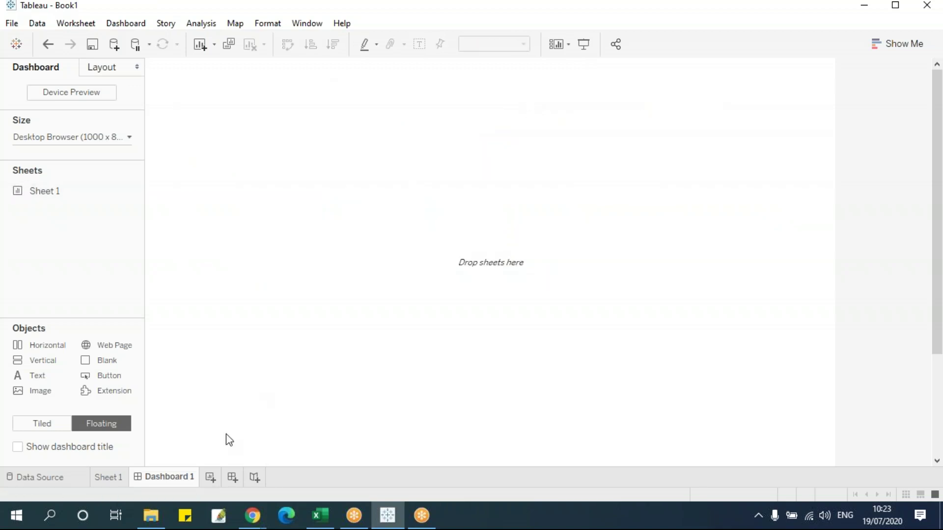
click(107, 478)
click(931, 115)
click(851, 265)
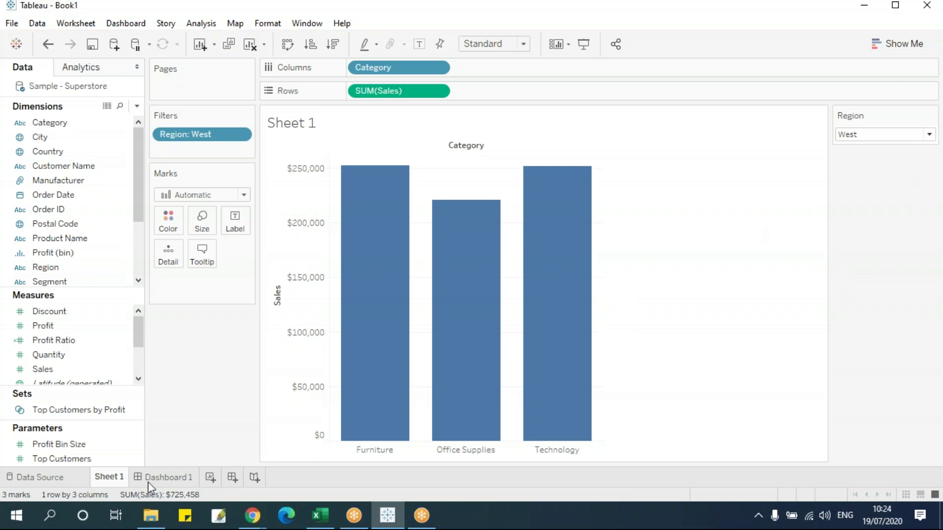
- Add Sheet 1 to Dashboard 1 as a floating chart, positioned near the canvas's upper-left corner and enlarged
click(164, 479)
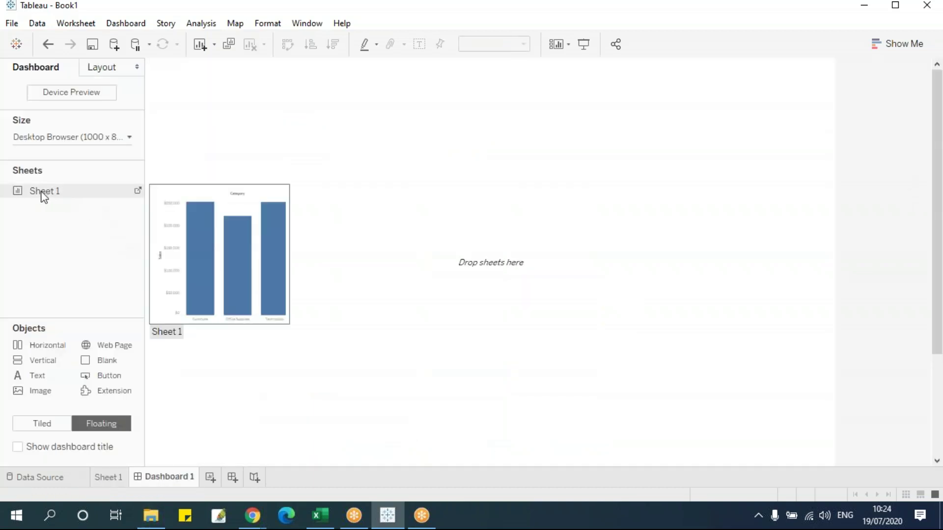
drag(53, 196, 223, 193)
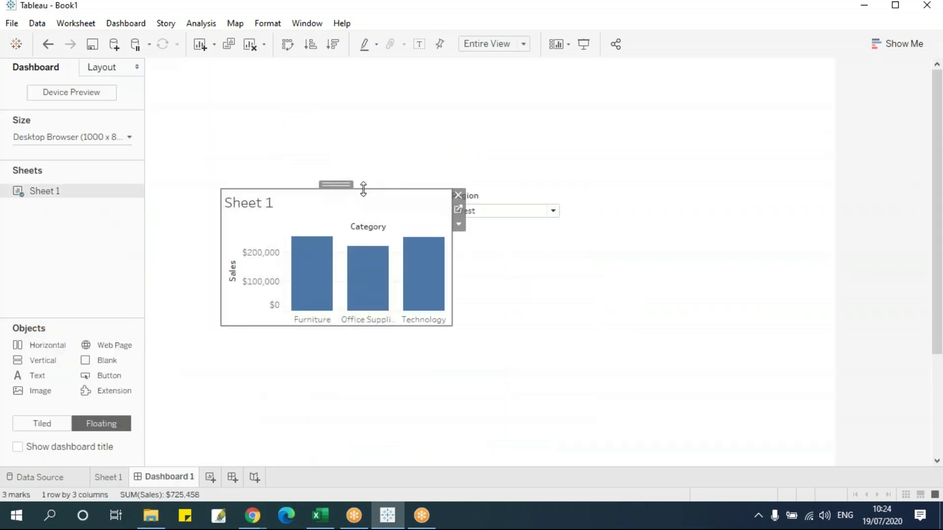
drag(341, 185, 284, 89)
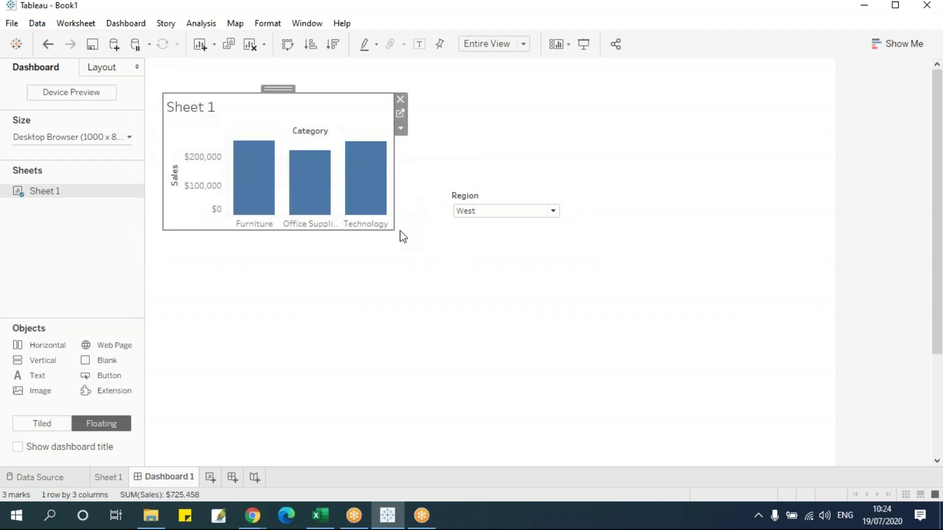
drag(394, 229, 505, 301)
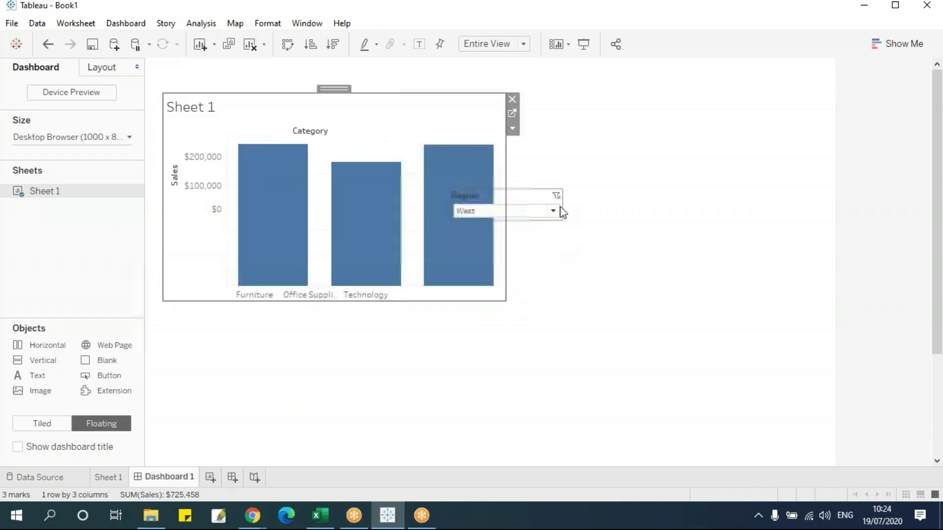
- Move the floating Region dropdown off the bars to just above the Sheet 1 chart
click(542, 205)
drag(511, 185, 443, 61)
click(565, 150)
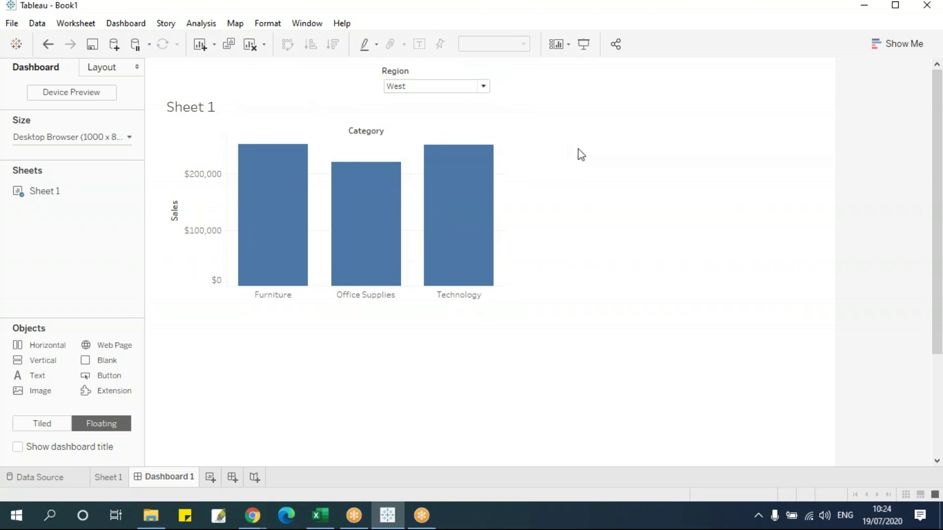
- Filter the dashboard to Central and to South with the Region dropdown, and return to Sheet 1 to inspect its bars
click(483, 86)
click(445, 115)
click(434, 87)
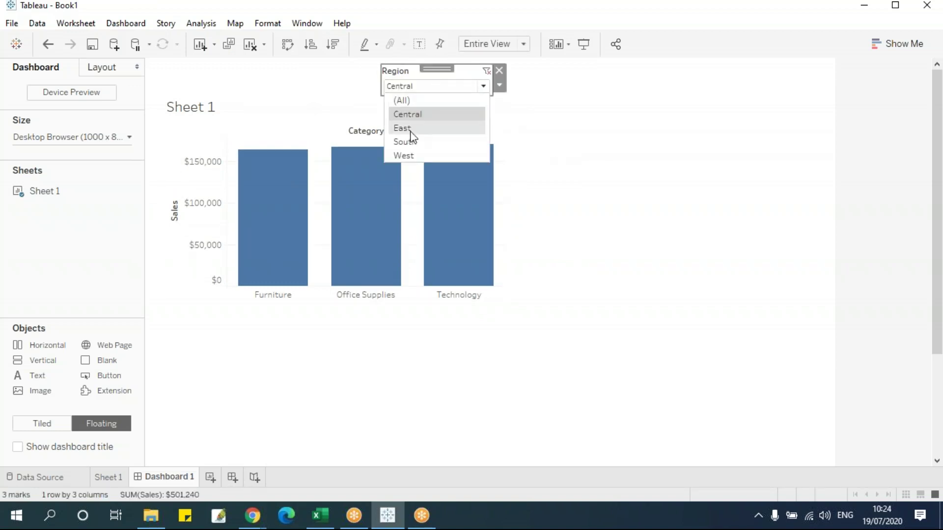
click(410, 143)
click(658, 305)
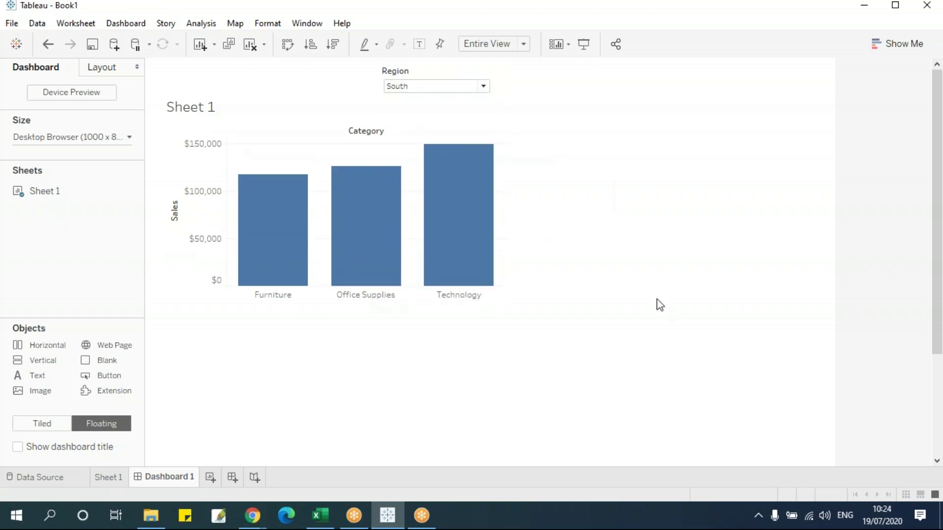
click(112, 477)
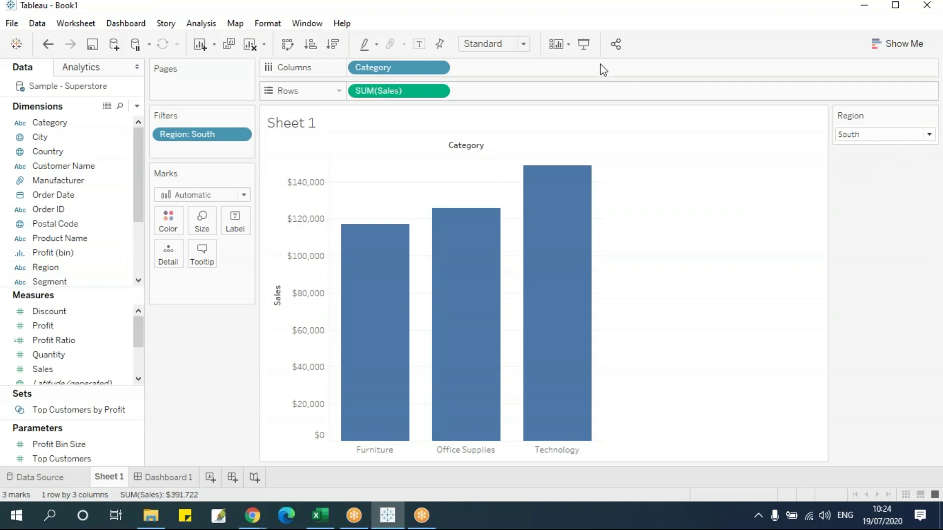
mouse_move(566, 237)
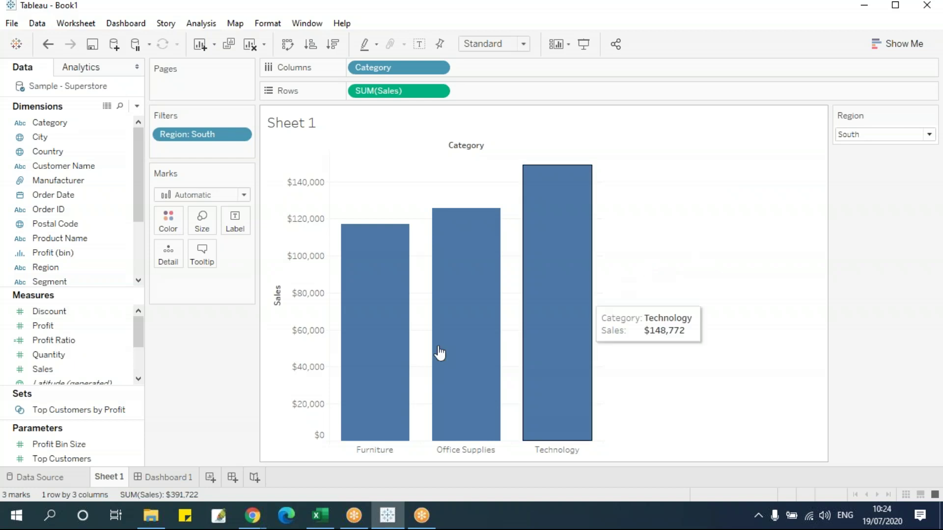
- Create a new story, add Dashboard 1 to its first story point, and filter it to the Central region
click(254, 476)
mouse_move(49, 156)
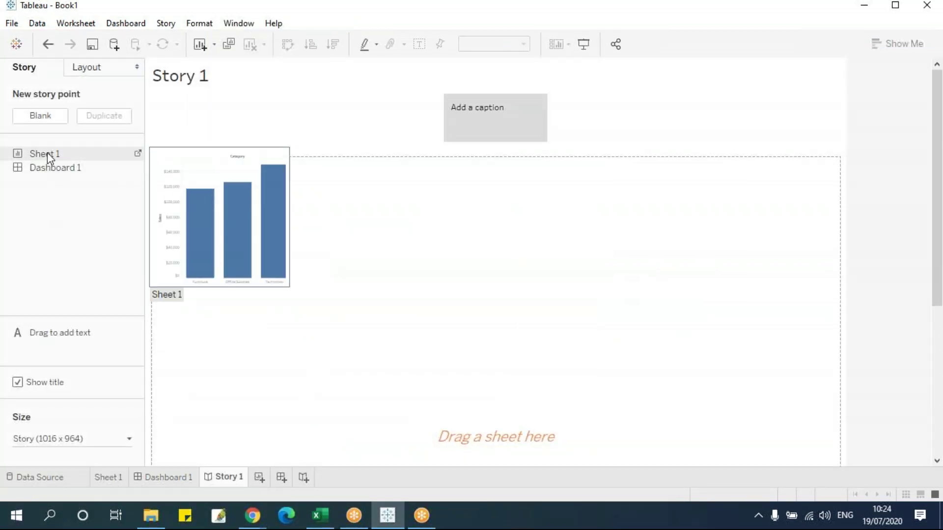
drag(48, 168, 260, 234)
click(464, 186)
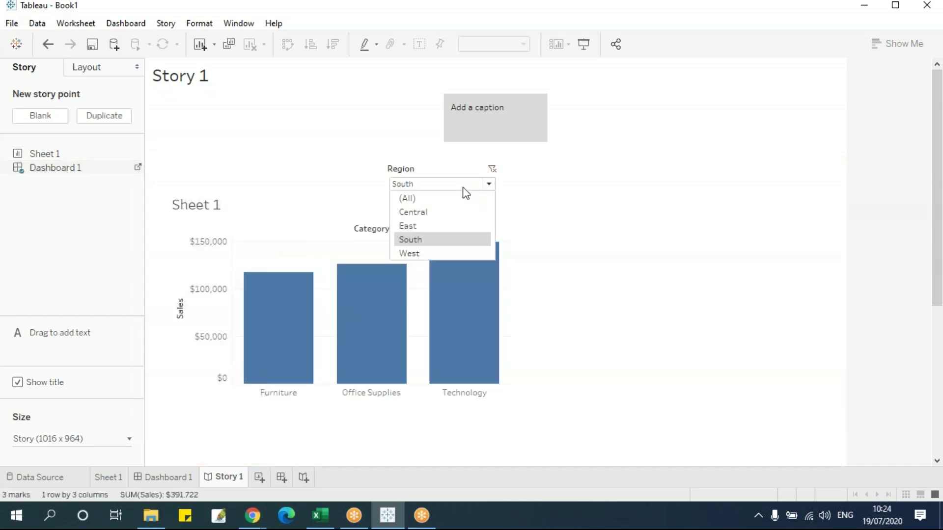
click(440, 212)
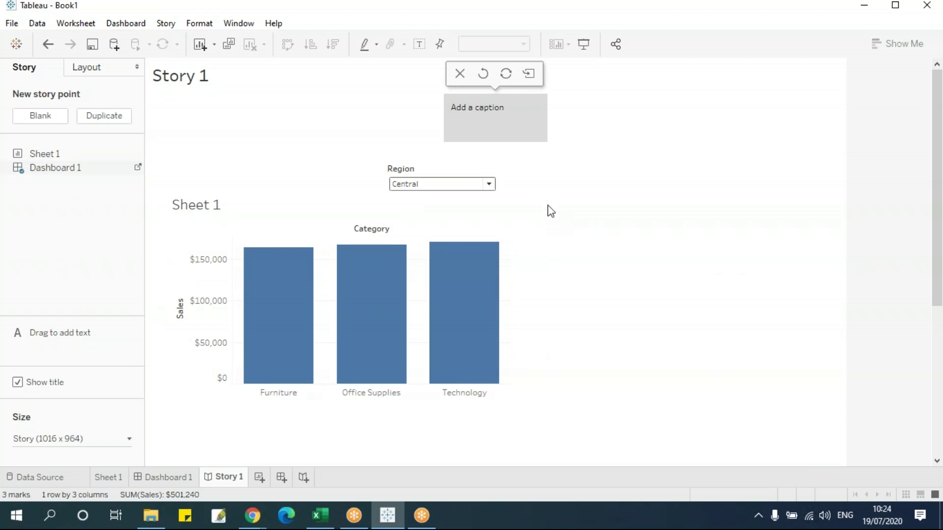
- Return to Sheet 1 and use the Region dropdown to filter the chart to Central and to West
click(105, 478)
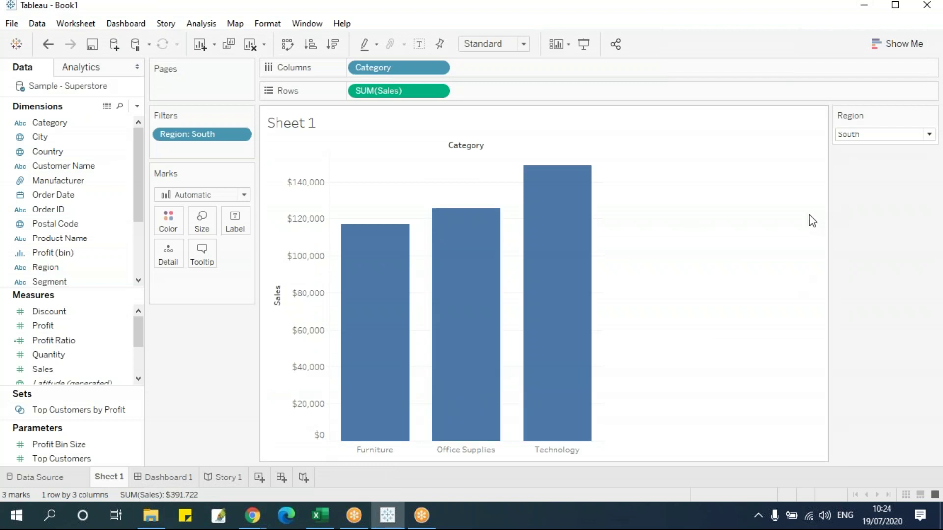
click(929, 135)
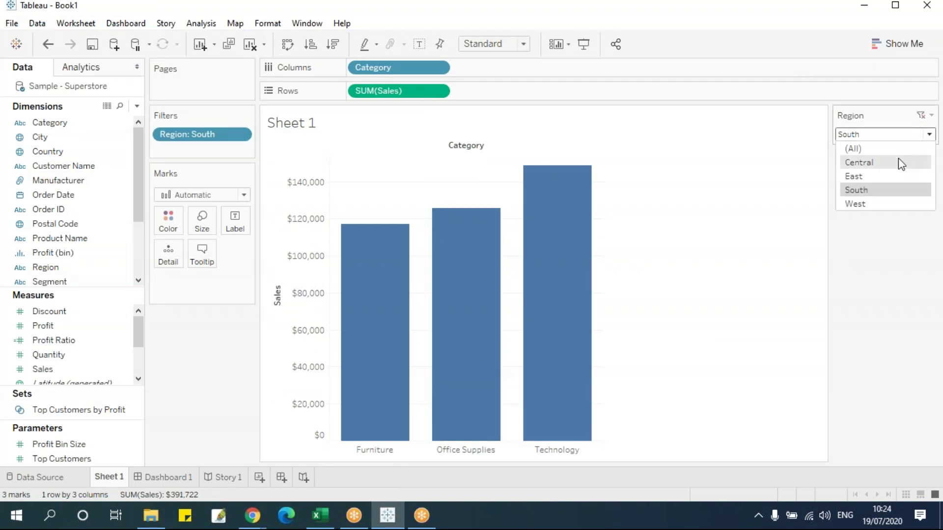
click(914, 159)
click(929, 135)
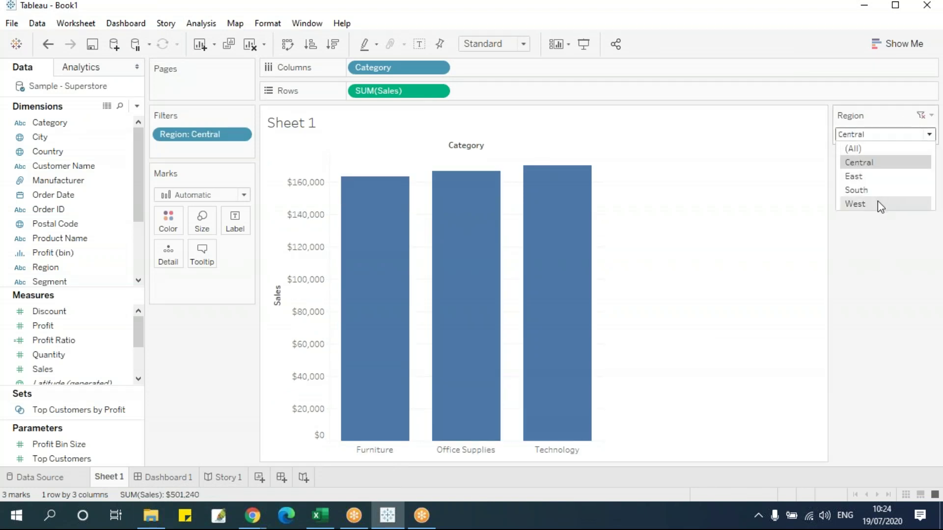
click(880, 204)
- Change the Region filter to Single Value (slider) and step it backward from West to (All)
click(931, 116)
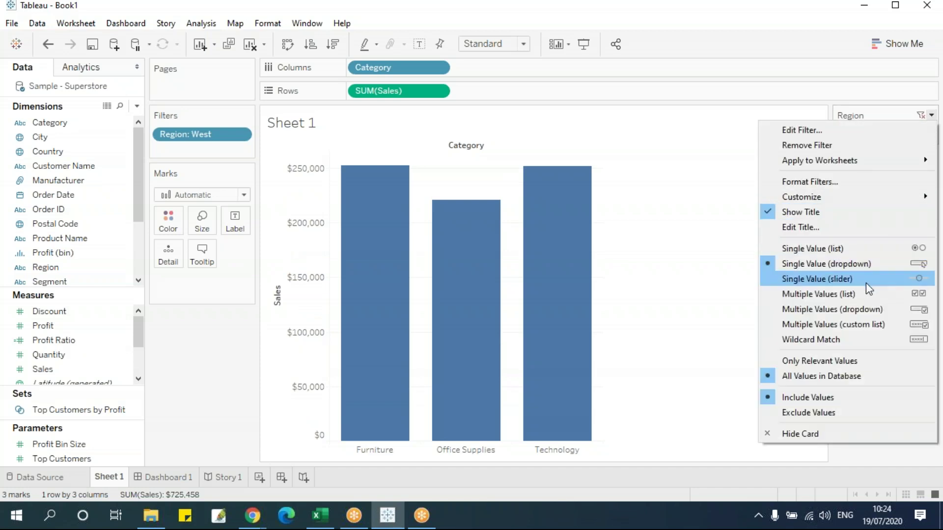
click(821, 278)
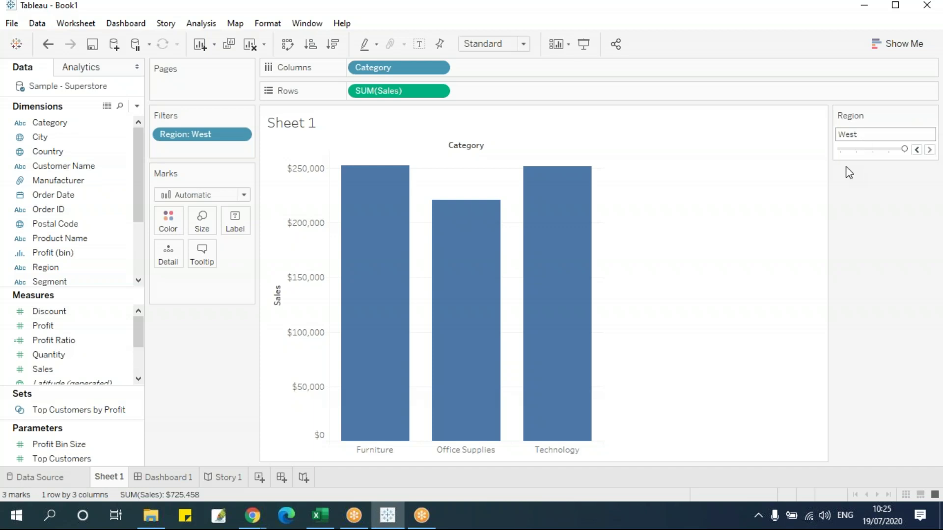
click(916, 150)
click(916, 150)
click(917, 150)
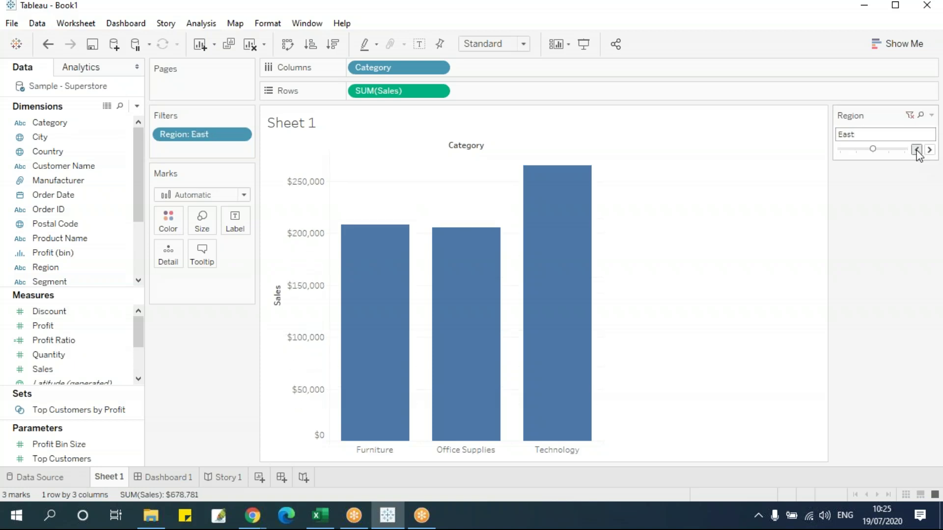
click(917, 149)
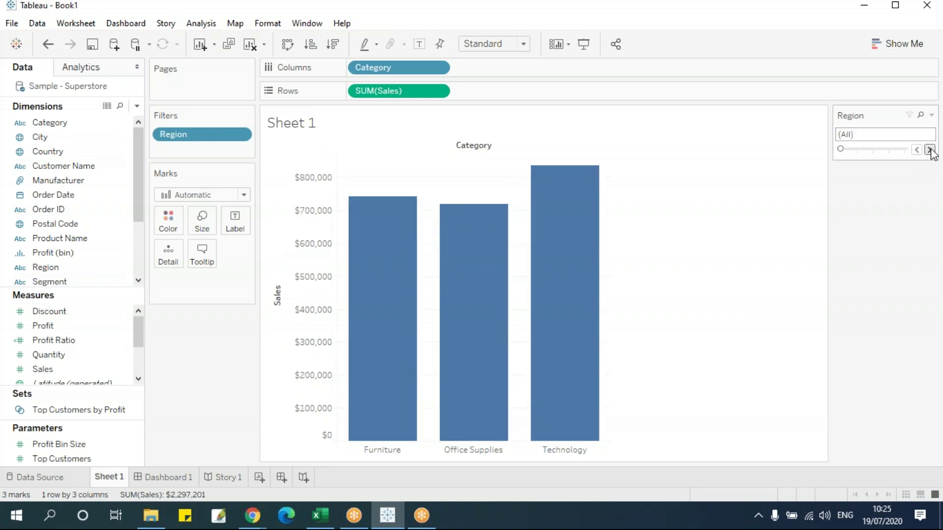
- Move the Region slider through its values, including West and (All), and finish on South
click(929, 150)
drag(863, 152, 903, 151)
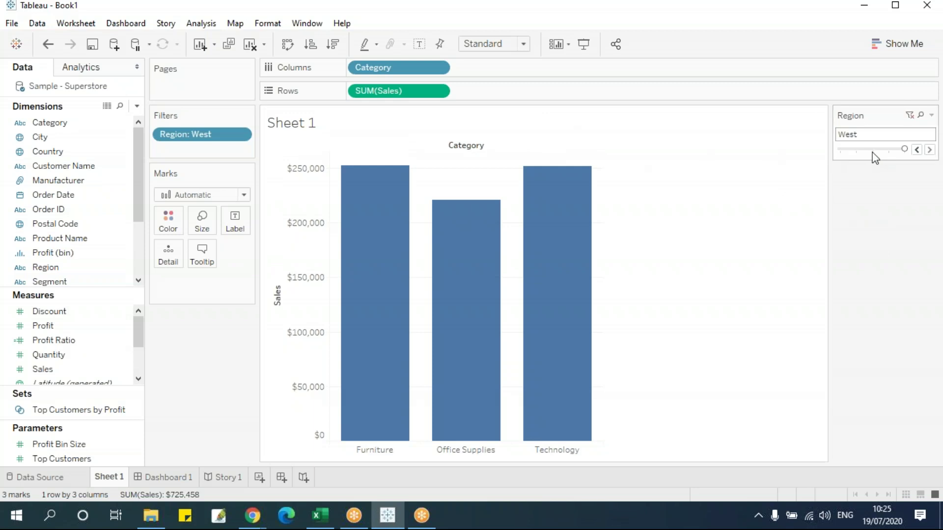
click(841, 151)
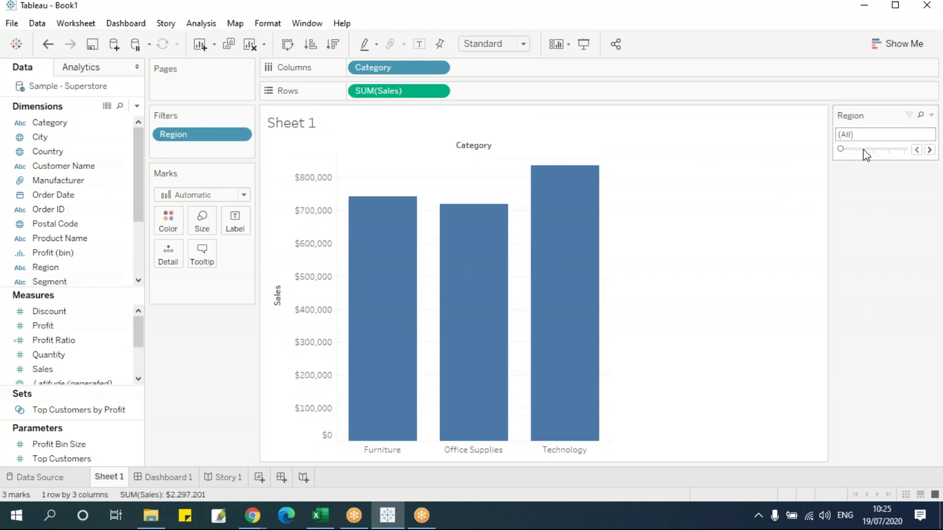
click(860, 150)
click(877, 149)
click(888, 150)
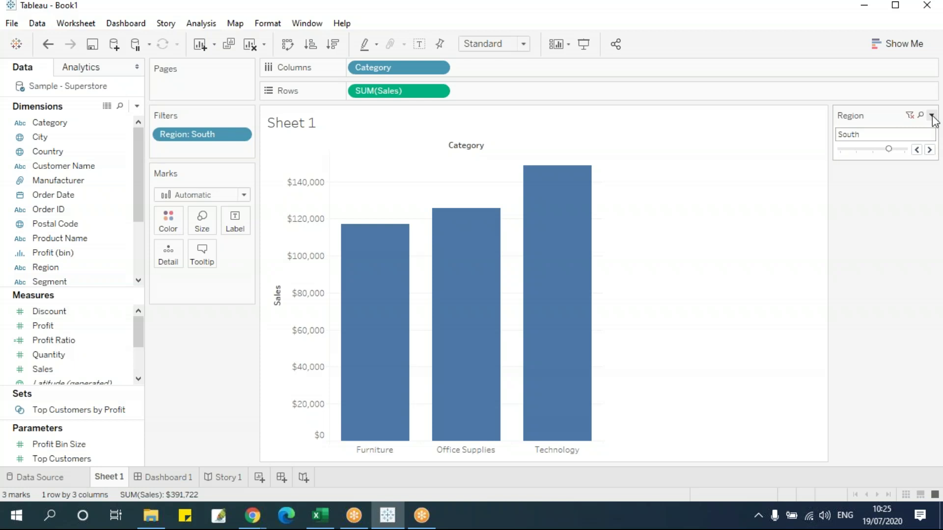
- Change the Region filter to Multiple Values (list), toggle (All) on and off, and check Central, East, South and West individually
click(931, 116)
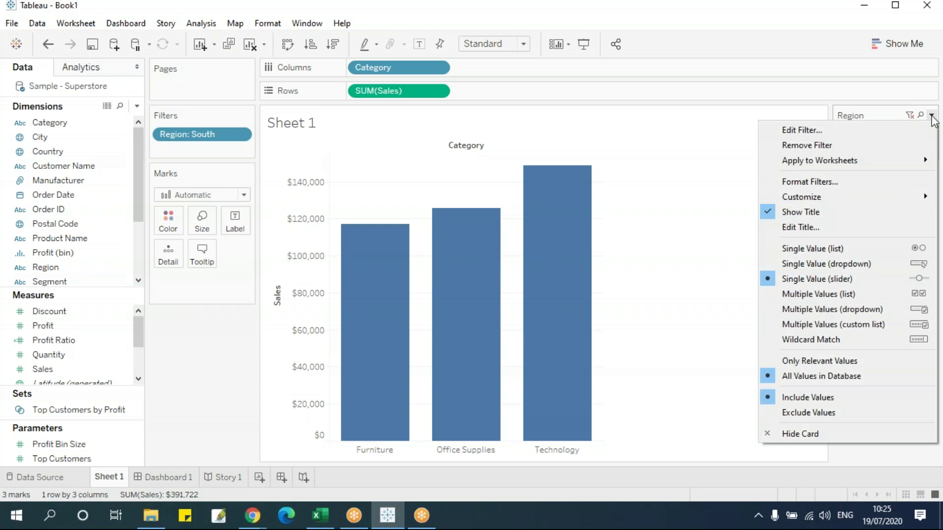
click(881, 294)
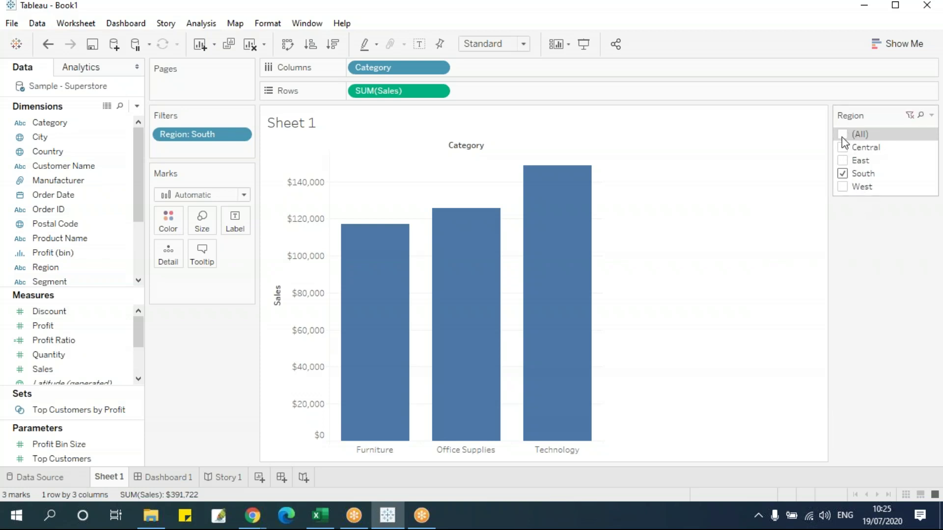
click(843, 134)
click(843, 134)
click(842, 147)
click(843, 160)
click(842, 173)
click(842, 187)
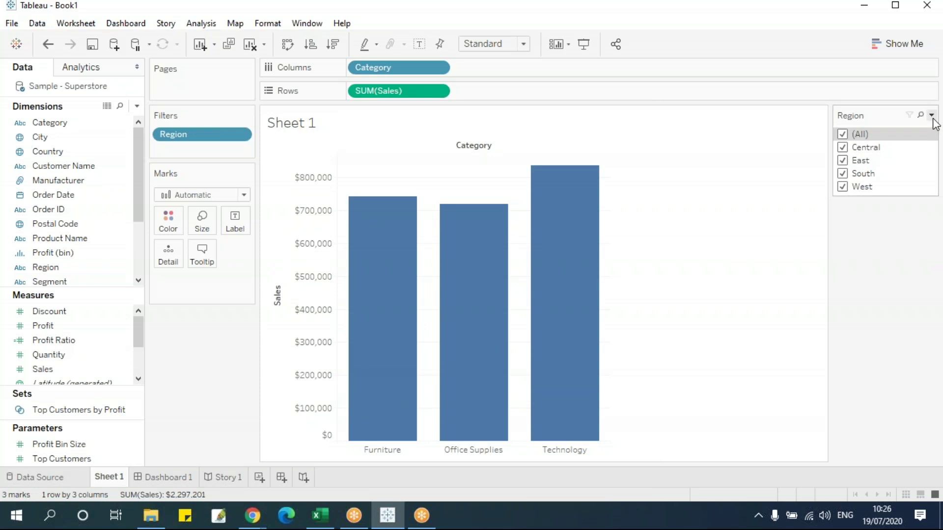
- Try the Region filter as Multiple Values (dropdown) and restore Multiple Values (list)
click(931, 115)
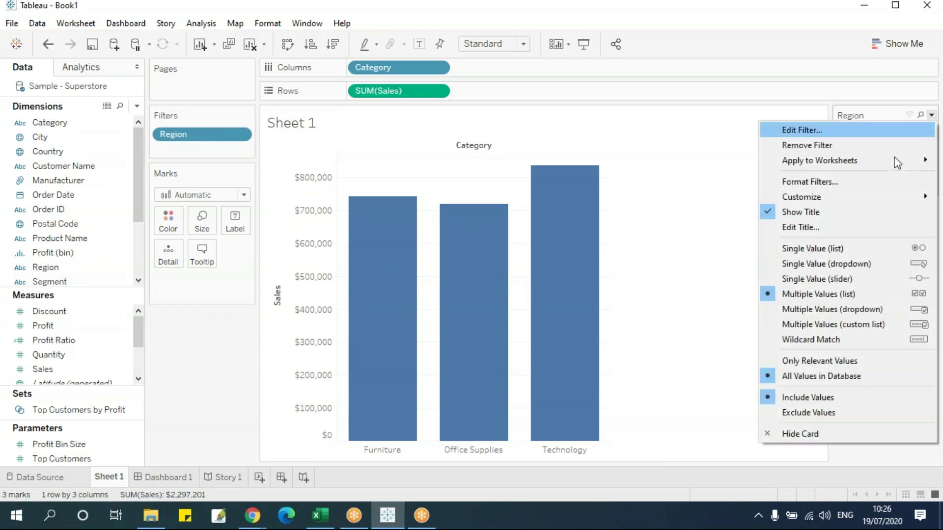
click(818, 309)
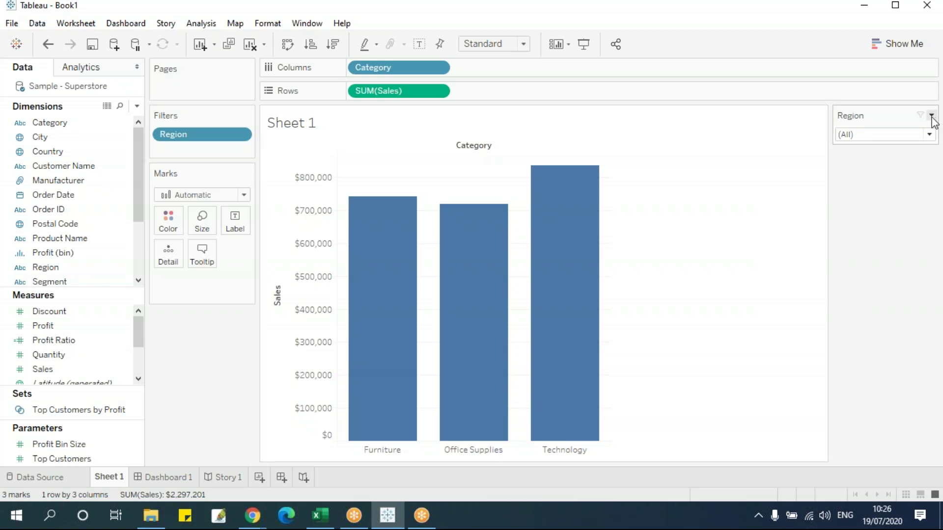
click(931, 115)
click(822, 294)
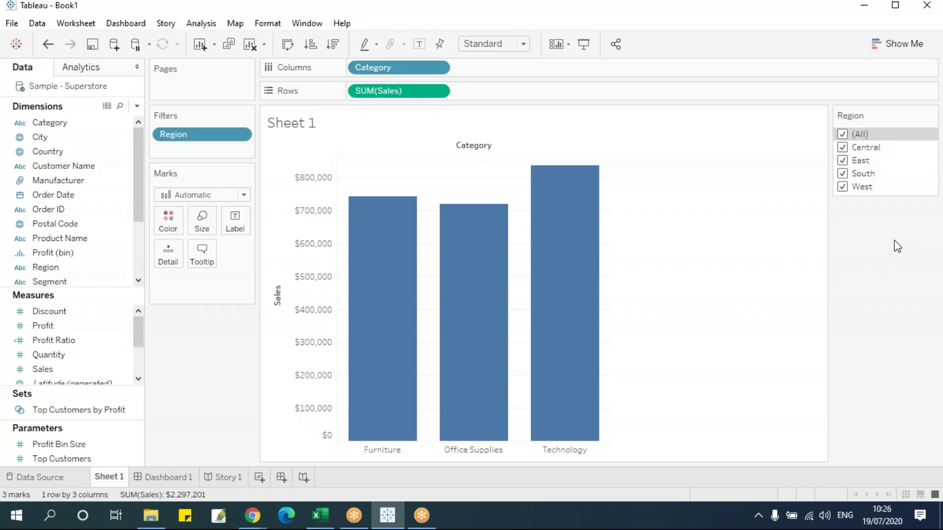
- Change the Region filter to Multiple Values (dropdown), clear (All), and include only Central and East
mouse_move(930, 127)
click(932, 117)
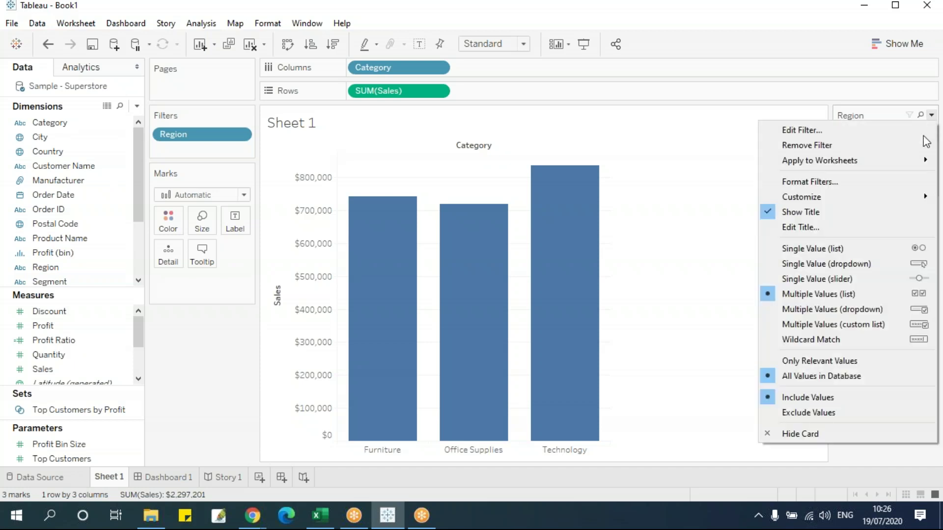
click(842, 311)
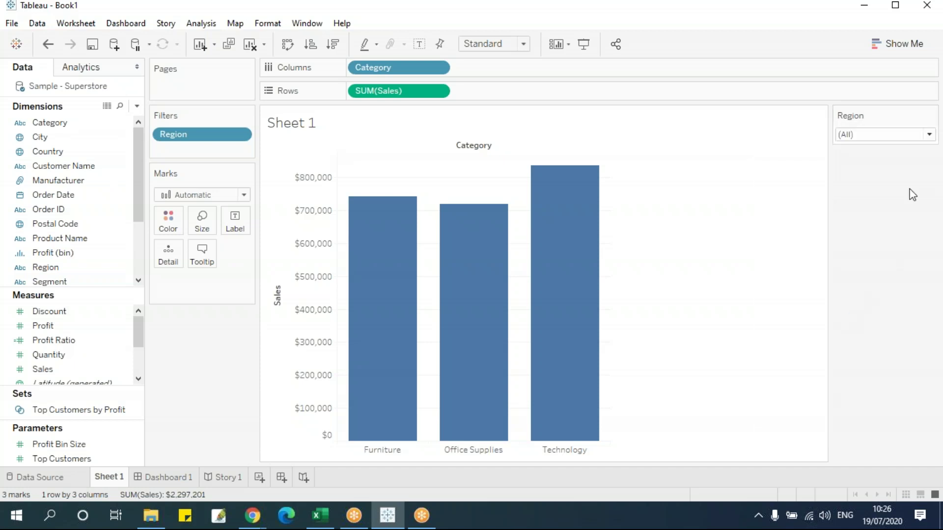
click(929, 135)
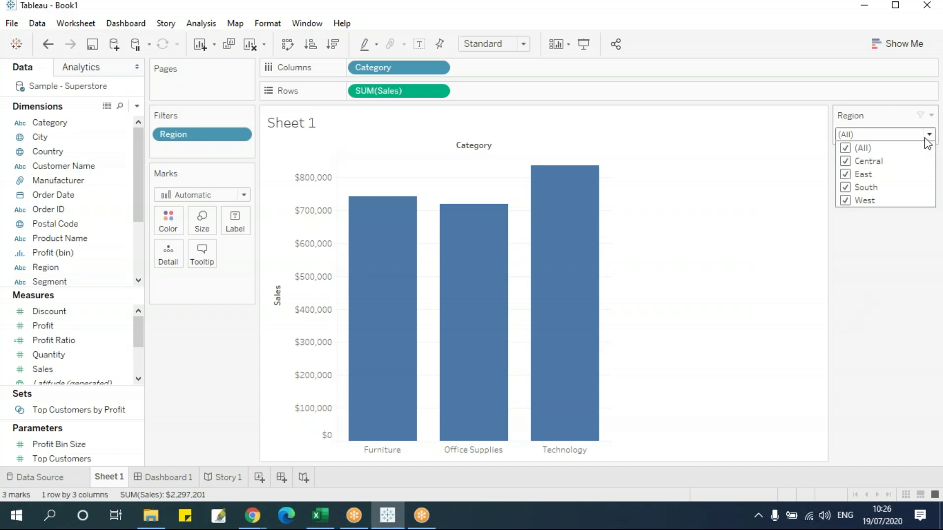
click(845, 148)
click(845, 161)
click(845, 173)
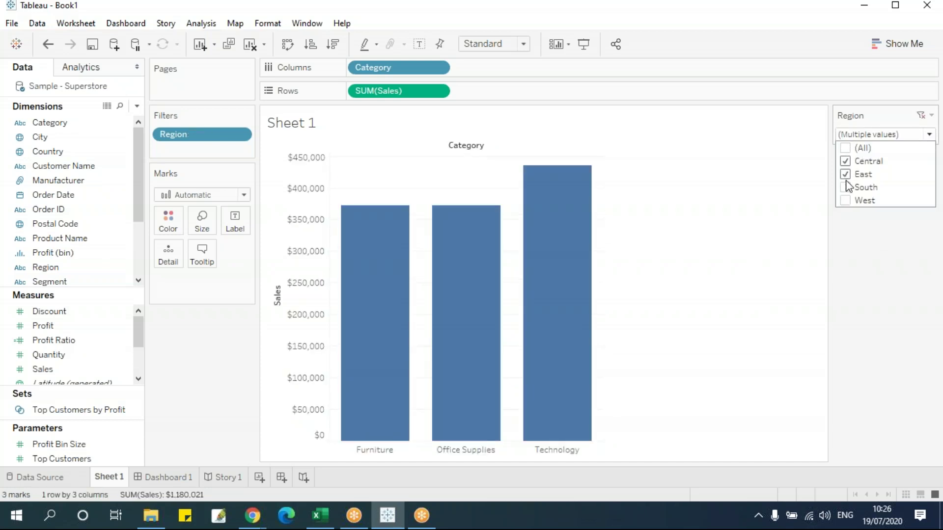
click(867, 267)
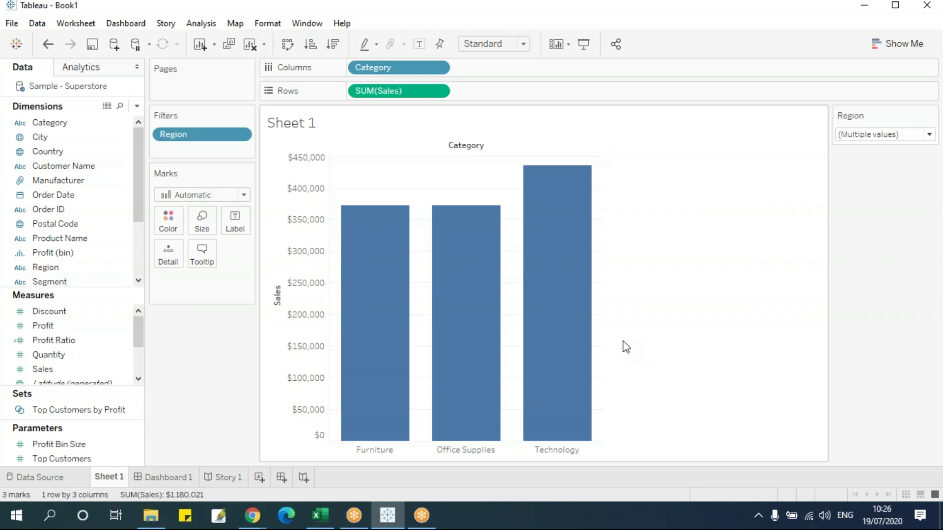
- Change the Region filter to Multiple Values (custom list), search for East, and toggle its inclusion off and on again
click(932, 116)
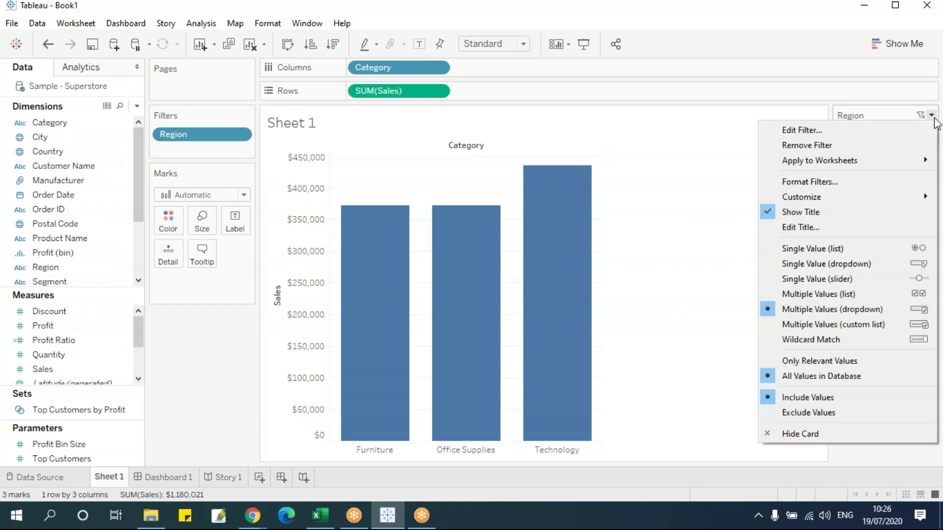
click(858, 328)
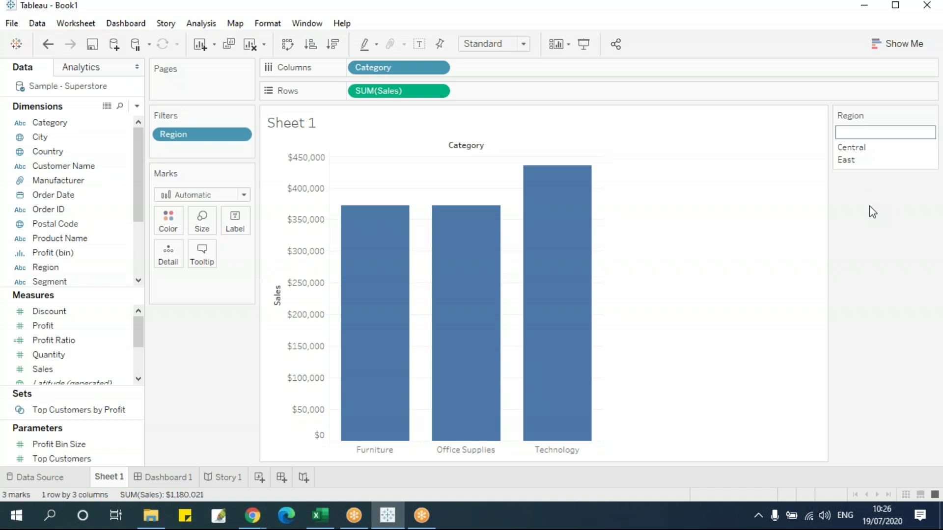
text(East)
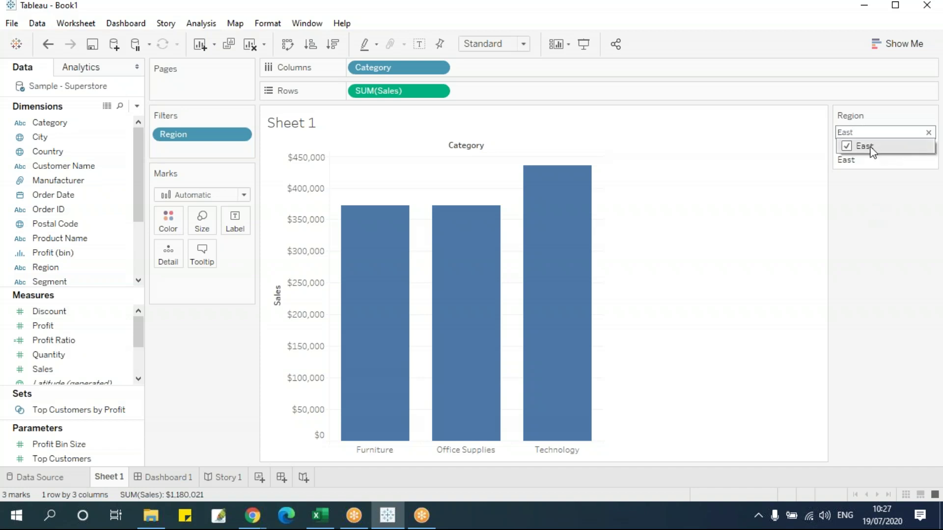
click(846, 146)
click(847, 146)
click(904, 254)
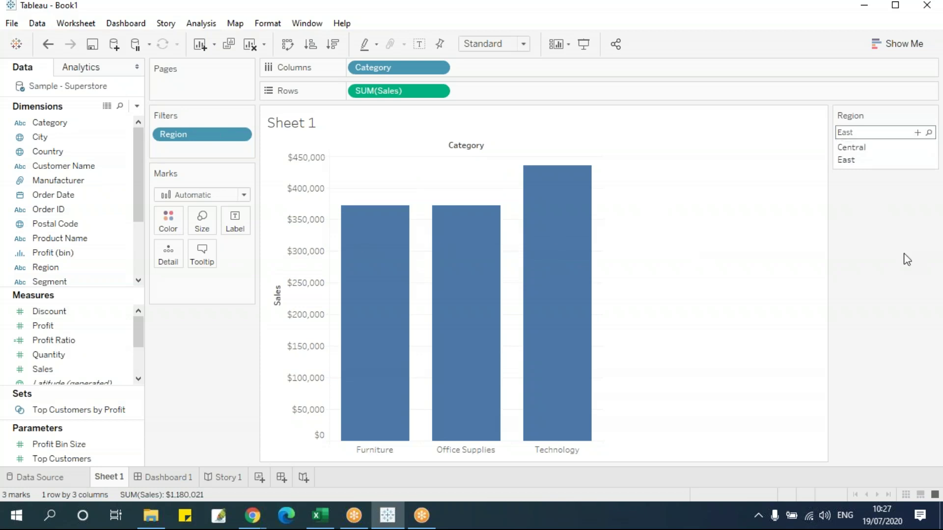
- Search the Region custom list for Central and review its match and the filter's options
click(917, 133)
text(Central)
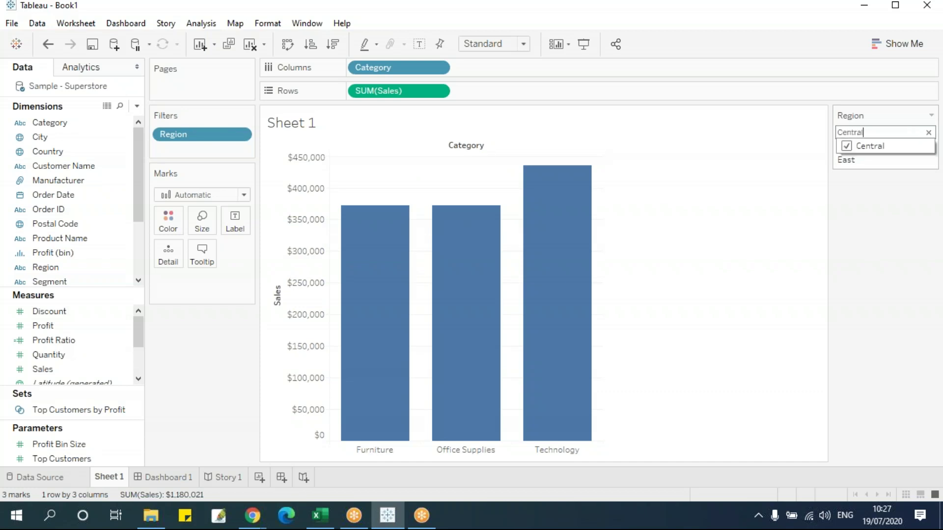
click(883, 205)
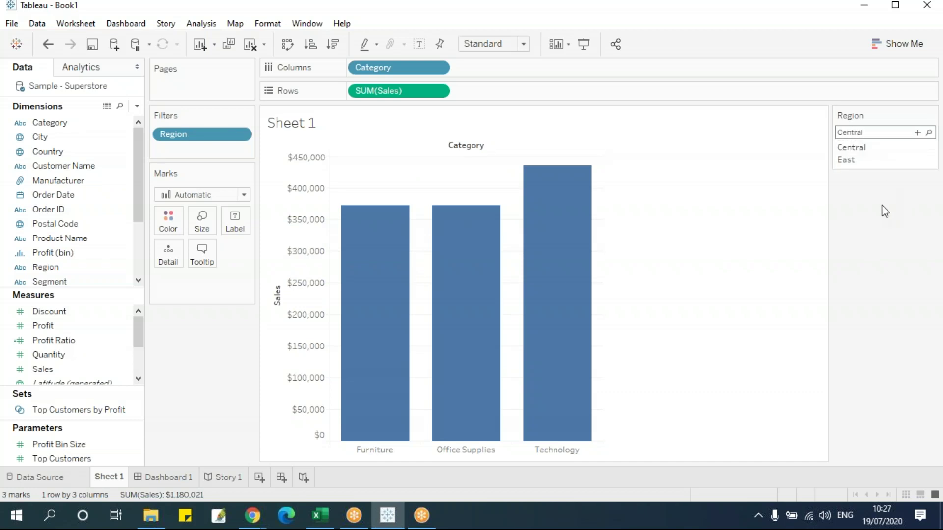
click(931, 116)
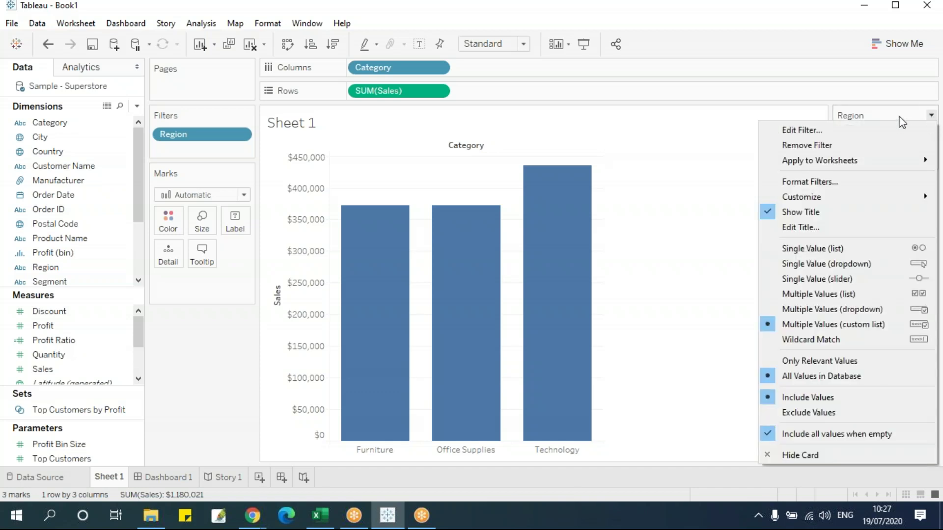
click(783, 99)
click(927, 131)
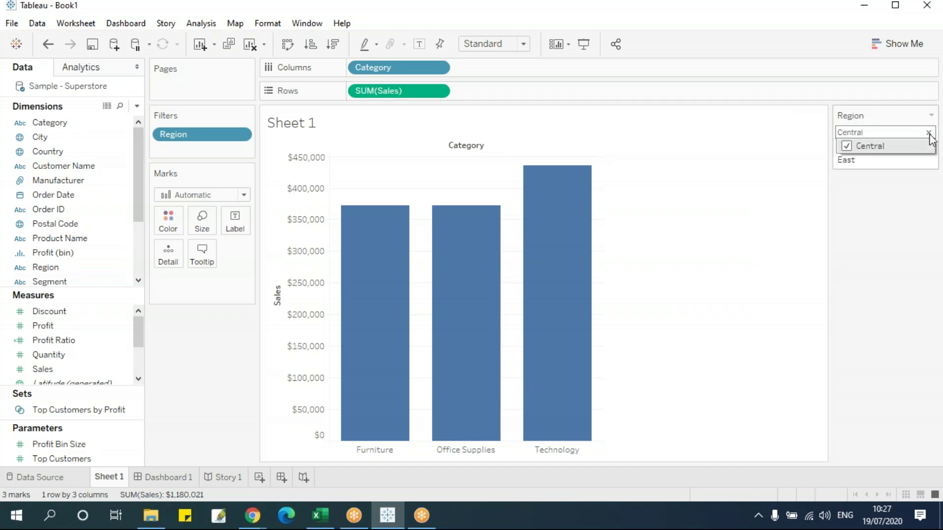
click(882, 215)
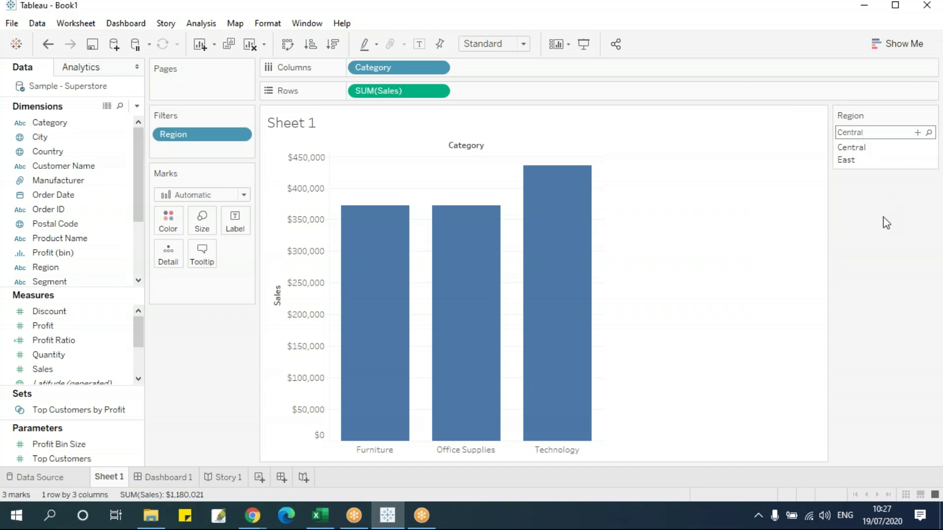
- Change the Region filter on Sheet 1 to Wildcard Match
click(931, 116)
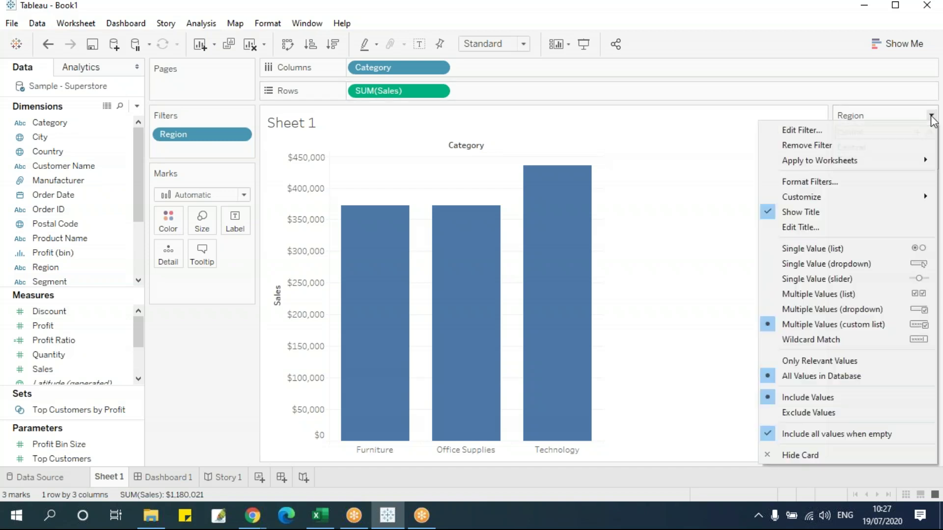
click(841, 345)
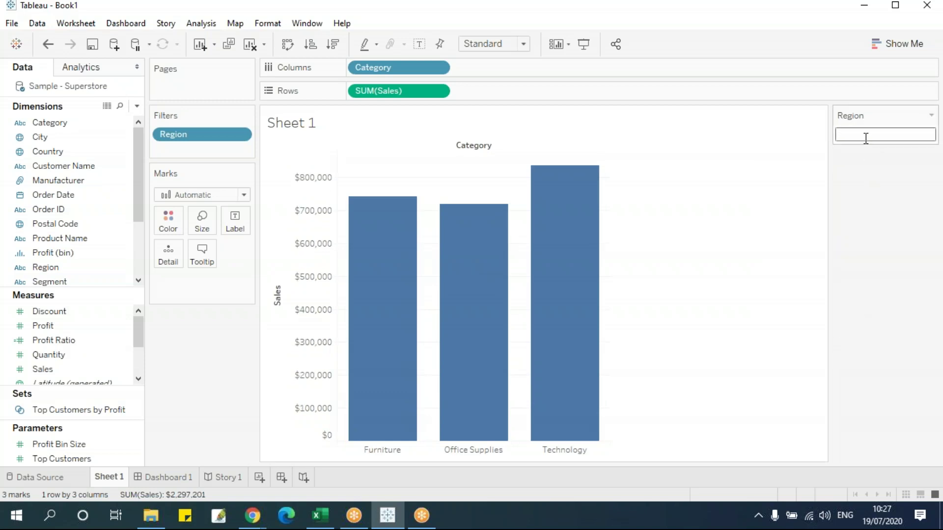
- Filter Region with the wildcard pattern E*, and replace the pattern with C*
text(E*)
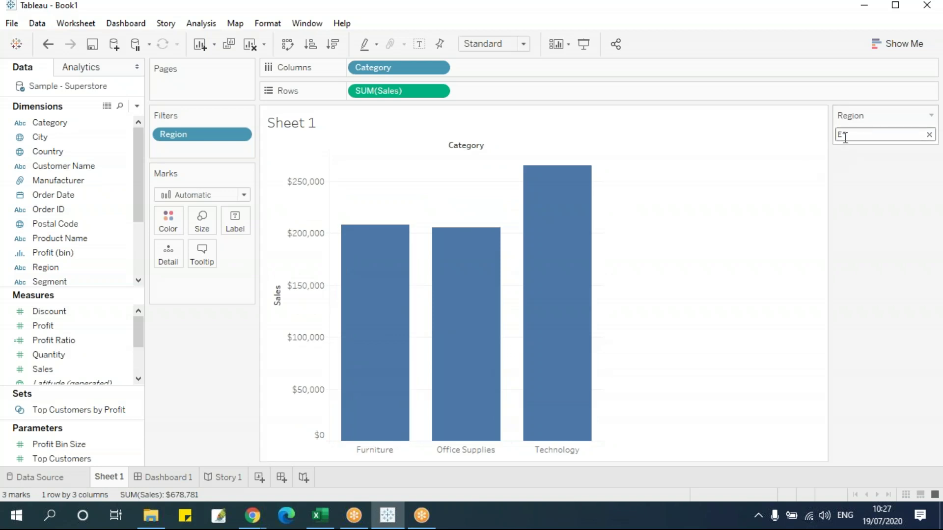
drag(857, 135, 835, 135)
click(853, 134)
drag(863, 136, 801, 137)
text(C*)
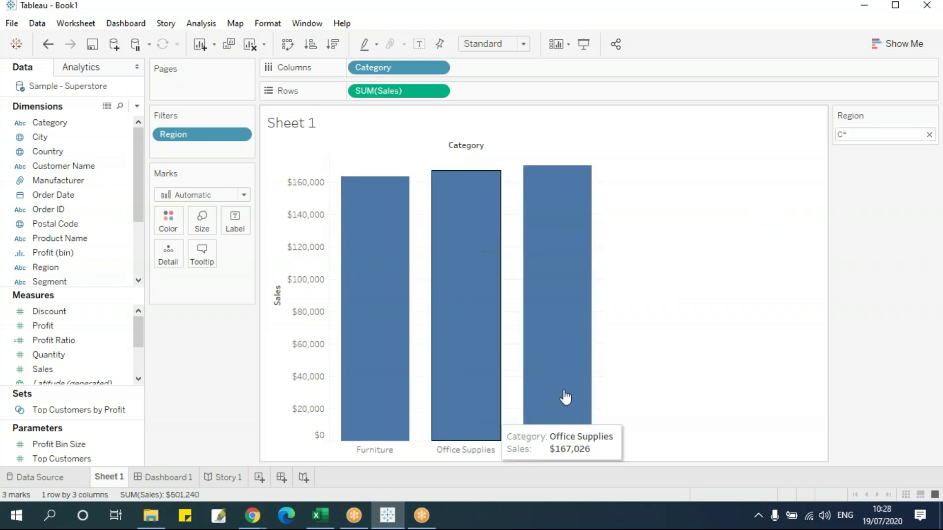
click(873, 131)
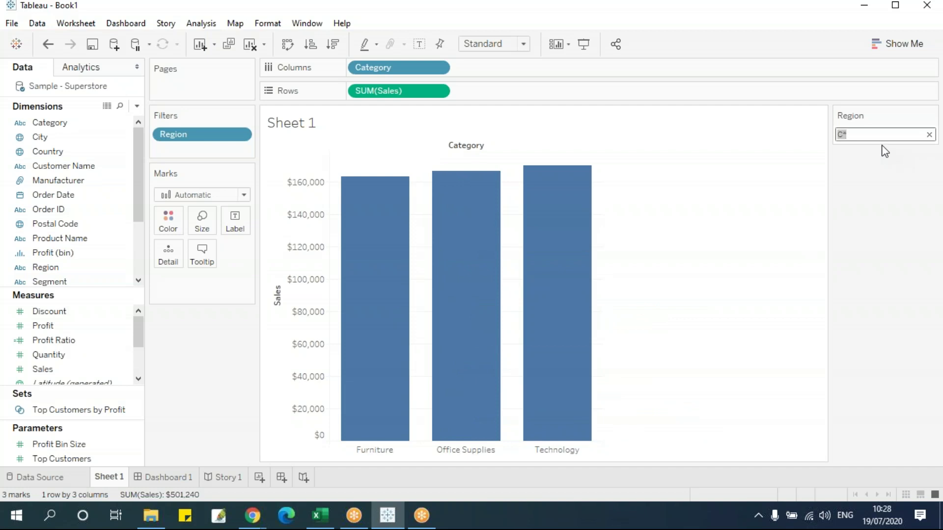
- Change the Region filter to Multiple Values (list) and toggle (All) off and on again
click(931, 116)
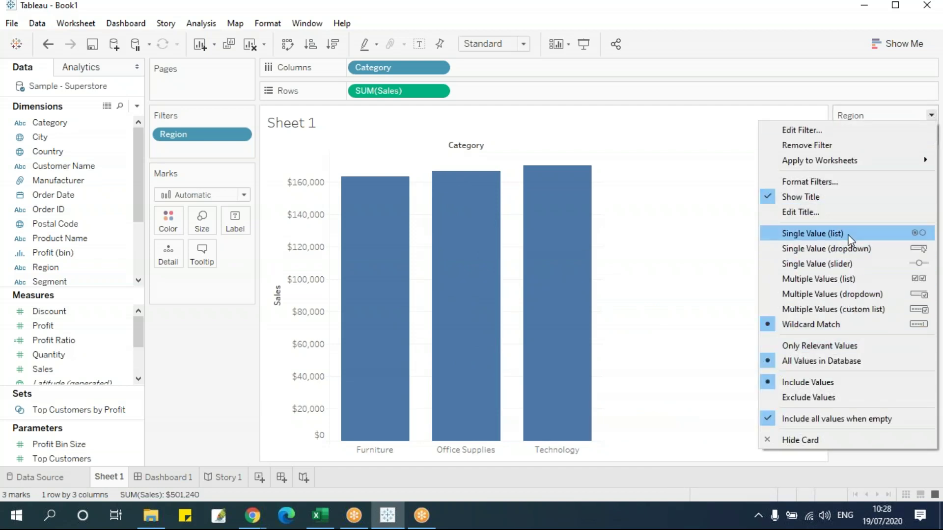
click(853, 279)
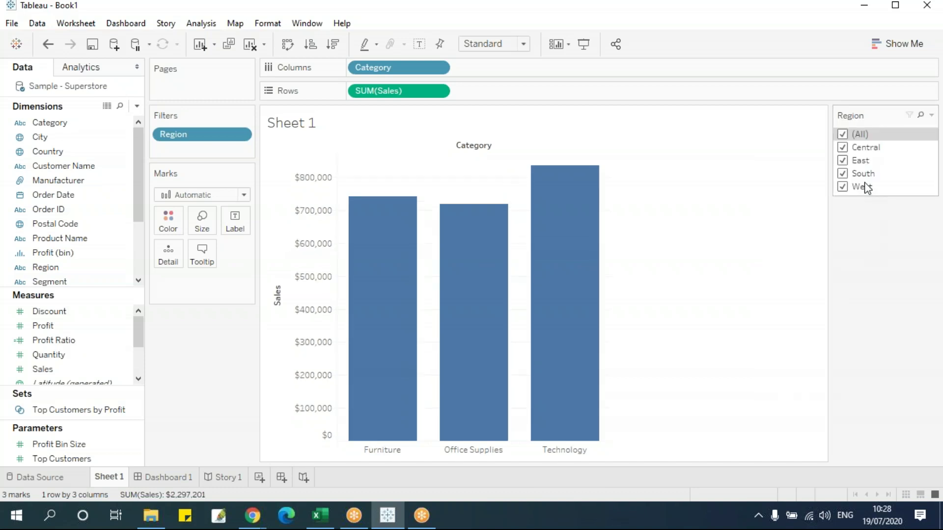
click(843, 136)
click(843, 134)
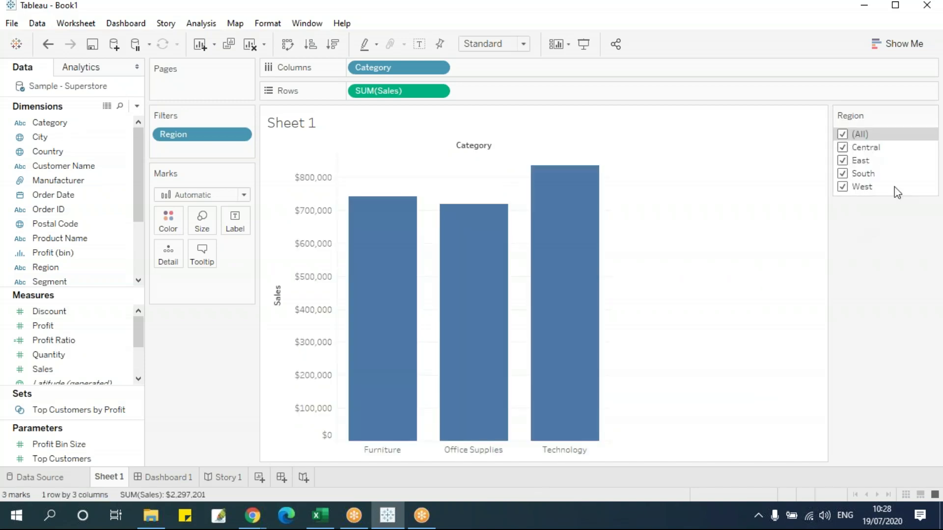
- Customize the Region filter on Sheet 1 to hide its "All" value
click(931, 115)
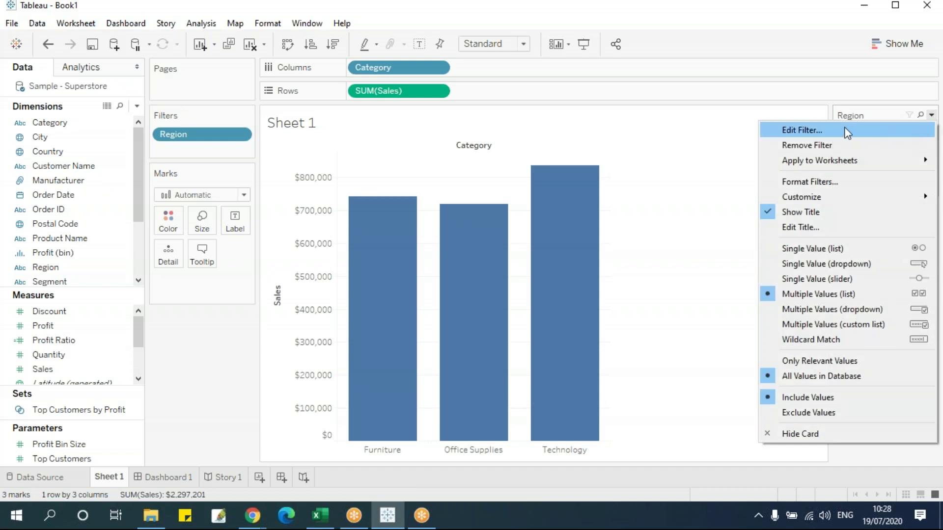
mouse_move(817, 193)
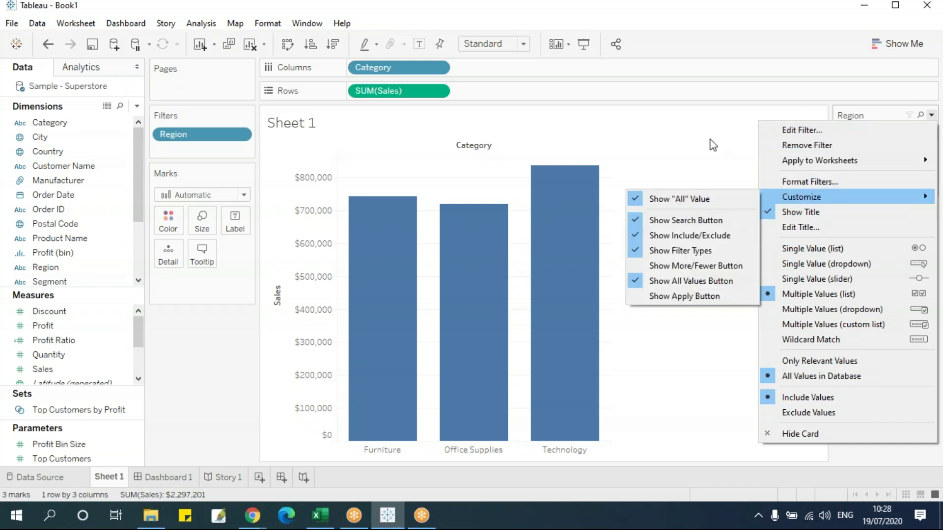
click(728, 88)
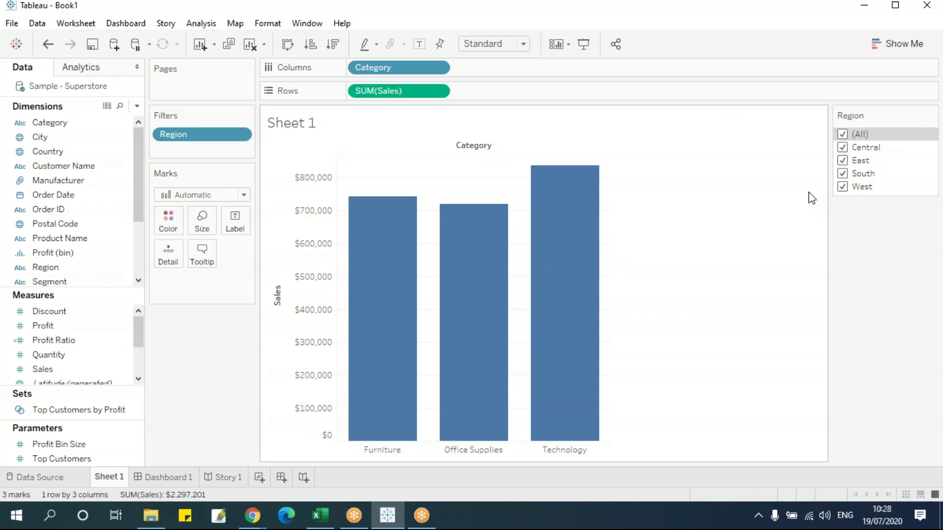
click(931, 116)
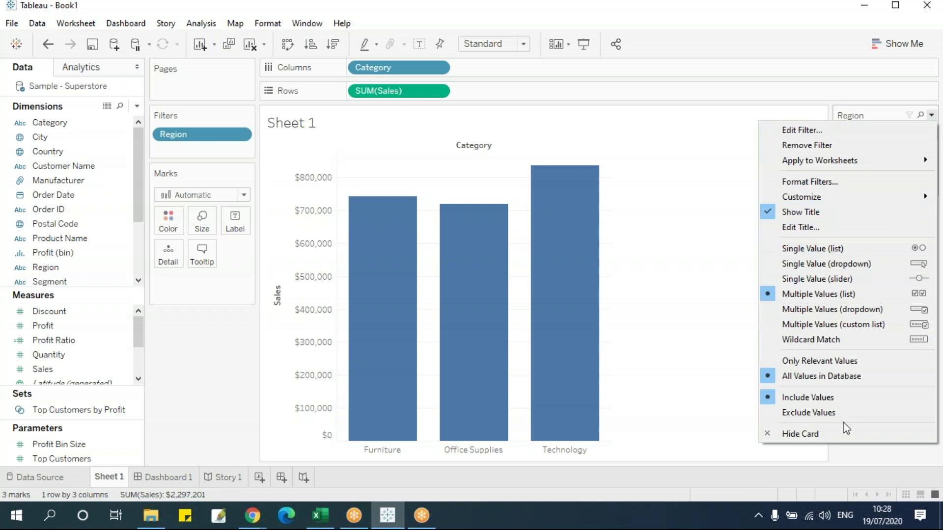
click(847, 467)
click(931, 115)
mouse_move(827, 195)
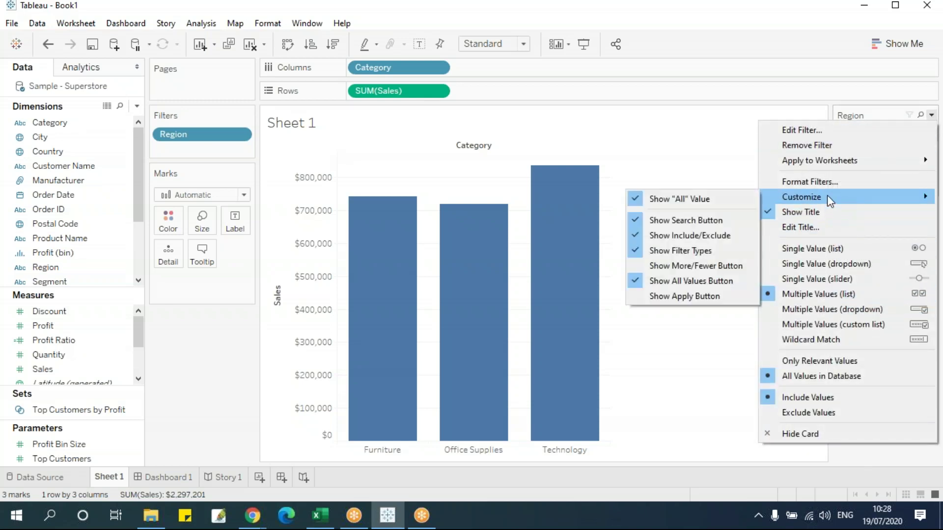
click(713, 199)
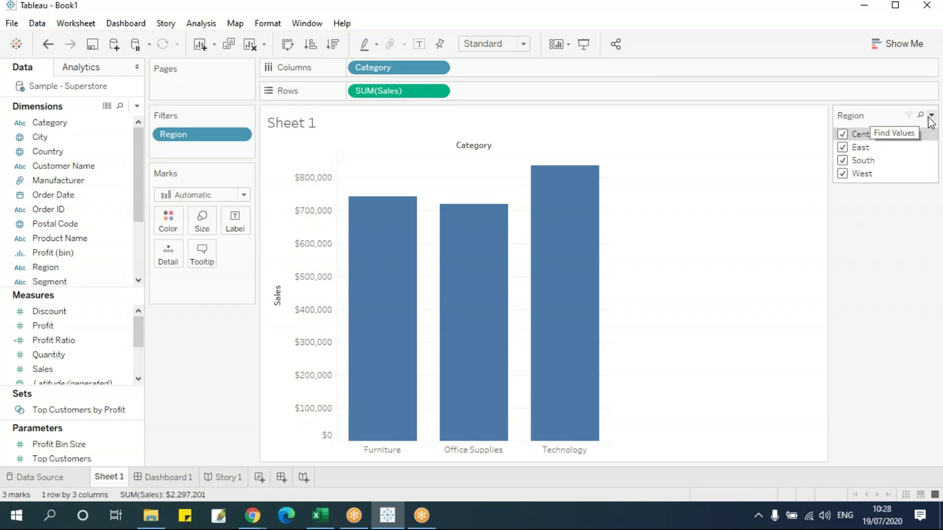
- Change the Region filter to Single Value (list), try East, Central and West in turn, and settle on Central
click(931, 117)
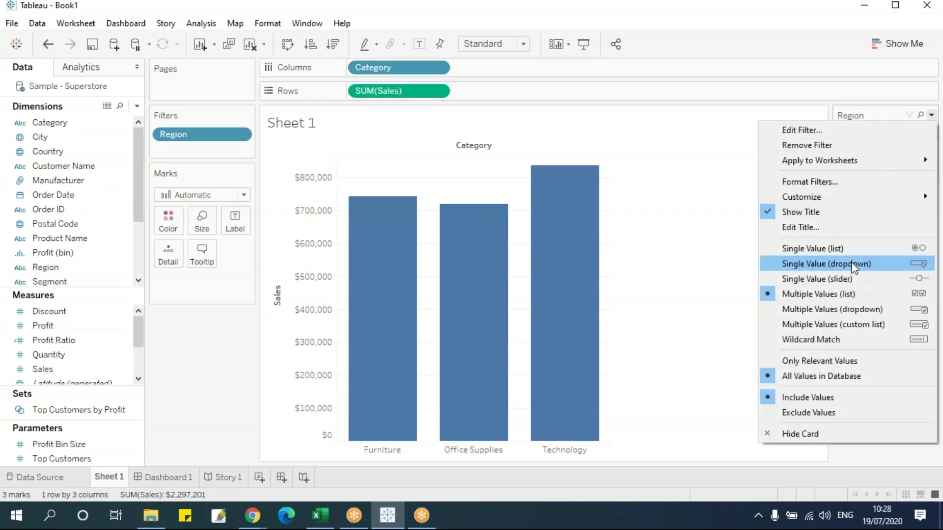
click(853, 249)
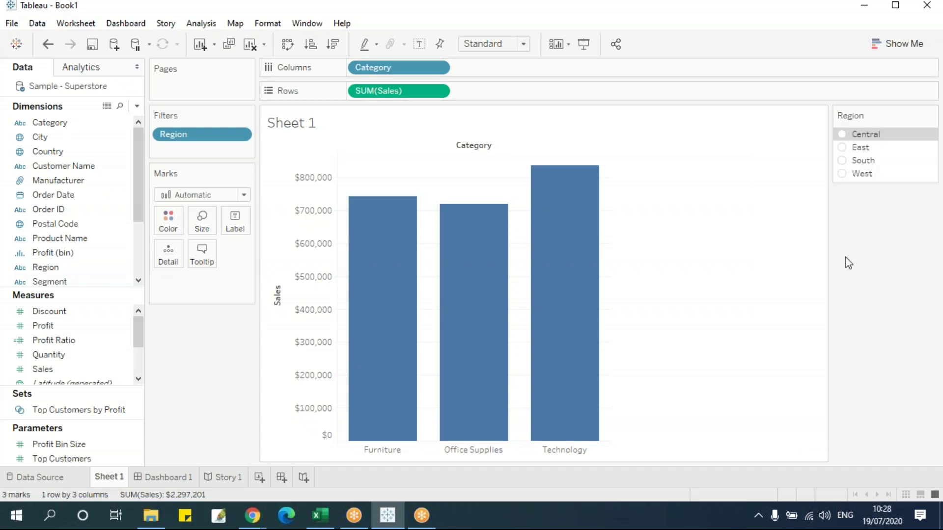
click(842, 147)
click(841, 134)
click(845, 174)
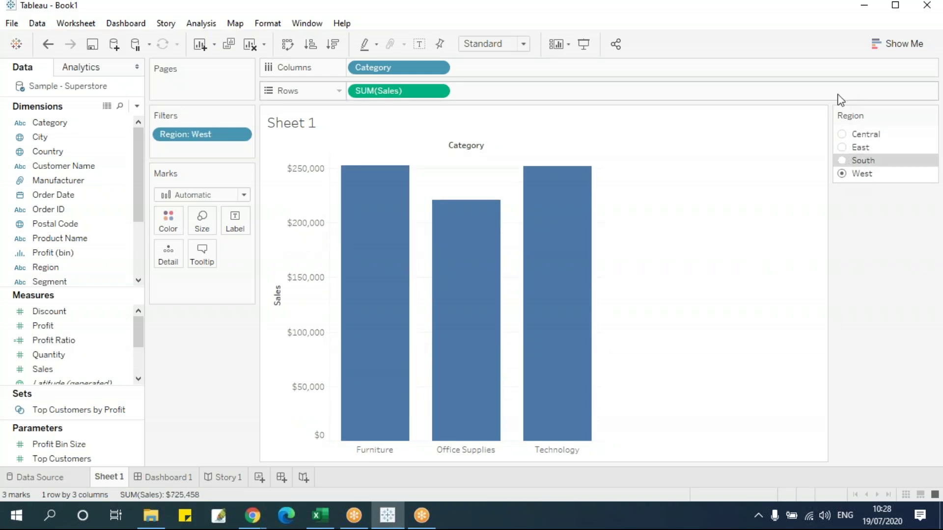
click(843, 135)
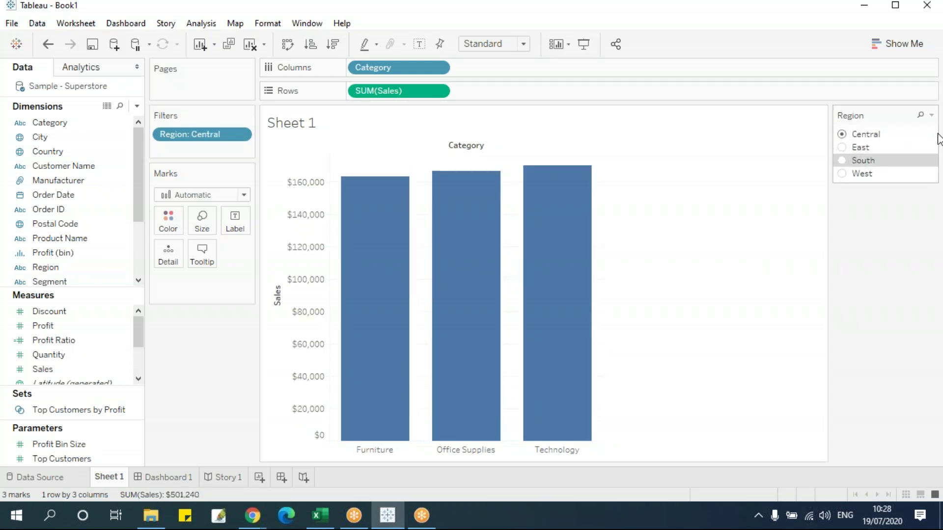
- Customize the Region filter to hide its search button and show the "All" value
click(932, 115)
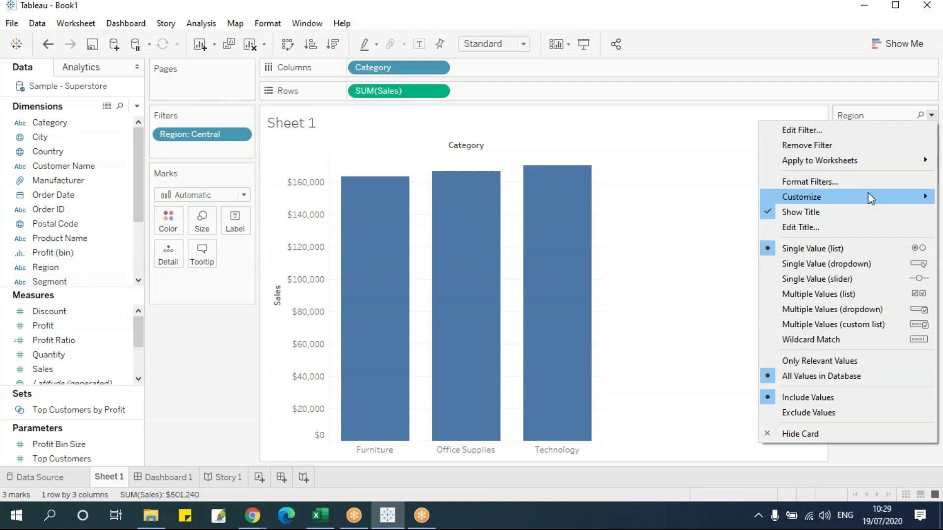
mouse_move(868, 200)
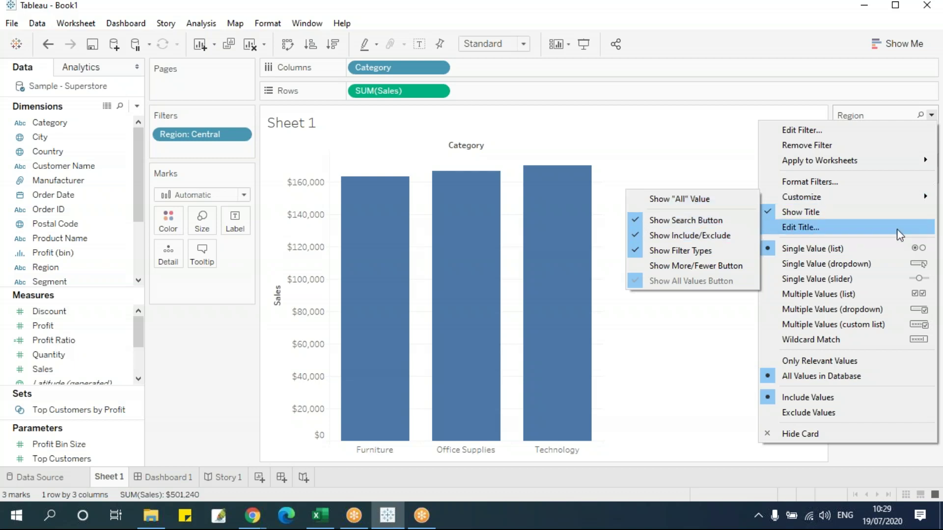
click(642, 219)
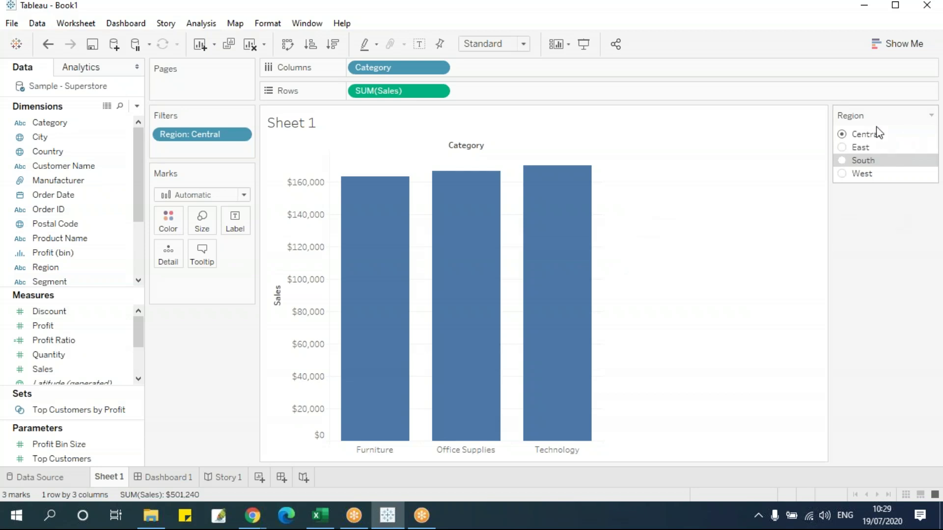
click(931, 116)
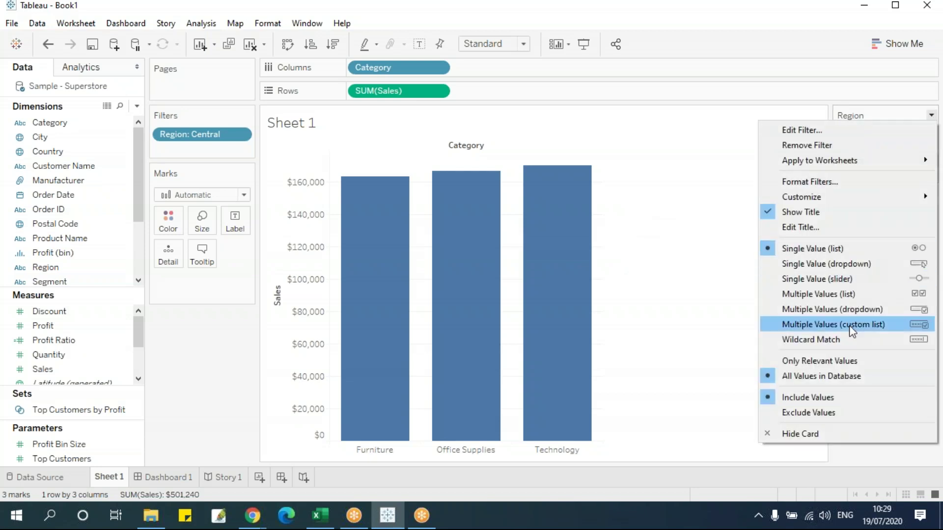
mouse_move(792, 197)
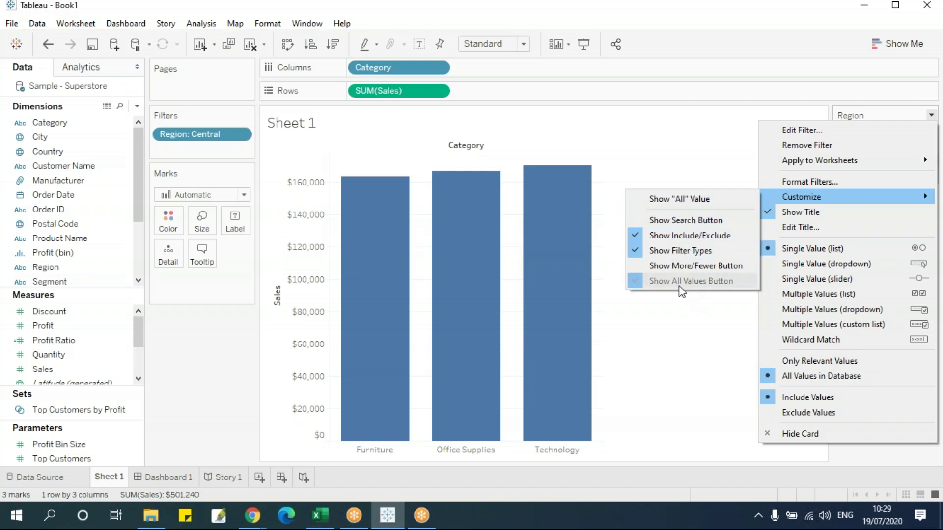
click(687, 199)
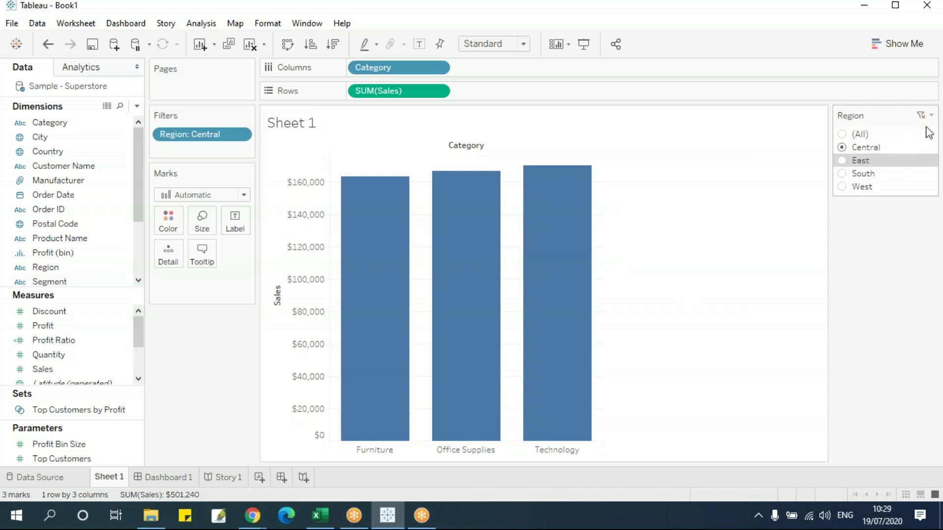
- Change the Region filter to Single Value (dropdown) and choose (All)
click(931, 115)
click(830, 264)
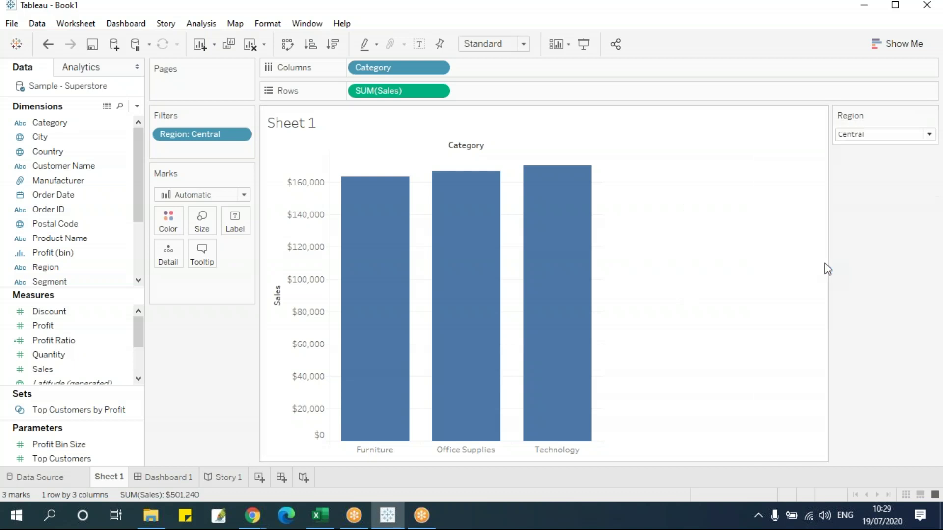
click(888, 137)
click(881, 149)
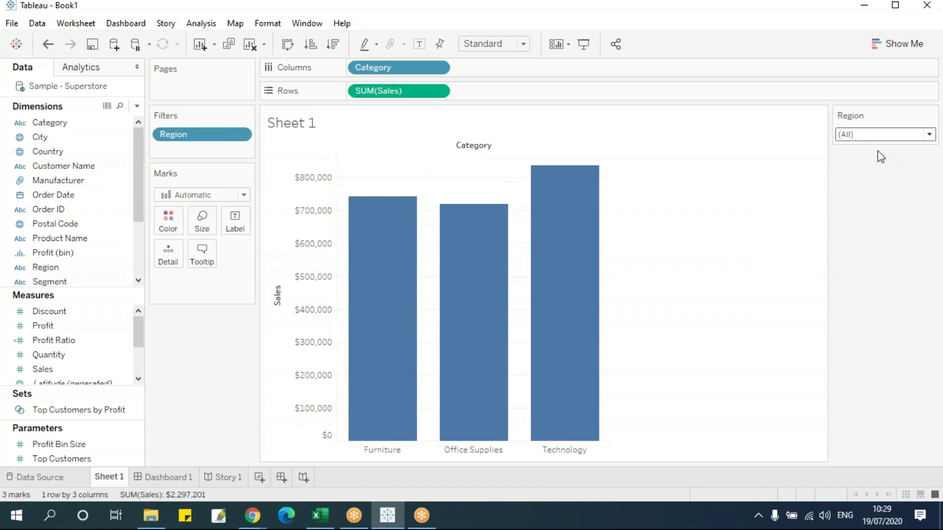
- Remove Region from the sheet's filters and add the State dimension as a filter instead
mouse_move(594, 280)
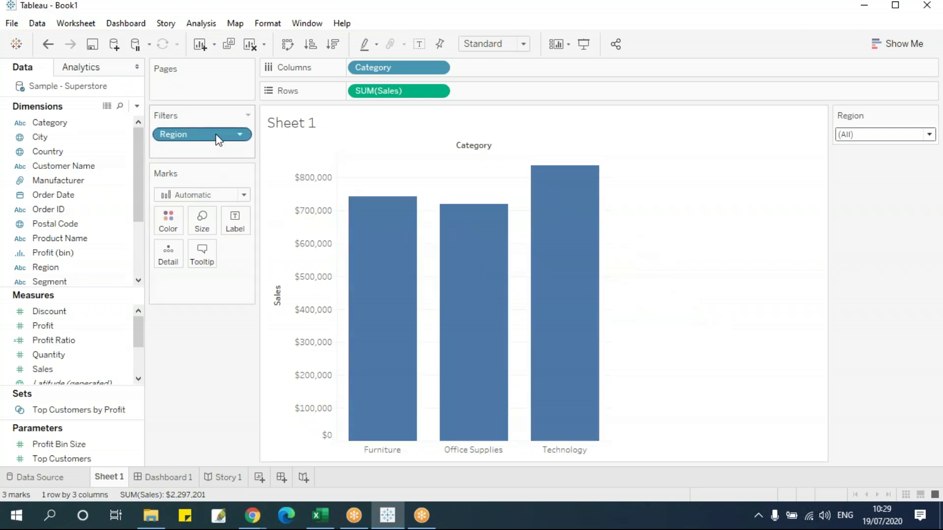
drag(219, 139, 219, 344)
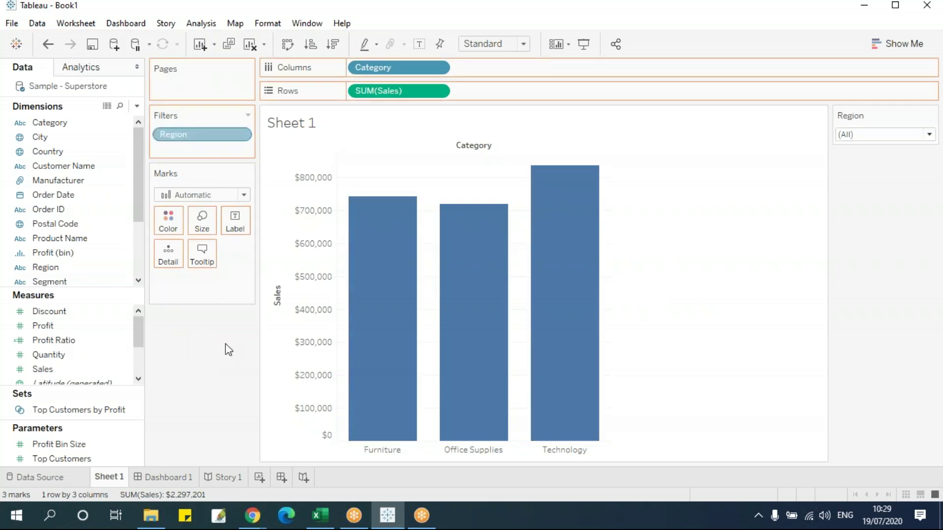
drag(140, 203, 143, 261)
click(89, 239)
drag(89, 241, 198, 133)
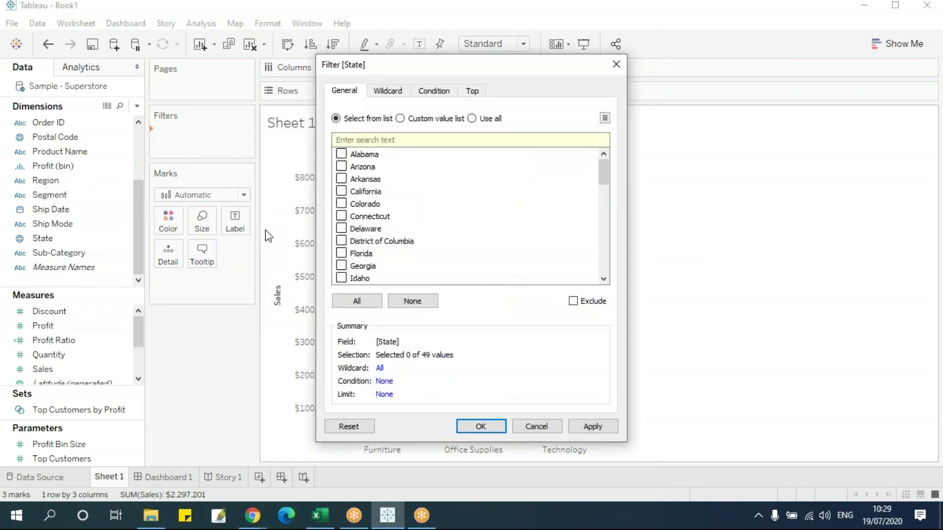
- Include Alabama, Arizona, Arkansas, California, Colorado, Nevada, New Hampshire, New Jersey, New York, Wisconsin and Wyoming in the State filter and apply it
drag(610, 175, 614, 281)
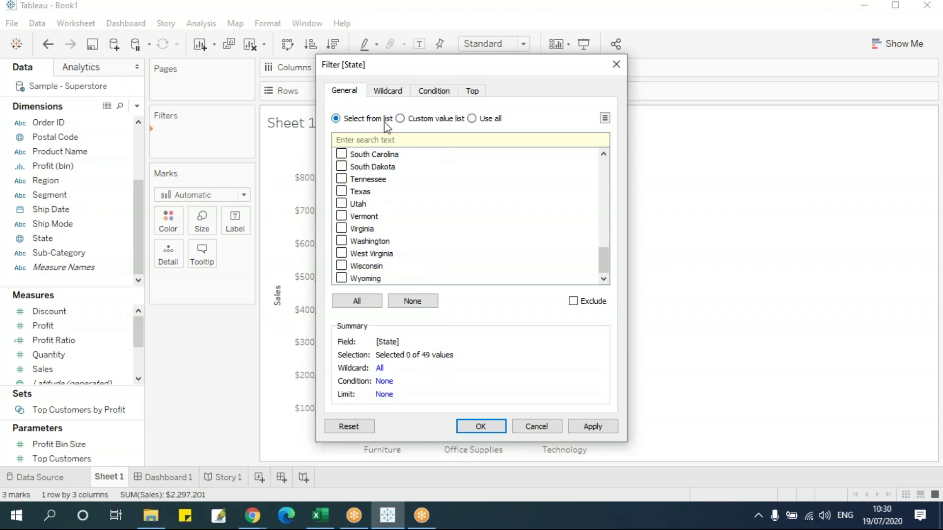
scroll(450, 226, up, 10)
click(341, 153)
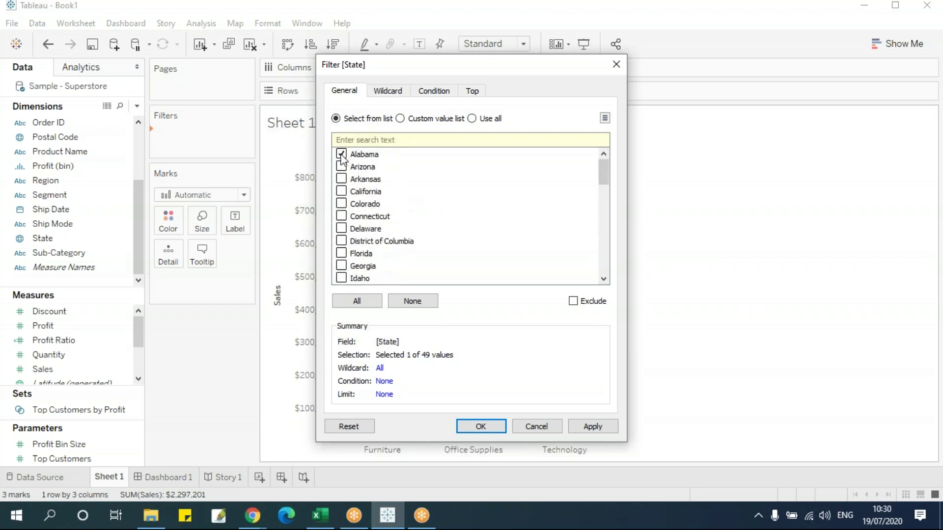
click(341, 166)
click(341, 179)
click(342, 191)
click(341, 204)
scroll(349, 233, down, 7)
click(341, 216)
click(341, 228)
click(341, 240)
click(341, 266)
scroll(349, 256, down, 6)
click(341, 265)
click(341, 278)
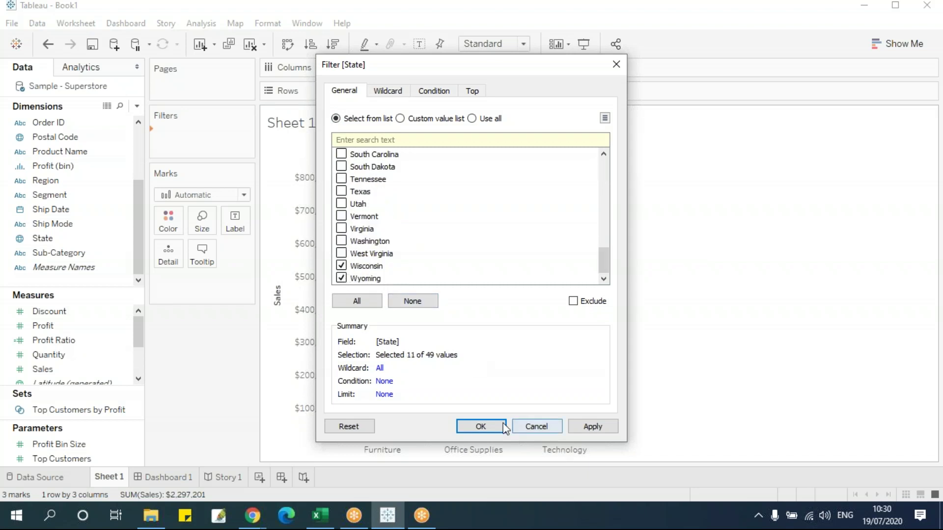
click(480, 426)
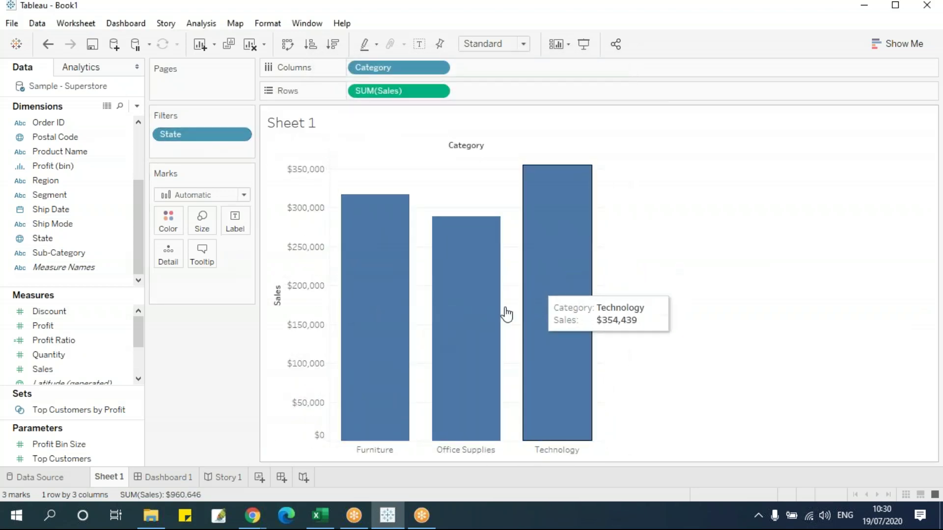
- Show the State filter beside the chart and review the selected states throughout its list
mouse_move(439, 374)
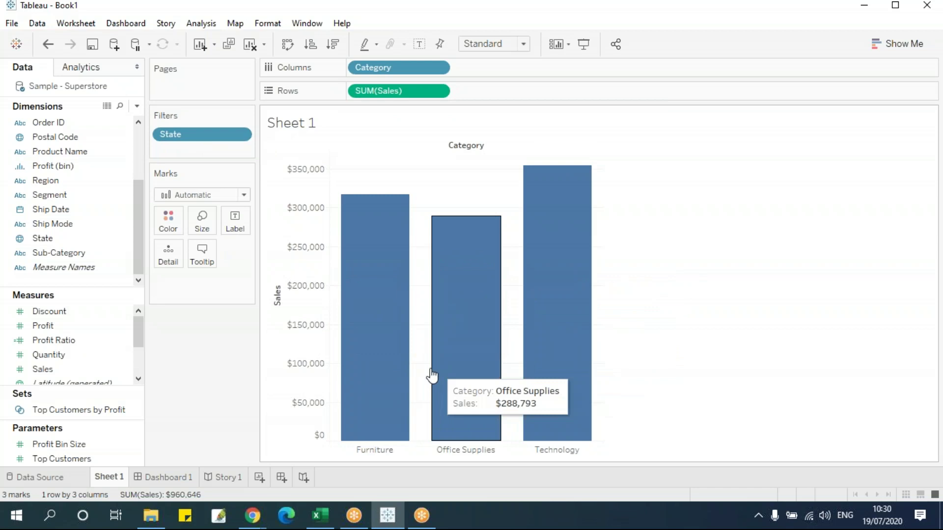
click(241, 136)
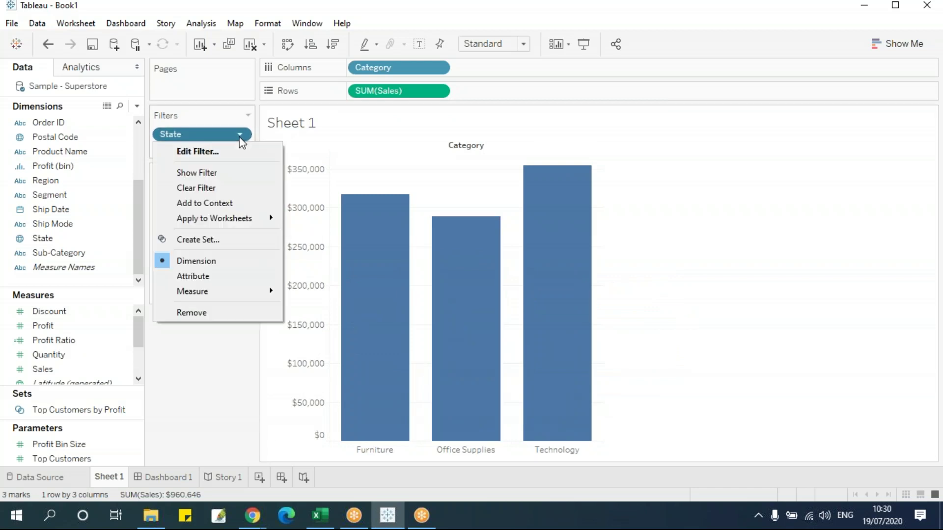
click(231, 172)
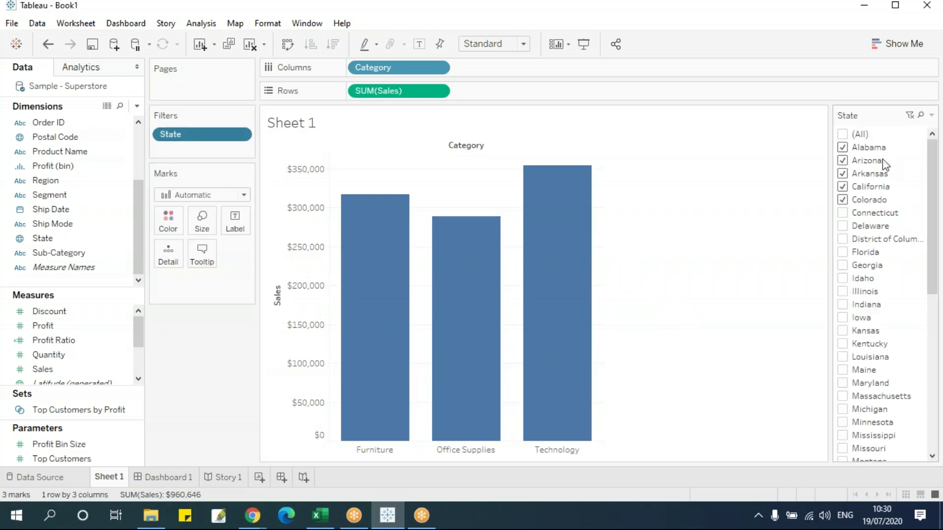
drag(933, 216, 940, 412)
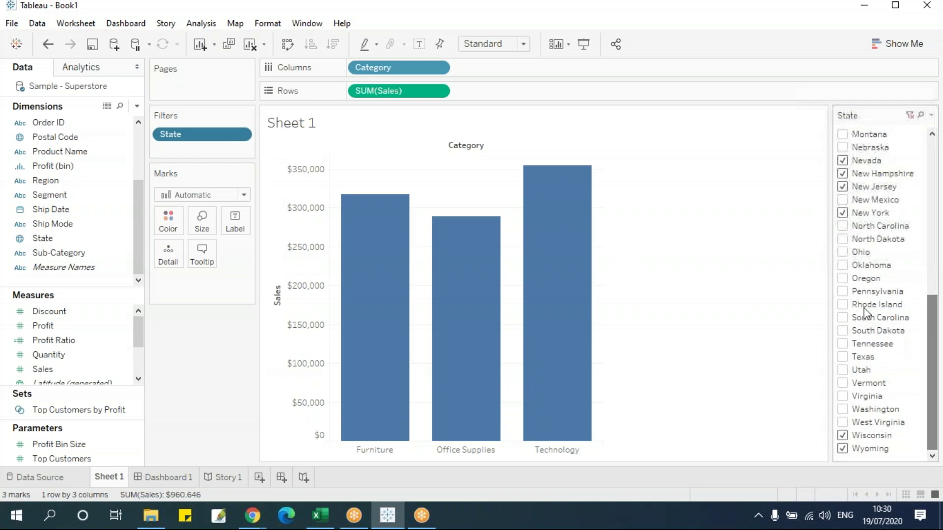
- Add Oregon, Rhode Island and South Carolina to the states selected in the displayed State filter
click(843, 278)
click(842, 305)
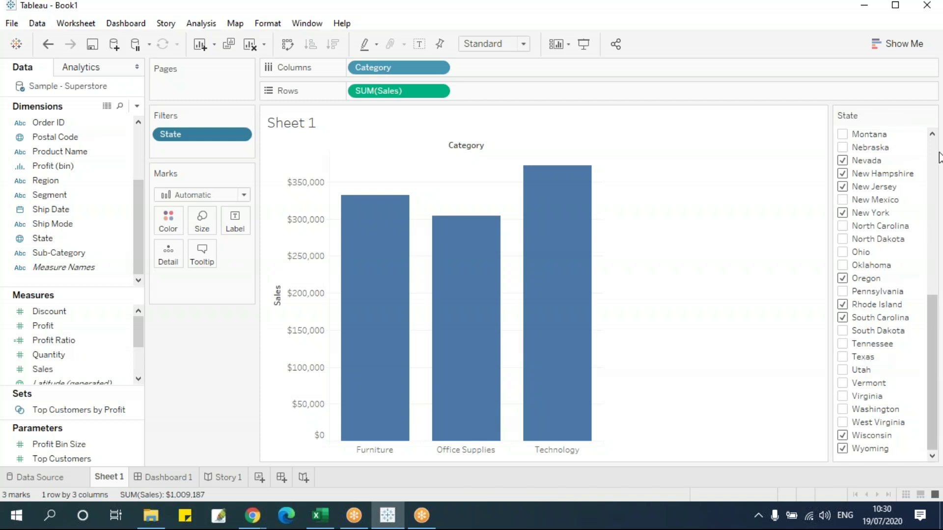
scroll(859, 221, up, 8)
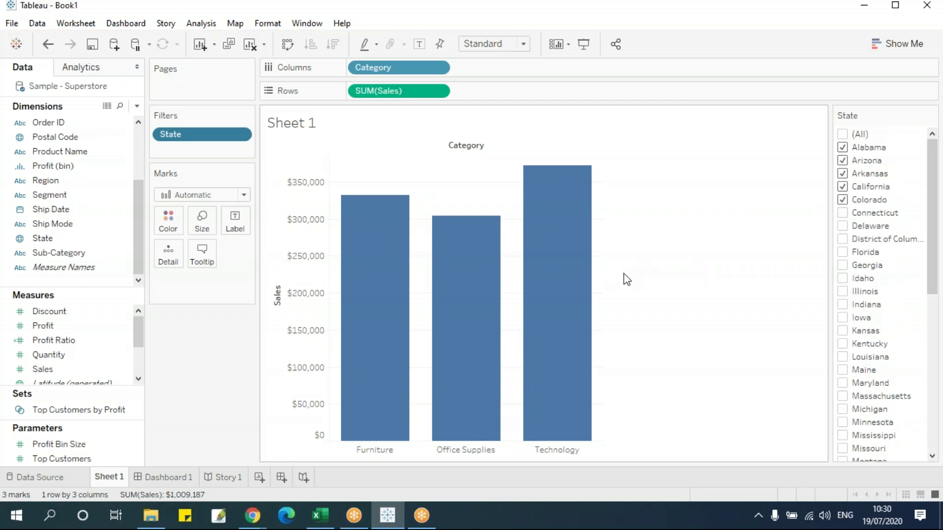
- Edit the State filter, switch it to a custom value list and clear all listed states
click(240, 137)
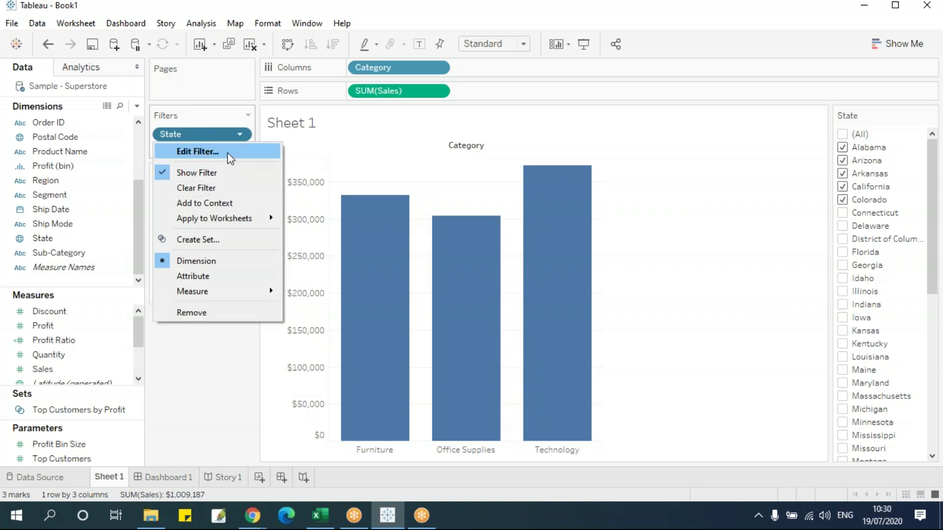
click(279, 169)
drag(505, 79, 568, 101)
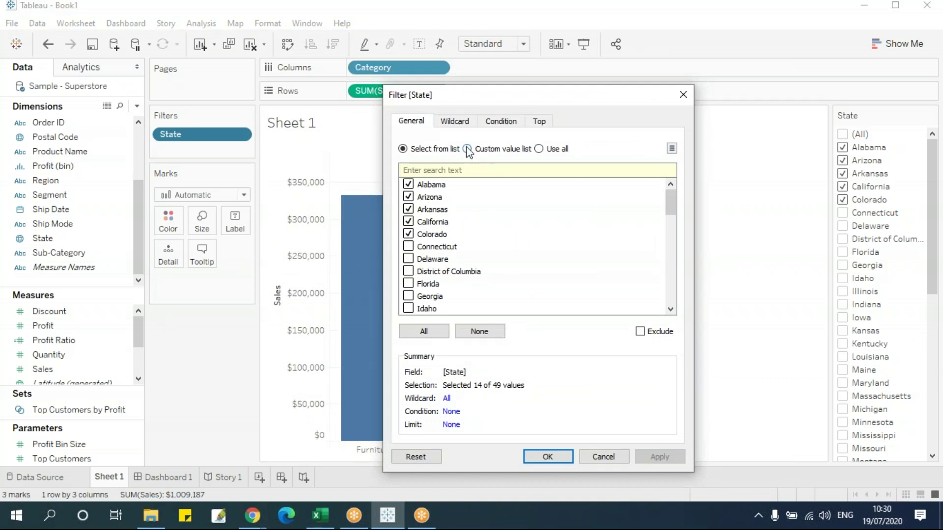
drag(671, 210, 679, 169)
click(485, 149)
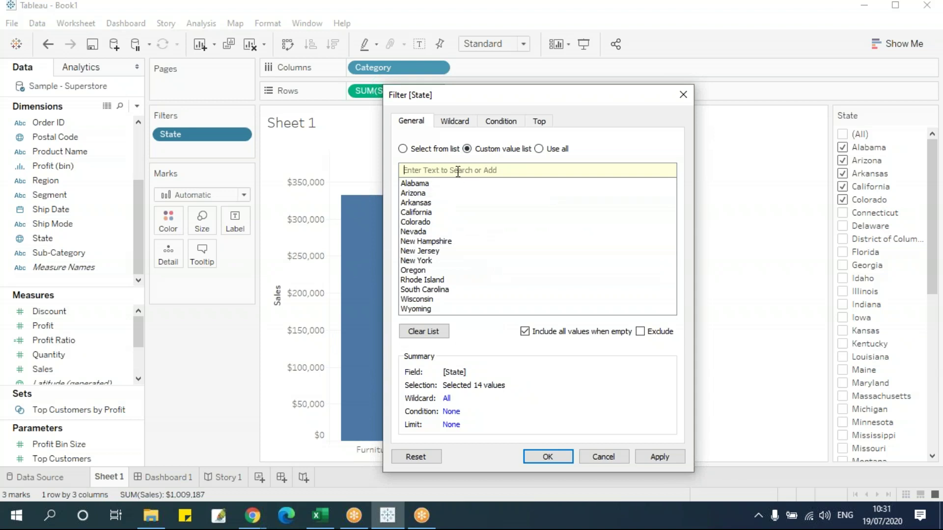
click(426, 332)
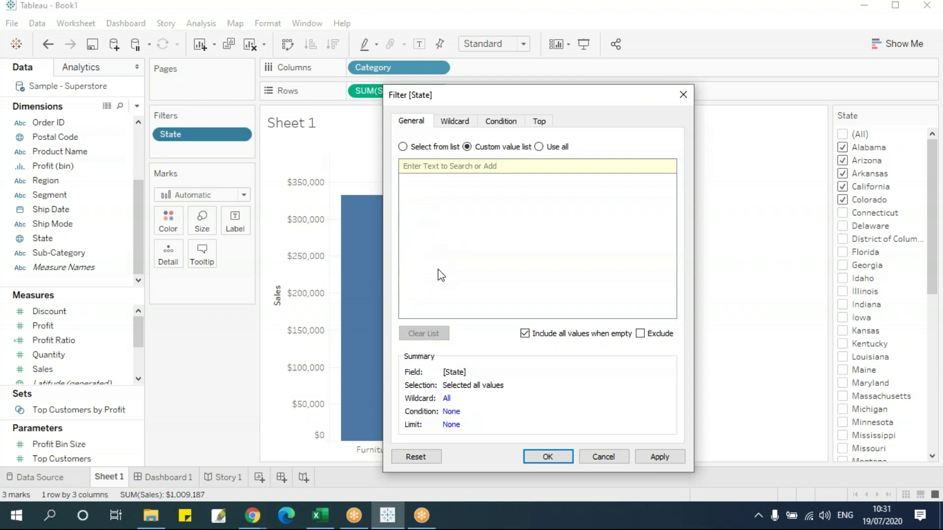
- Return to selecting from the list, deselect all states and include only Alabama, Colorado and Delaware
click(440, 148)
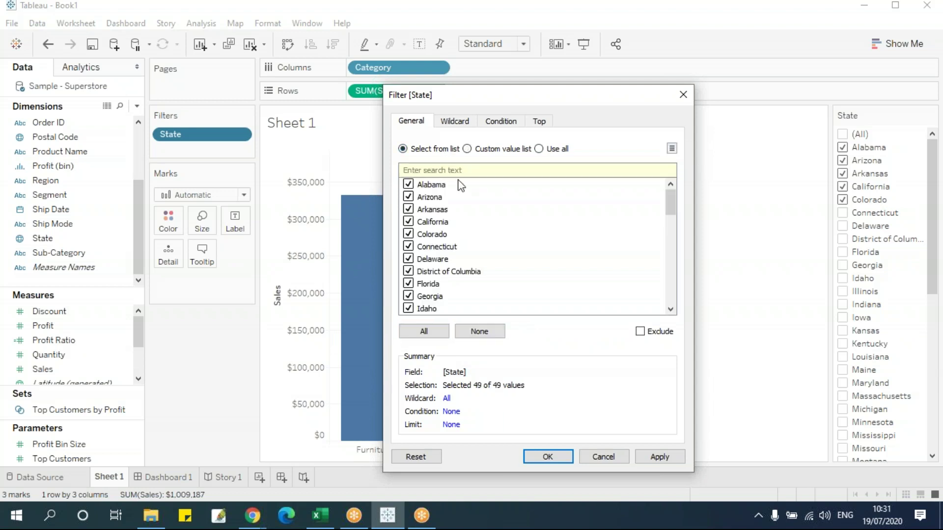
click(479, 331)
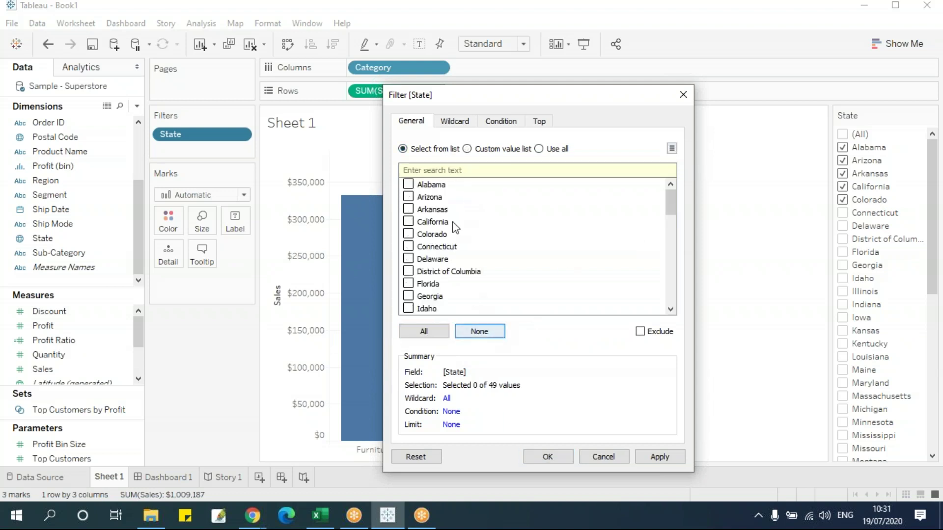
click(408, 185)
click(408, 234)
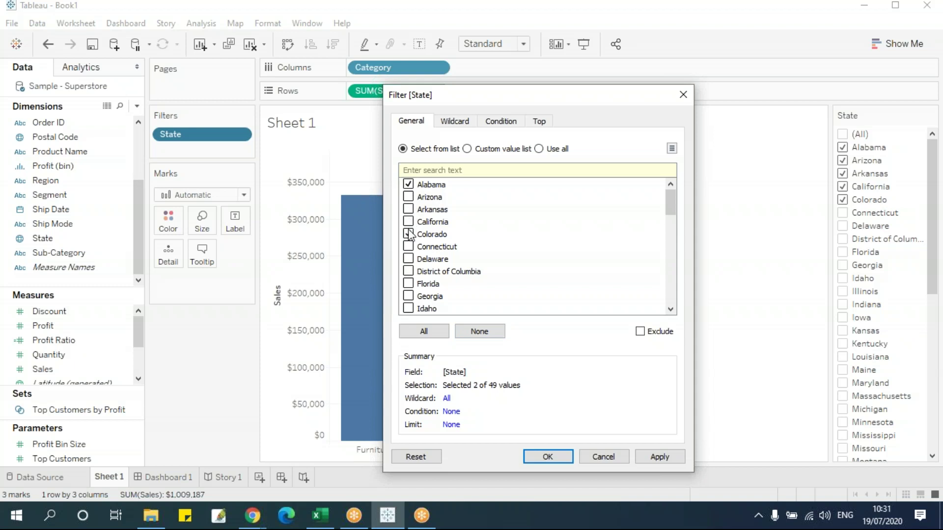
click(409, 260)
click(416, 258)
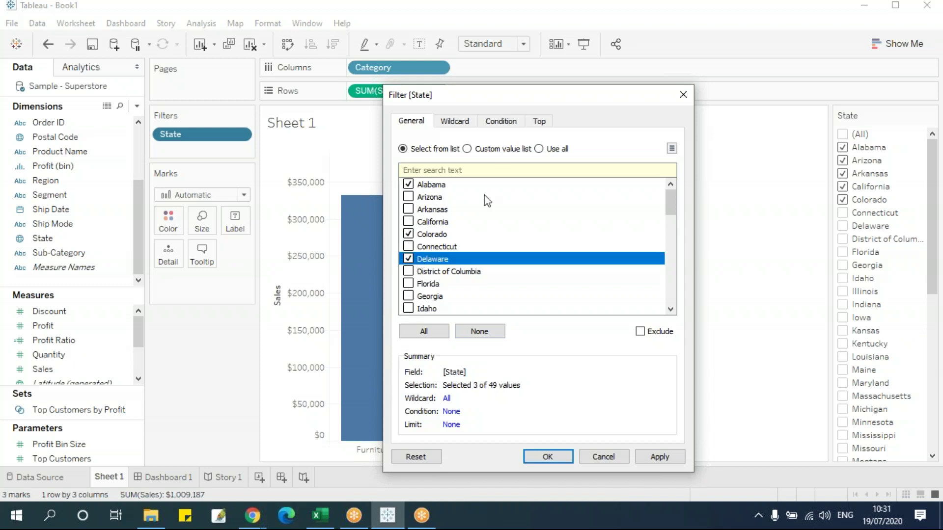
- Add Kansas to the State filter by entering it in the custom value list
click(501, 148)
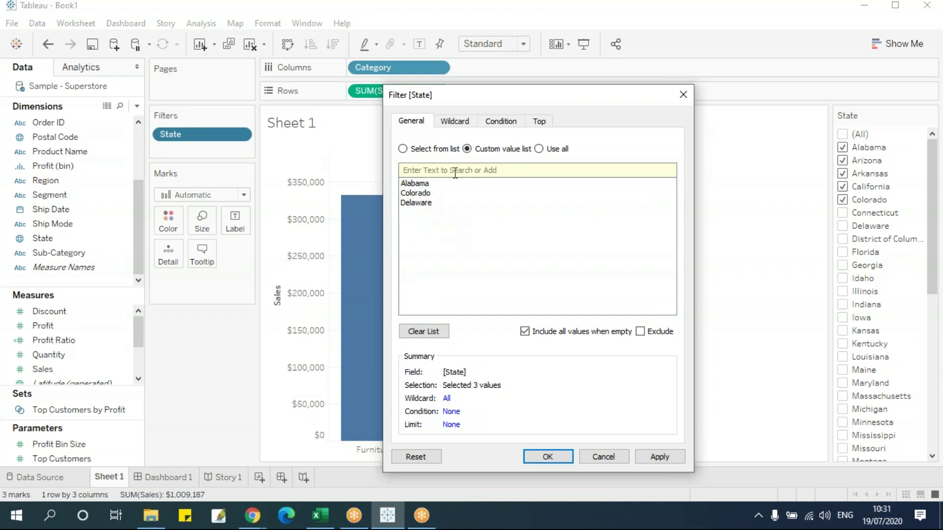
click(442, 150)
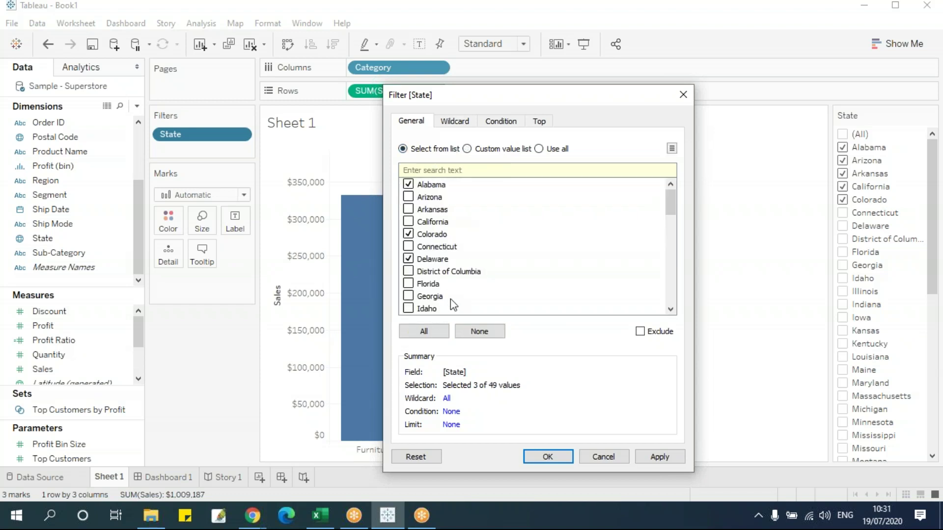
scroll(456, 302, down, 4)
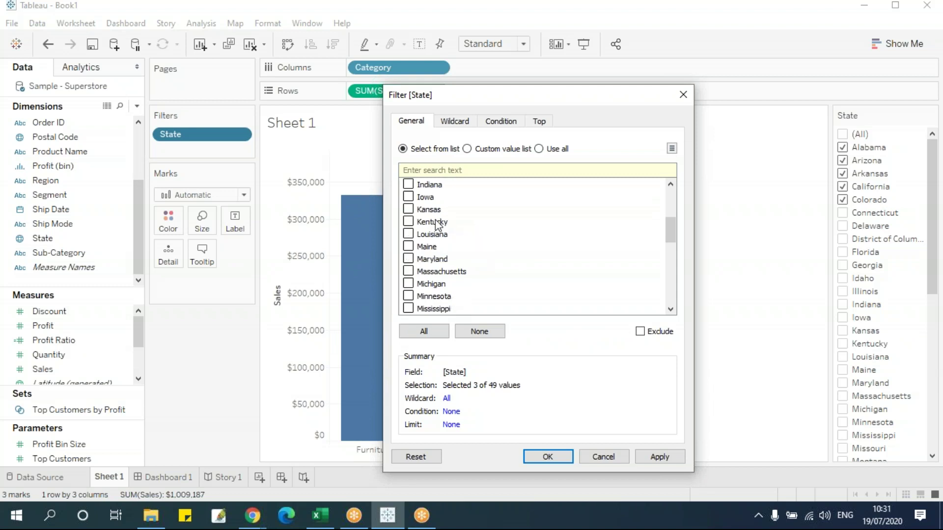
click(503, 150)
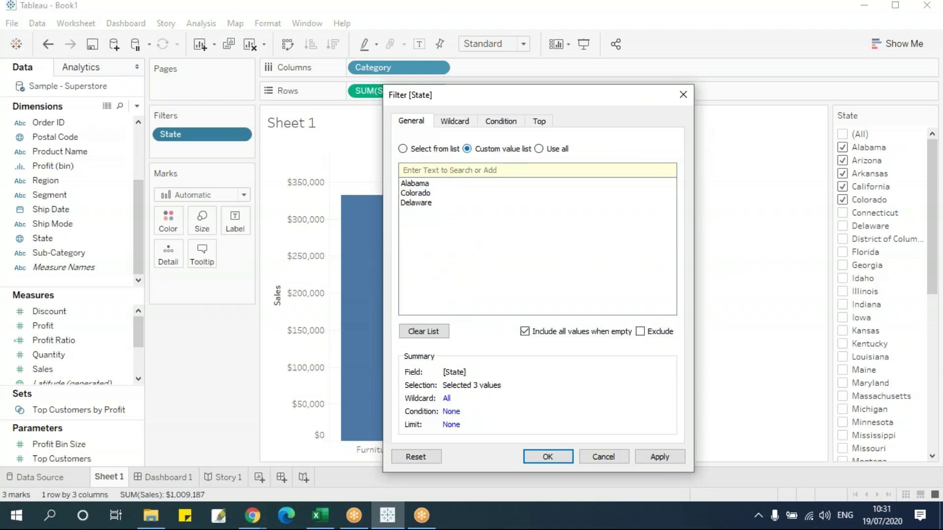
text(Kansas)
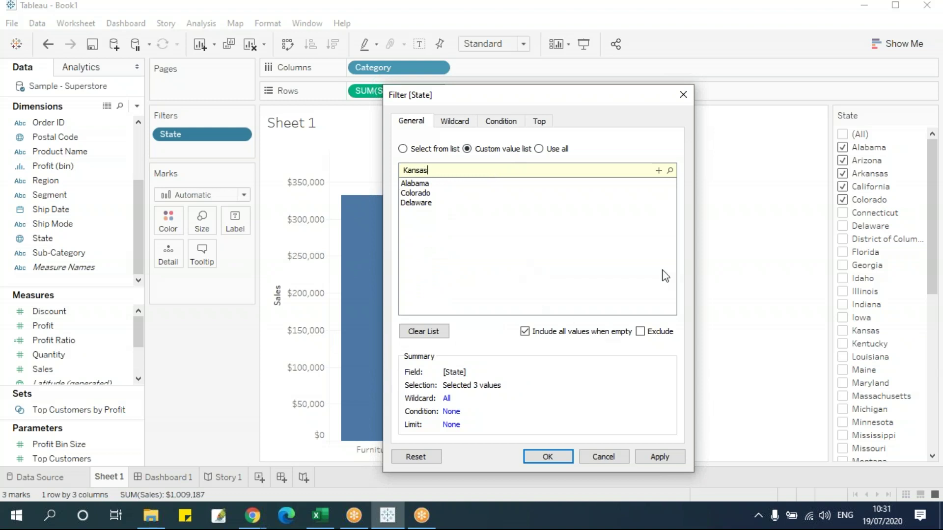
click(658, 170)
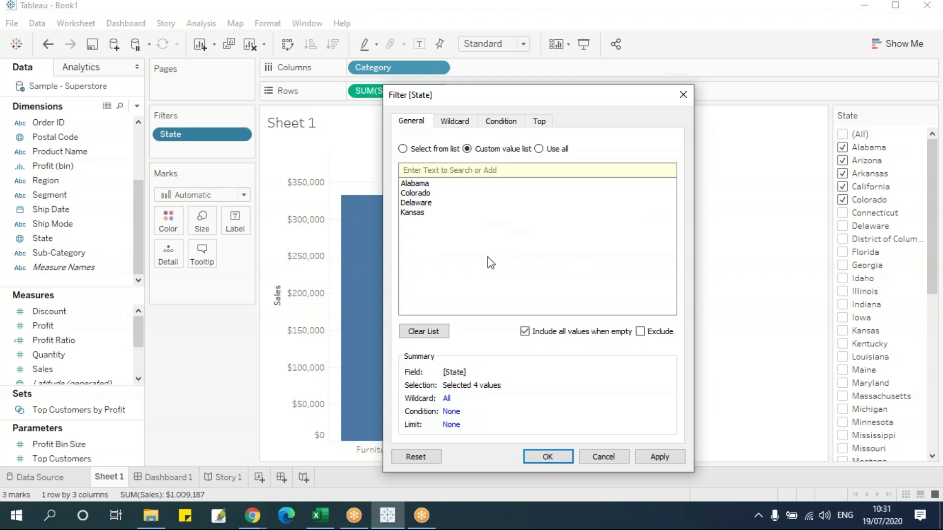
- Include Texas through the select-from-list option and compare it with the custom value list
click(403, 149)
scroll(466, 216, down, 10)
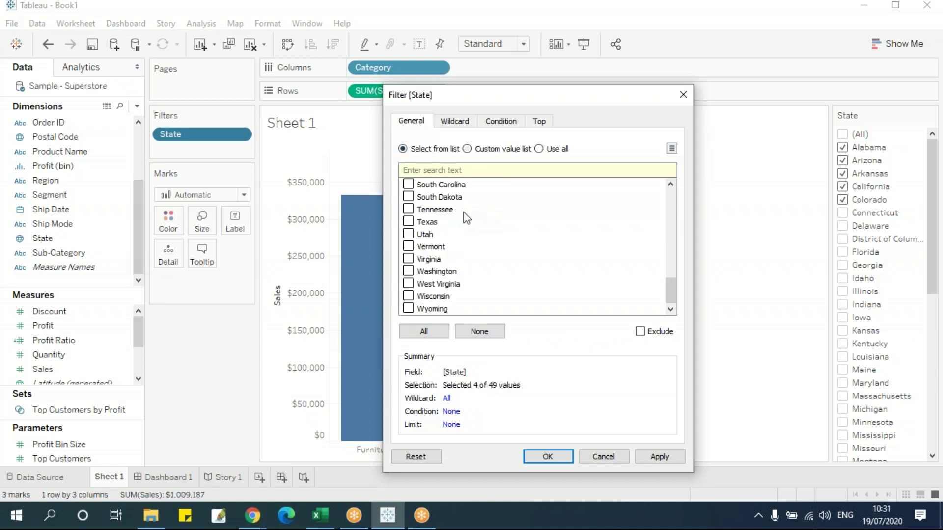
click(409, 222)
click(483, 150)
click(440, 152)
- Include Nebraska as well, switch the State filter to the custom value list and apply it
scroll(451, 248, up, 2)
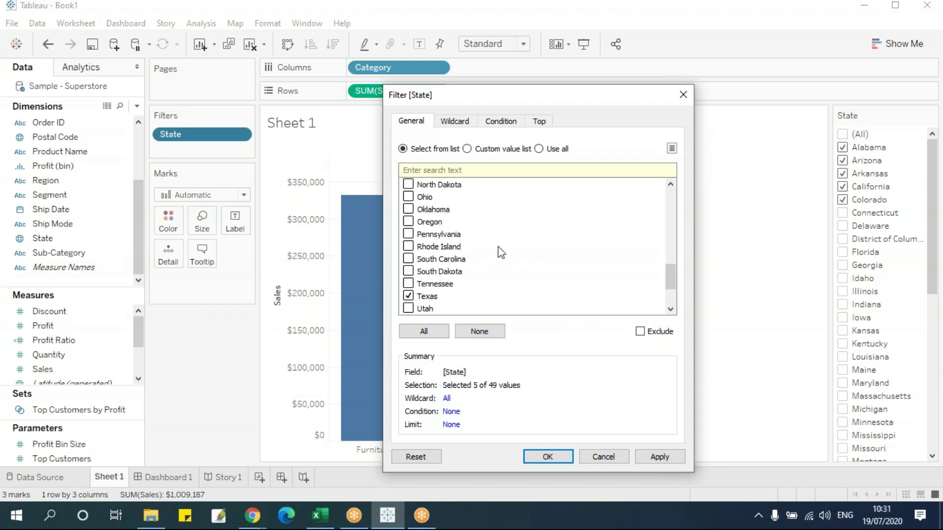
scroll(498, 246, up, 3)
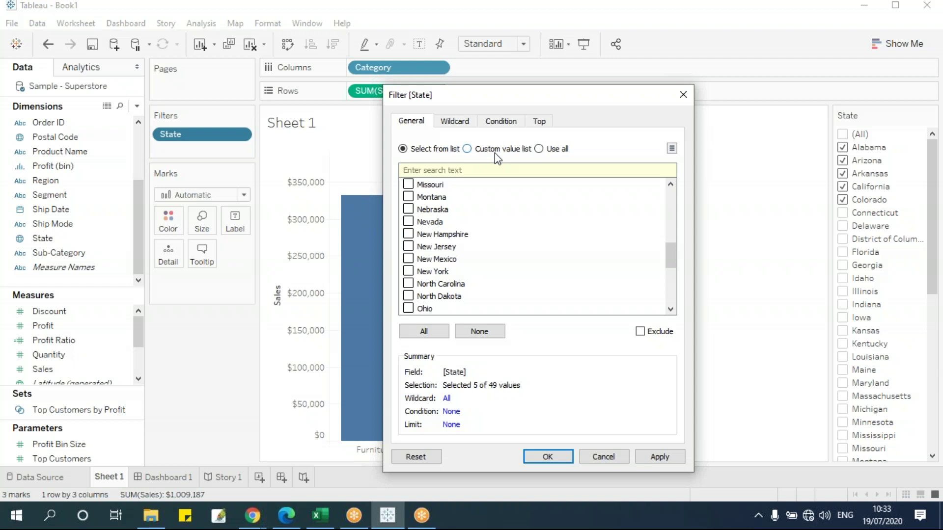
scroll(437, 231, up, 4)
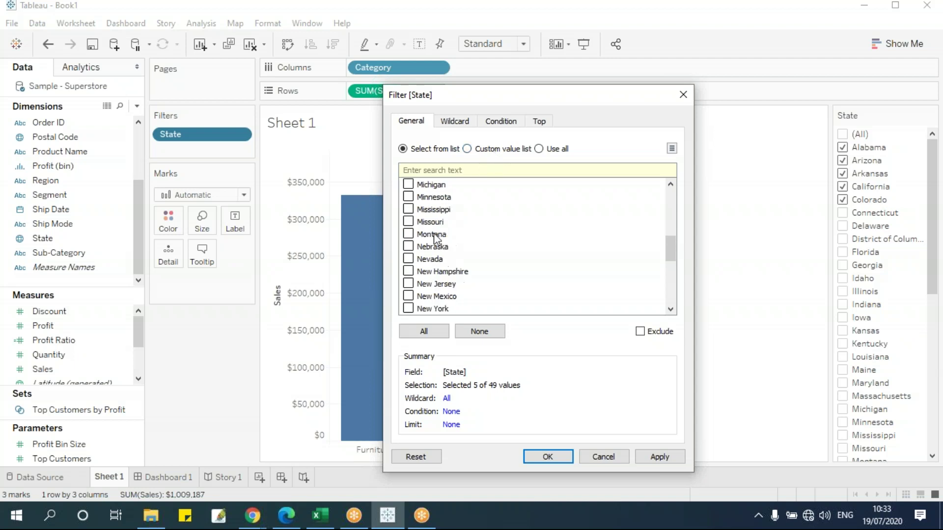
scroll(434, 239, down, 2)
scroll(435, 239, down, 1)
click(408, 246)
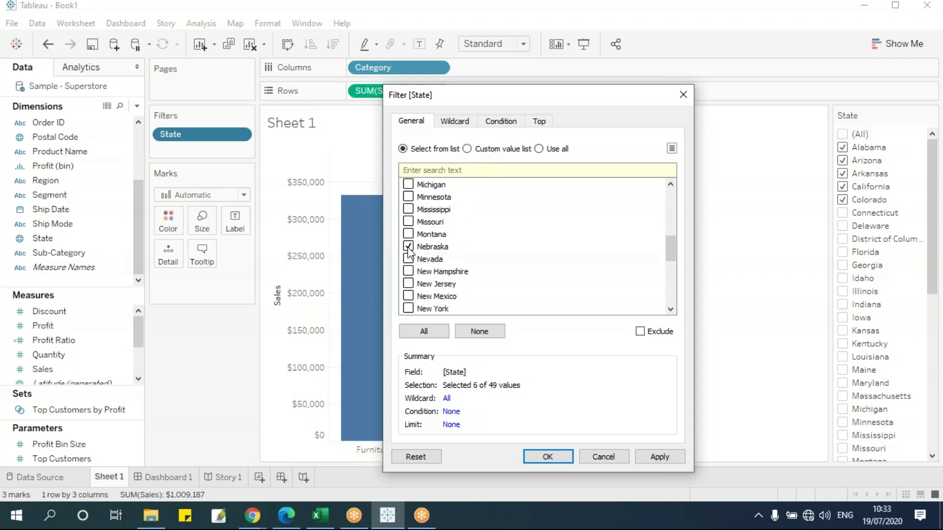
click(485, 150)
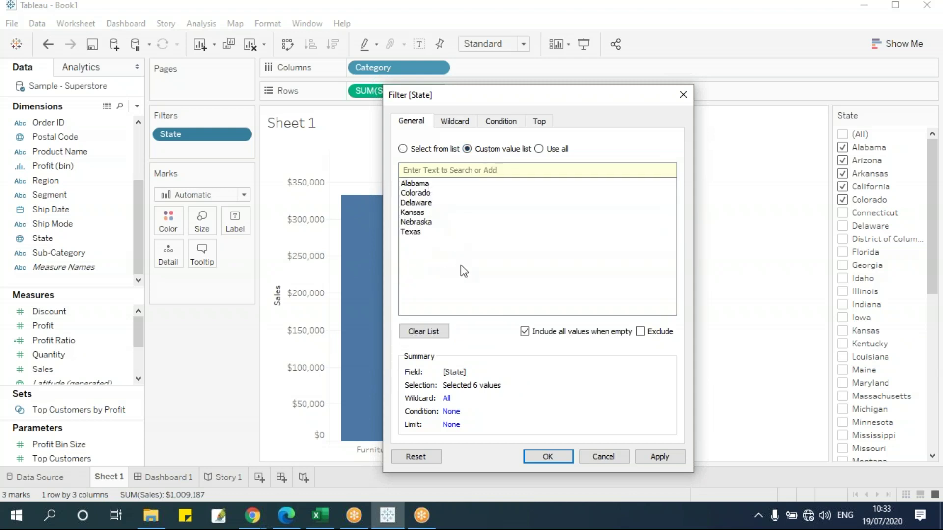
click(547, 457)
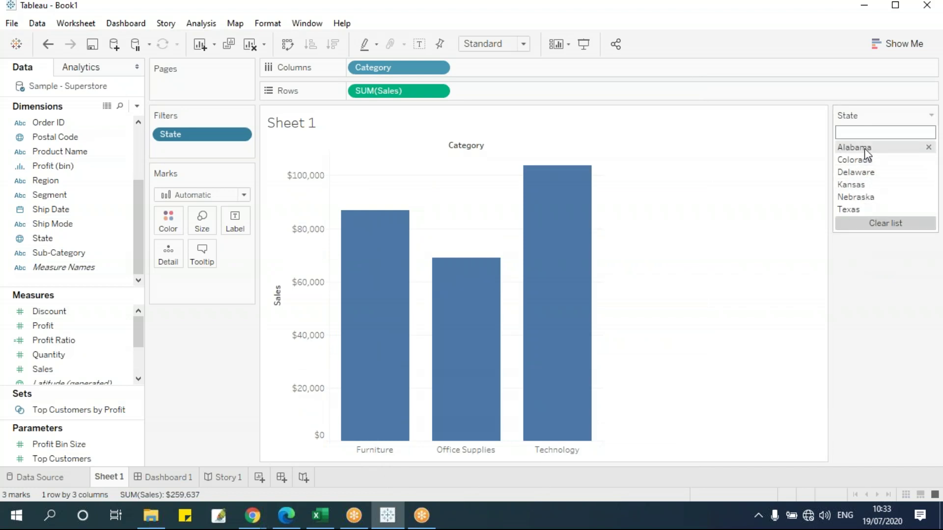
- Edit the State filter again, set it to Use all and apply it
mouse_move(456, 265)
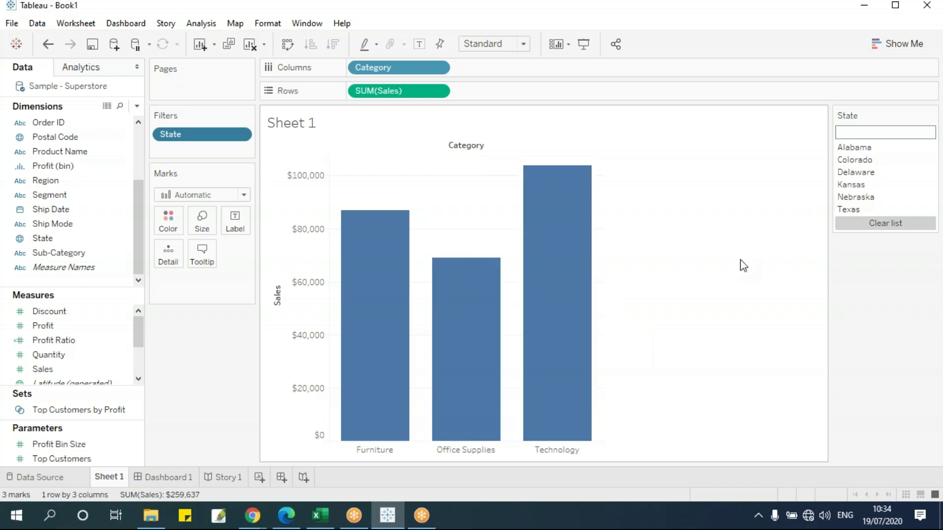
click(240, 135)
click(237, 151)
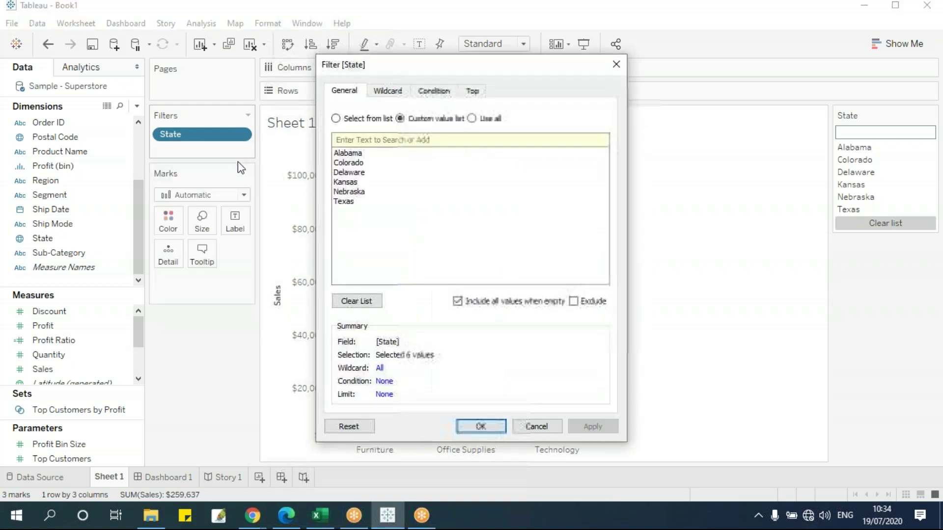
drag(389, 69, 468, 66)
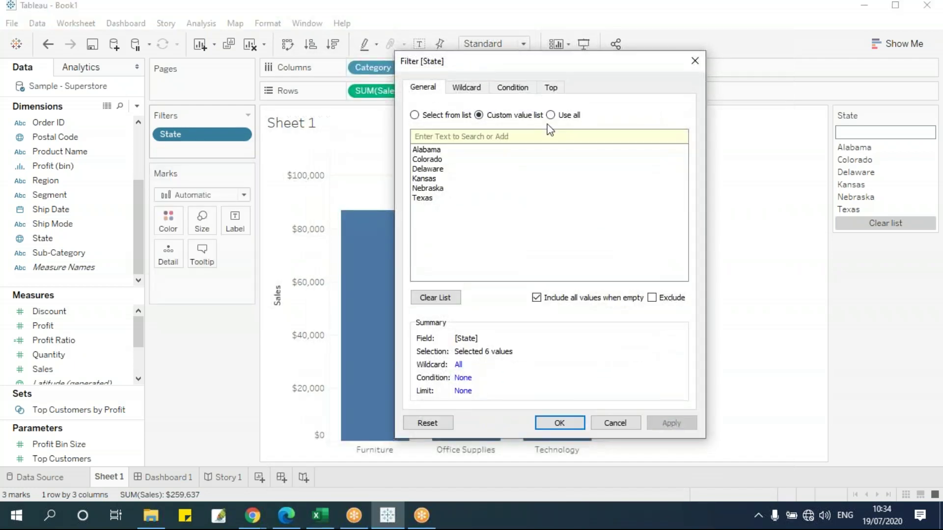
click(571, 116)
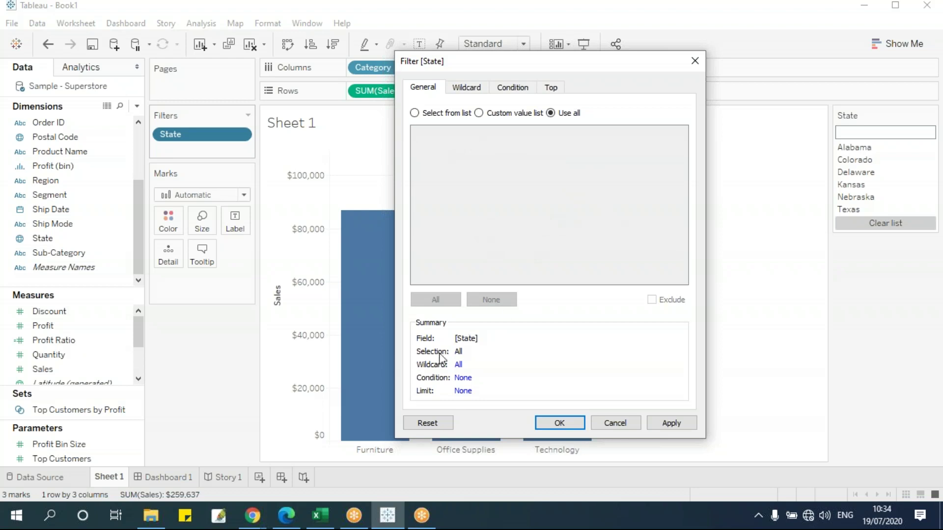
click(559, 425)
mouse_move(938, 156)
mouse_down()
mouse_move(936, 312)
mouse_move(932, 174)
mouse_move(921, 151)
mouse_up()
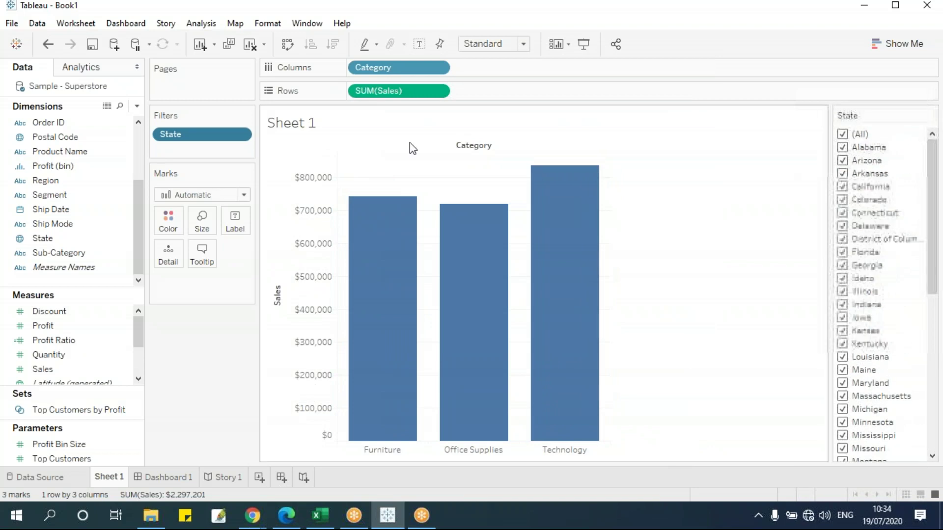
- Reopen the State filter settings and compare the Select from list, Custom value list and Use all options
click(241, 140)
click(196, 149)
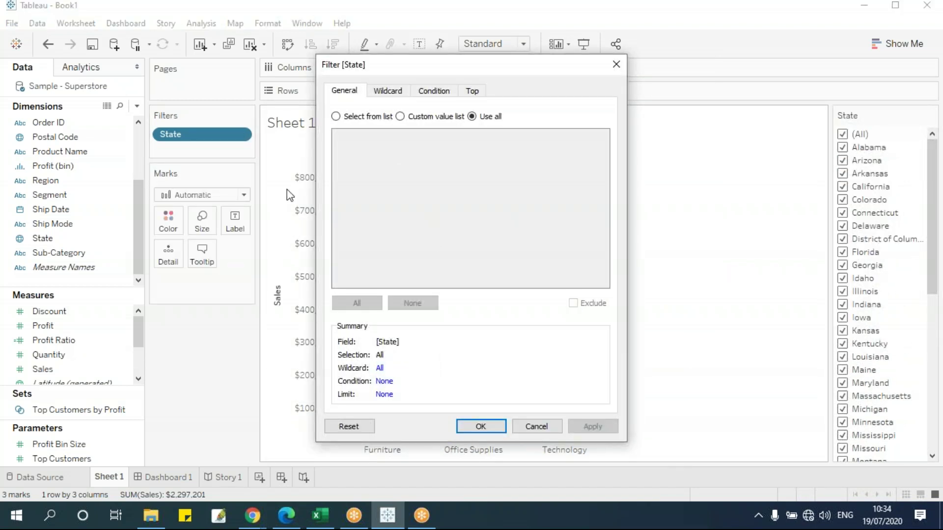
click(362, 117)
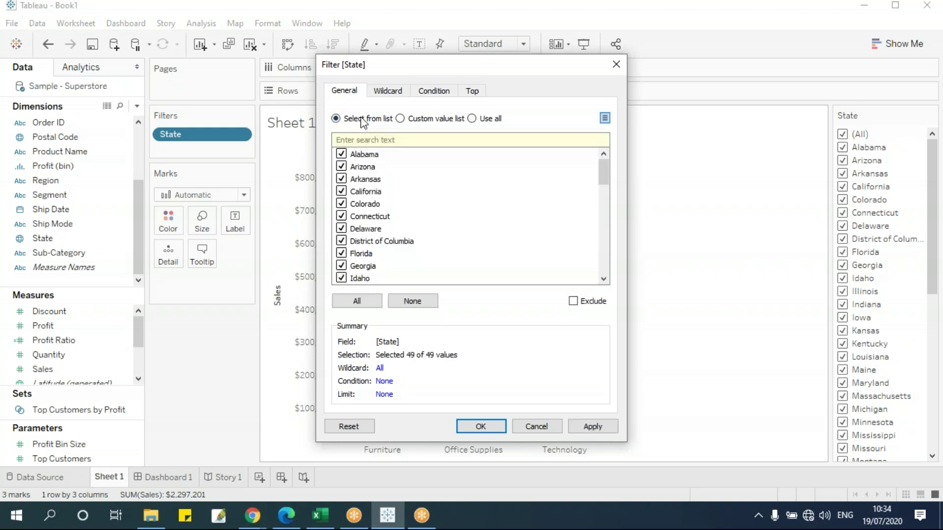
click(416, 120)
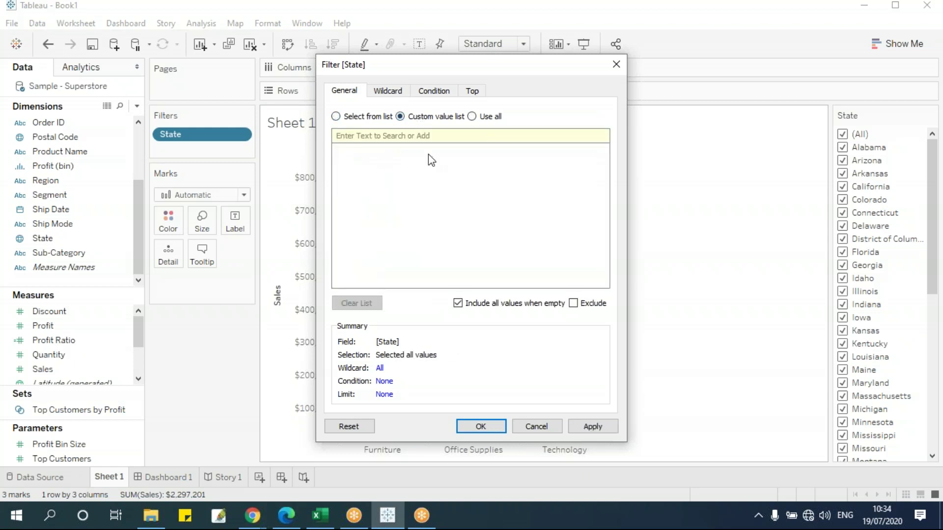
click(472, 118)
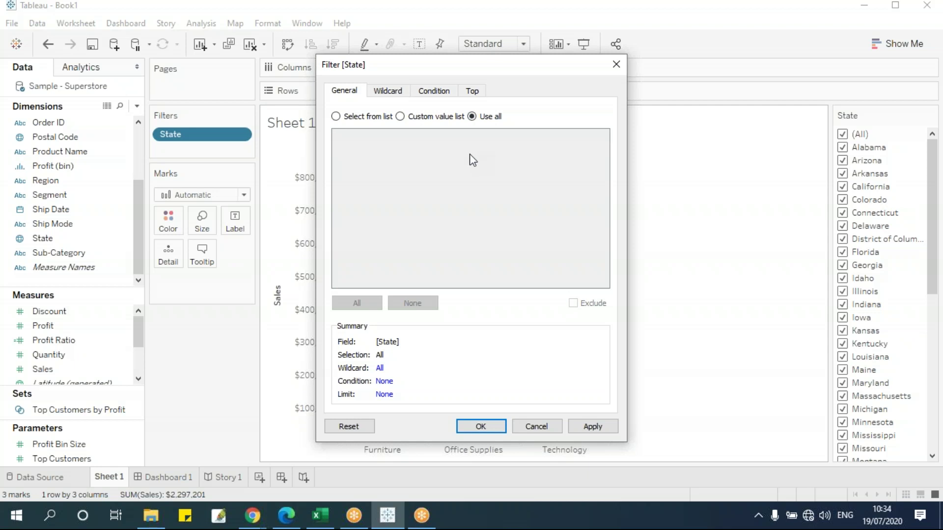
- Set the State filter's wildcard to Starts with "S", accept it and check the resulting match value in the filter card
click(388, 90)
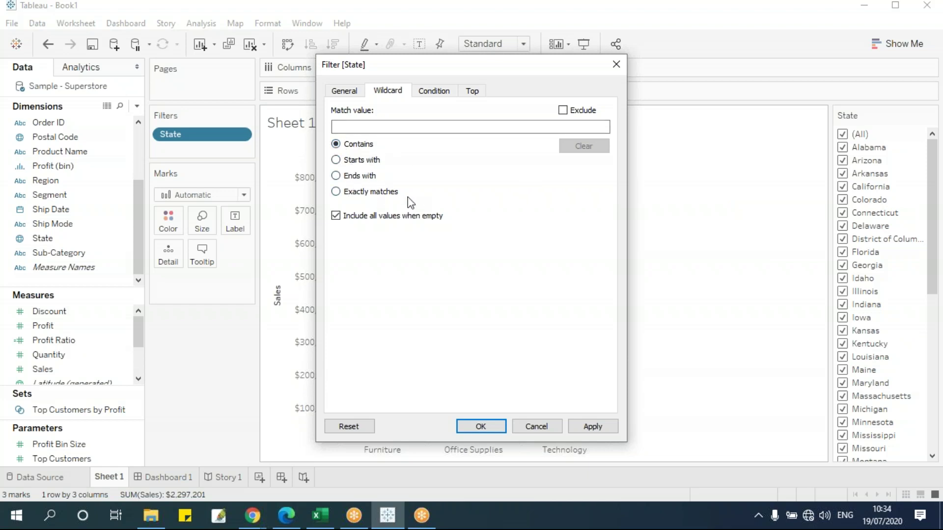
drag(422, 65, 501, 72)
click(443, 169)
click(465, 134)
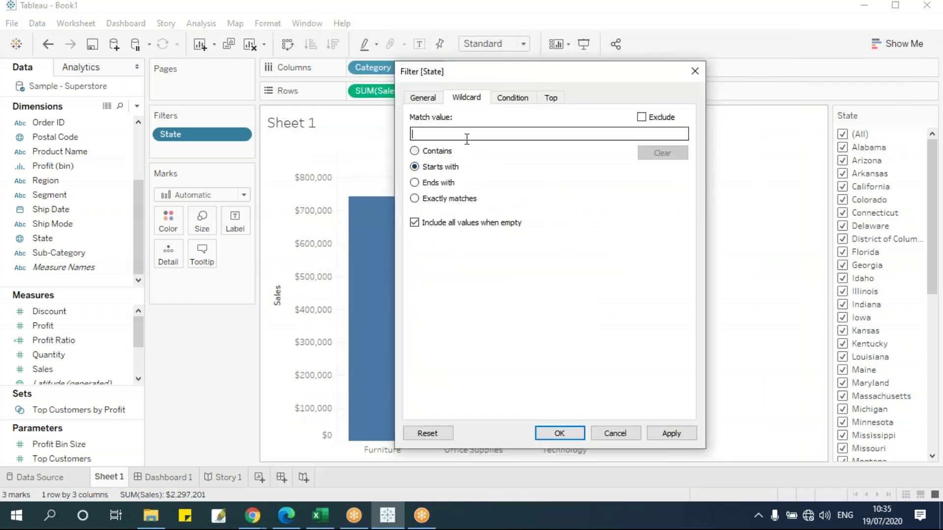
text(S)
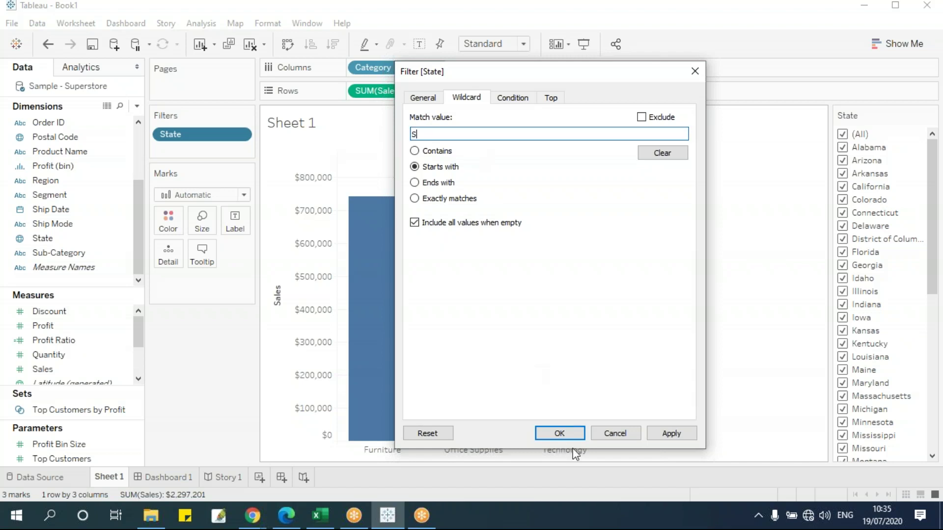
click(561, 434)
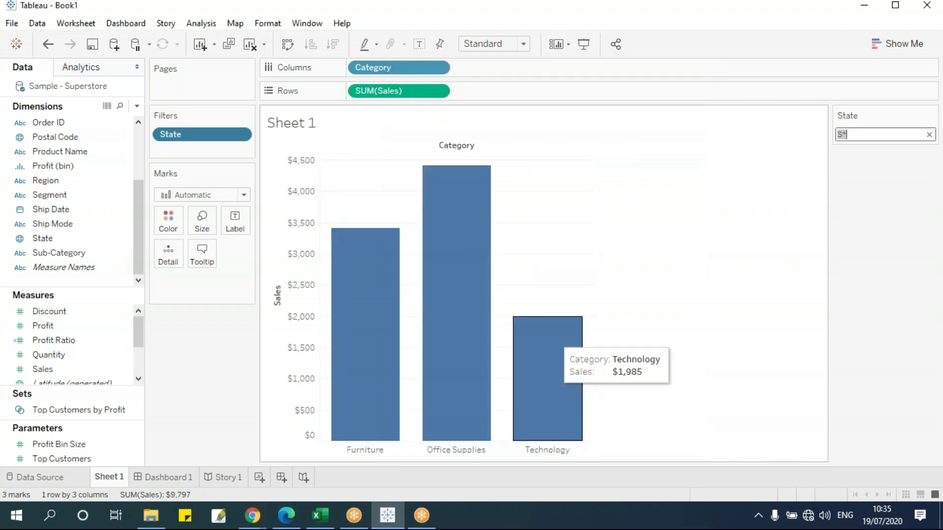
click(870, 134)
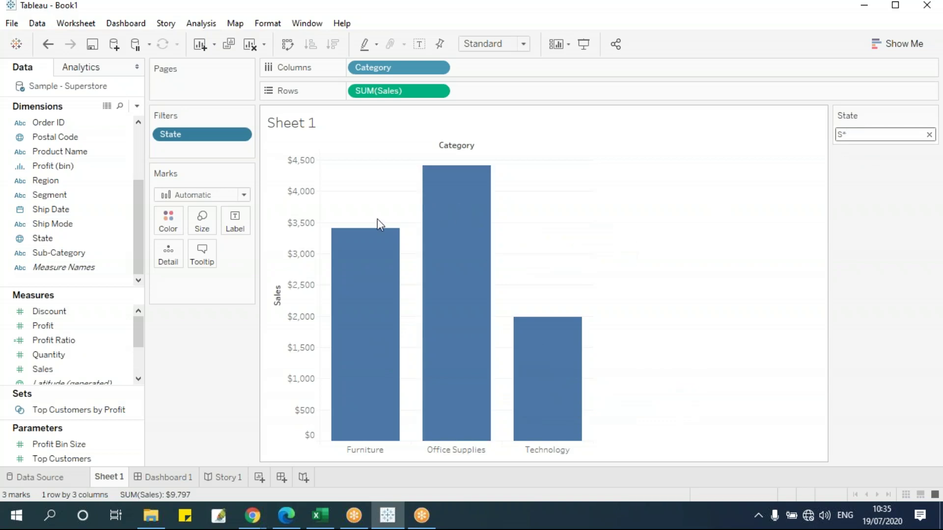
click(848, 134)
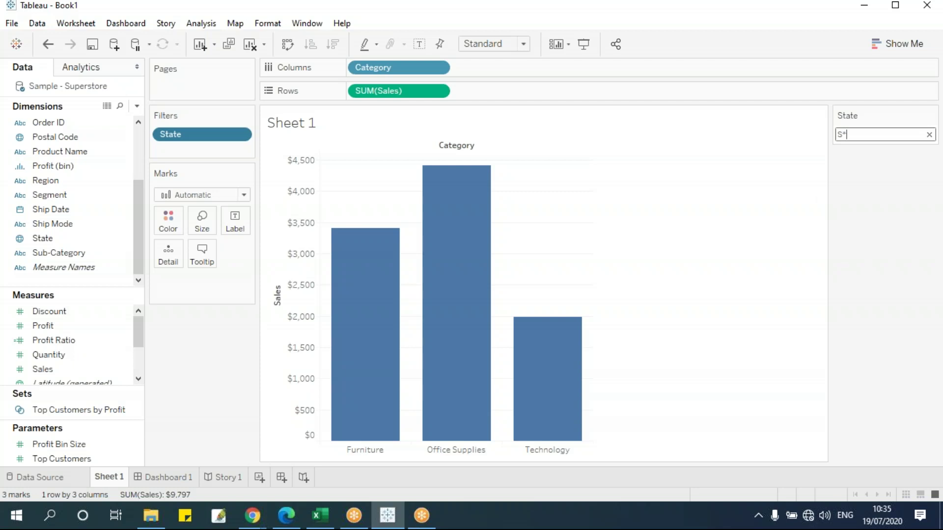
- Edit the State filter again, change its wildcard to Ends with "es" and apply it
click(240, 134)
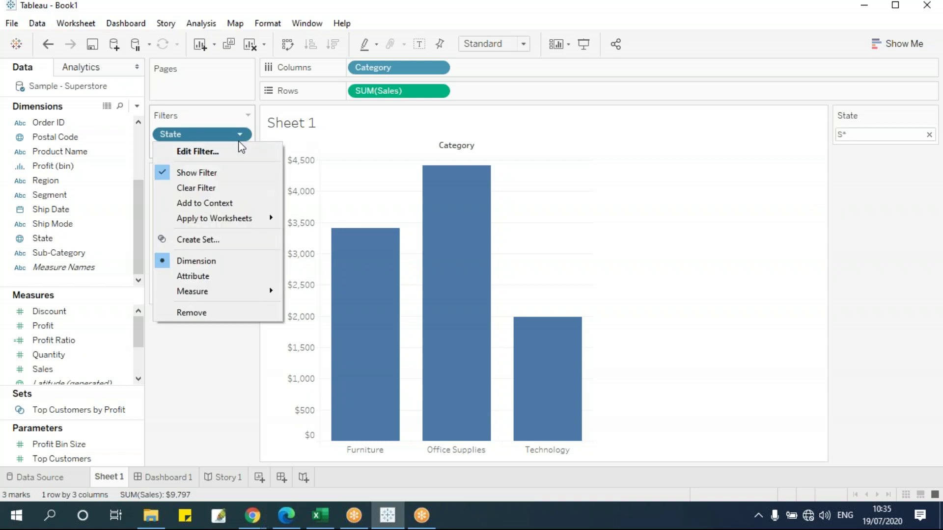
click(235, 152)
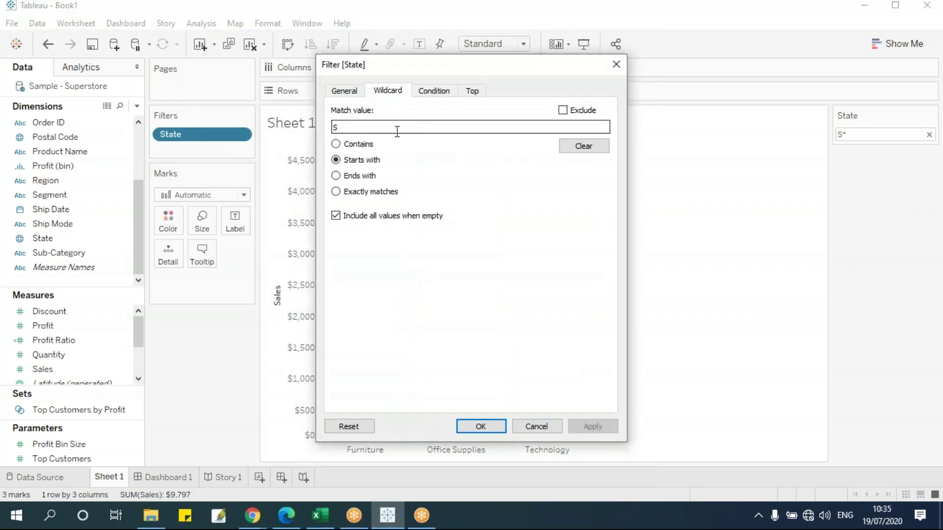
click(361, 178)
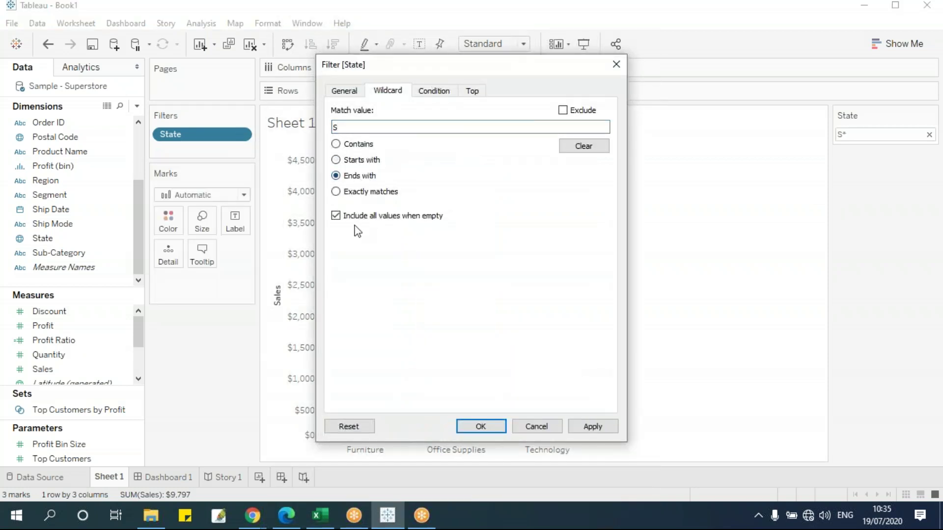
drag(354, 126, 316, 154)
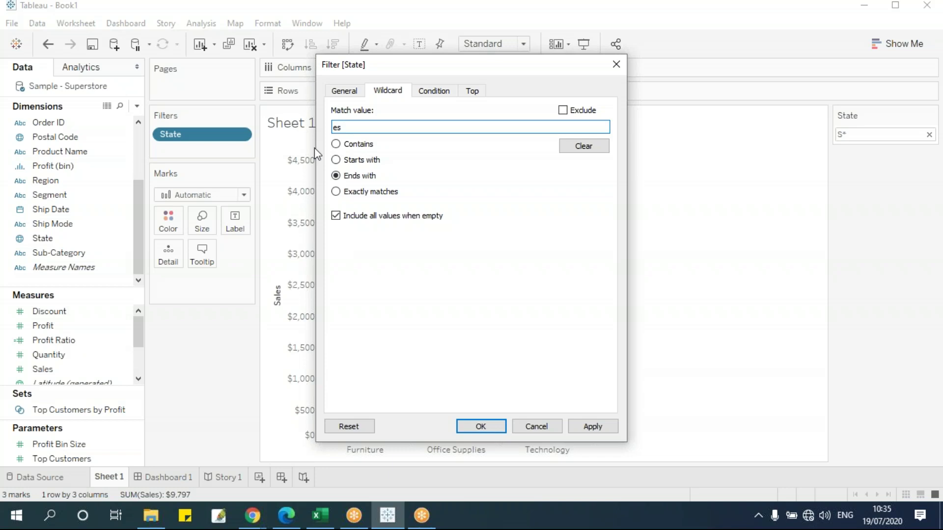
click(586, 428)
- Change the match value of the State filter's Ends with wildcard to "in" and apply it
drag(433, 68, 602, 77)
drag(530, 138, 440, 139)
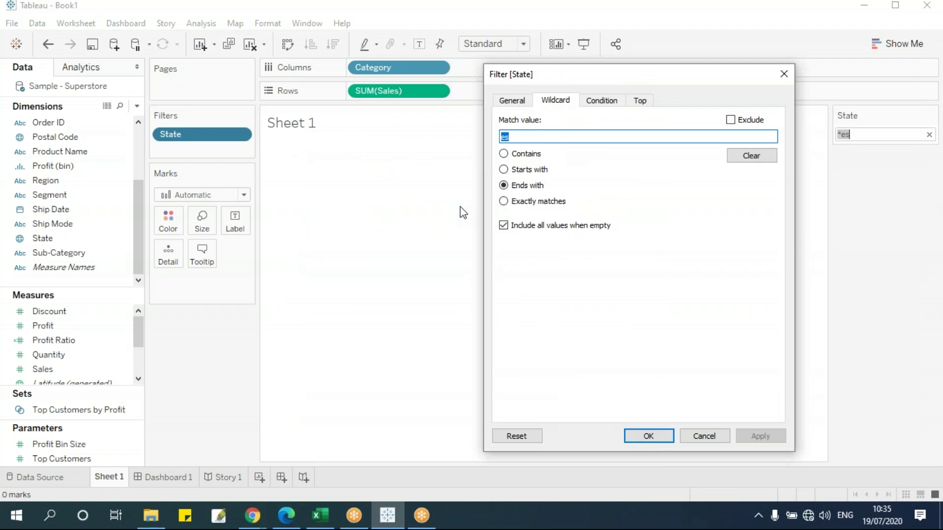
text(in)
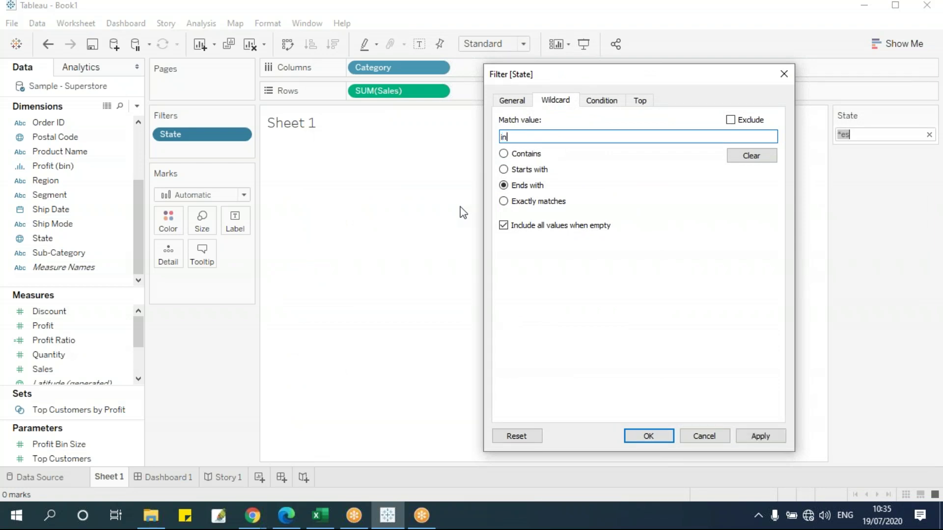
click(746, 438)
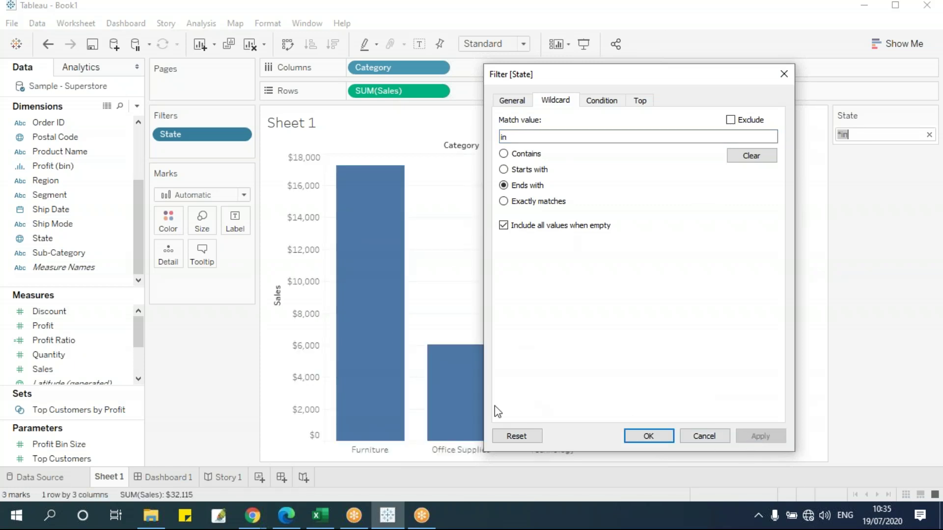
- Switch the State filter's general selection to the custom value list, recheck the wildcard settings and accept the filter
click(528, 102)
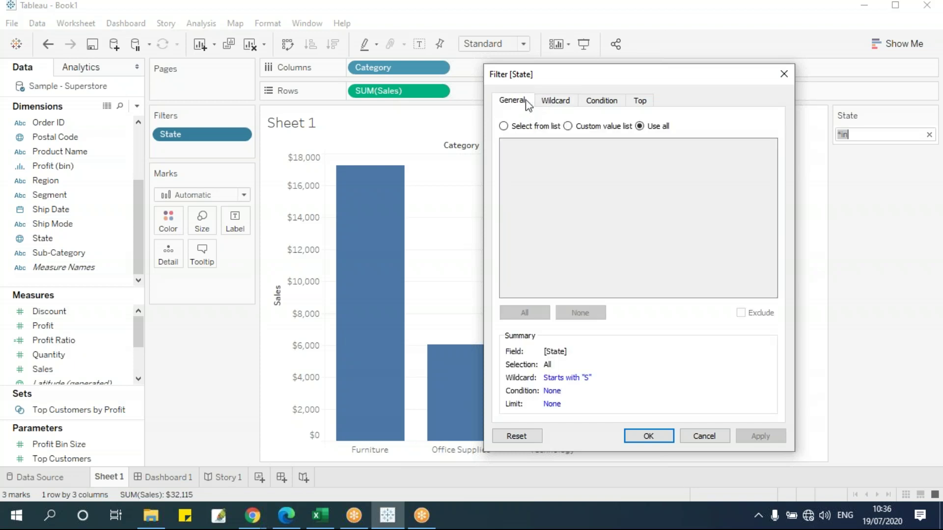
click(579, 129)
click(554, 101)
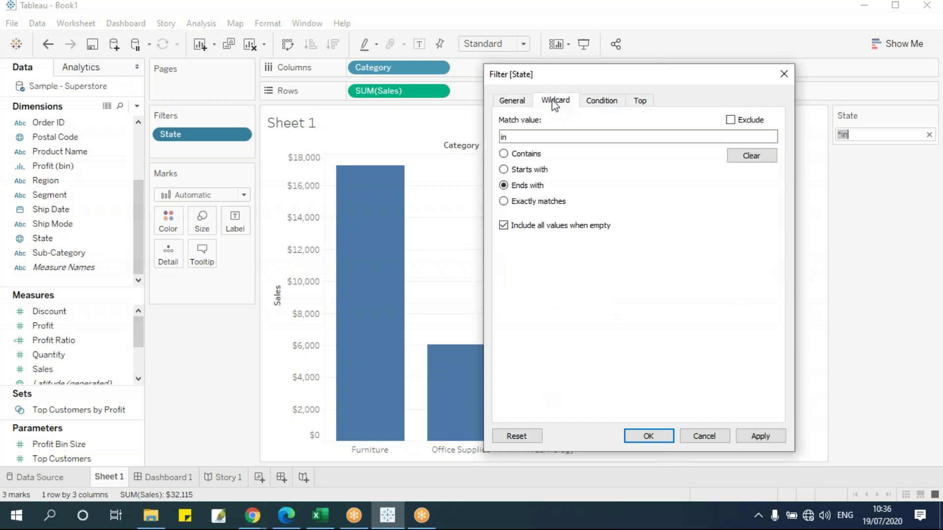
click(648, 435)
- Edit the State filter's wildcard to Contains "are", apply it, compare it with the chart and accept it
click(242, 135)
click(240, 154)
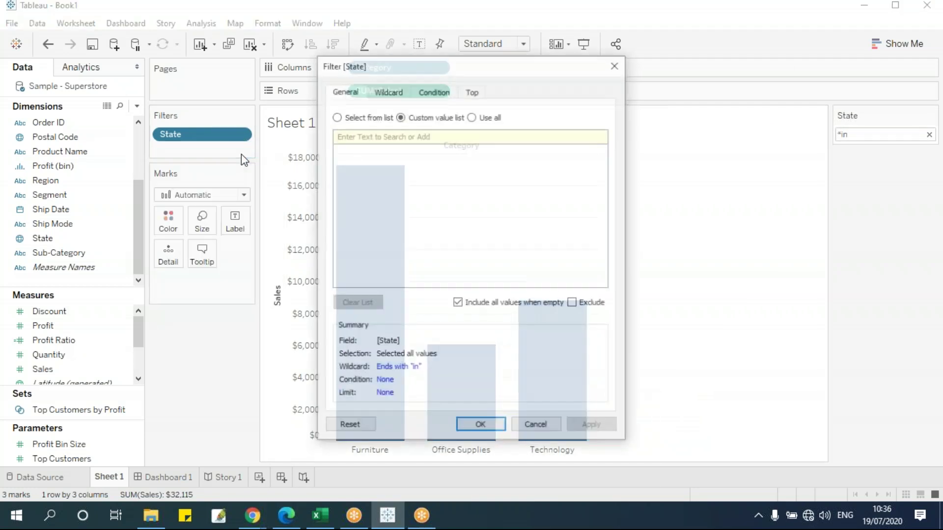
click(386, 90)
click(365, 143)
drag(358, 128, 285, 128)
key(BackSpace)
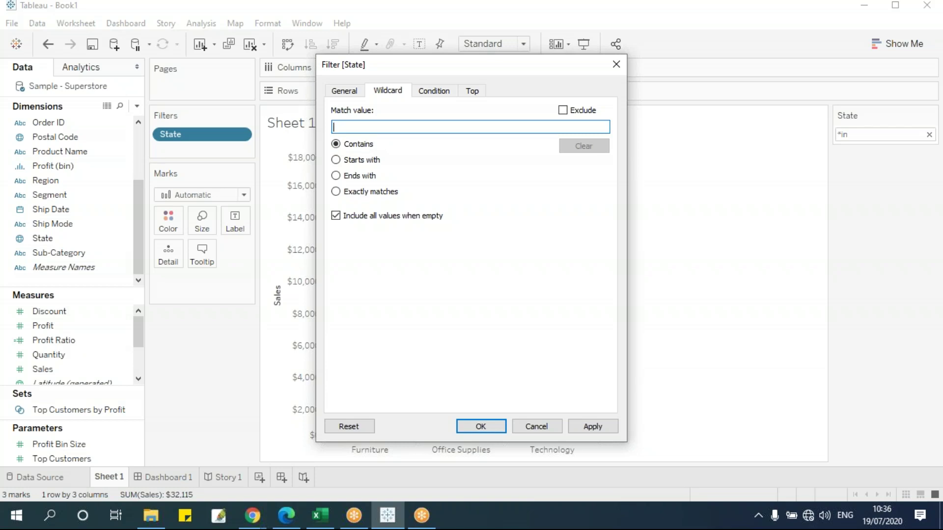
text(are)
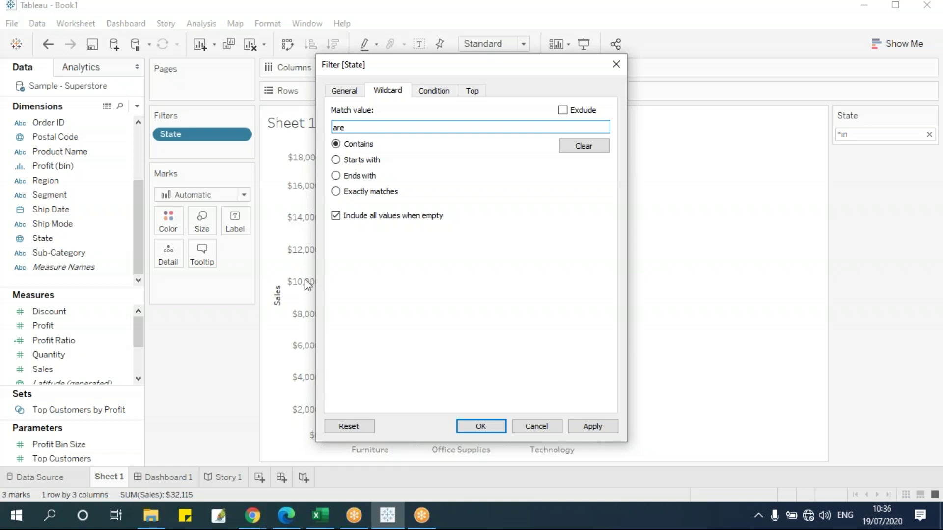
click(592, 427)
drag(526, 70, 762, 88)
drag(697, 145, 591, 143)
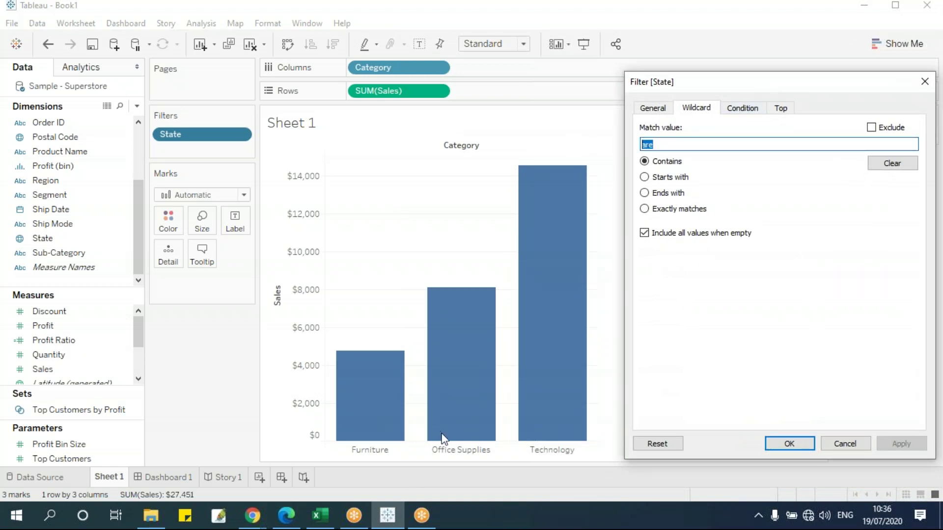
click(685, 142)
drag(705, 142, 582, 139)
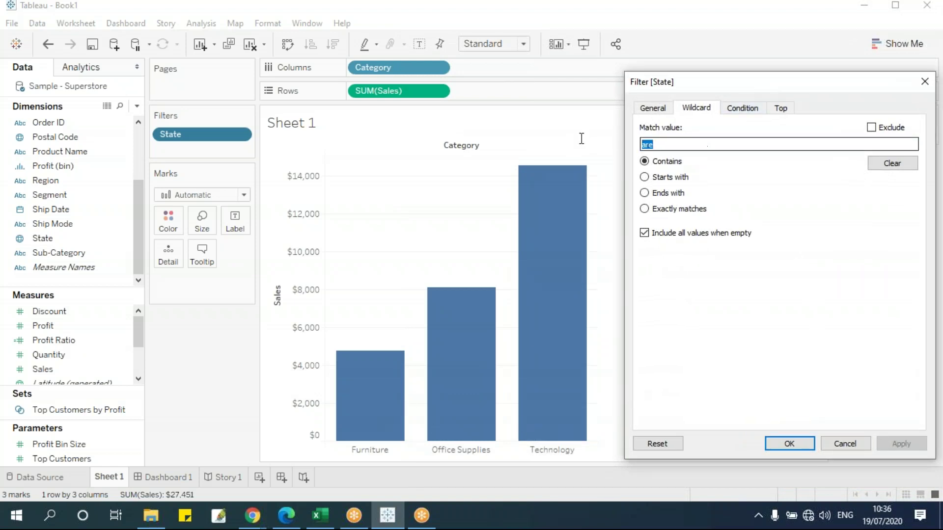
click(789, 444)
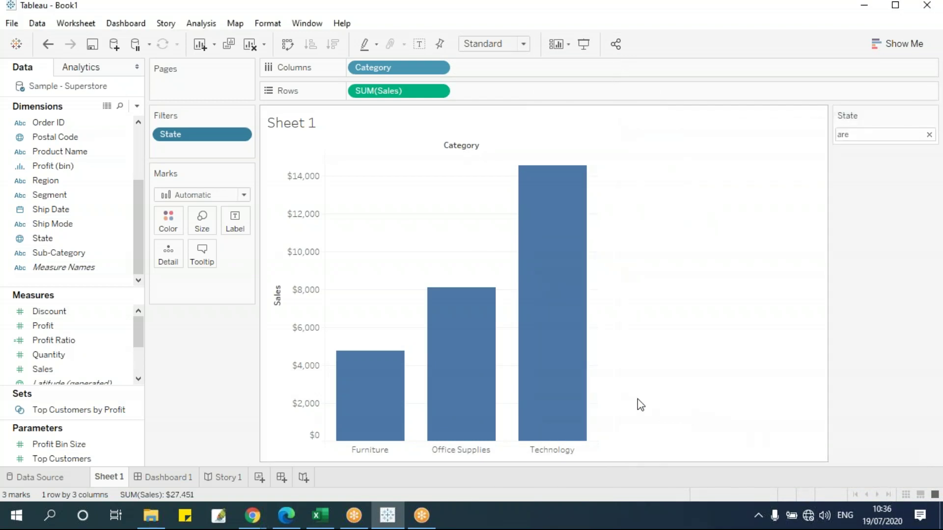
- Reopen the State filter settings and examine the condition options: None, By field and By formula
mouse_move(525, 365)
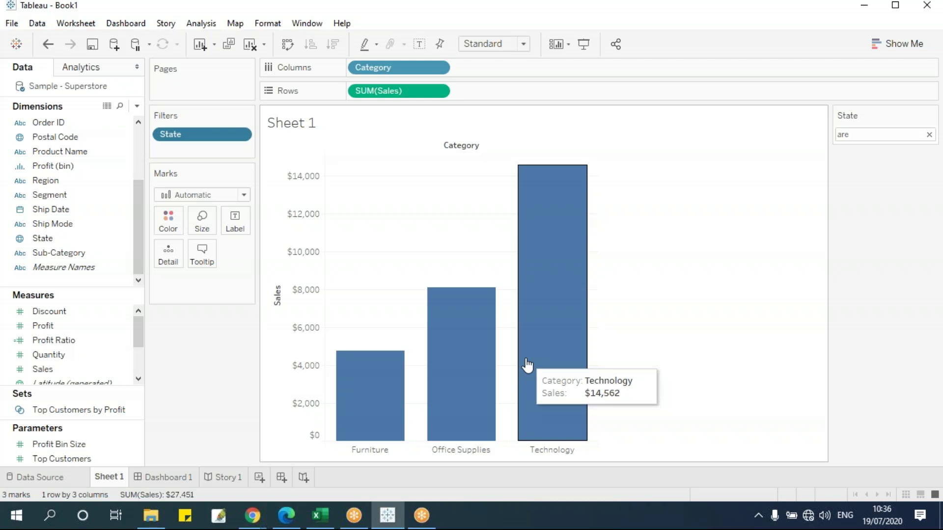
click(240, 135)
click(231, 150)
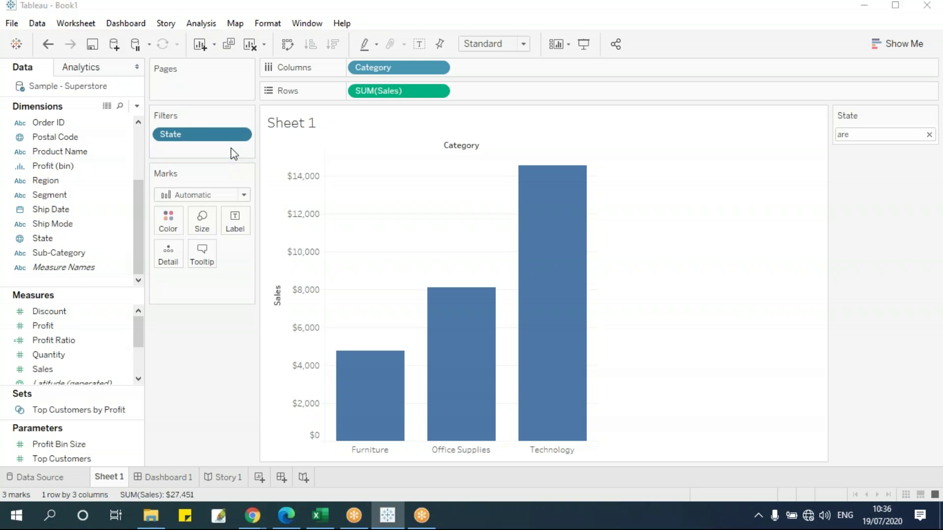
drag(424, 70, 510, 99)
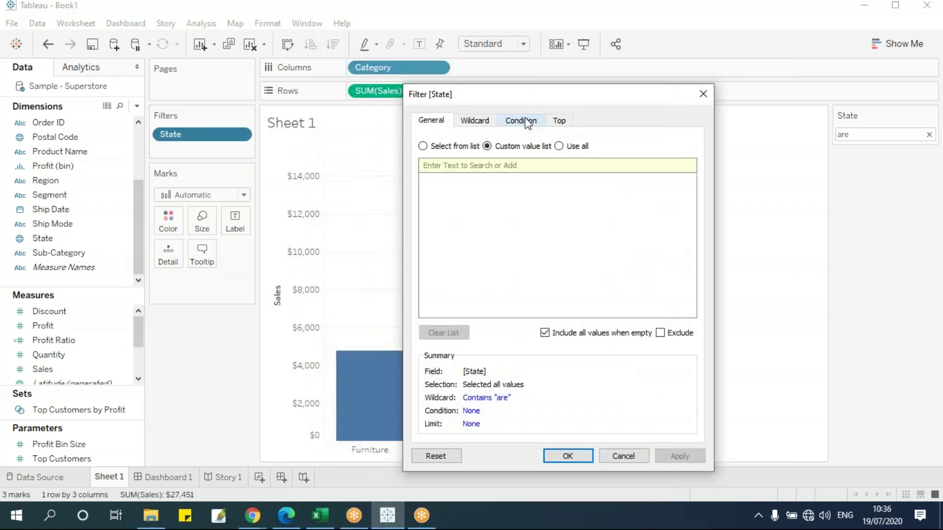
click(521, 120)
drag(582, 102, 524, 75)
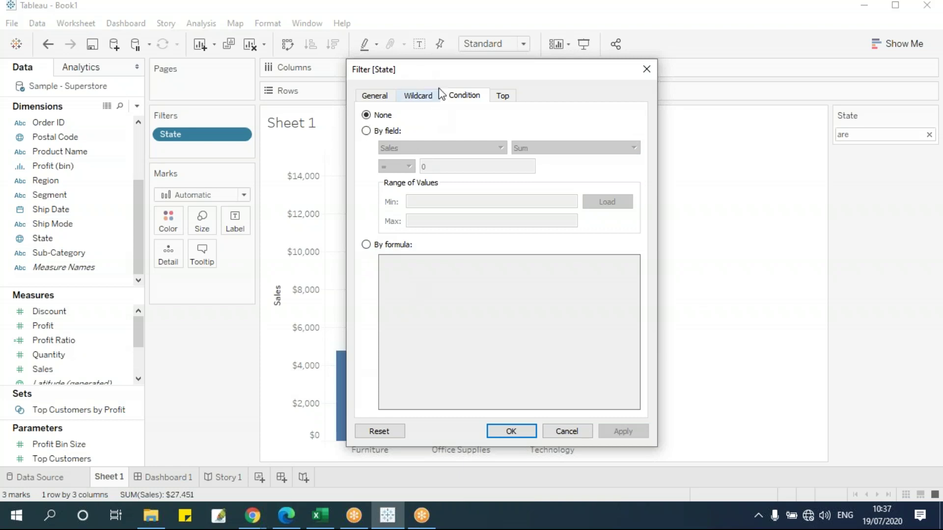
drag(436, 72, 488, 73)
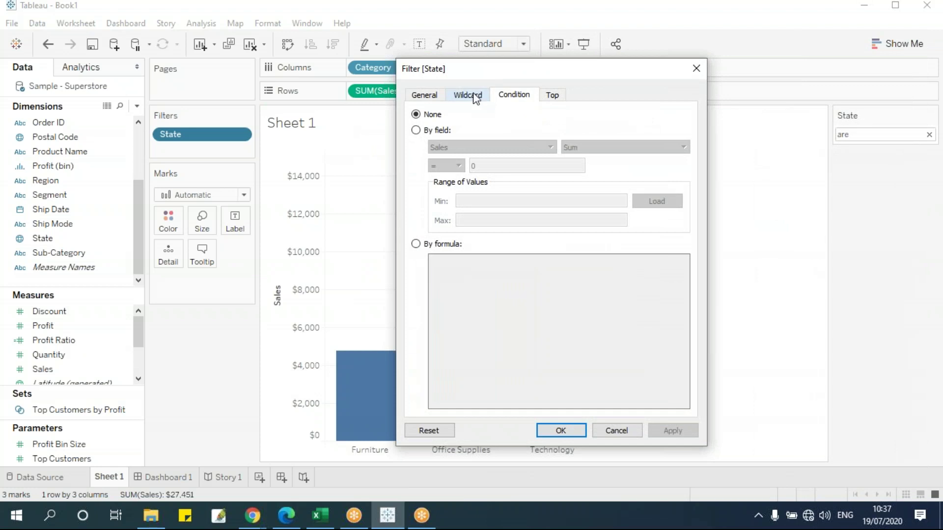
- Clear the State filter's wildcard match value and enter "are" again with the Contains option
click(471, 96)
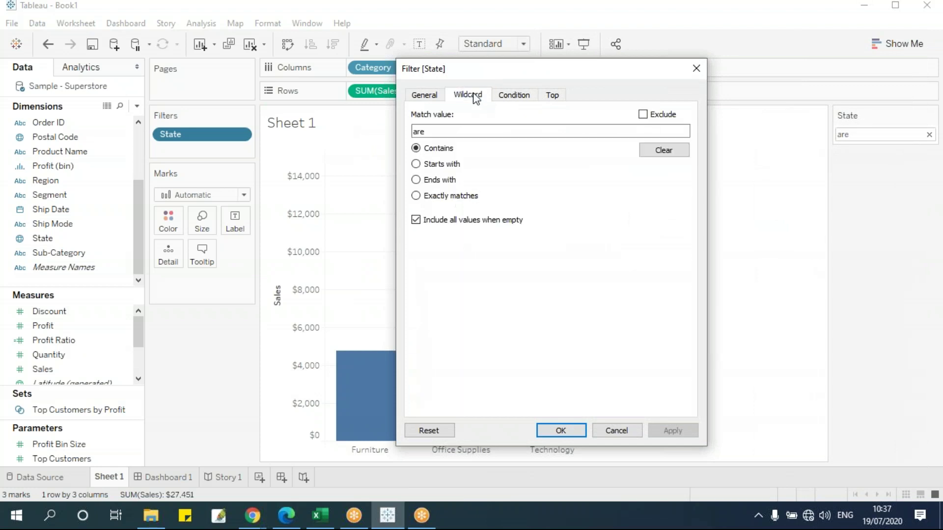
click(664, 151)
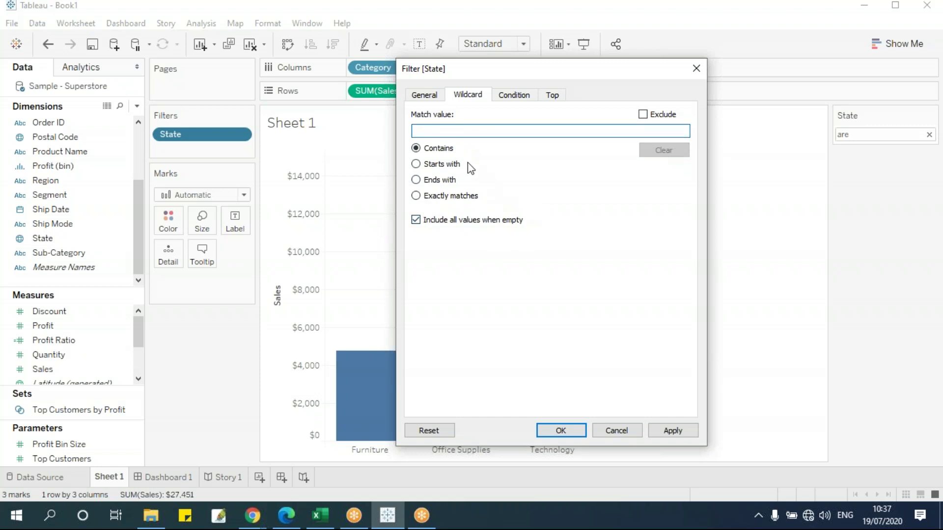
text(are)
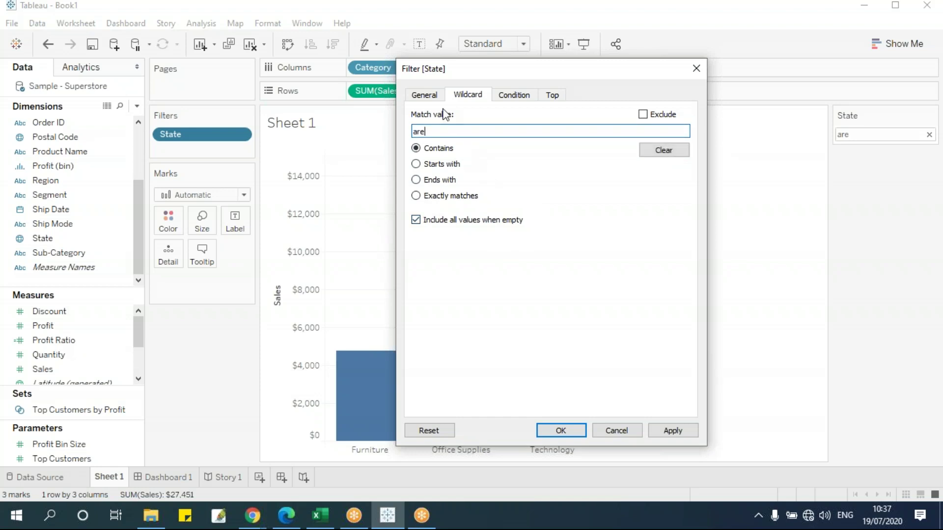
- Review how the general summary of the State filter reflects its wildcard and condition settings
click(431, 96)
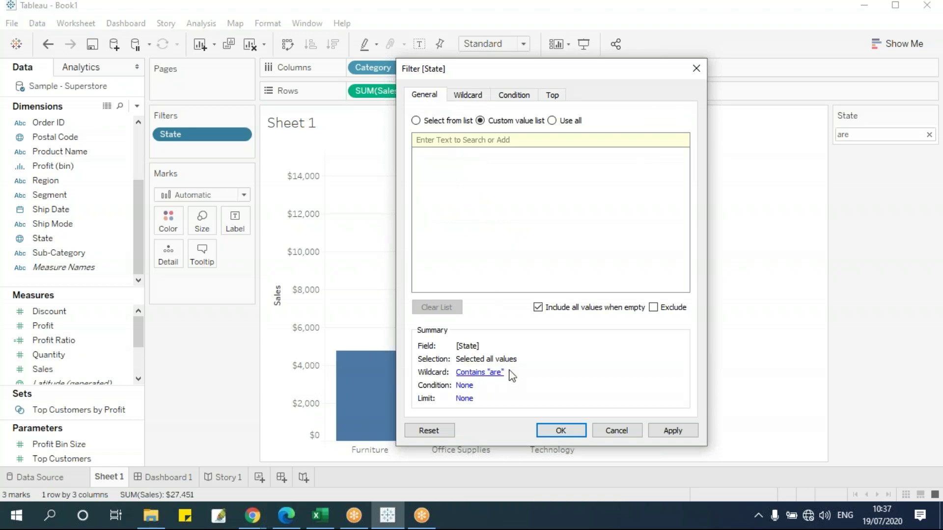
drag(496, 77, 328, 32)
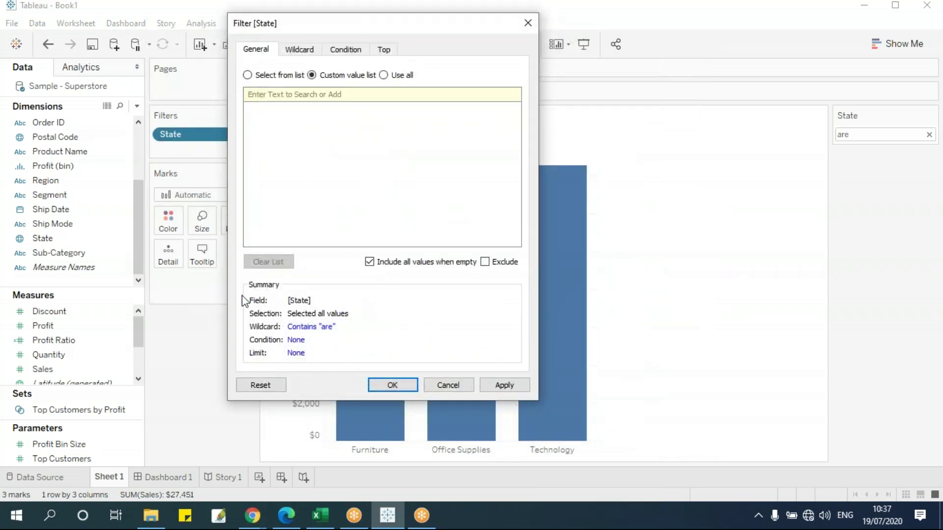
click(304, 49)
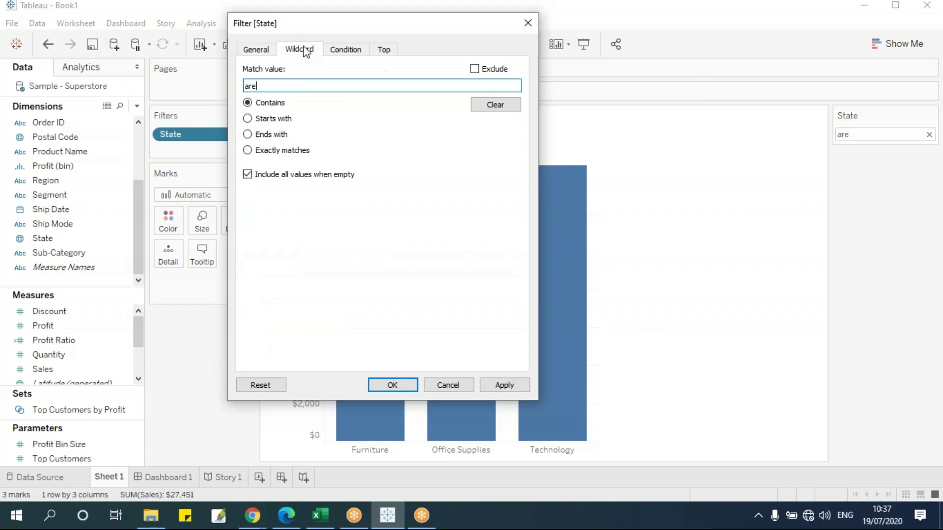
click(262, 51)
click(309, 50)
click(355, 51)
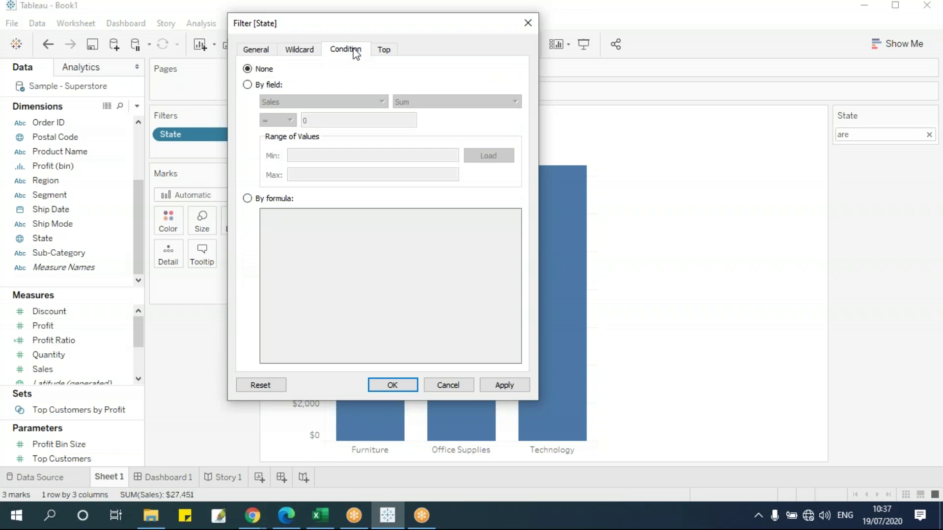
click(295, 51)
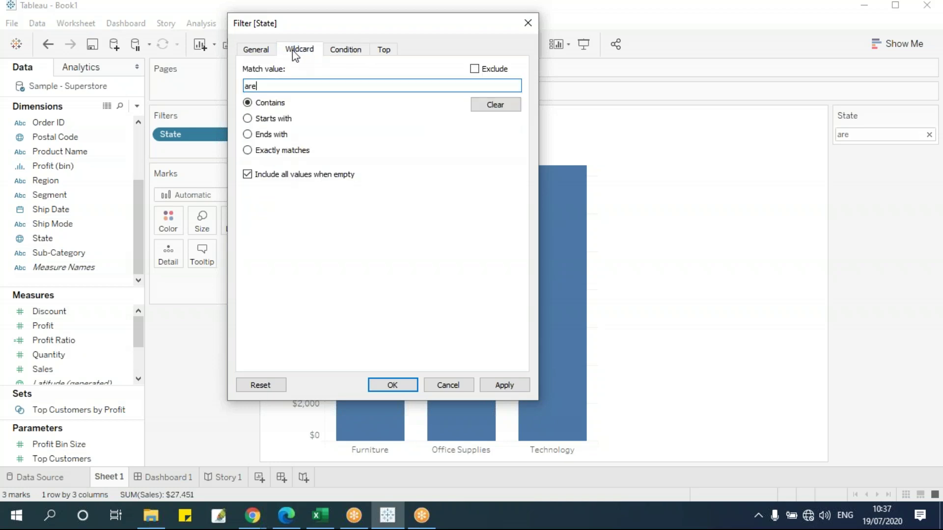
click(261, 51)
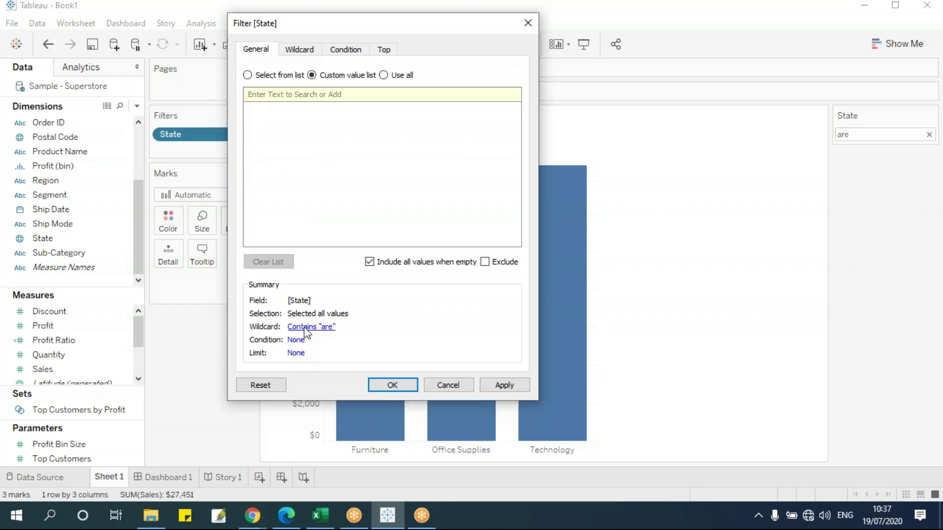
- Clear the State filter's wildcard match value
click(304, 327)
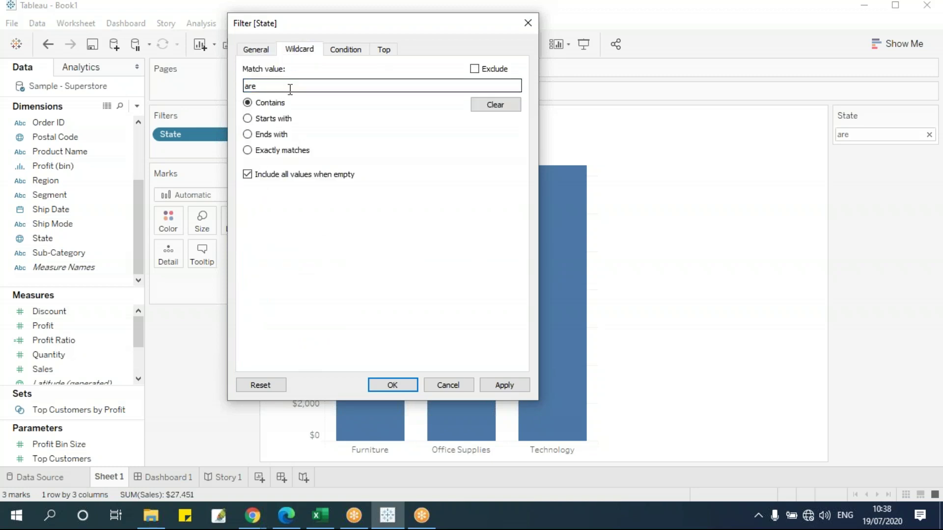
drag(320, 88, 196, 88)
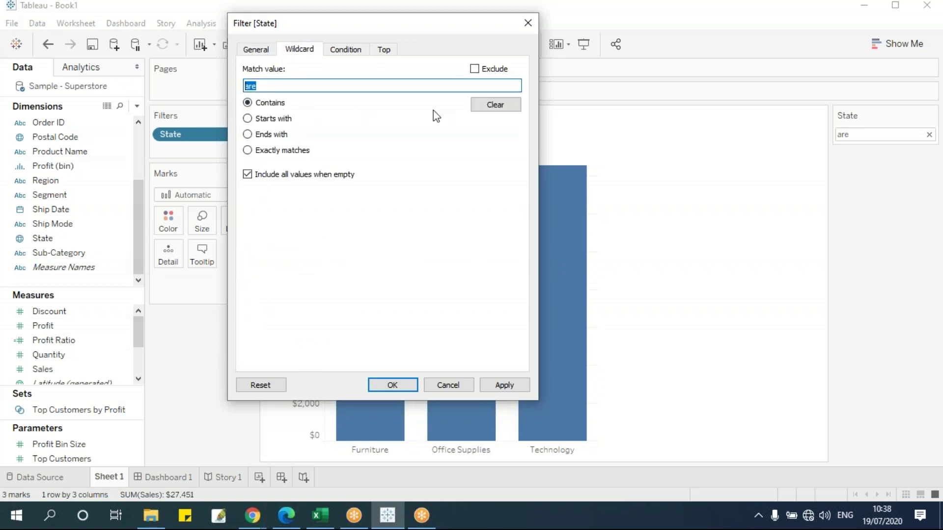
click(490, 105)
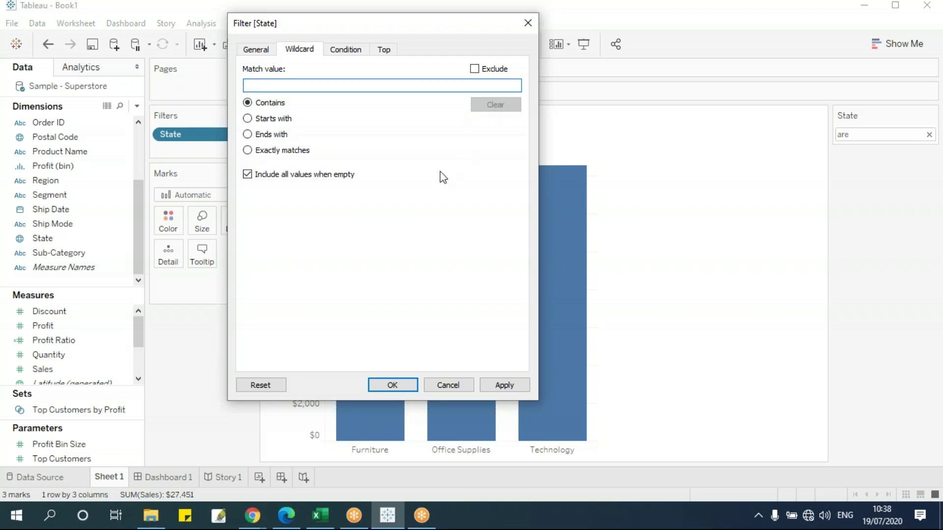
- Set the State filter's condition to By field, using Sales aggregated as Sum
click(346, 50)
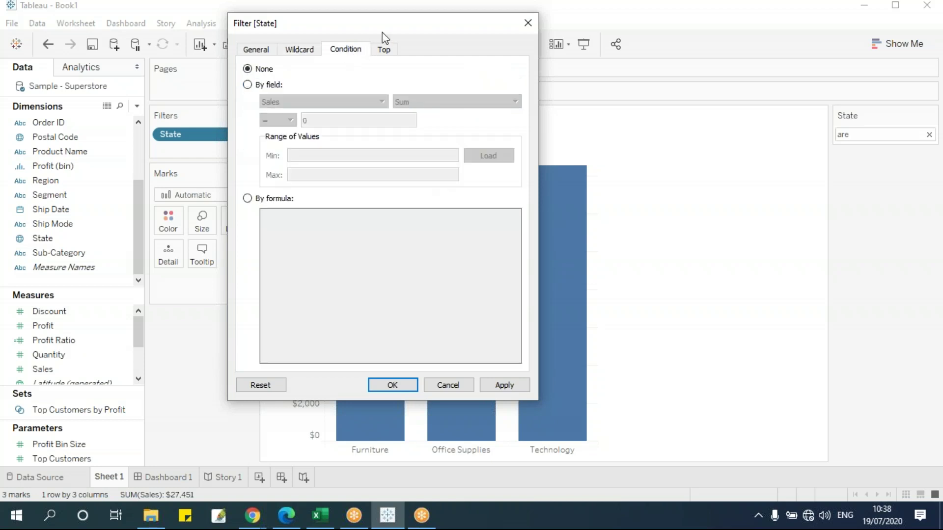
drag(410, 63, 466, 104)
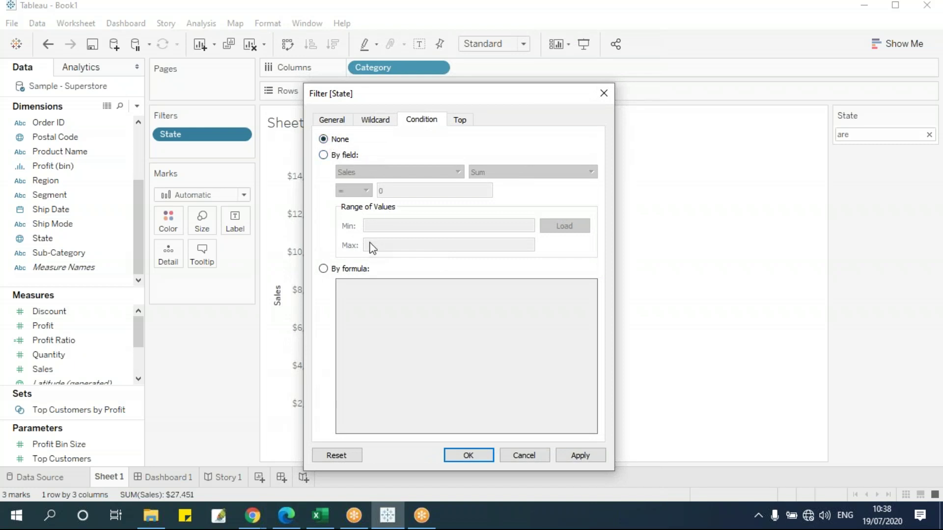
click(333, 156)
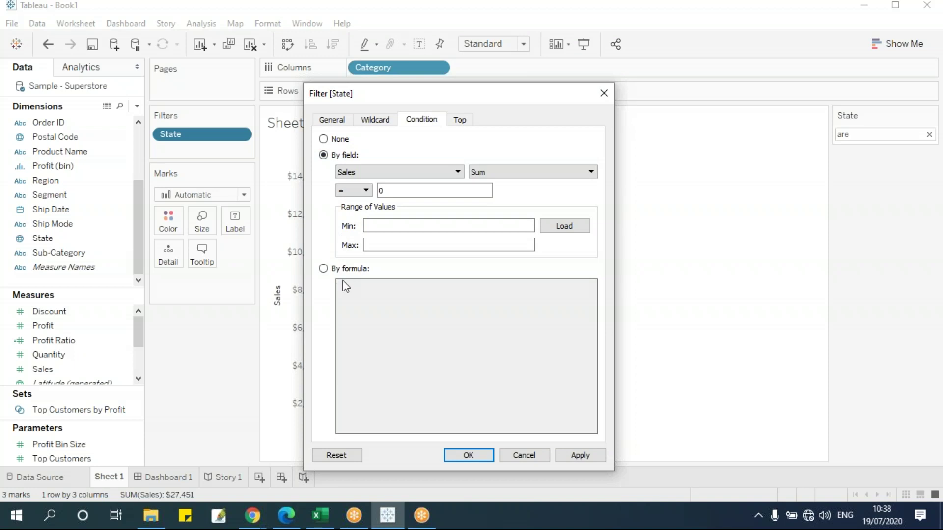
click(412, 173)
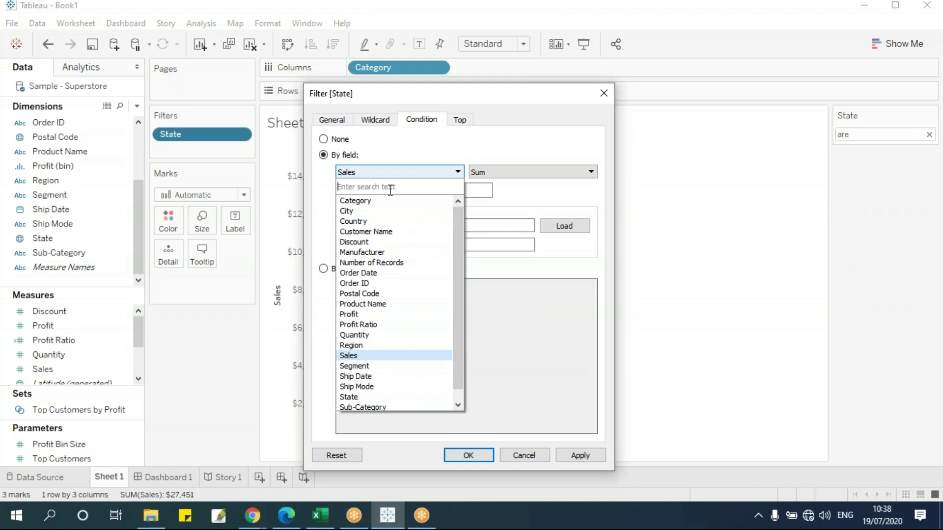
click(385, 355)
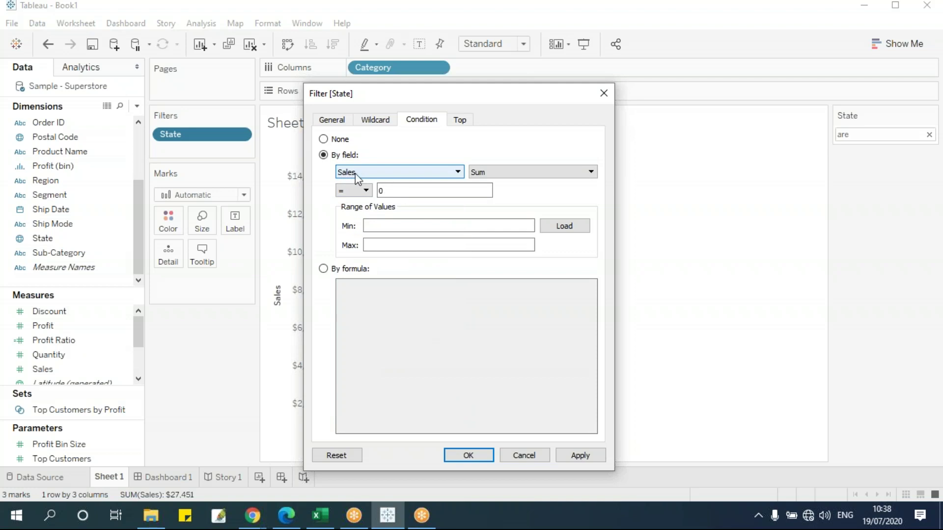
click(555, 176)
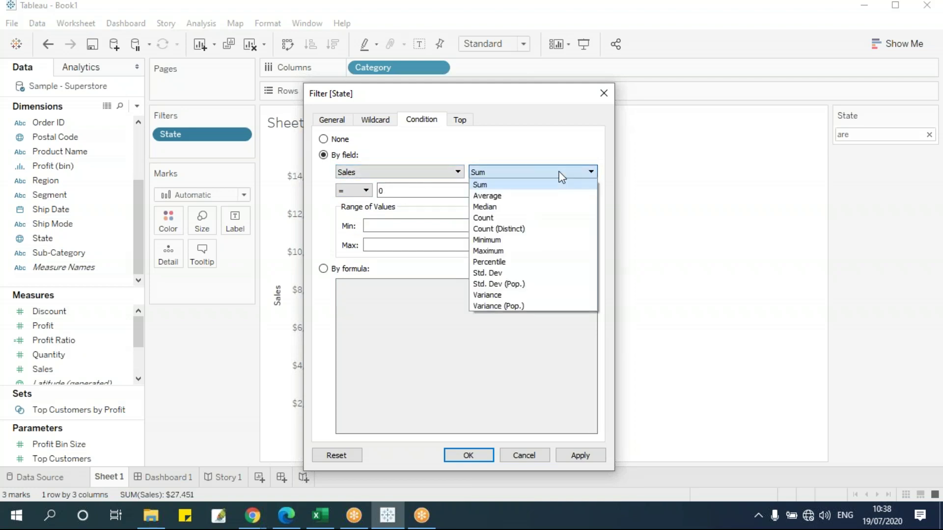
click(495, 186)
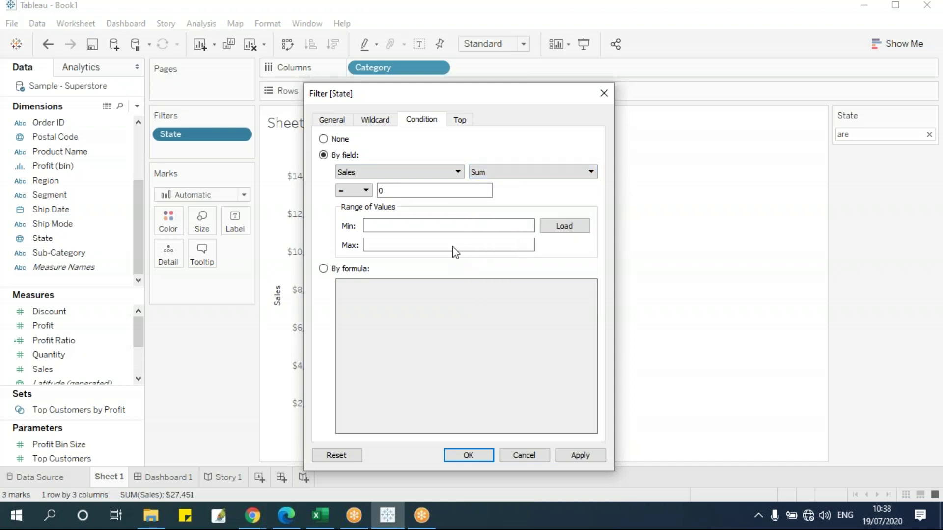
- Require Sum of Sales >= 300000 in the State filter's condition, apply it and accept the filter
click(370, 193)
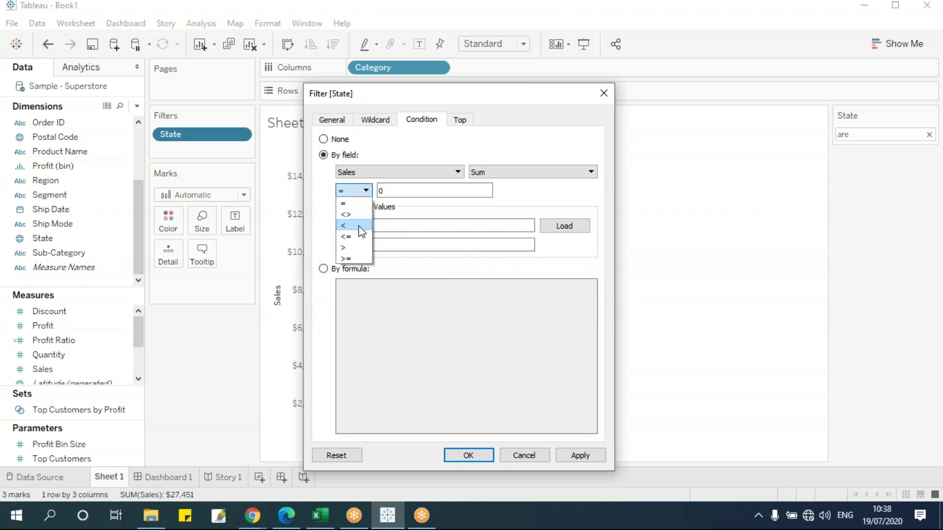
click(352, 258)
click(395, 190)
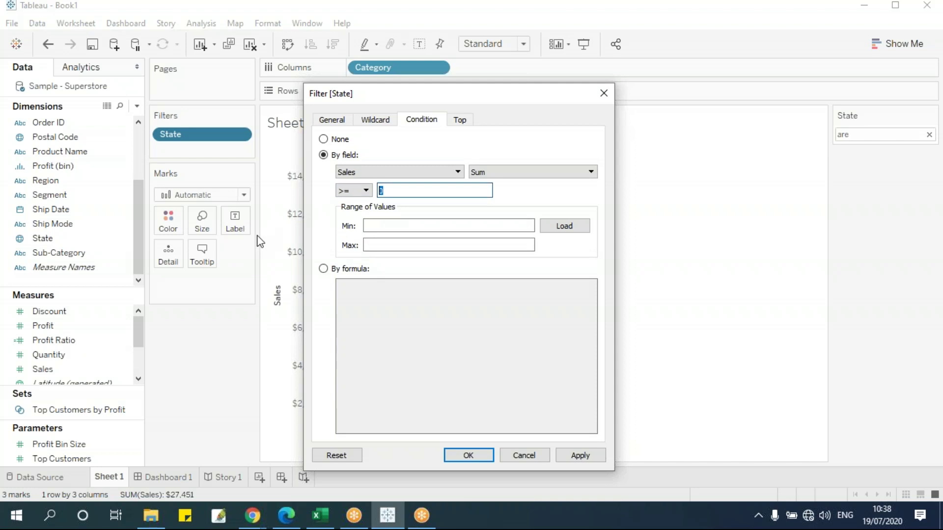
drag(388, 107, 462, 84)
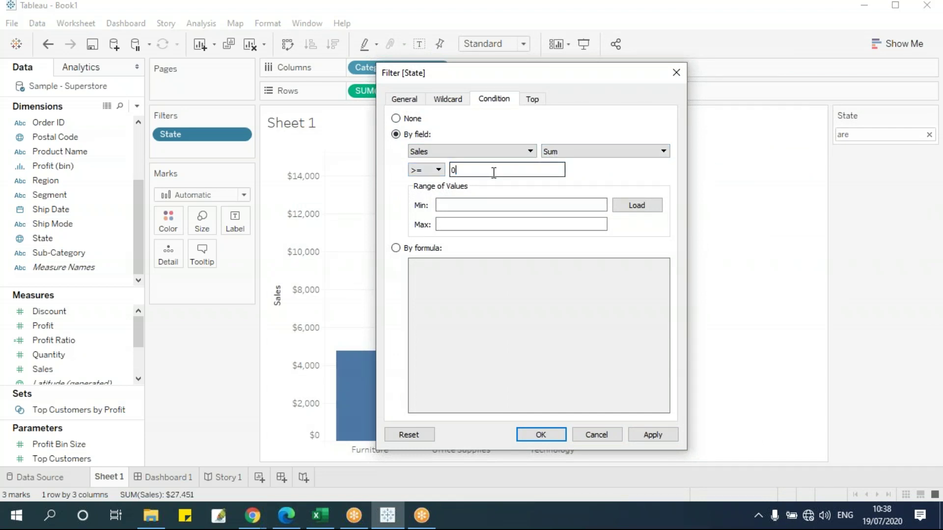
double_click(448, 173)
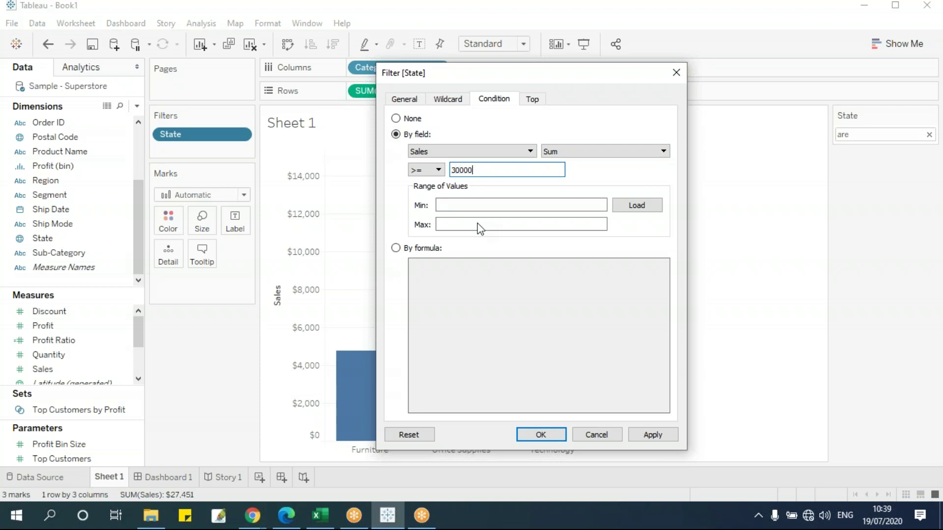
drag(511, 80, 761, 74)
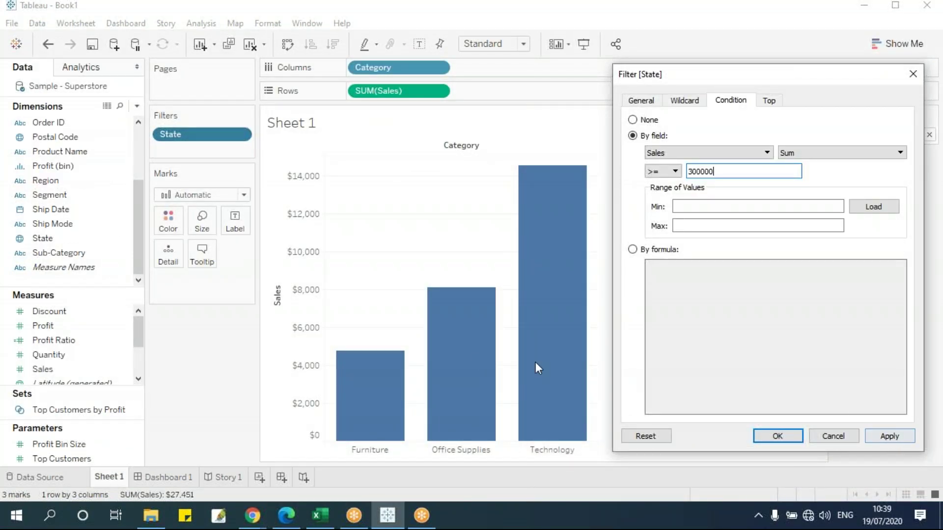
click(889, 436)
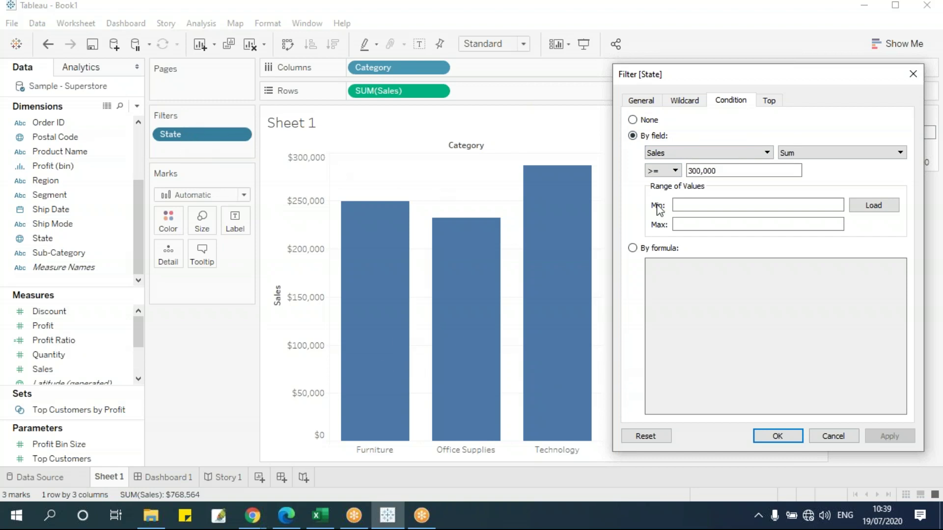
click(693, 170)
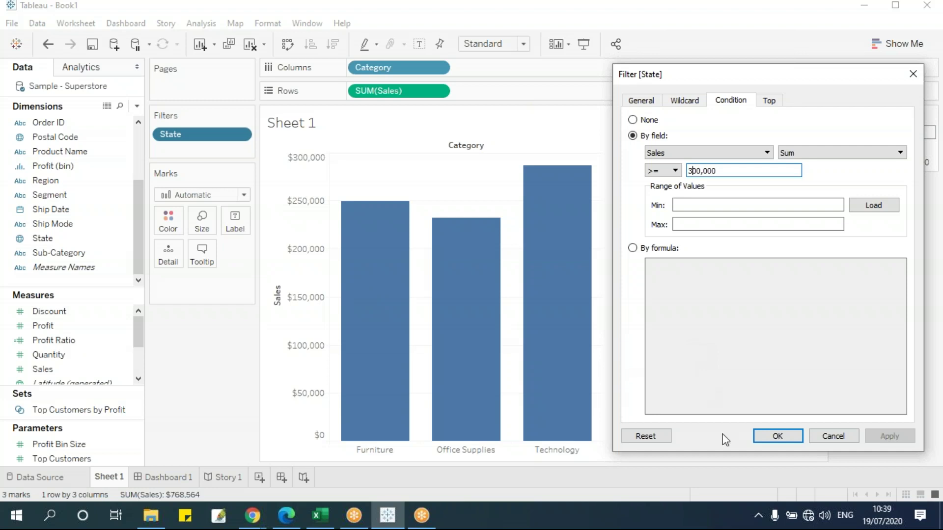
click(781, 437)
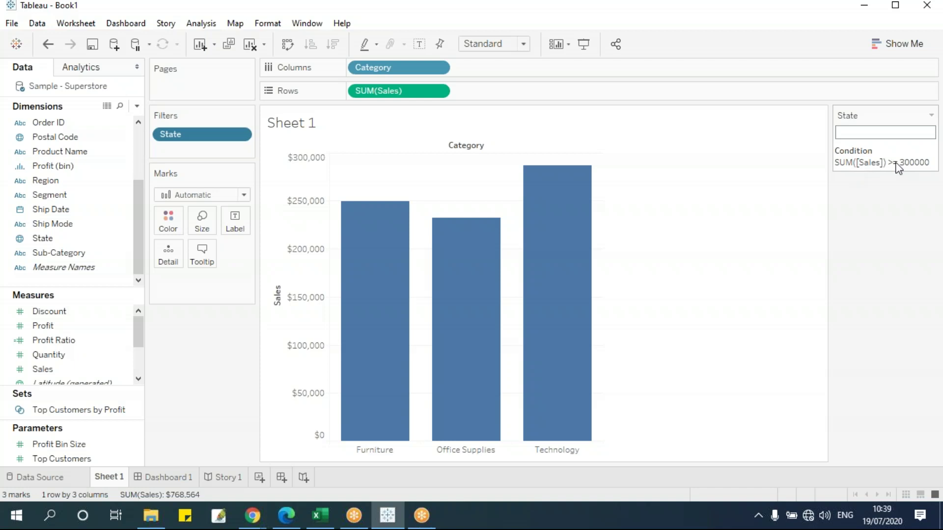
- Swap the fields so State is on Columns and Category is a filter with all its values selected
drag(185, 137, 486, 70)
drag(403, 72, 211, 145)
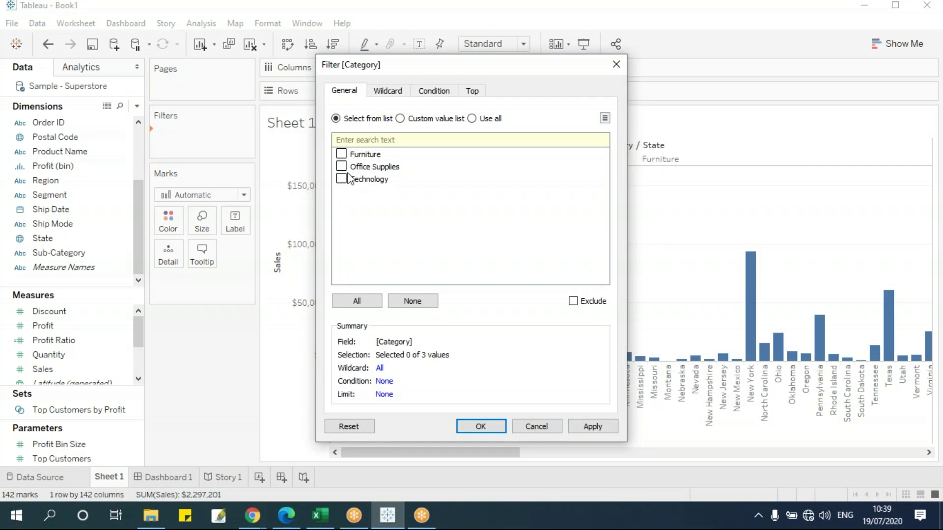
click(357, 301)
click(480, 427)
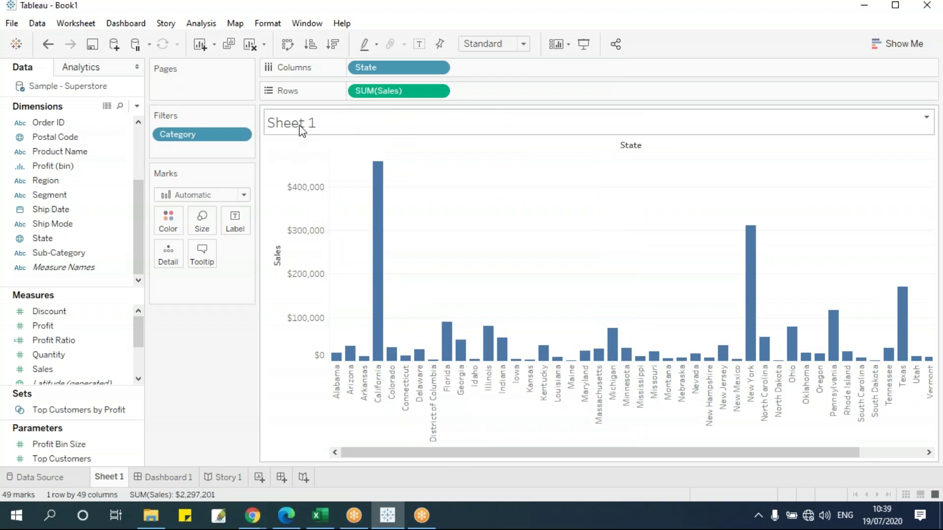
- Filter State on Columns by the field condition Sum of Sales >= 100000 and apply it
click(437, 68)
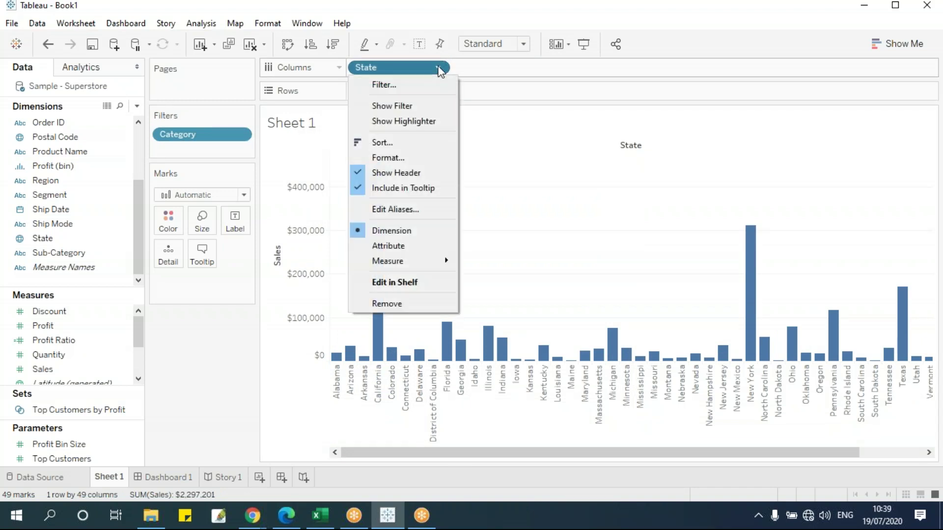
click(402, 84)
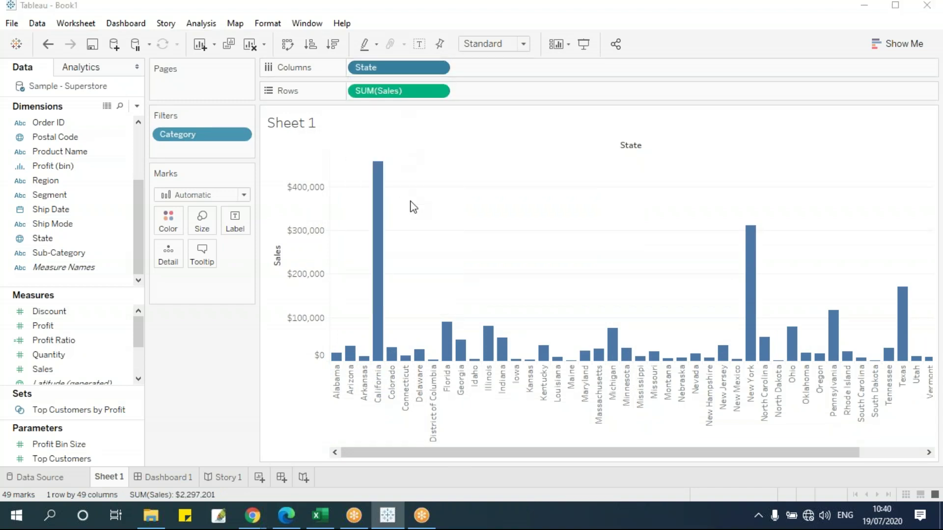
click(434, 91)
click(362, 127)
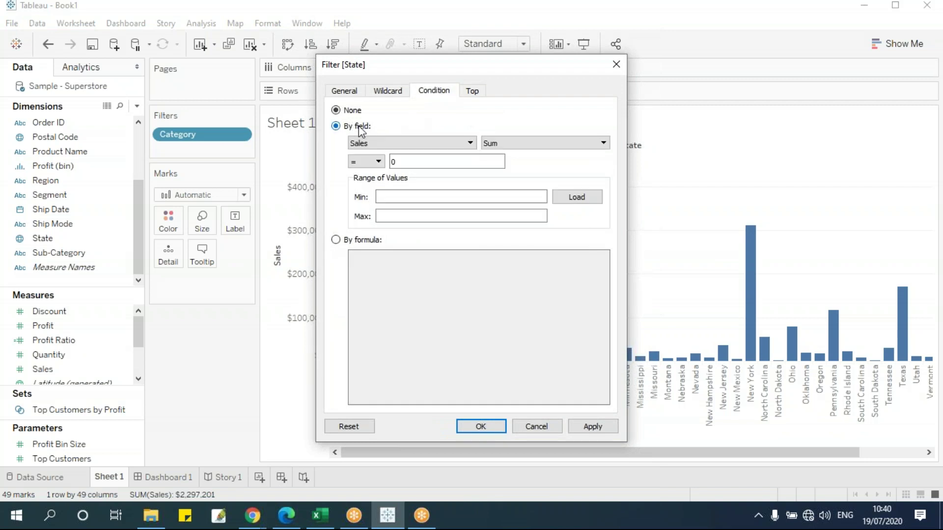
click(378, 162)
click(366, 229)
double_click(393, 162)
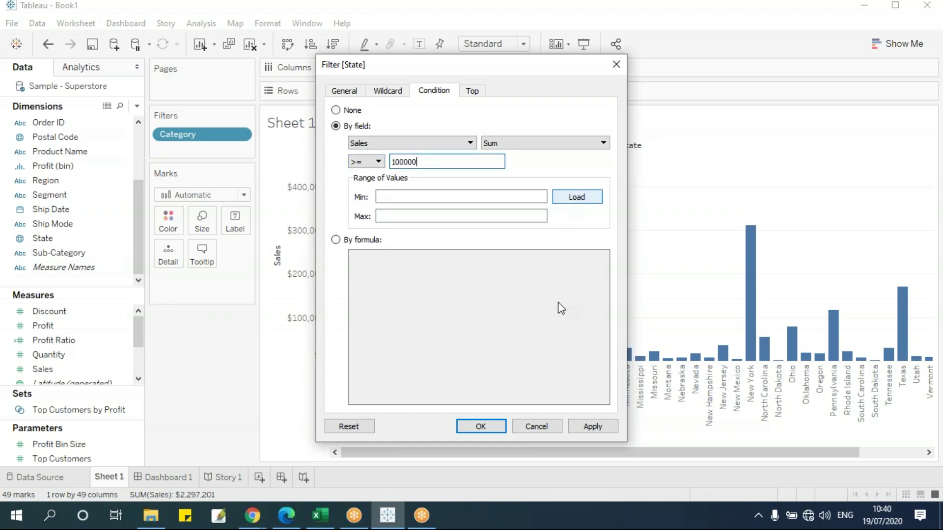
click(586, 427)
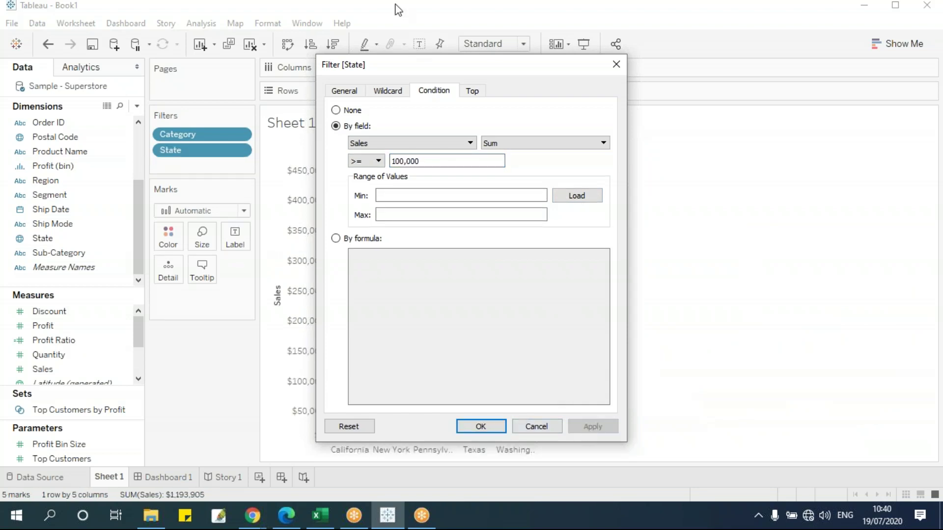
- Raise the State filter's sales threshold to 300,000, apply it and accept the filter
drag(426, 74, 689, 97)
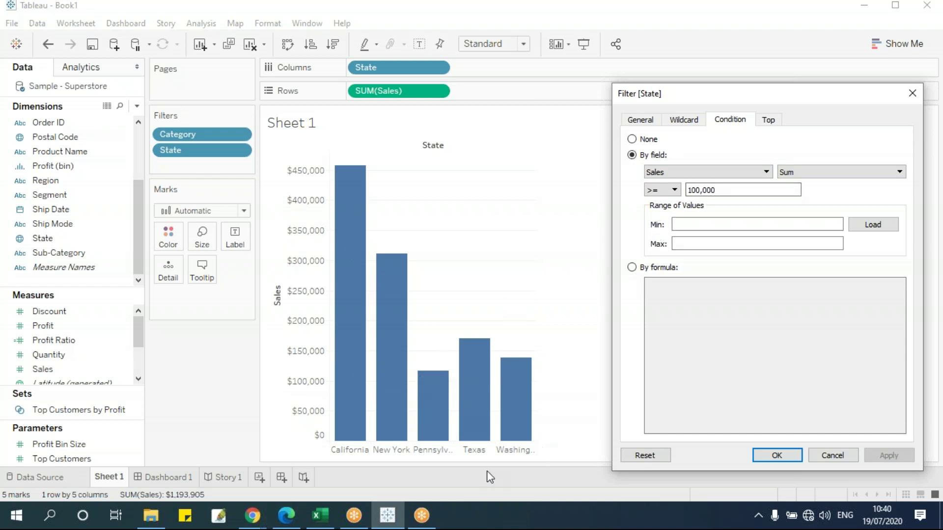
click(695, 192)
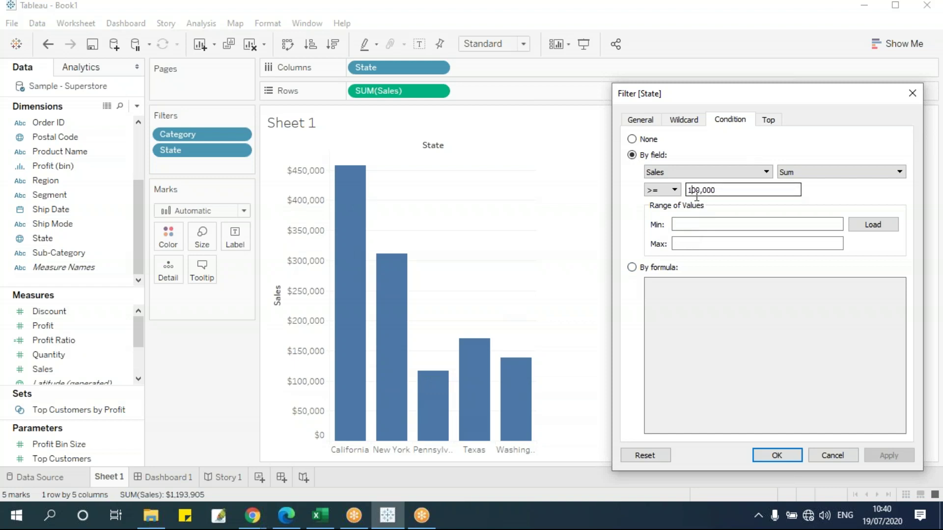
key(BackSpace)
text(3)
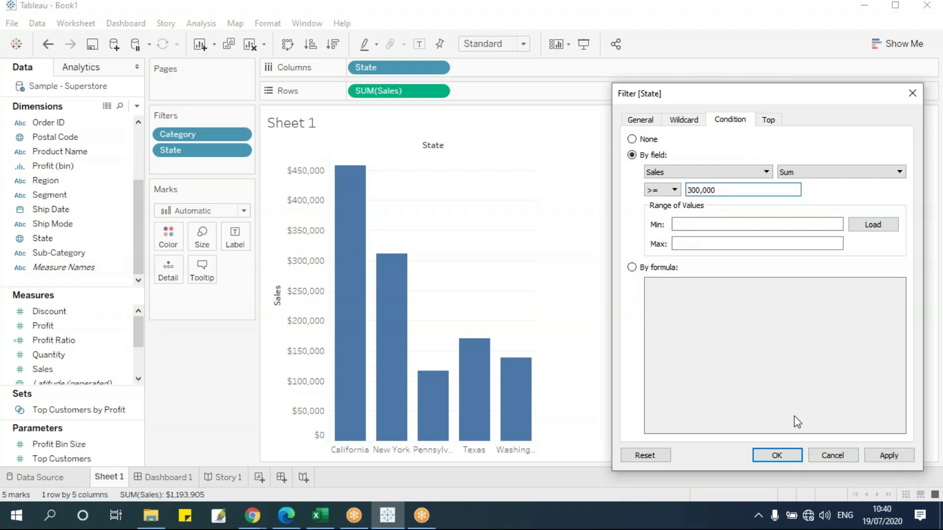
click(884, 459)
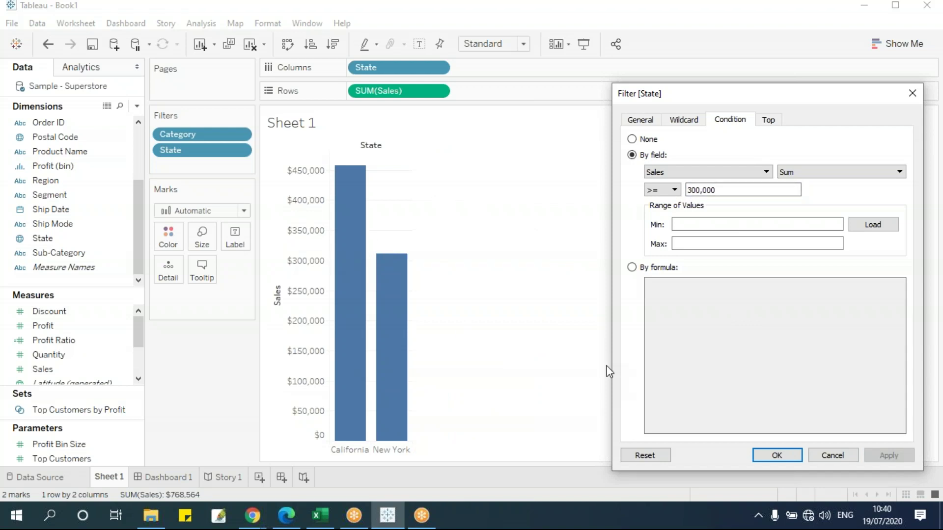
click(779, 456)
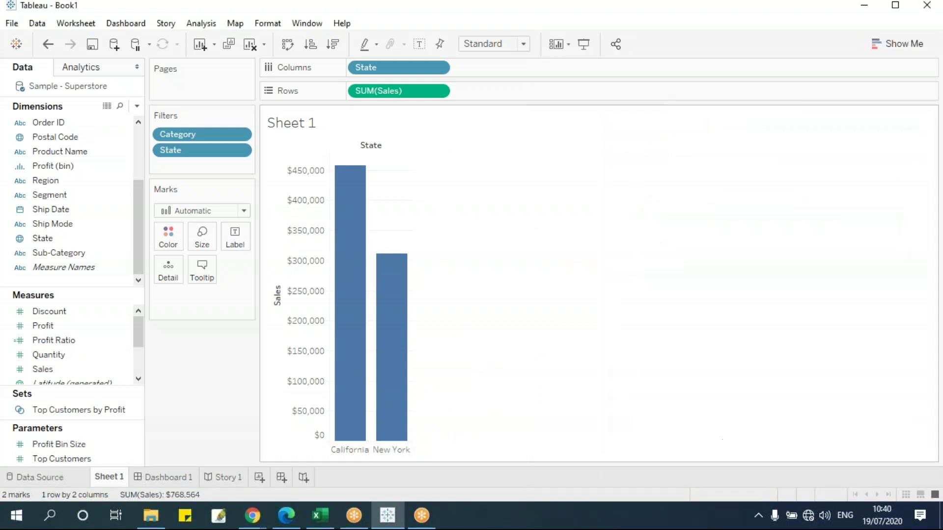
- Move Category from the filters back to Columns and remove State from Columns
drag(207, 132, 507, 64)
drag(406, 66, 206, 398)
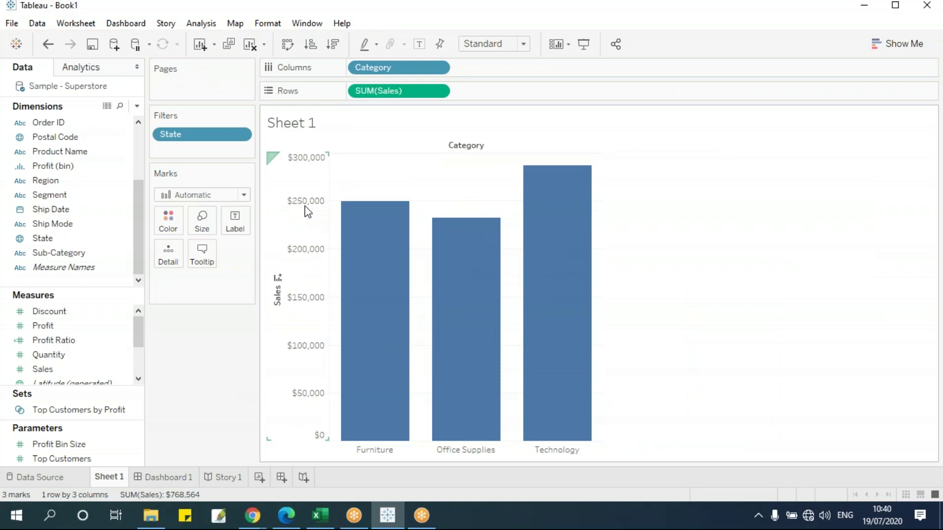
mouse_move(379, 215)
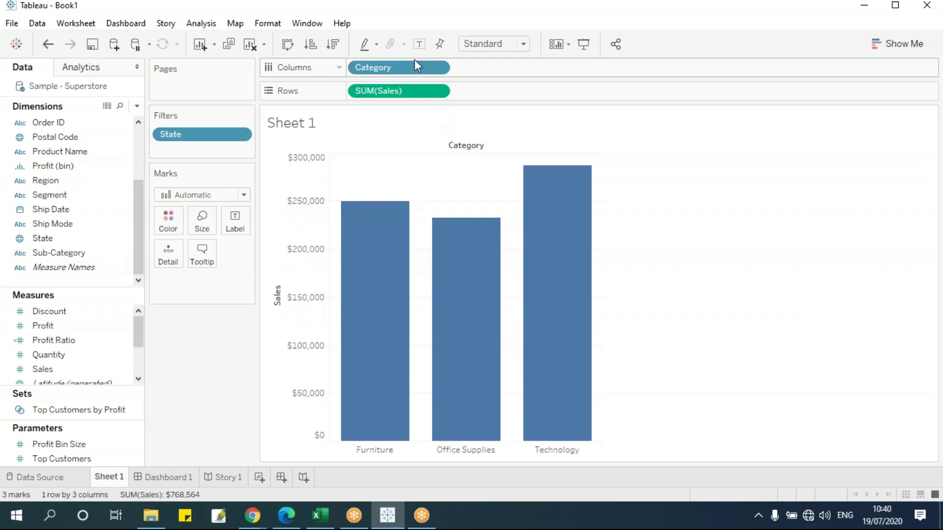
- Try the =, <> and < operators in the State filter's 300,000 sales condition and cancel the changes
click(240, 136)
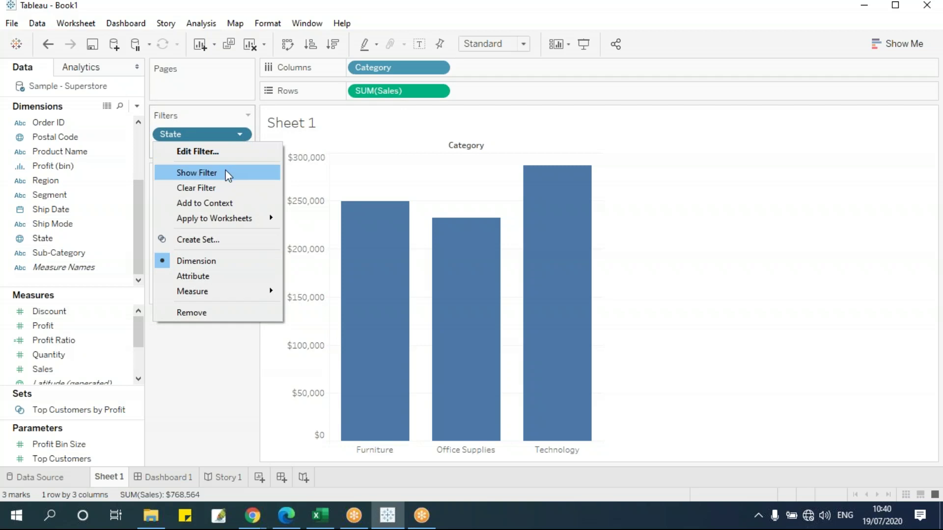
click(228, 153)
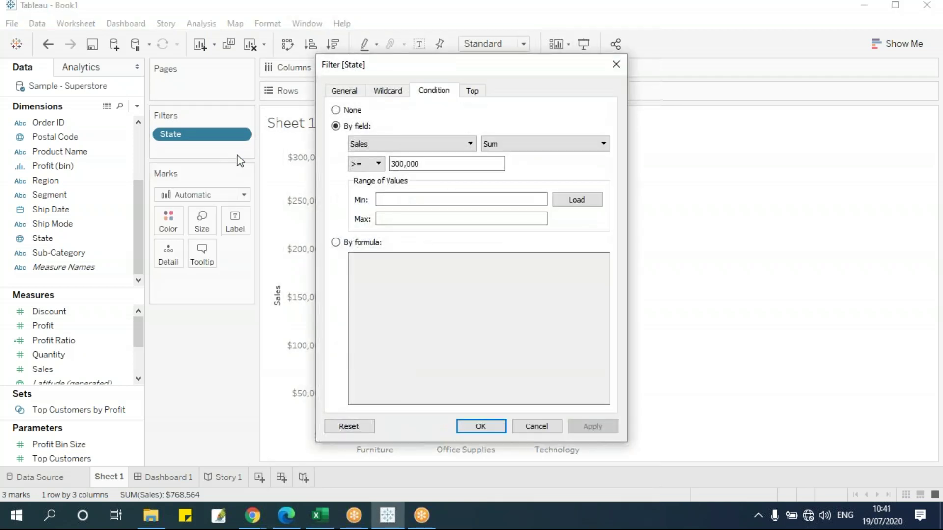
drag(456, 71, 633, 89)
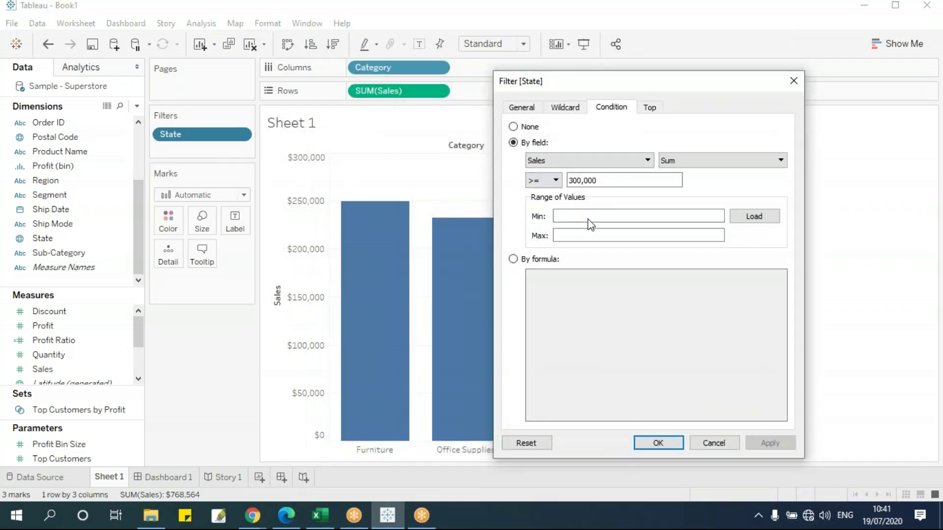
click(556, 181)
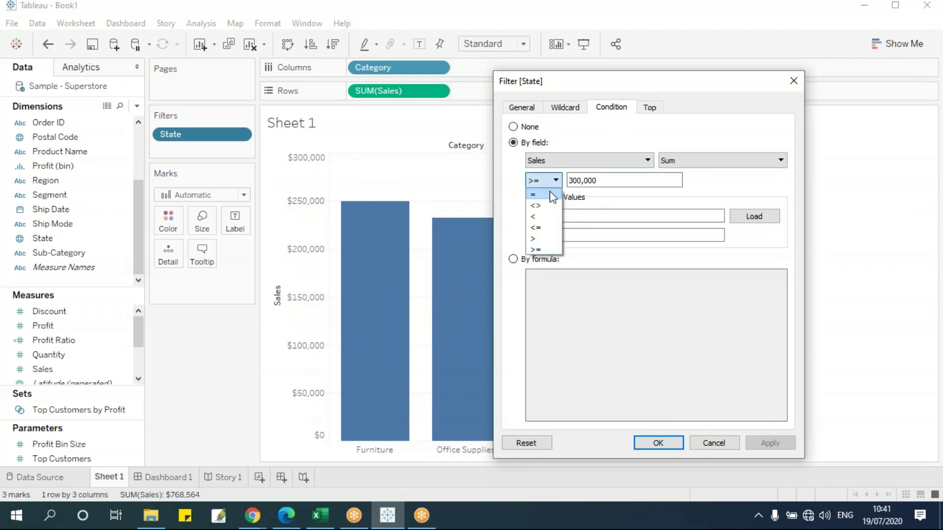
click(545, 192)
click(617, 180)
double_click(617, 179)
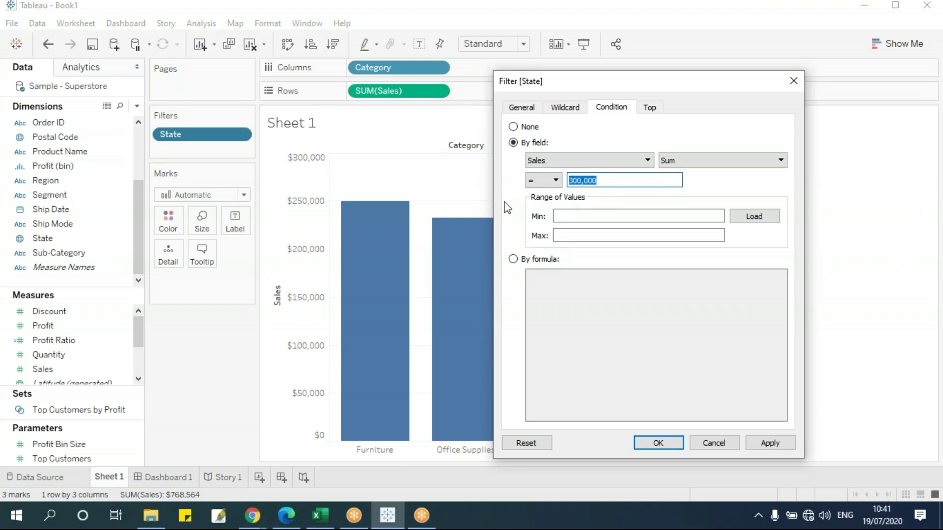
click(555, 180)
click(554, 206)
click(549, 180)
click(546, 215)
double_click(603, 181)
click(554, 180)
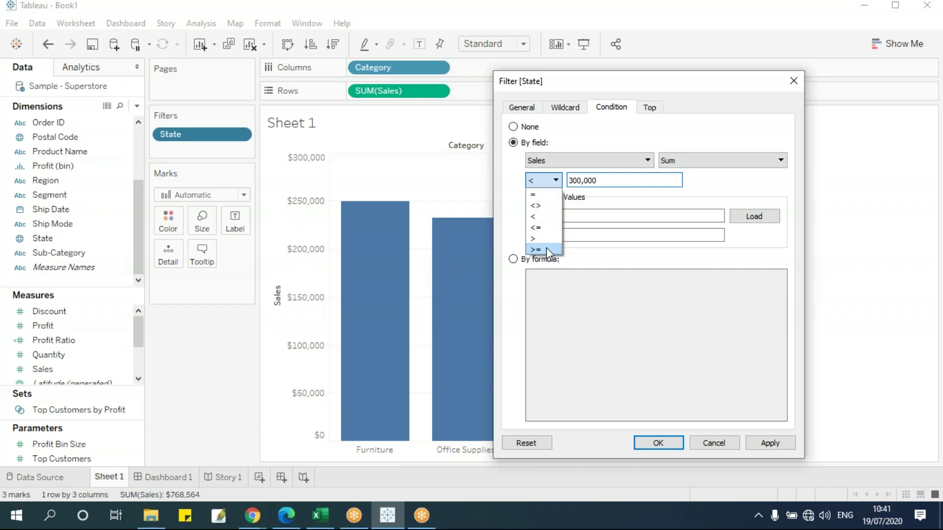
click(612, 184)
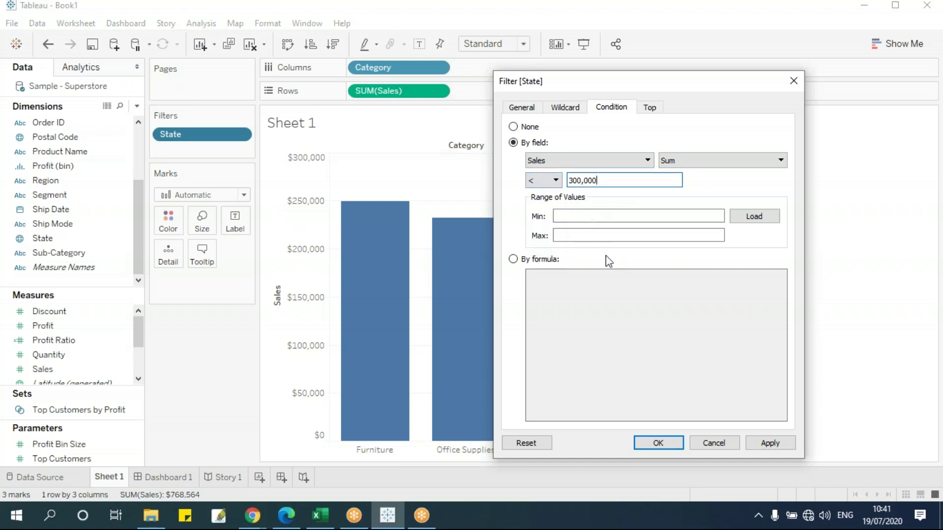
click(701, 443)
- Replace Category with the State filter field on Columns and swap rows and columns so State is on Rows
drag(404, 69, 265, 314)
drag(197, 141, 442, 68)
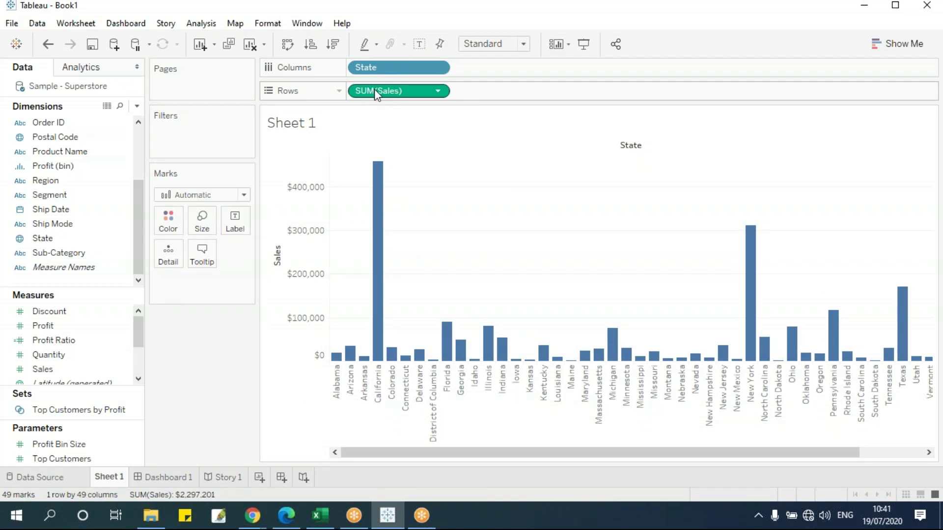
key(ctrl+w)
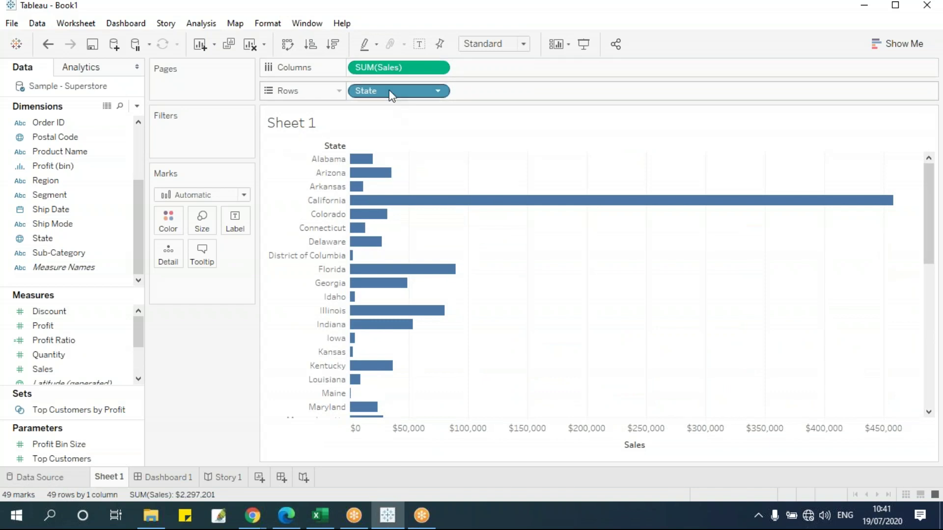
- Add State to the filters with all its values selected while keeping it on Rows
drag(392, 94, 198, 147)
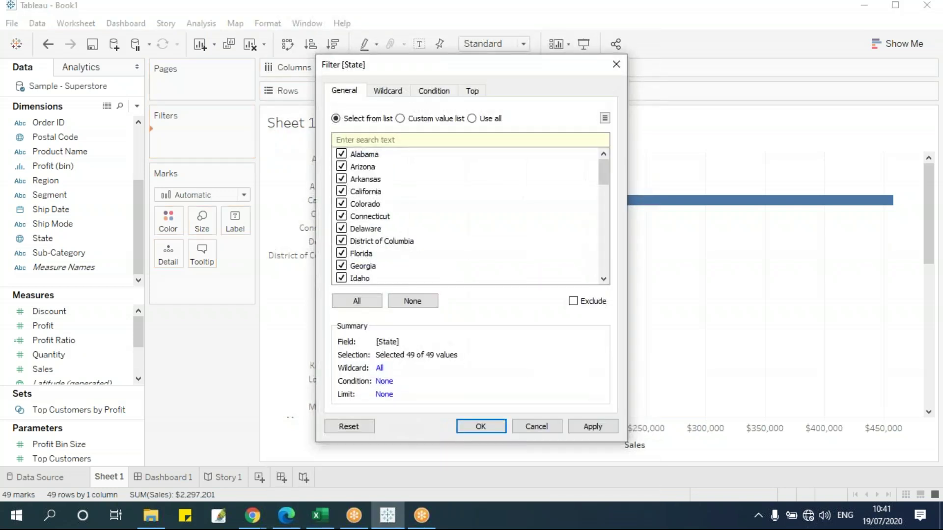
click(480, 427)
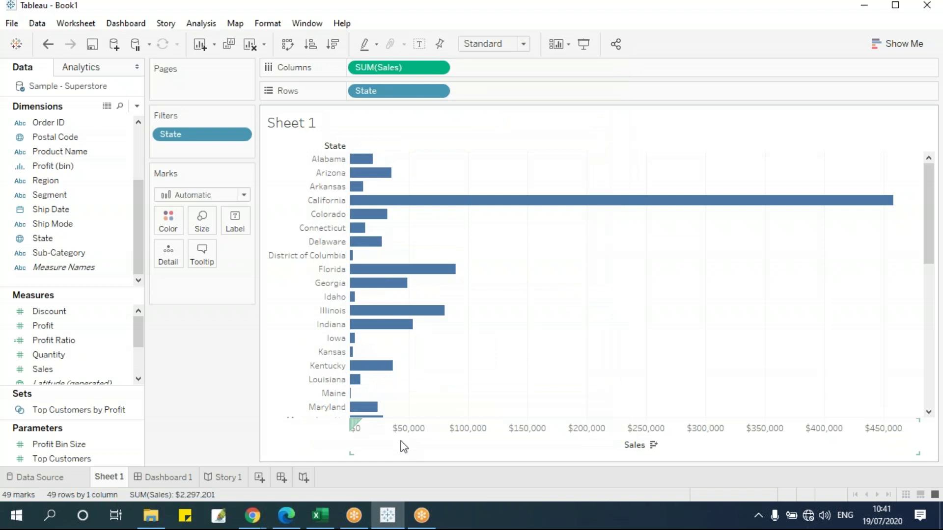
- Reopen the State filter, compare its Condition and Top settings, and enable a Top 10 limit by Sum of Sales
click(240, 134)
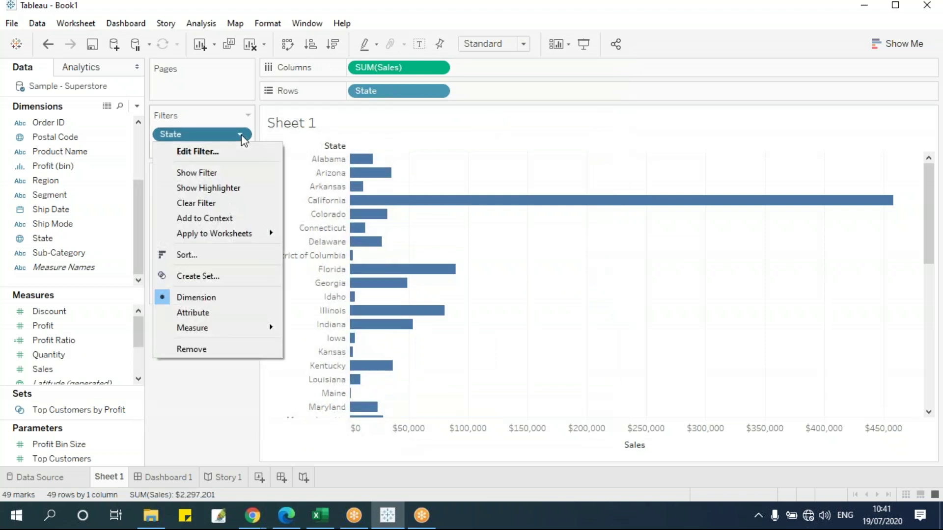
click(236, 152)
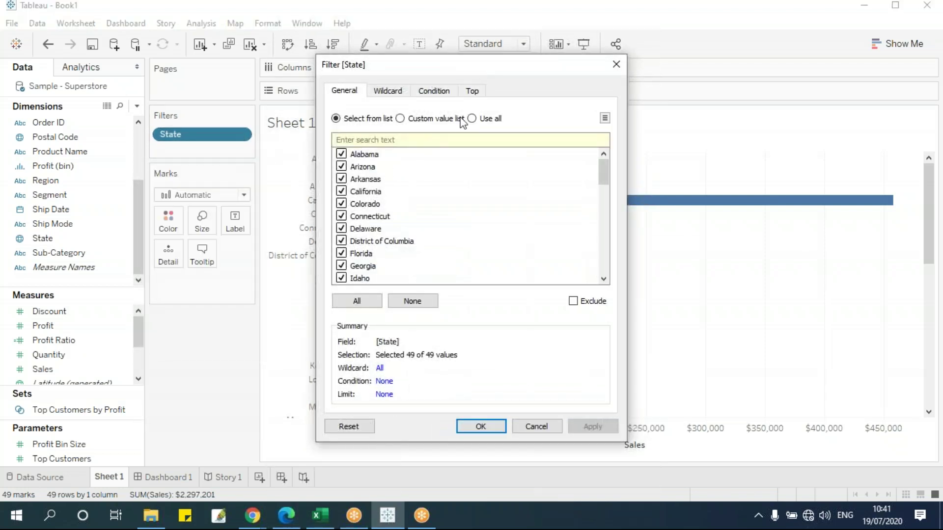
click(471, 93)
drag(482, 74, 583, 88)
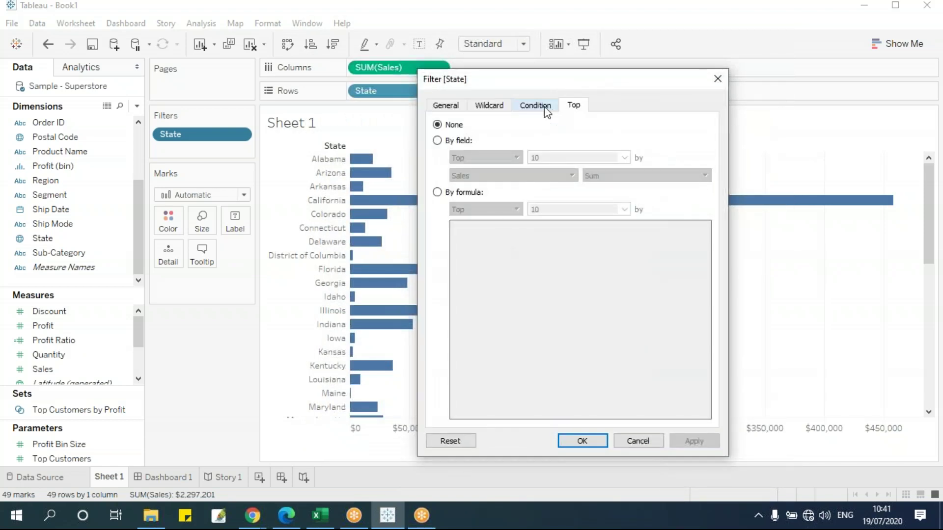
click(546, 110)
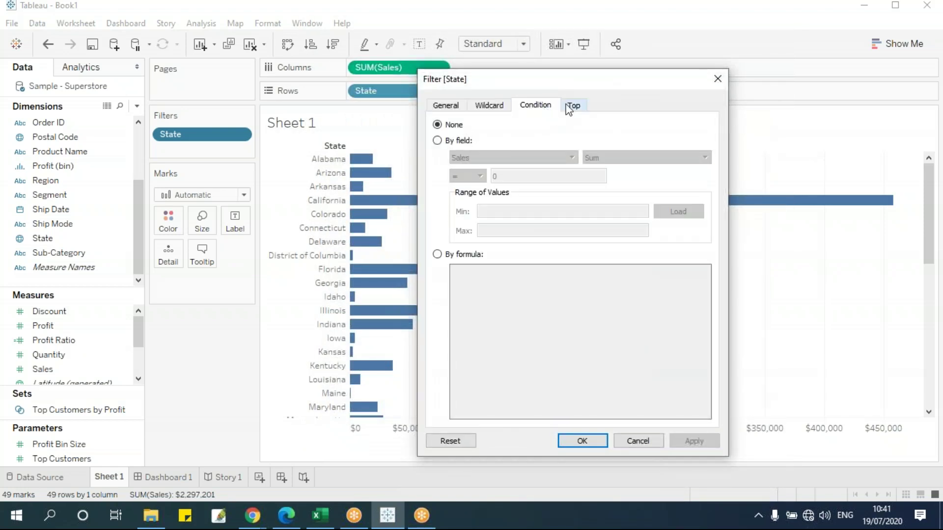
click(574, 108)
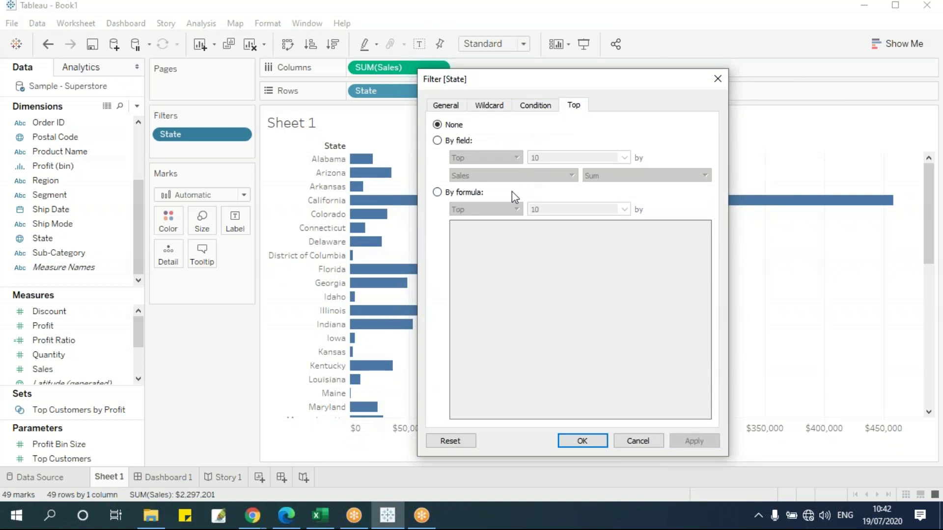
click(539, 108)
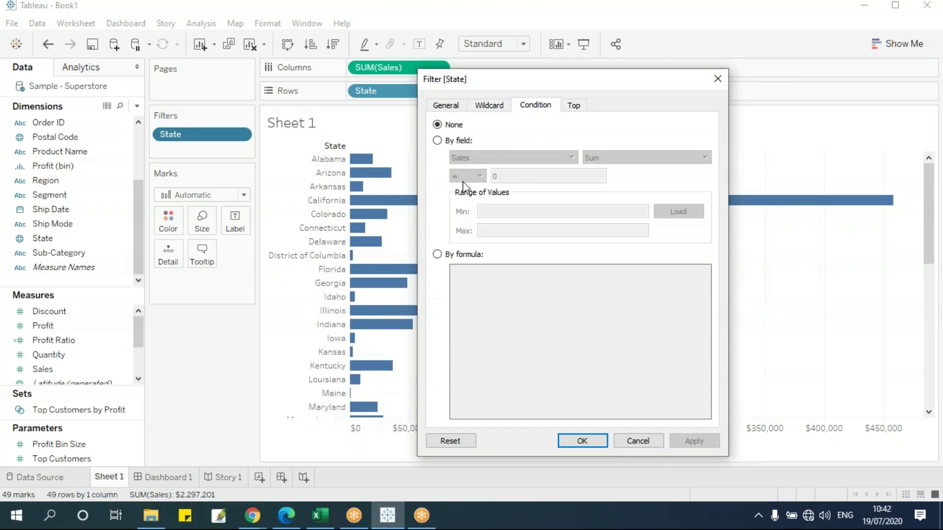
click(575, 105)
click(437, 141)
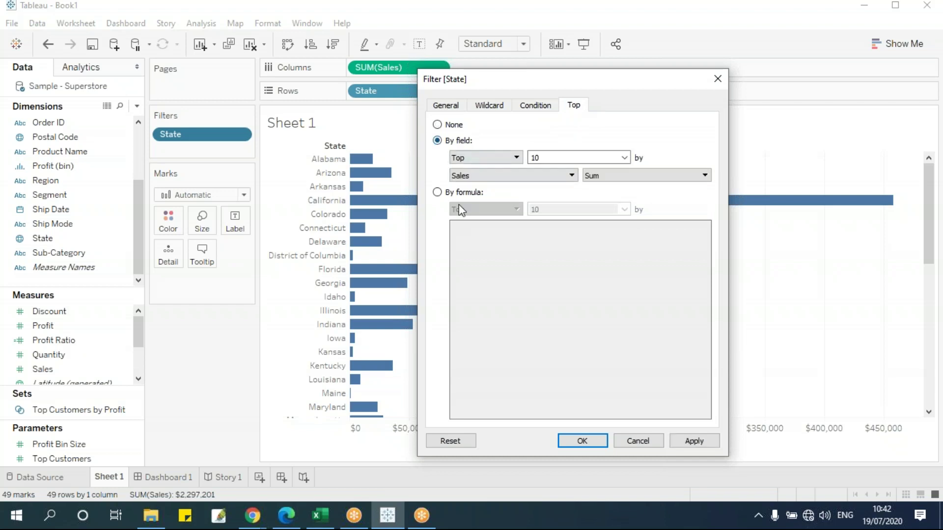
click(491, 154)
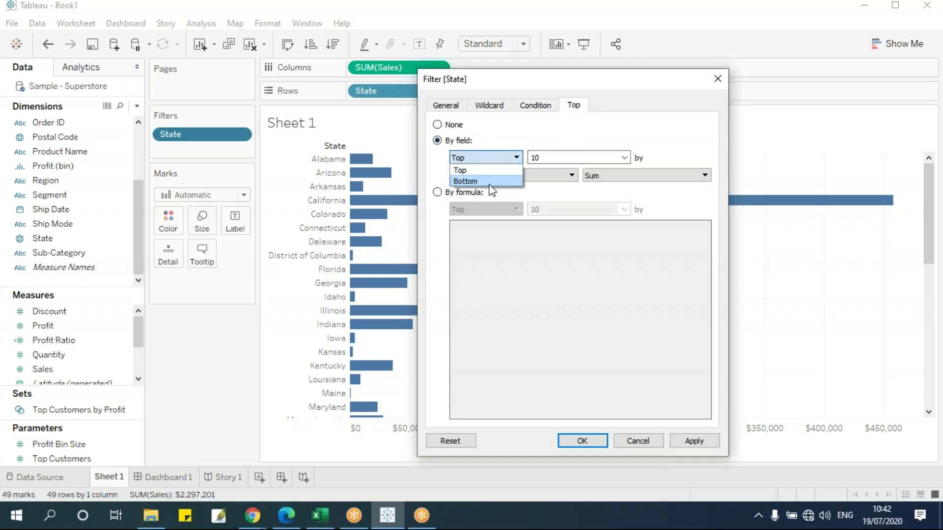
- Switch the State filter's condition to By field and look through the fields it offers
click(534, 108)
click(453, 141)
click(480, 158)
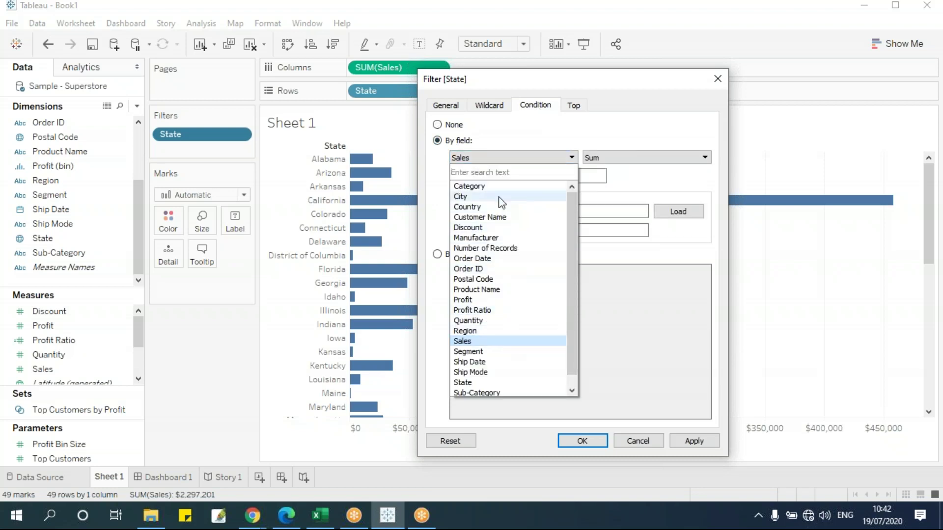
click(524, 133)
click(496, 173)
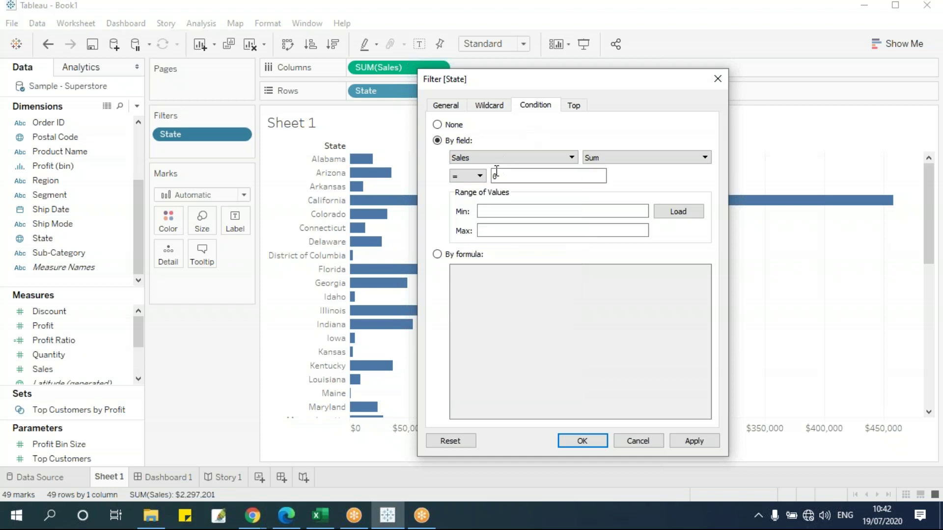
- Return to the State filter's Top 10 limit by Sum of Sales and accept the filter
click(574, 106)
click(542, 158)
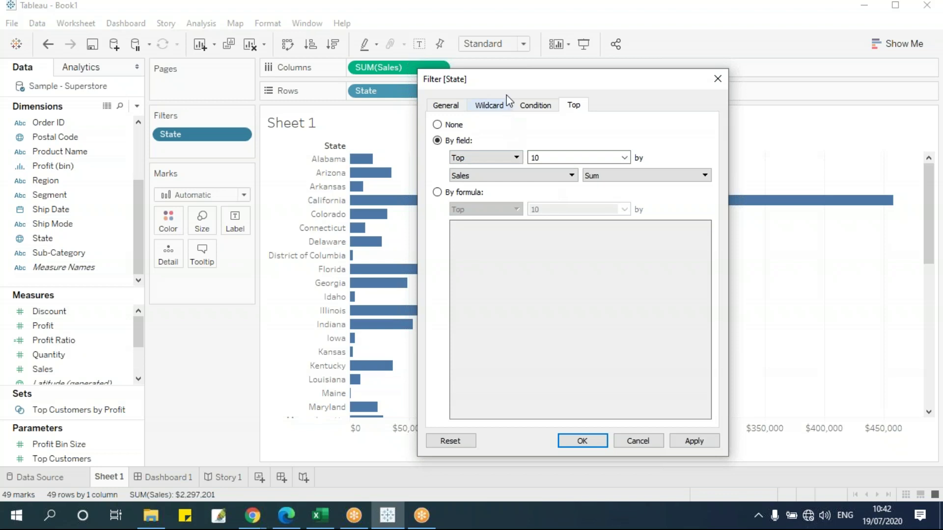
drag(504, 84, 605, 97)
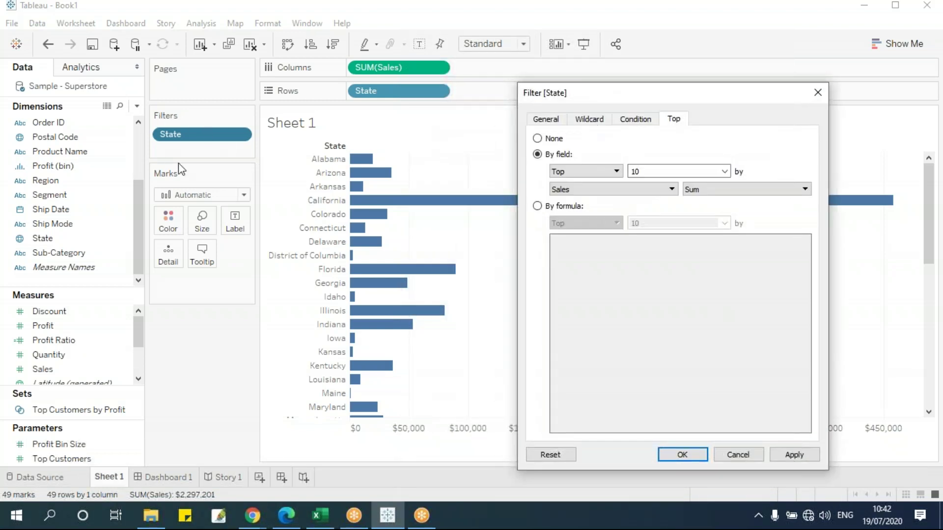
drag(585, 93, 440, 56)
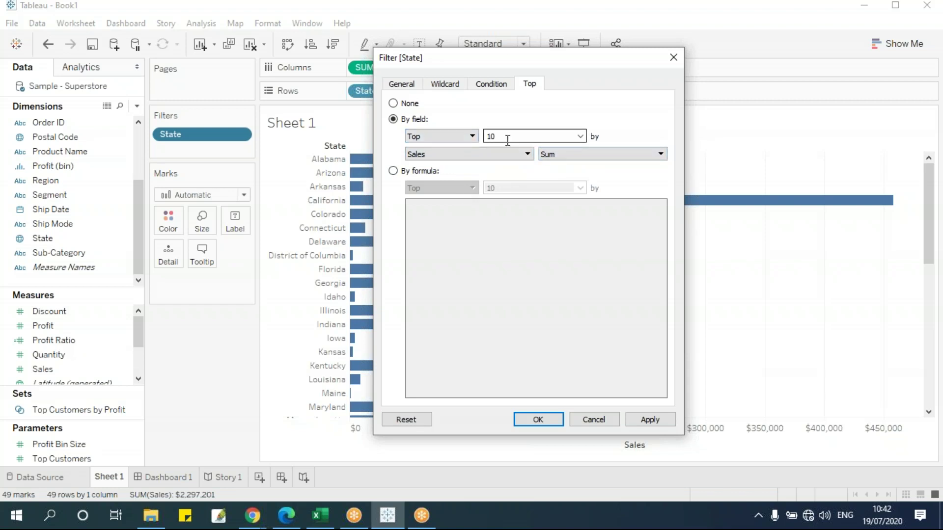
click(551, 419)
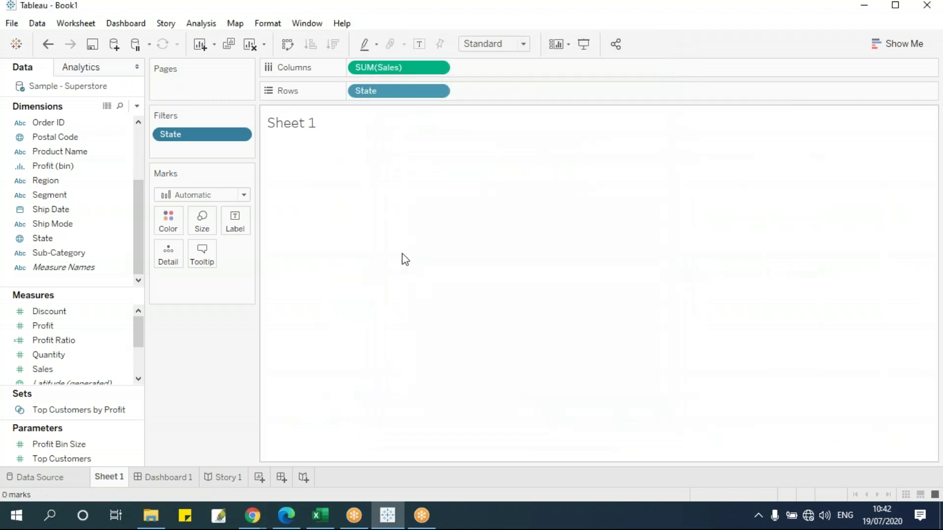
- Reopen the State filter, set its condition to None and check the General summary
click(241, 135)
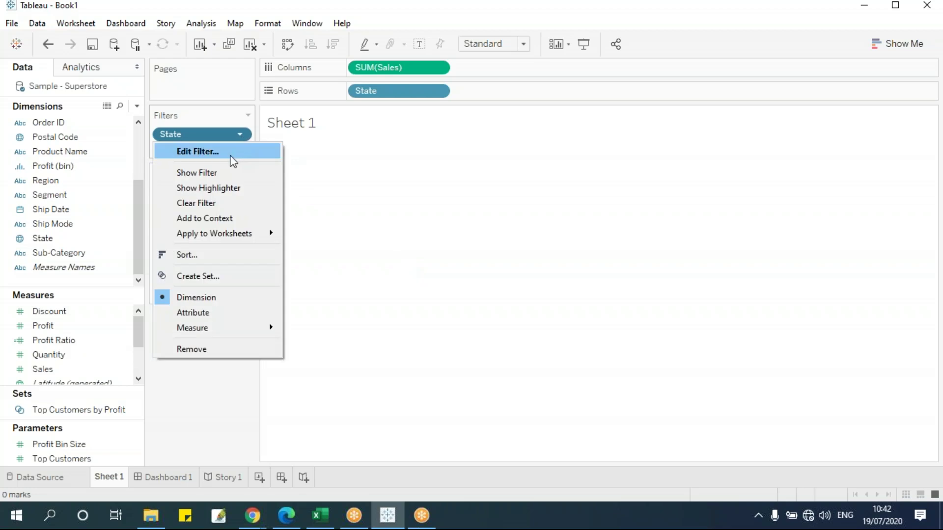
click(232, 152)
click(434, 92)
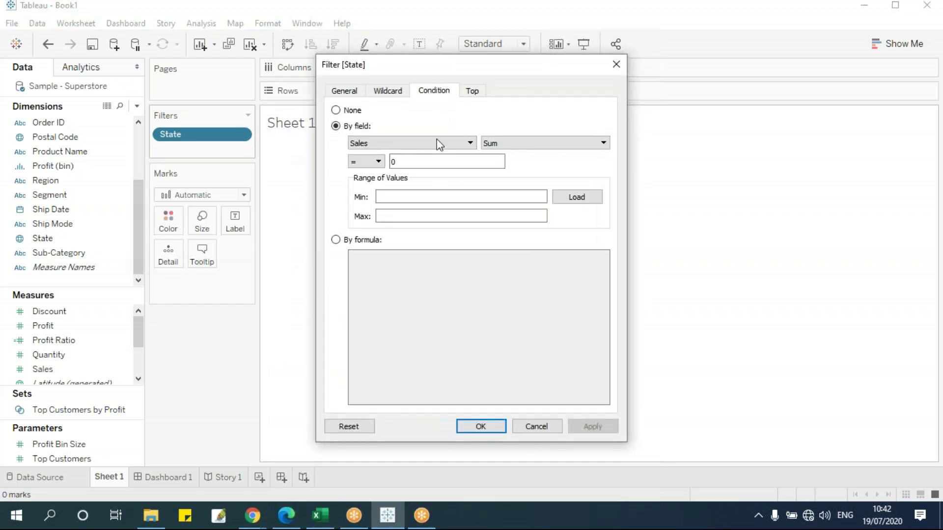
click(350, 111)
click(346, 91)
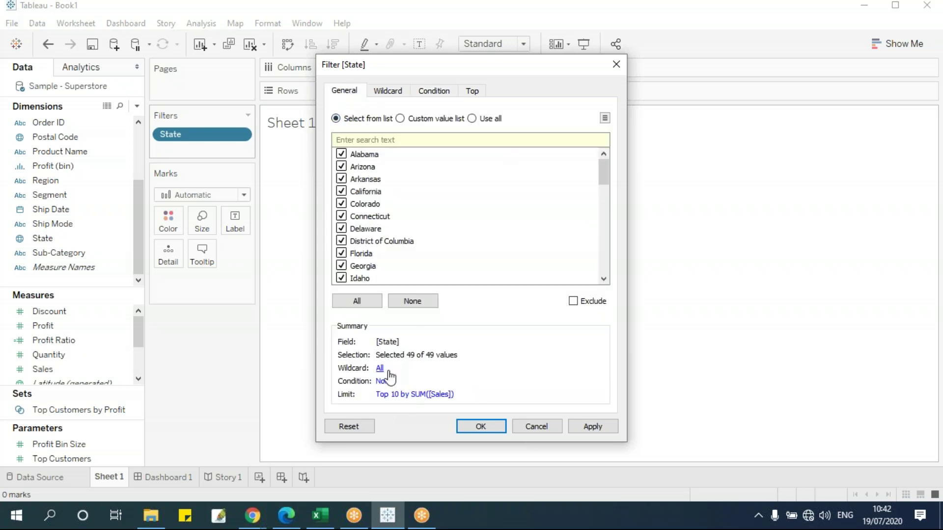
- Recheck the State filter's Condition and Top settings and apply the Top 10 limit by Sum of Sales
click(472, 91)
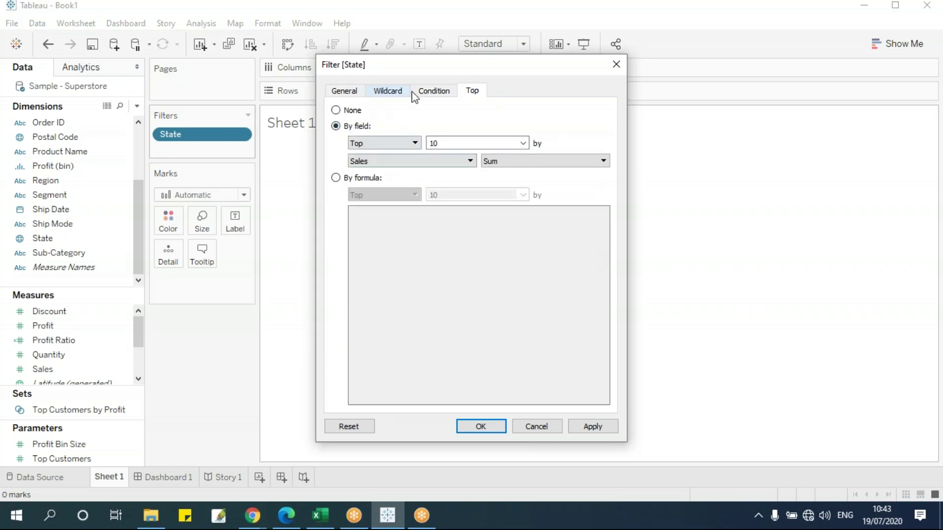
click(433, 91)
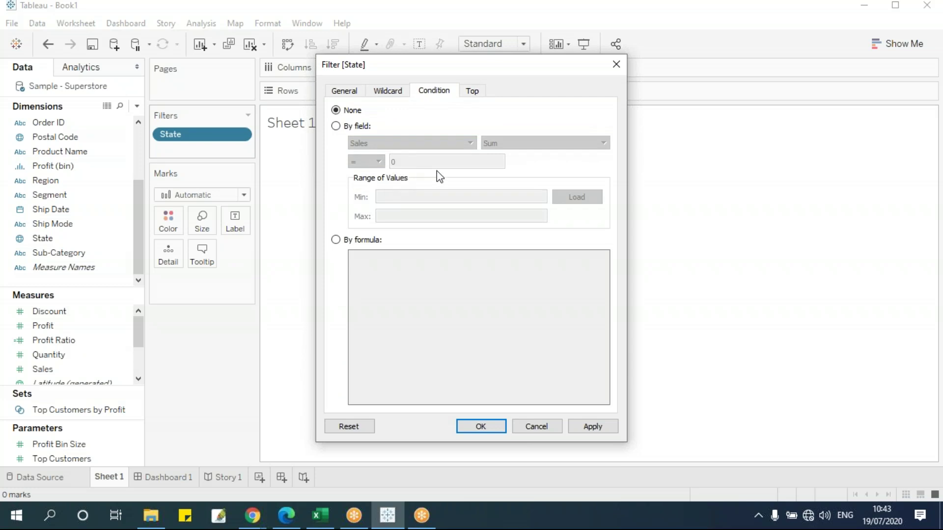
click(473, 91)
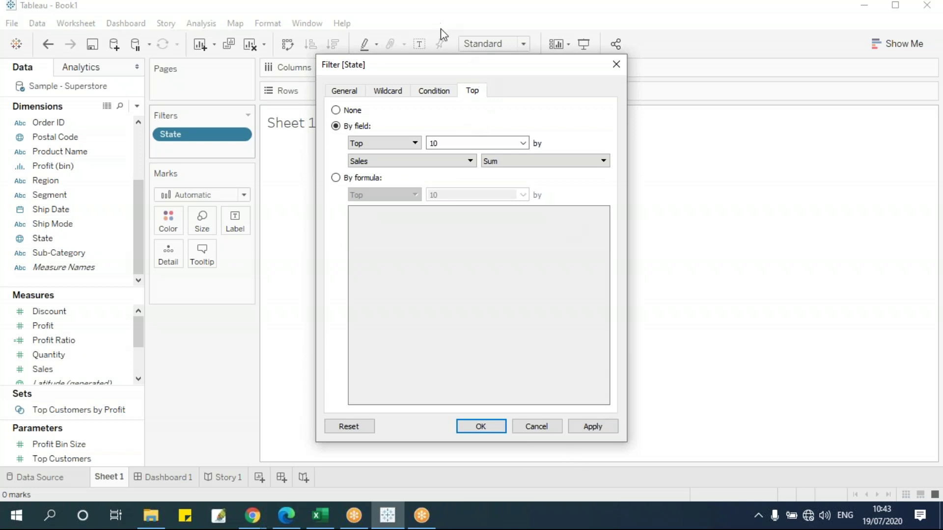
drag(431, 69, 650, 72)
click(811, 431)
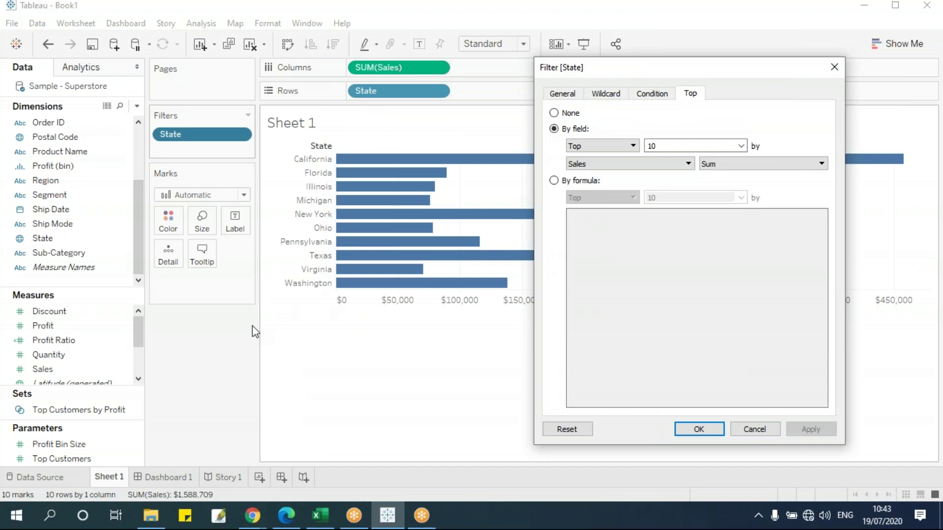
- Review the State filter's General summary, Condition and Top settings, and accept the filter
click(565, 94)
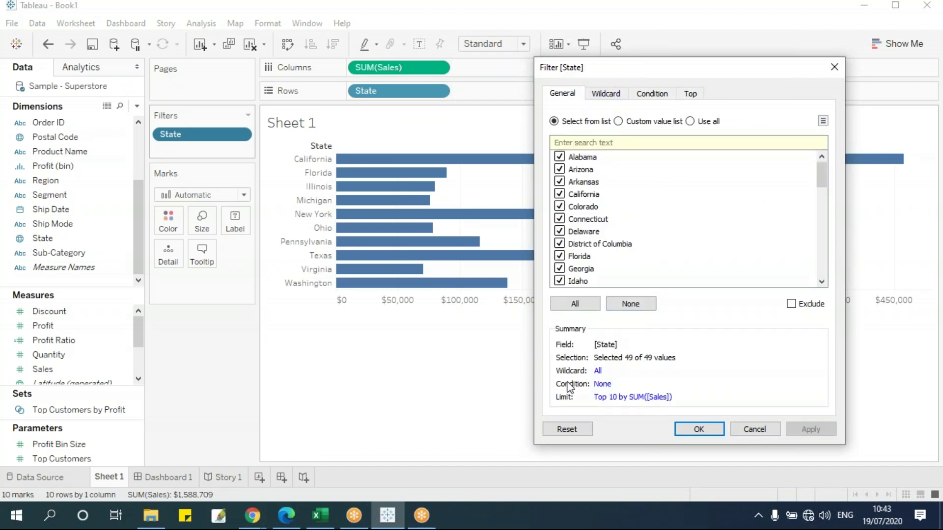
click(652, 93)
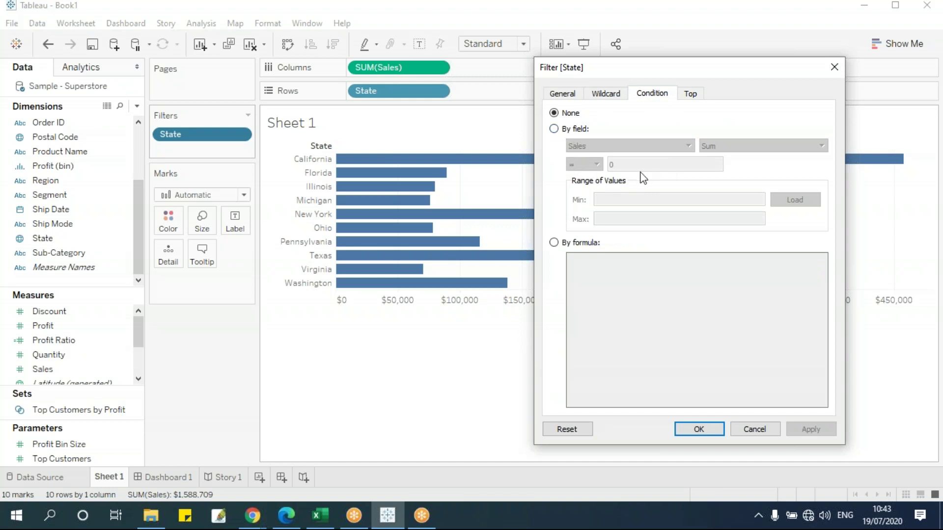
click(689, 94)
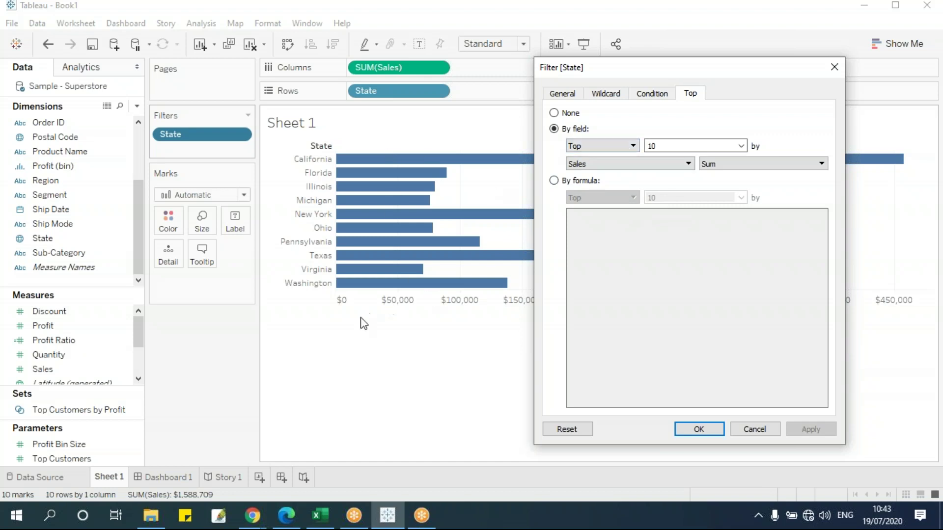
click(699, 430)
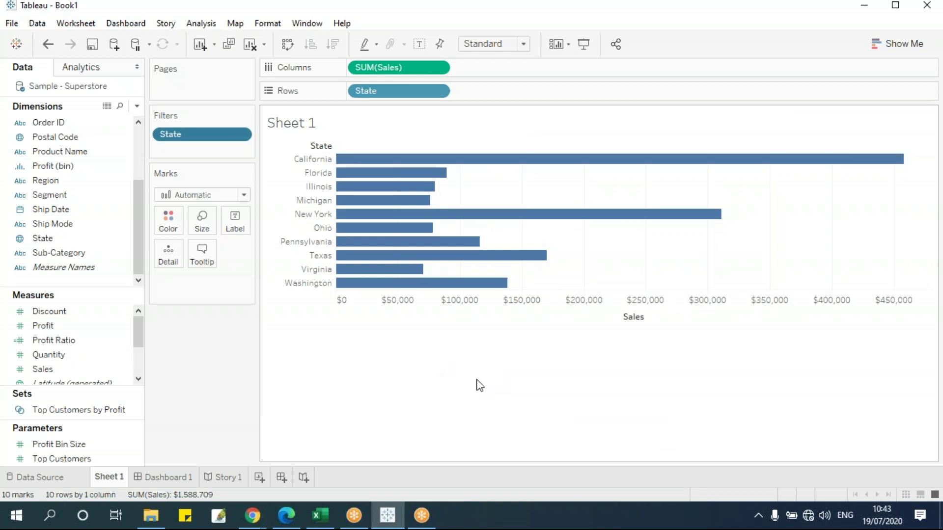
- Open the options of the State filter
click(241, 136)
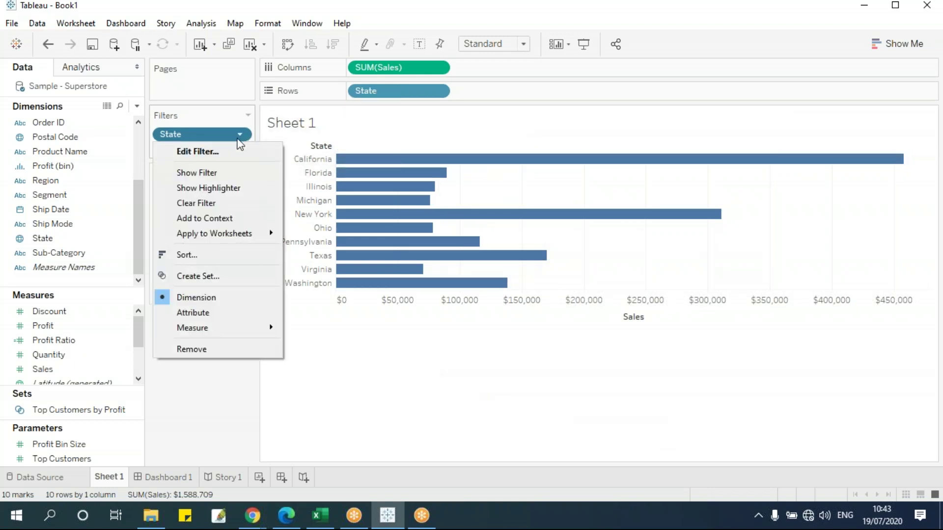
- Show the State filter control, switch the filter to a custom value list, and review its Wildcard, Condition and Top settings
click(231, 175)
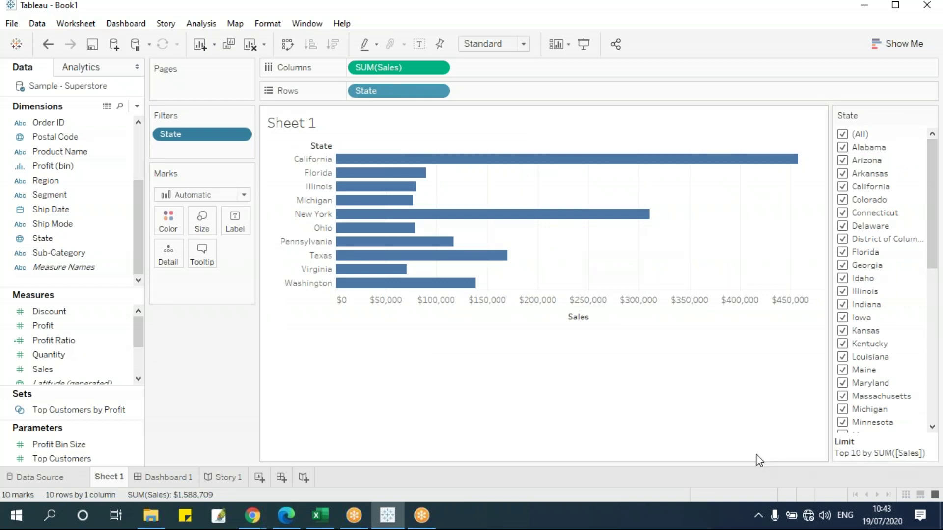
click(242, 136)
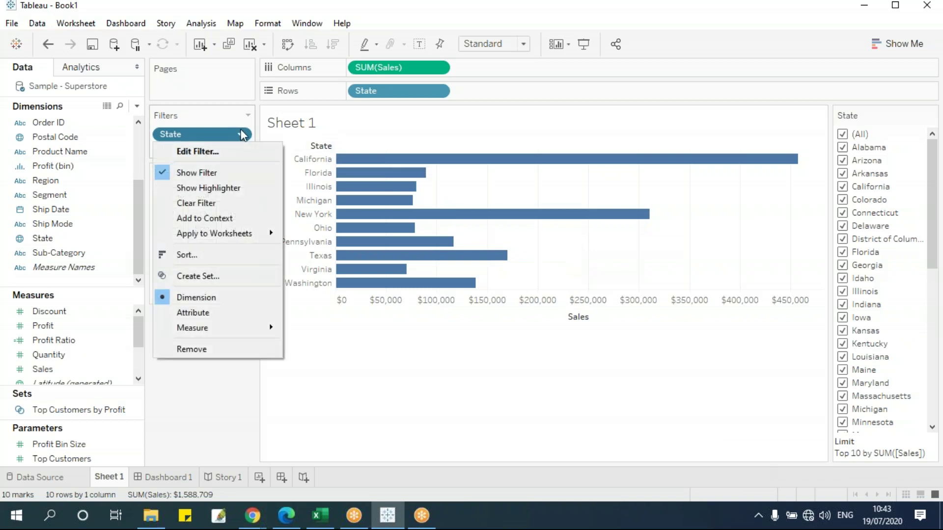
click(220, 153)
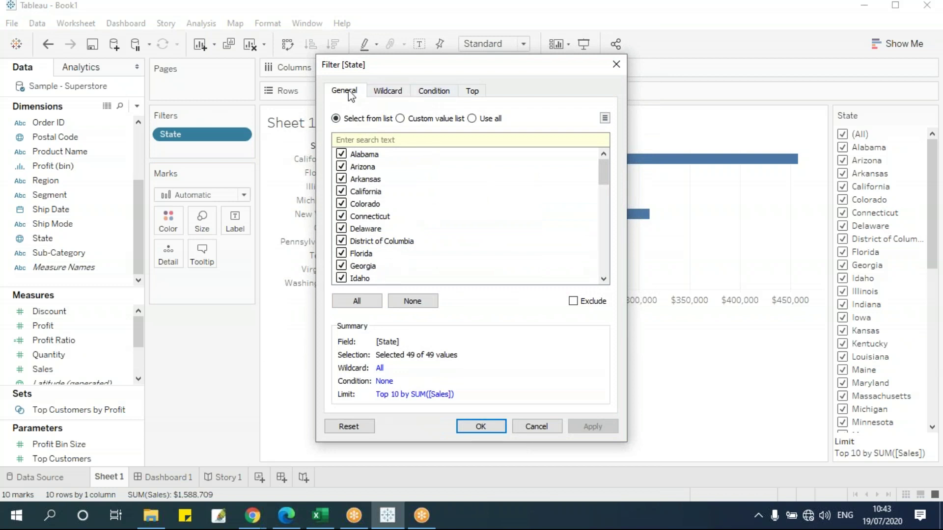
click(416, 119)
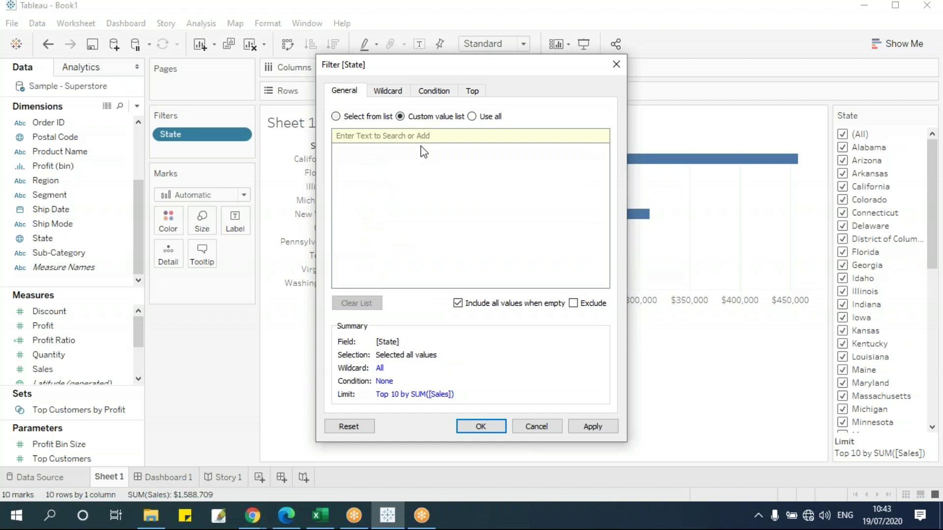
click(396, 92)
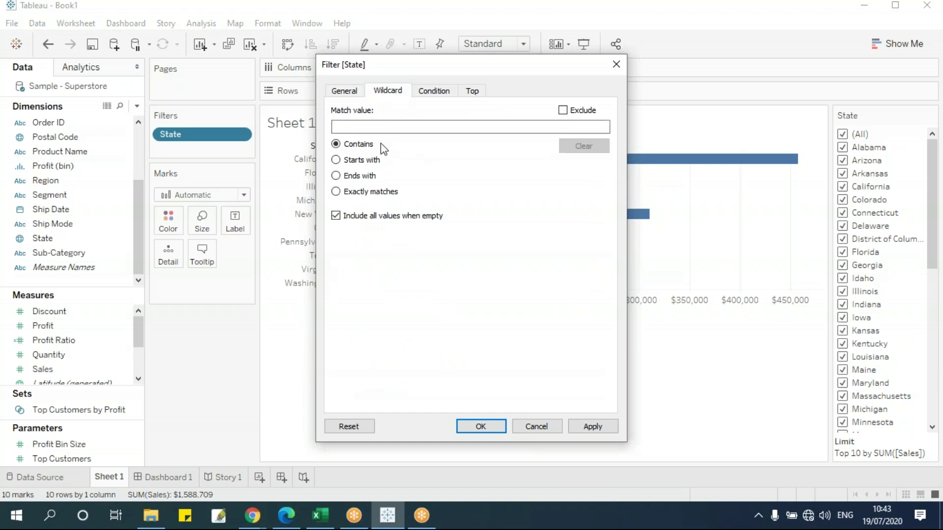
click(437, 92)
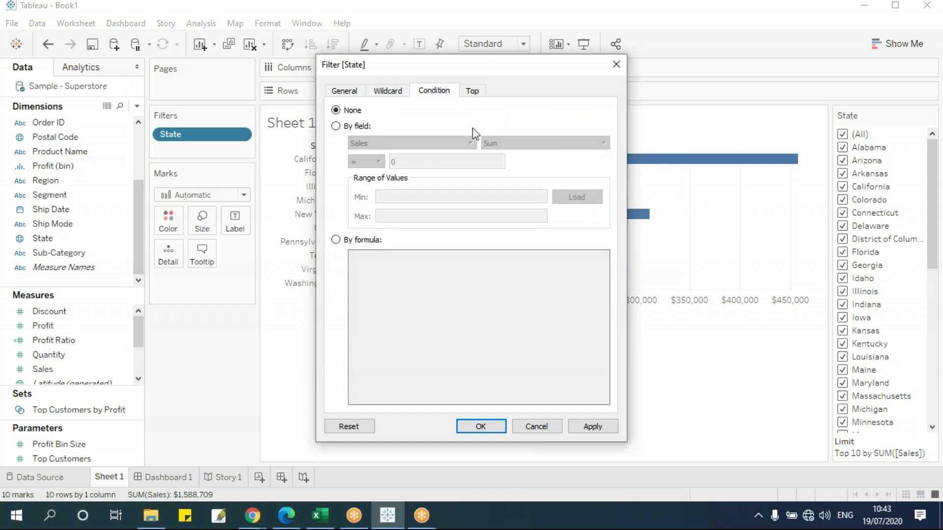
click(475, 90)
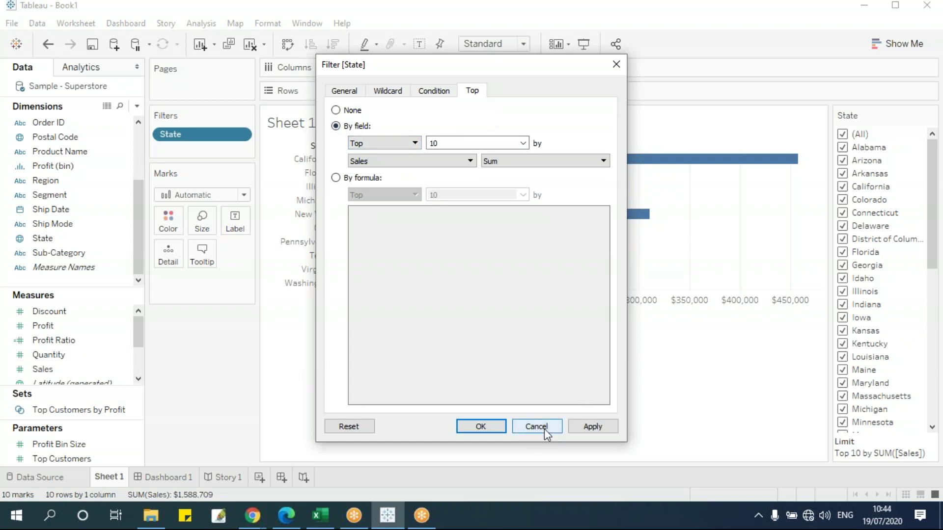
key(Return)
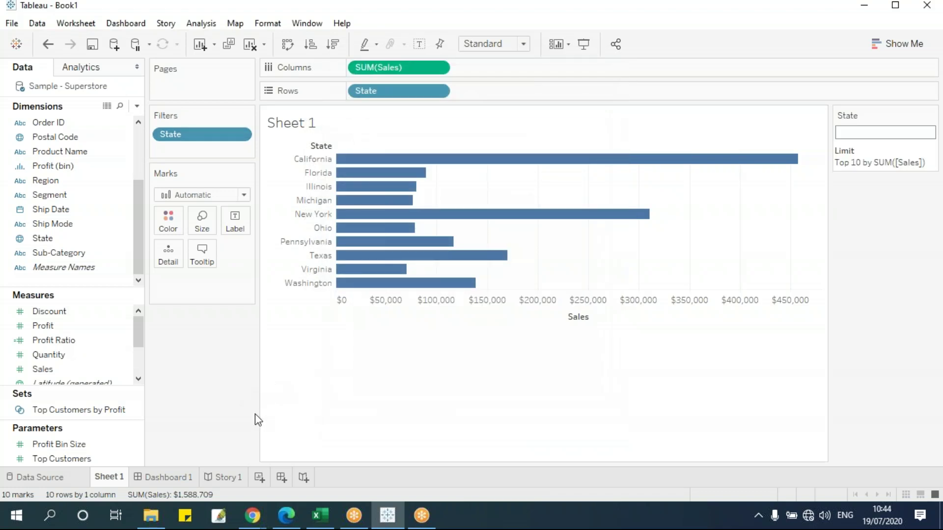
- Clear the sheet and add Region as a filter with all regions selected
mouse_move(286, 515)
key(alt+shift+BackSpace)
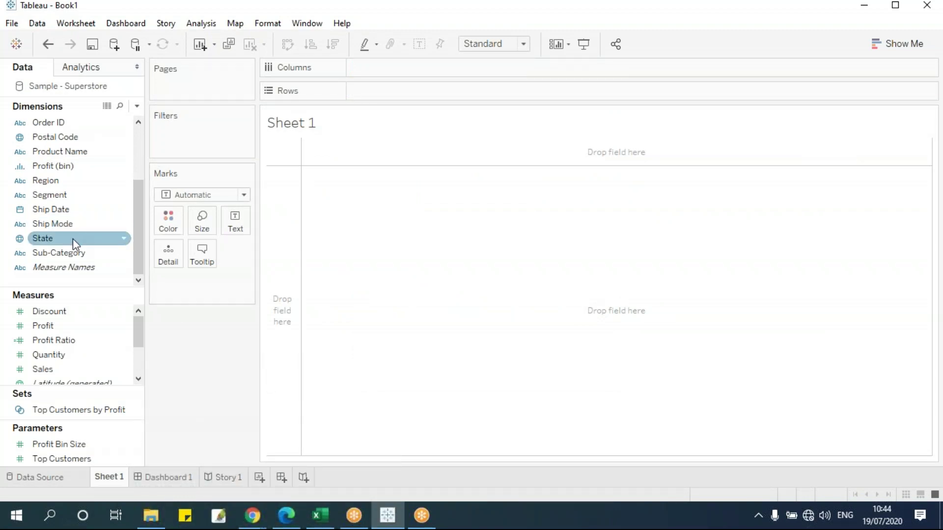
drag(69, 180, 196, 133)
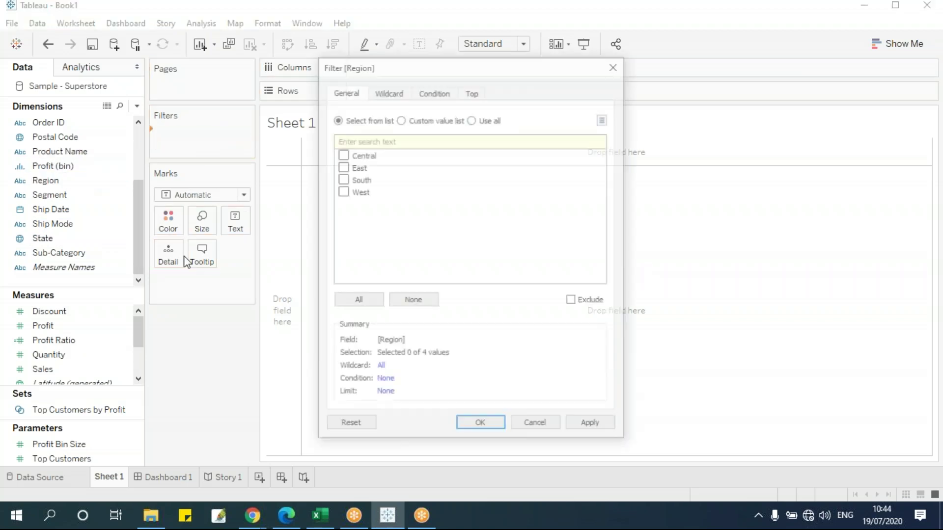
click(357, 302)
click(485, 428)
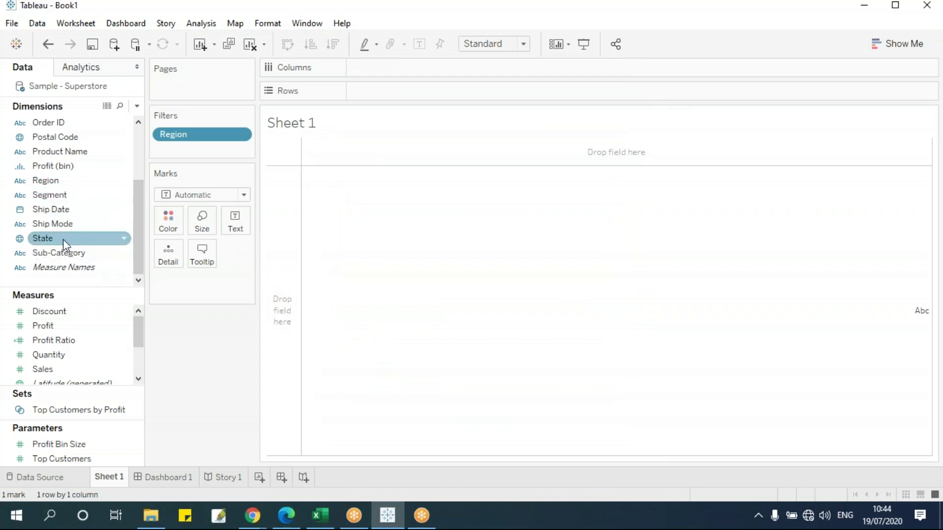
- Add State as a second filter with all states selected
drag(63, 239, 191, 156)
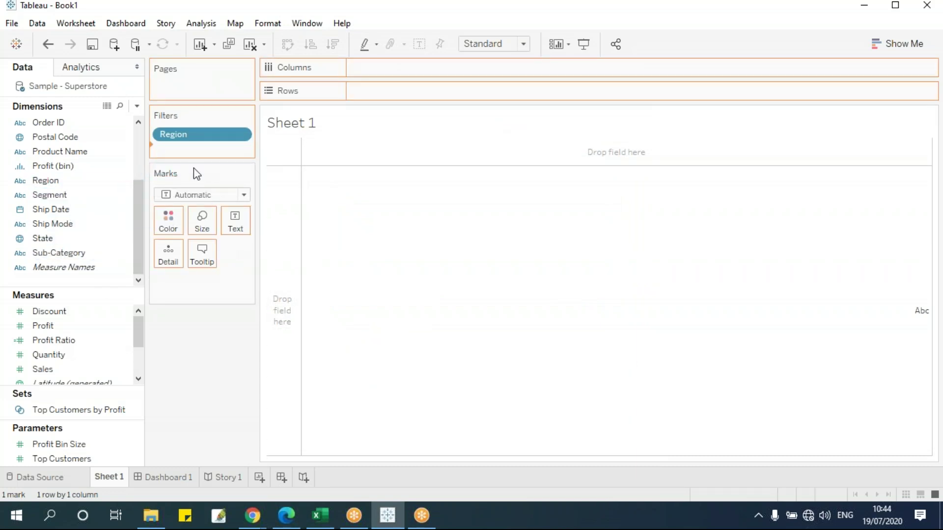
click(376, 304)
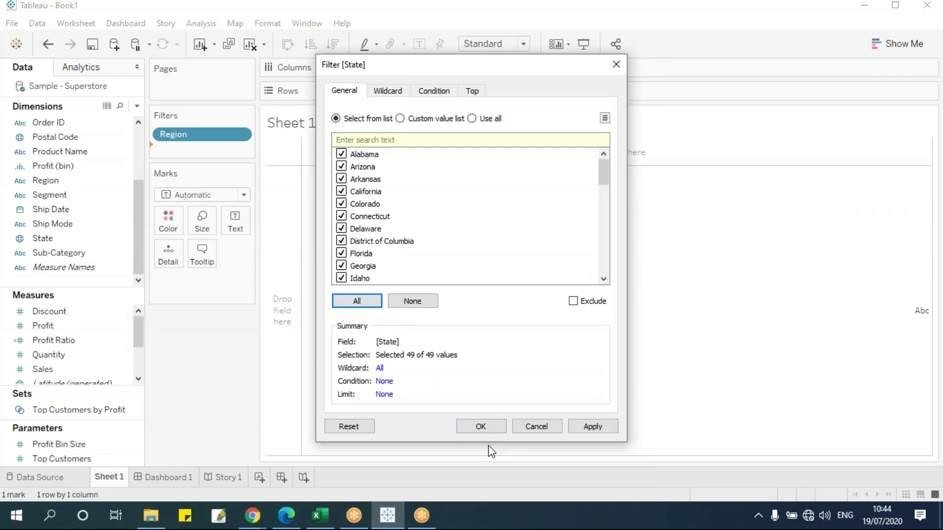
click(477, 426)
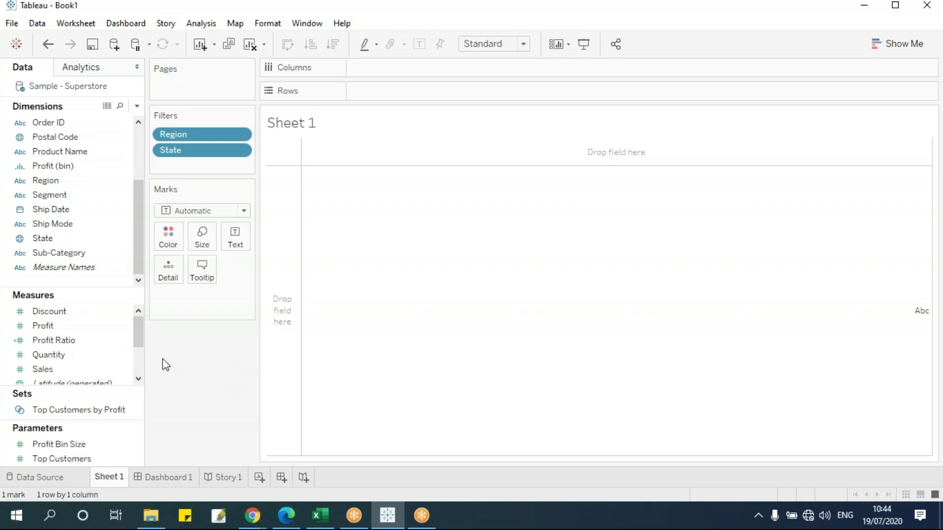
- Build a horizontal bar chart of Sales by Sub-Category, sorted in descending order of sales
drag(77, 254, 422, 96)
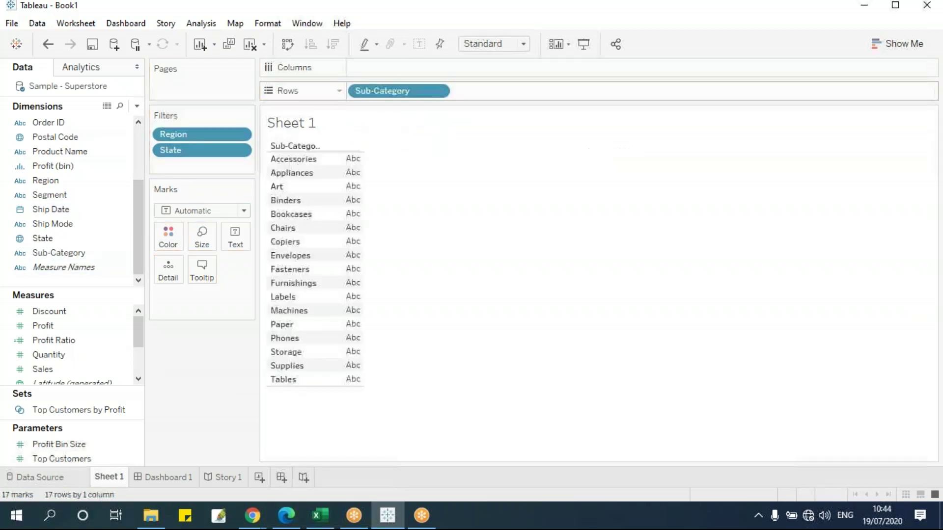
drag(72, 382, 388, 69)
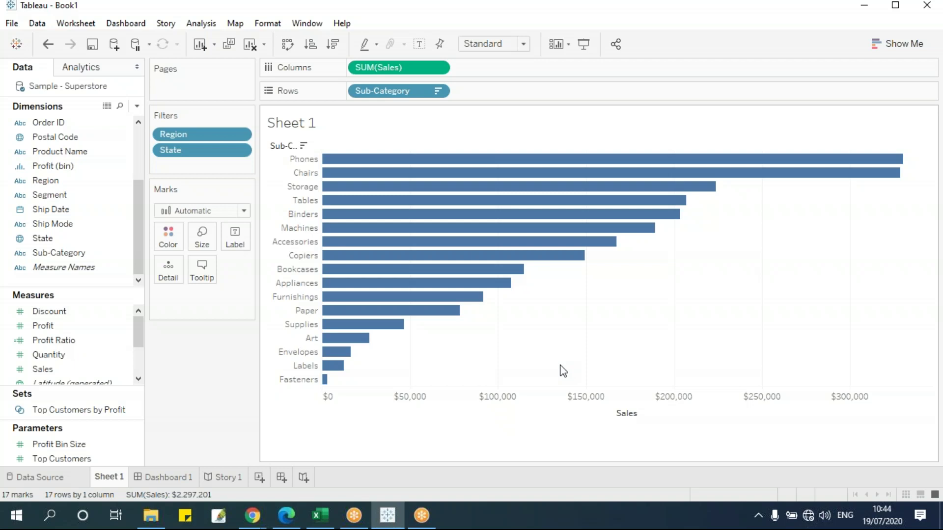
- Show the Region filter control, try it by deselecting the regions, and select all regions again
click(240, 134)
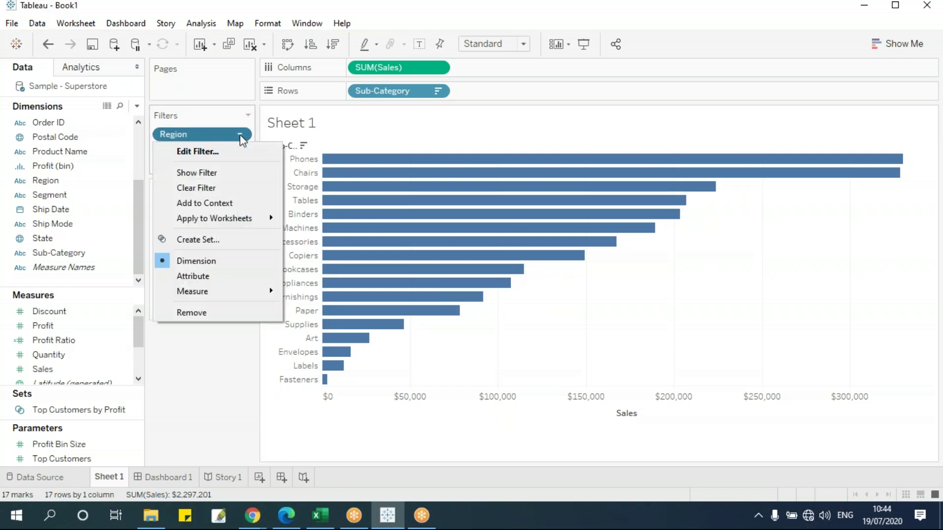
click(242, 173)
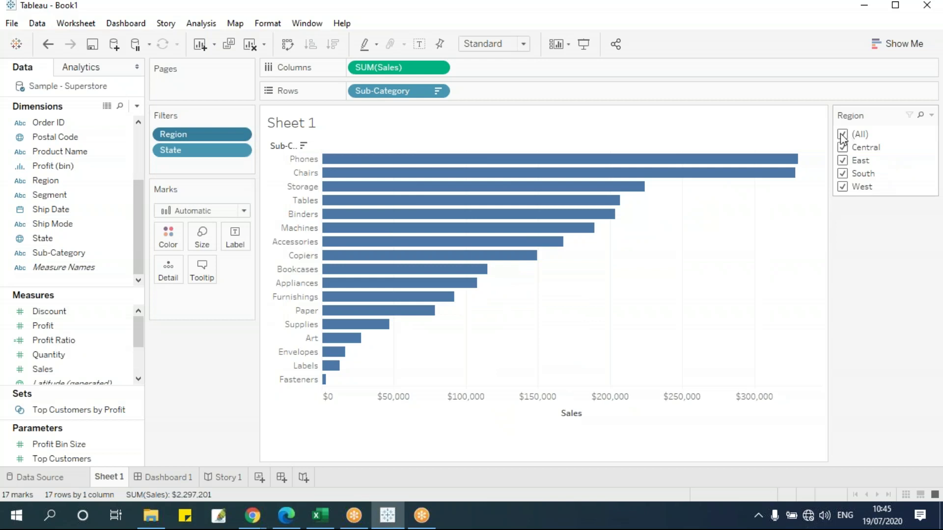
click(843, 134)
click(842, 147)
click(842, 161)
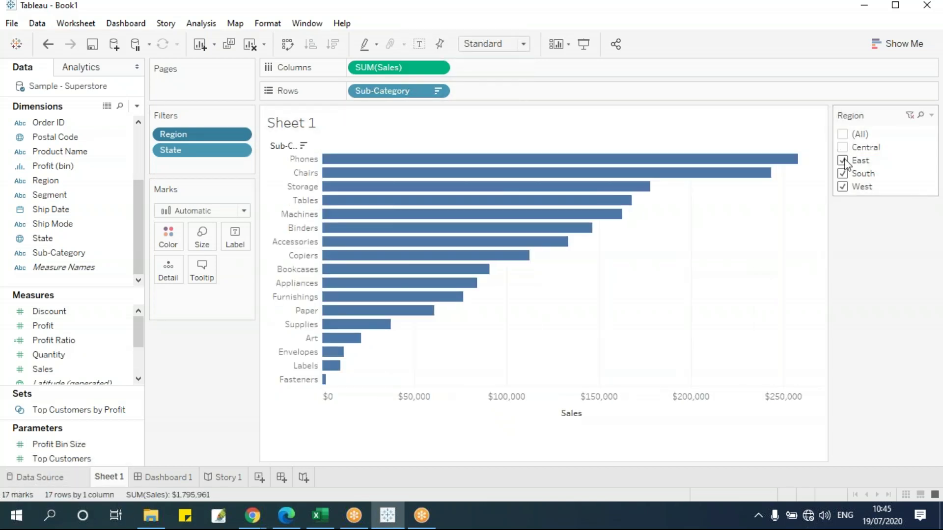
click(843, 174)
click(842, 186)
click(843, 187)
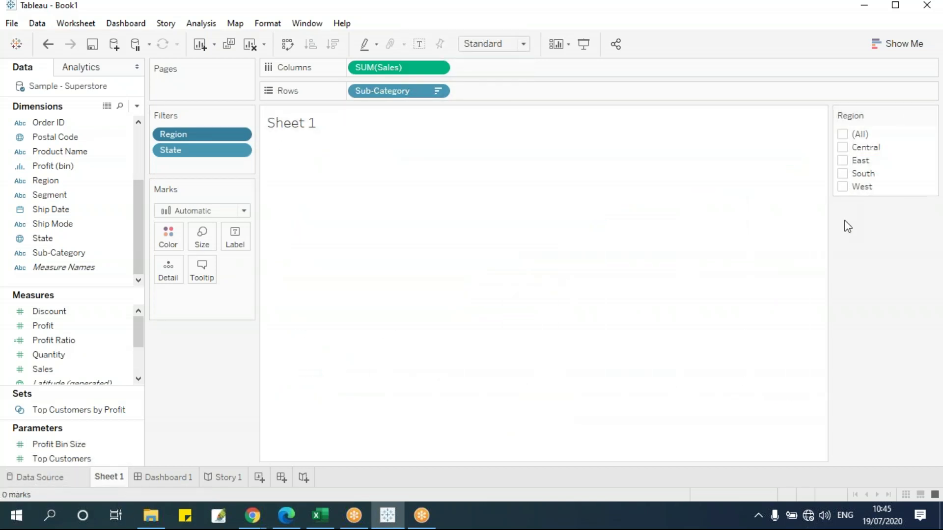
click(843, 135)
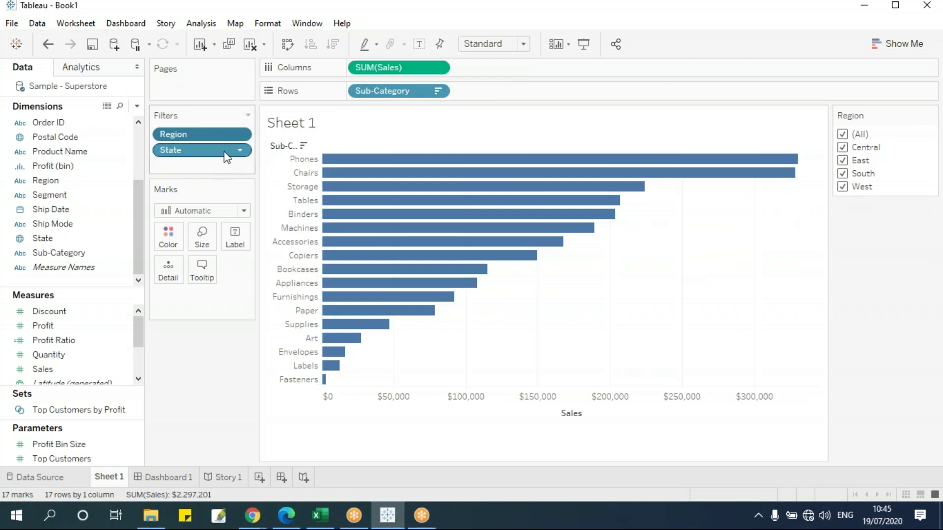
- Show the State filter control and place it below the Region filter
click(241, 151)
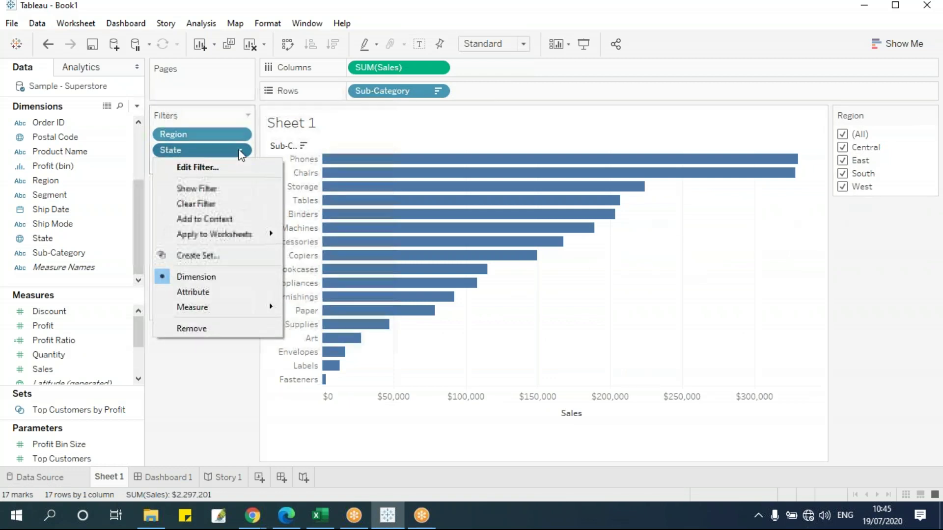
click(234, 188)
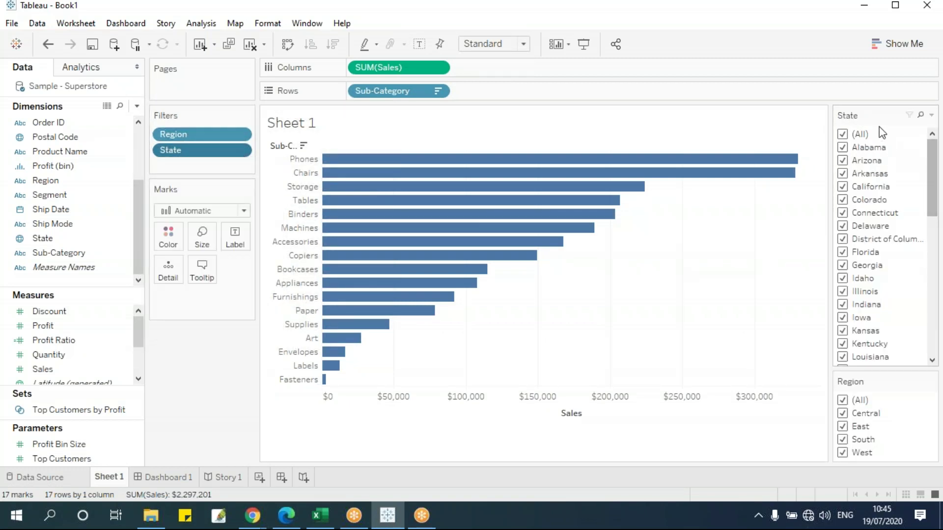
drag(870, 114, 881, 455)
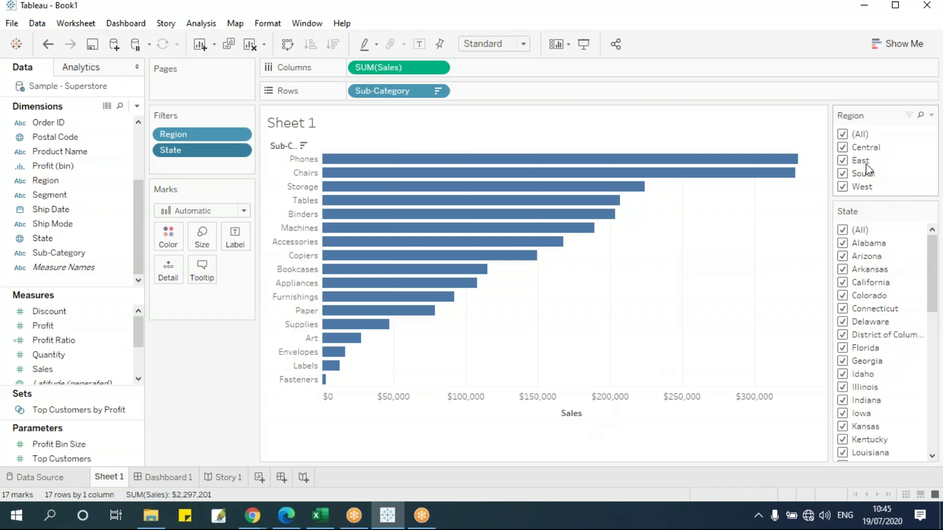
- Limit Region to South, deselect all states, and try Connecticut and Florida one at a time
click(843, 135)
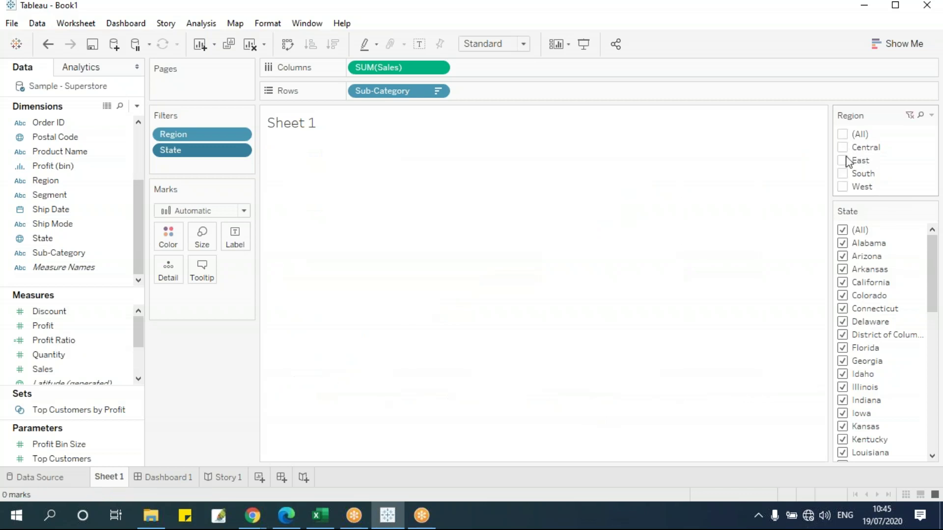
click(843, 174)
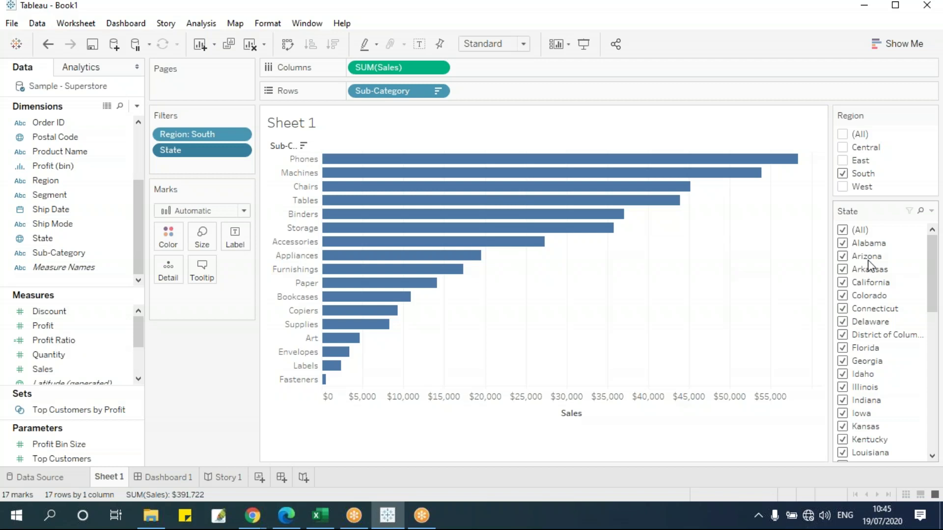
click(843, 231)
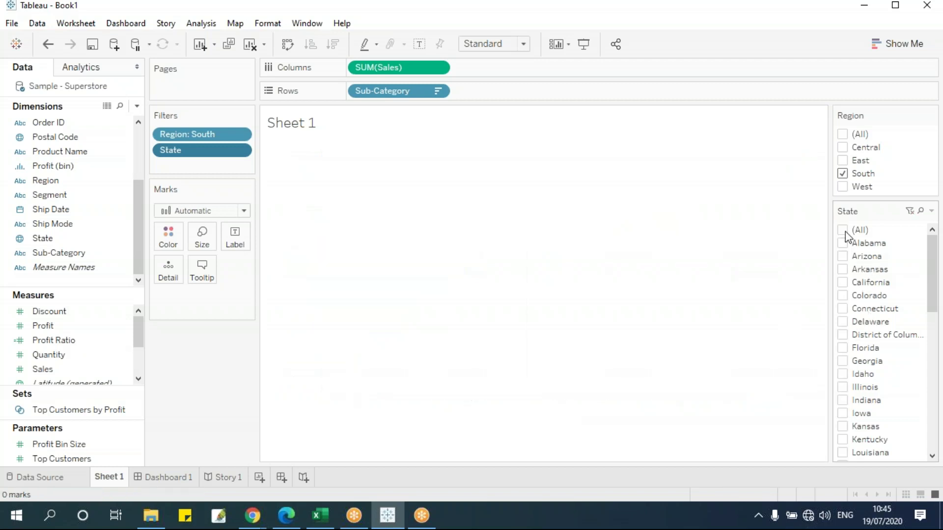
click(846, 309)
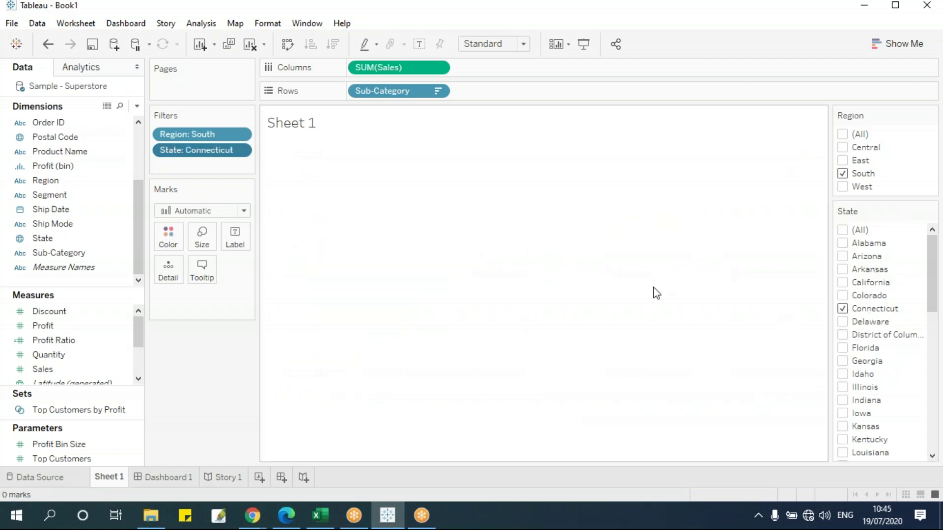
click(846, 310)
click(843, 348)
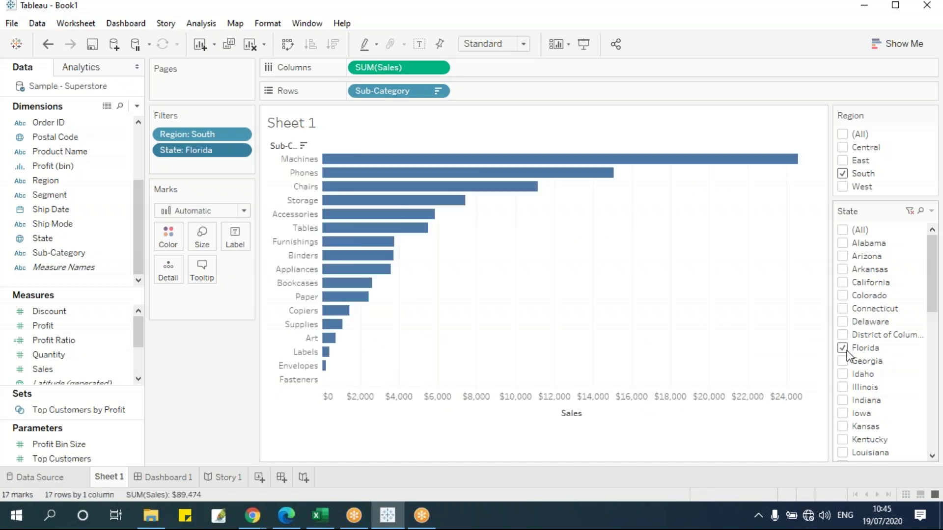
click(843, 348)
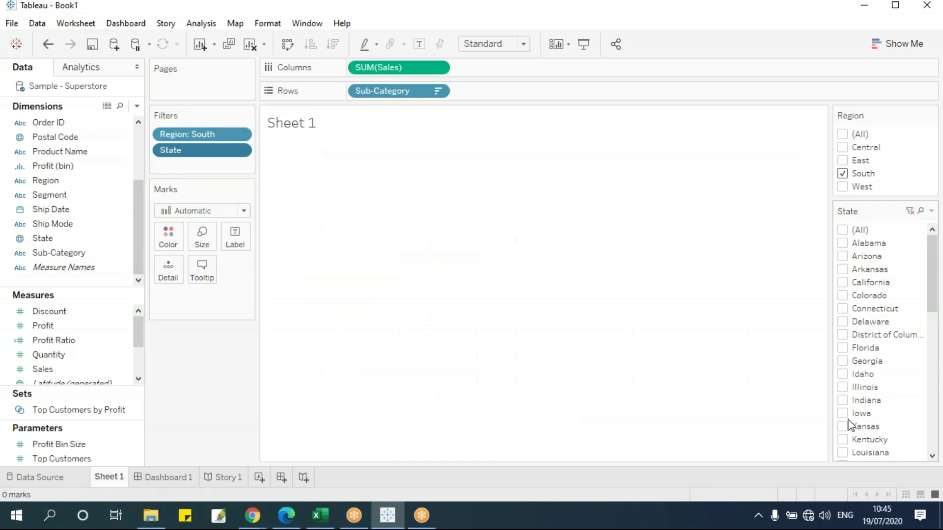
- Try Kansas and Illinois individually in the State filter, and leave only Georgia selected
click(846, 430)
click(846, 430)
click(843, 387)
click(843, 388)
click(843, 362)
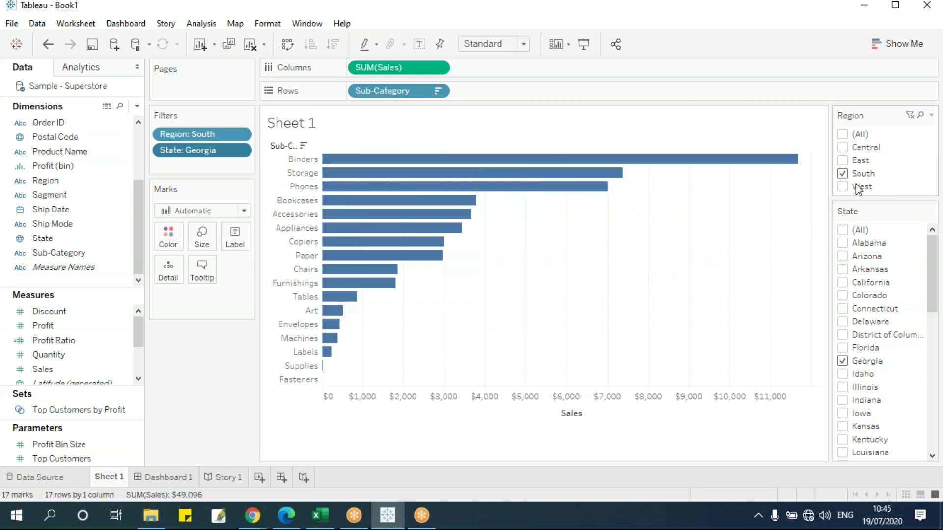
- Switch Region from South to West and replace Georgia, trying Delaware and ending with only California selected
click(844, 174)
click(846, 188)
click(843, 362)
click(843, 322)
click(842, 322)
click(843, 284)
click(842, 284)
click(842, 284)
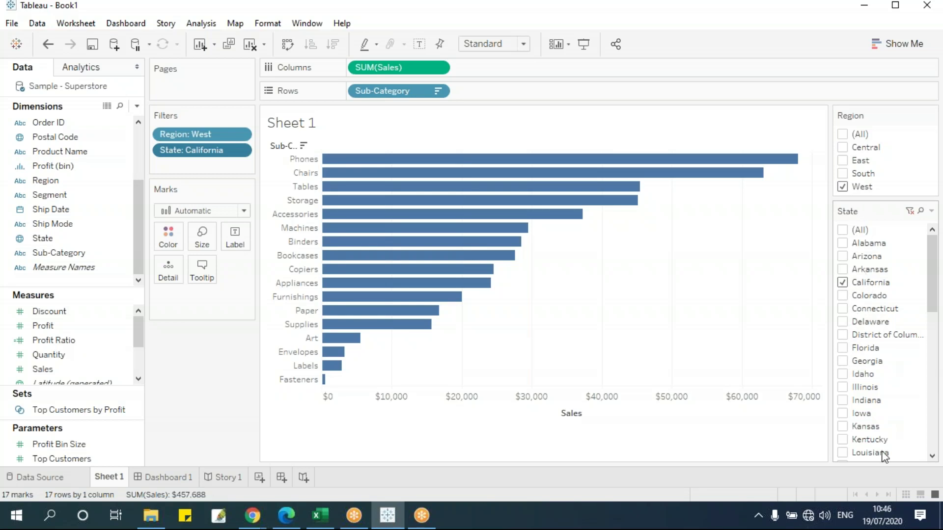
- Switch Region to Central with California still selected, and reset both the Region and State filters to all values
click(842, 148)
click(842, 187)
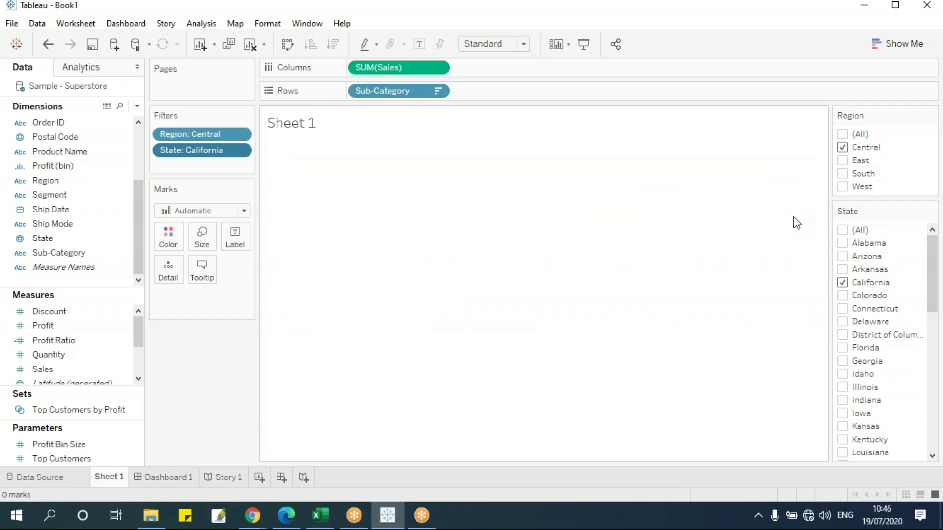
click(842, 134)
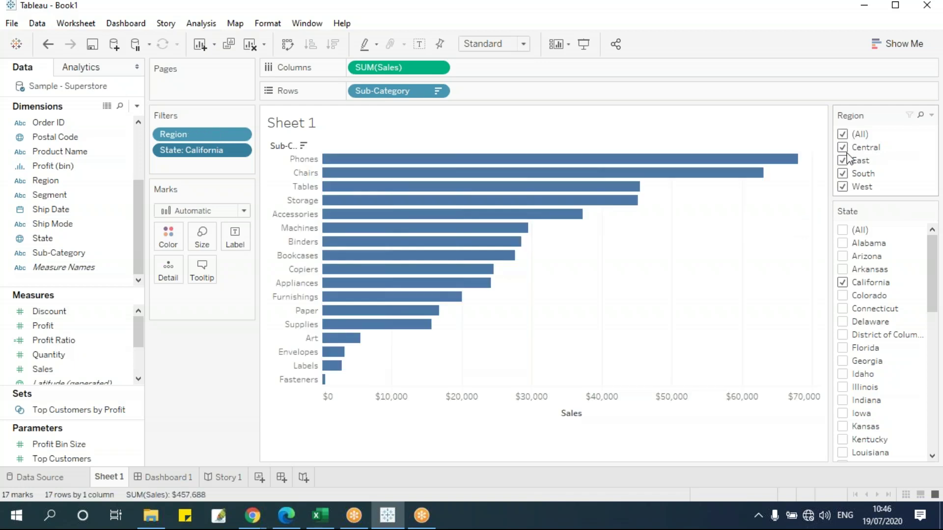
click(849, 231)
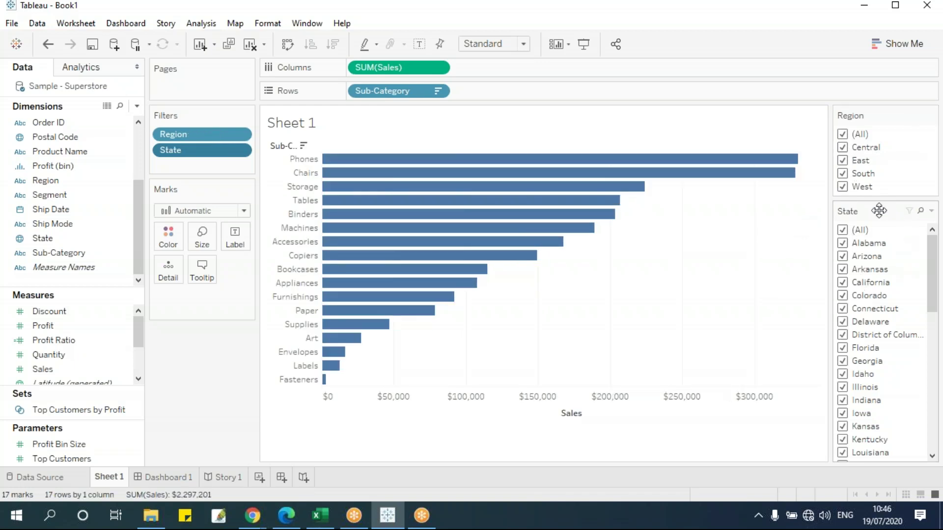
- Set the State filter to only relevant values, and try Central and East individually in the Region filter
click(931, 212)
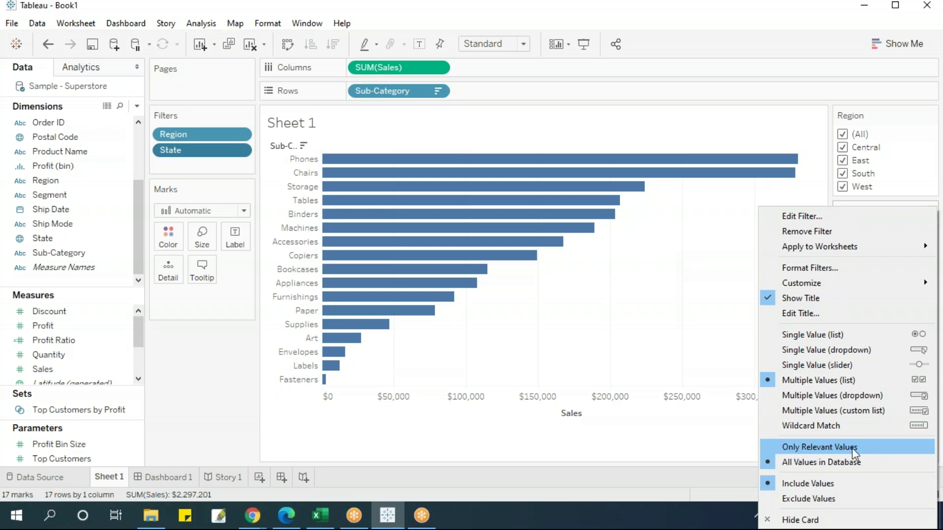
click(795, 448)
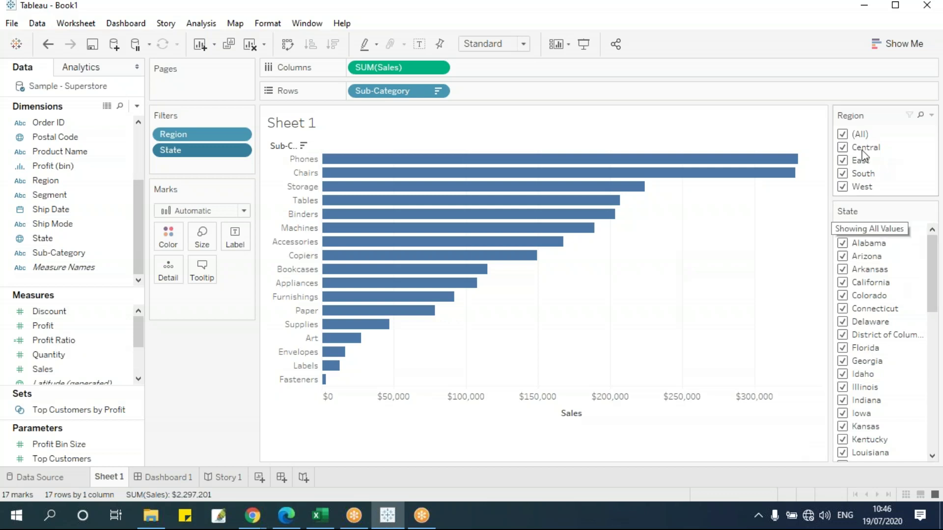
click(842, 135)
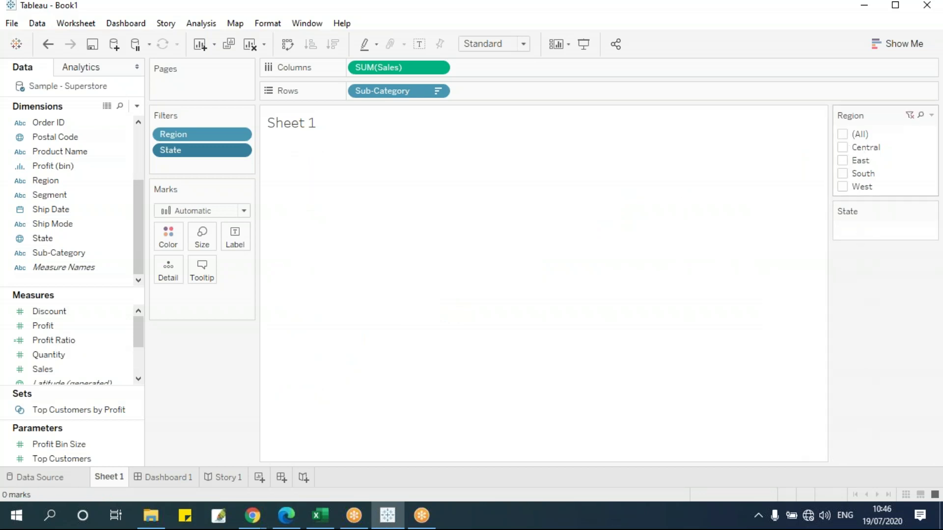
click(842, 148)
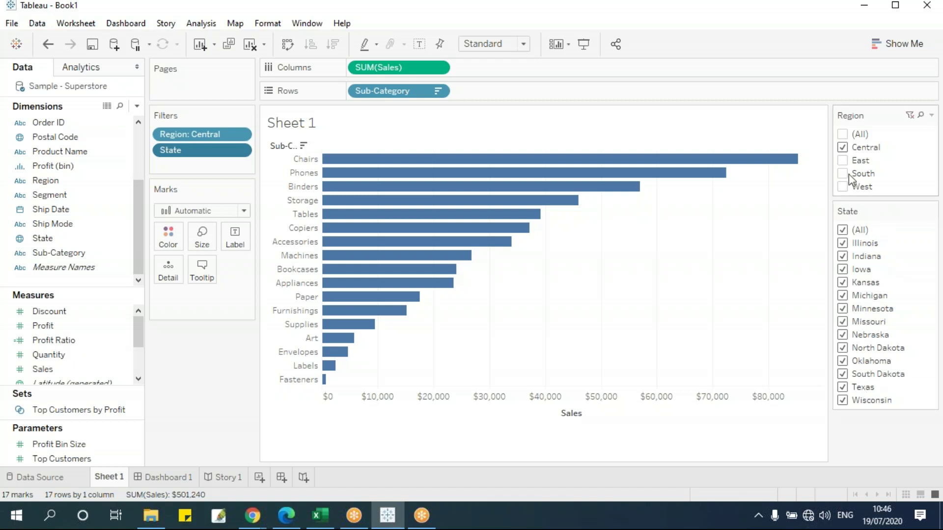
click(843, 148)
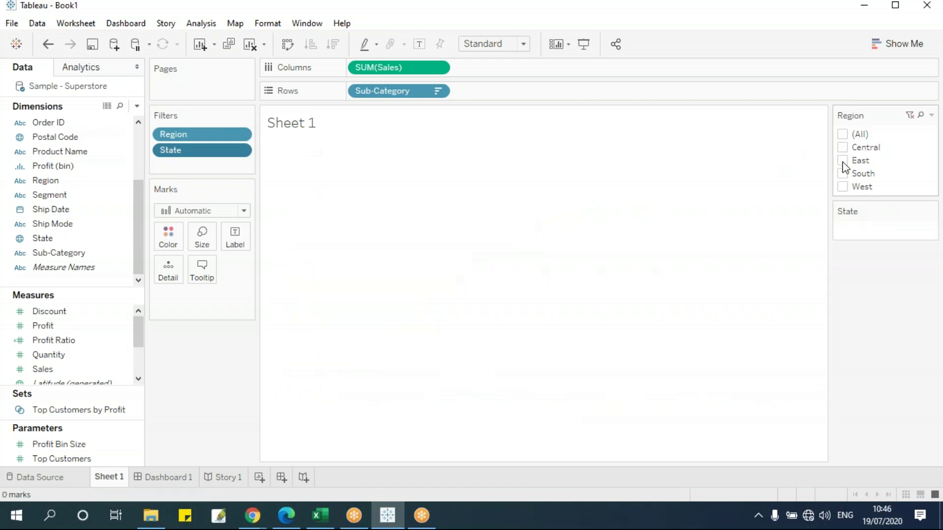
click(843, 161)
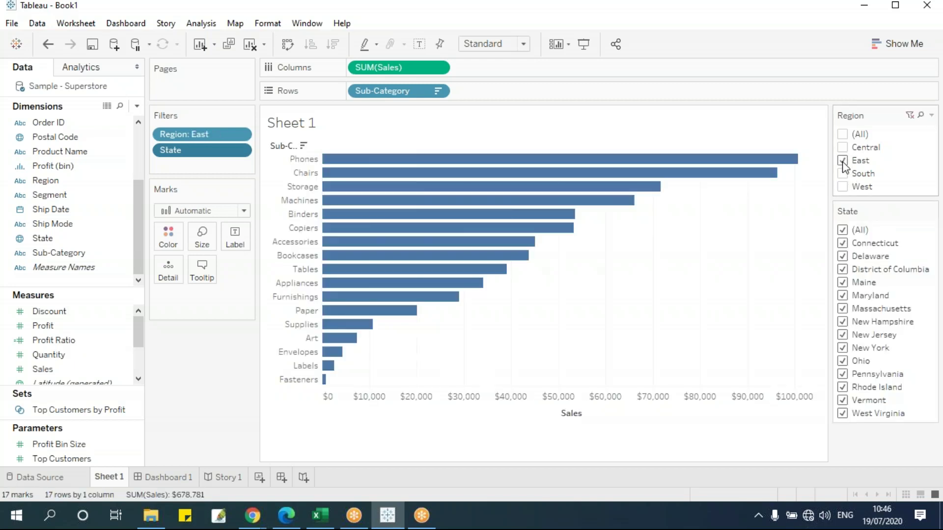
- Limit State to Connecticut, Delaware, District of Columbia and New Jersey, and reset both the Region and State filters to all values
click(844, 230)
click(842, 243)
click(842, 256)
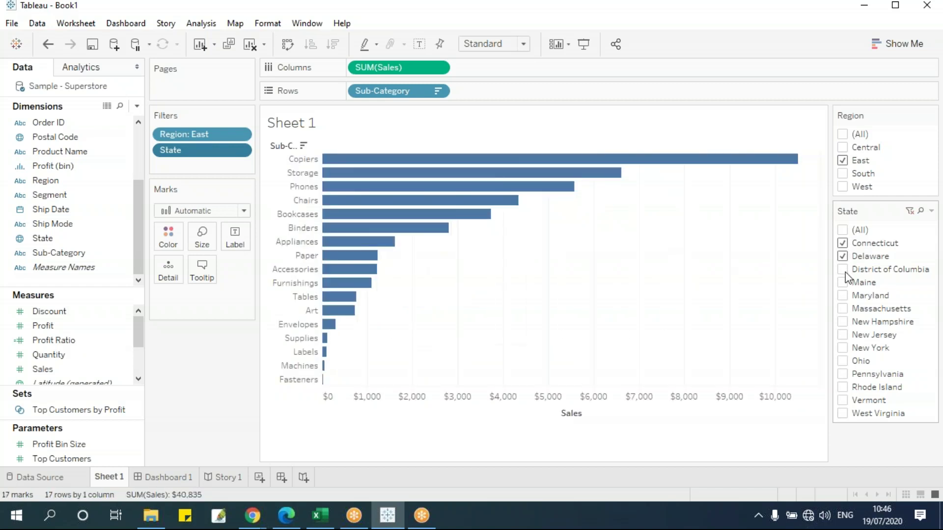
click(843, 269)
click(842, 335)
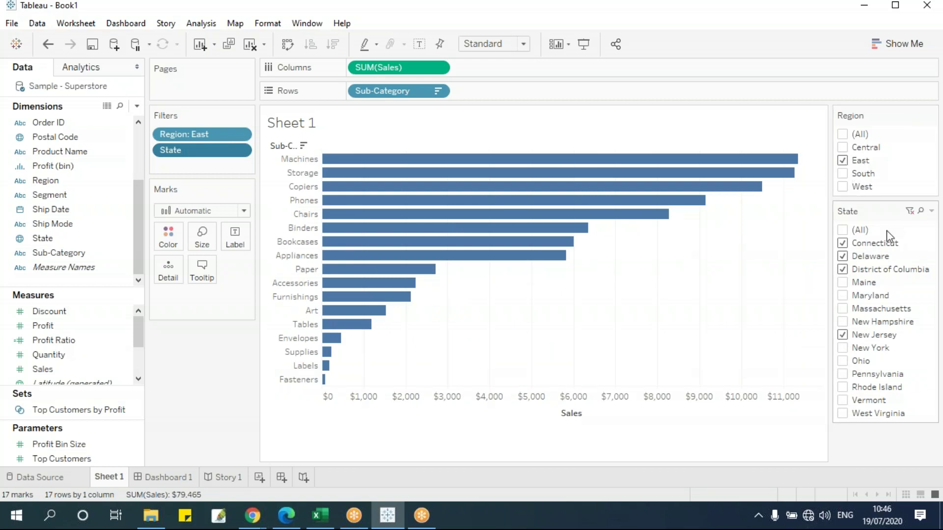
click(842, 134)
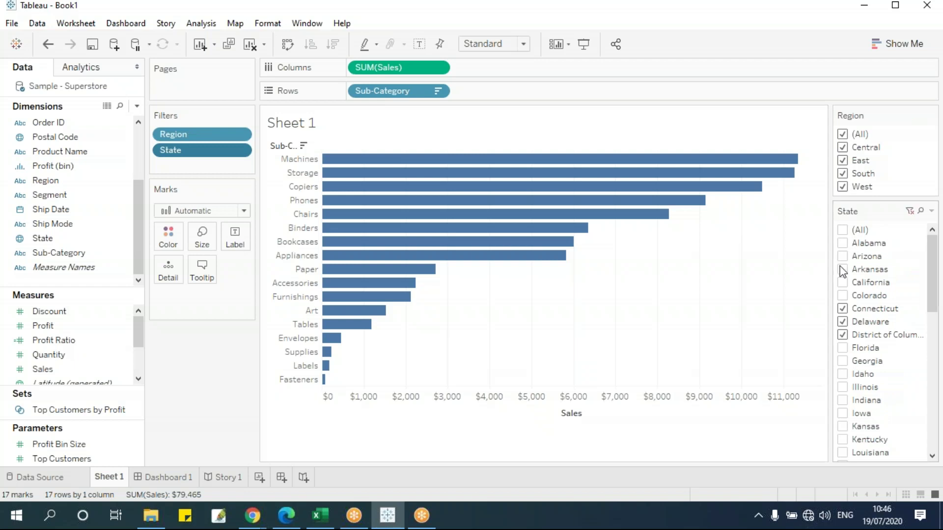
click(843, 229)
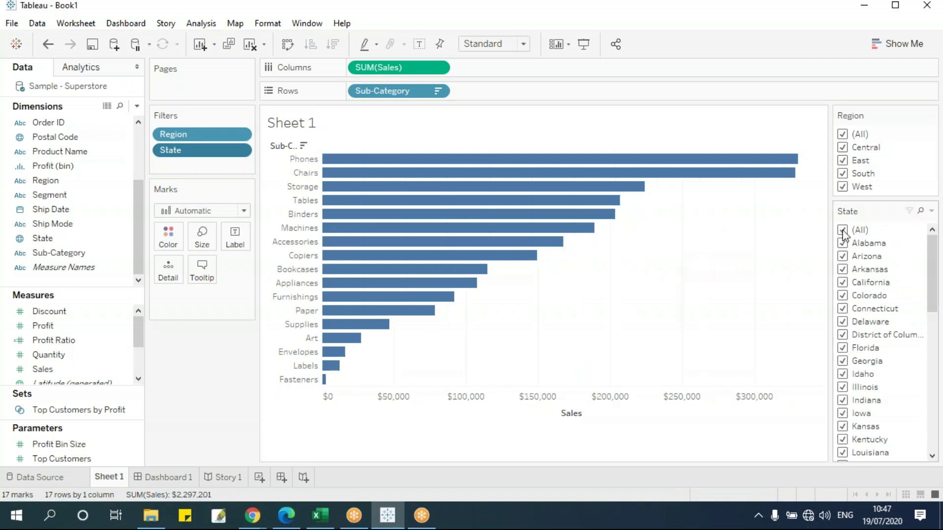
- Deselect all states and regions, try Central alone and together with South, and reselect all regions
click(842, 230)
click(843, 135)
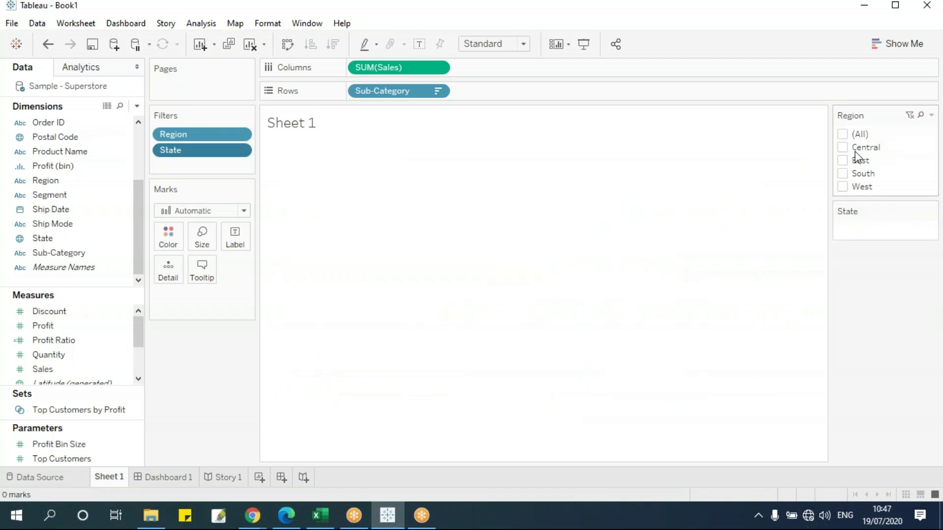
click(842, 147)
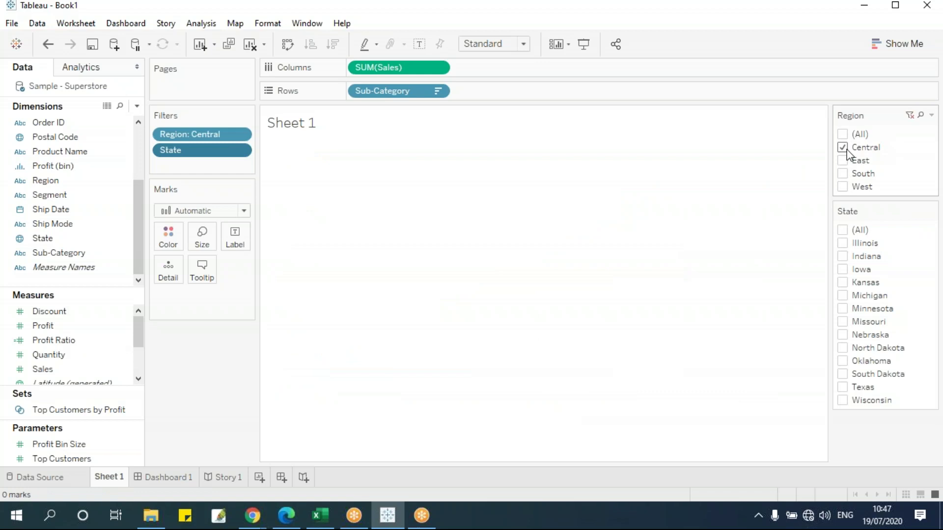
click(843, 176)
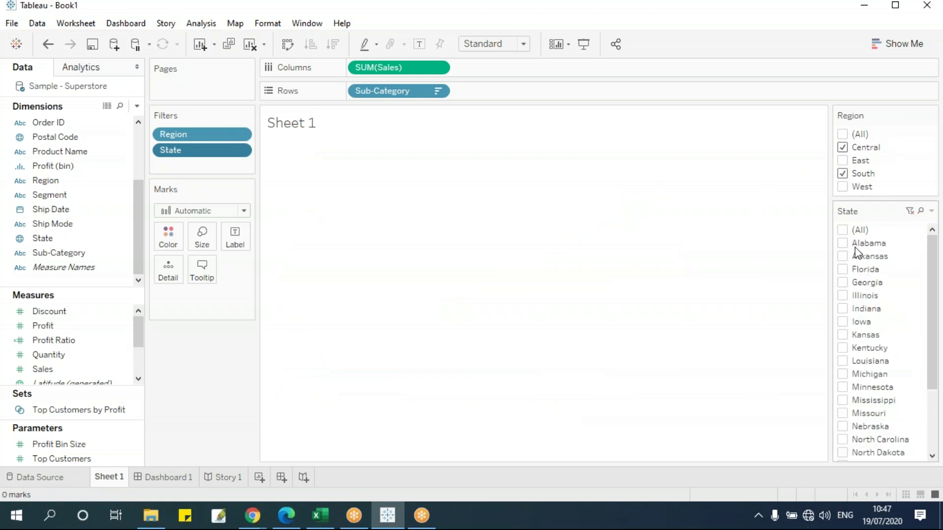
click(843, 134)
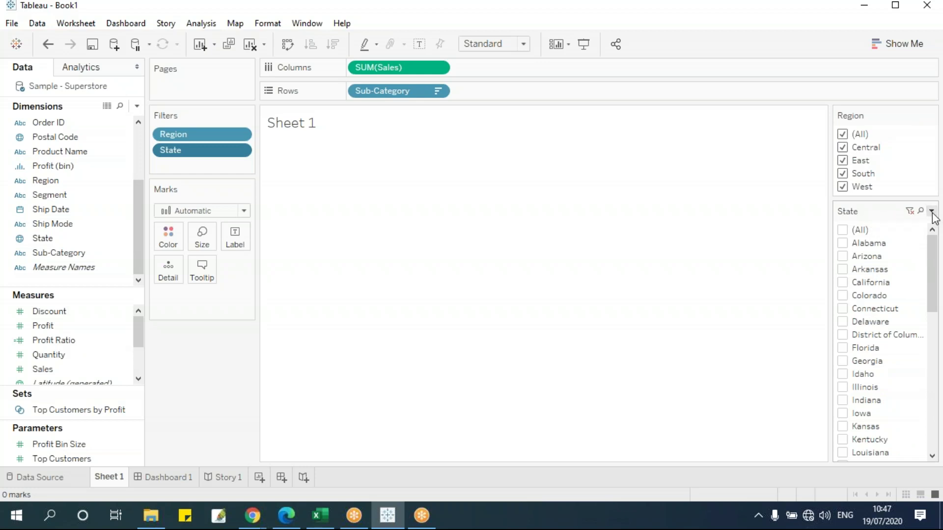
- Set the State filter to all values in the database, and switch Region to Central and back to all
click(931, 212)
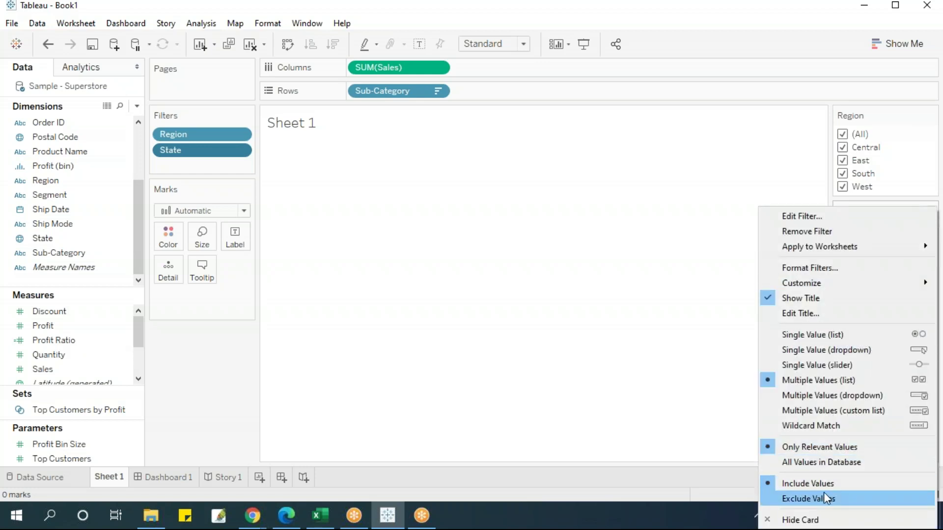
click(812, 465)
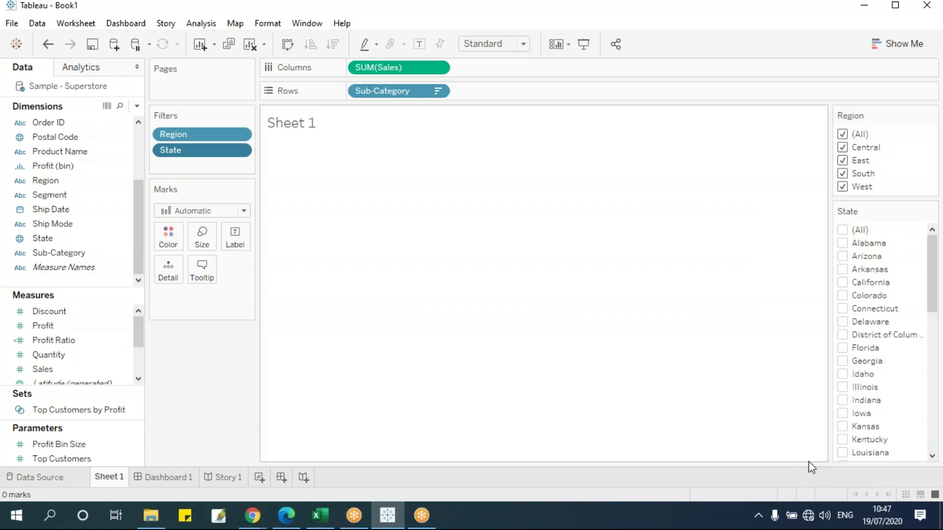
click(842, 135)
click(843, 145)
click(843, 136)
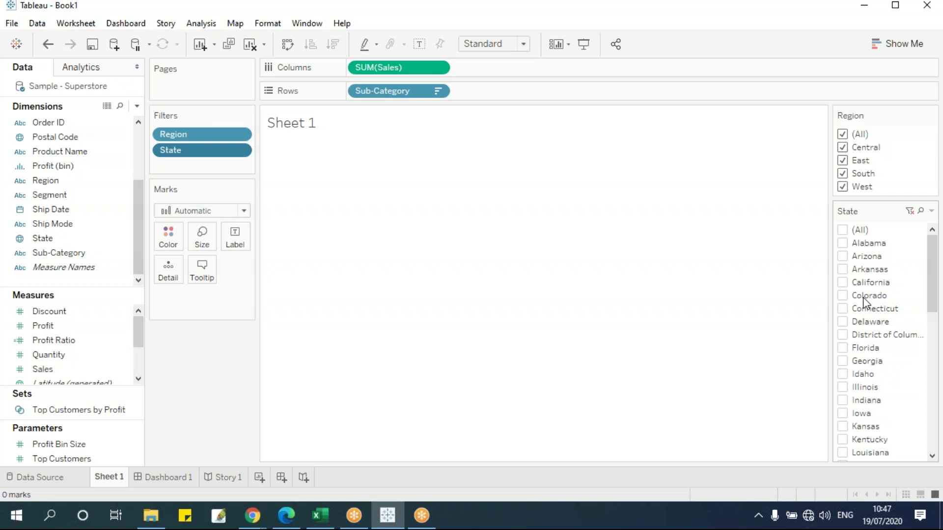
- Clear the worksheet and add Category and Sub-Category as filters with all of their values selected
key(alt+shift+BackSpace)
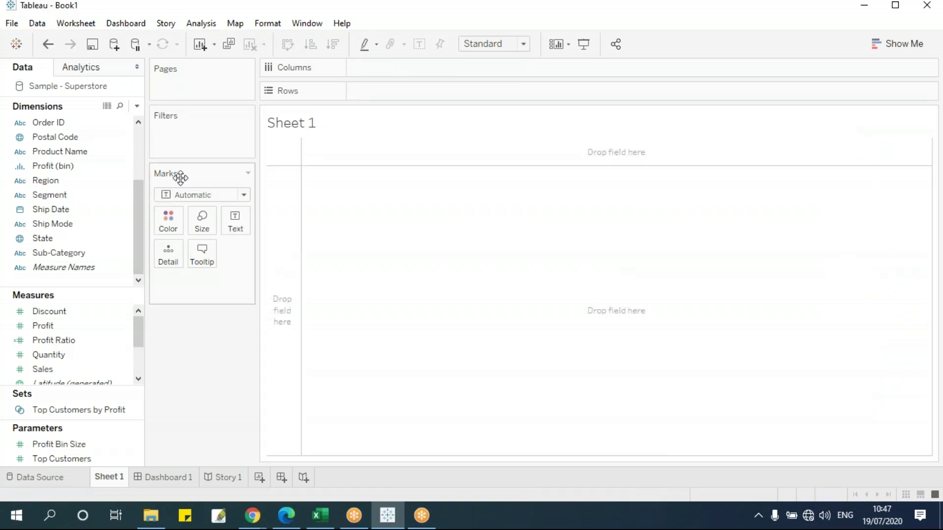
scroll(139, 132, up, 2)
drag(74, 126, 197, 130)
click(358, 301)
click(481, 426)
drag(139, 162, 223, 152)
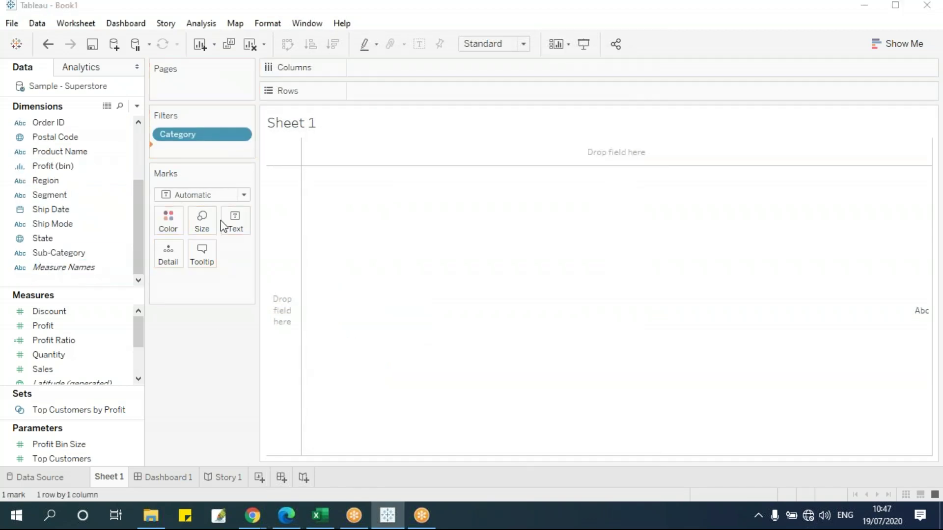
click(357, 301)
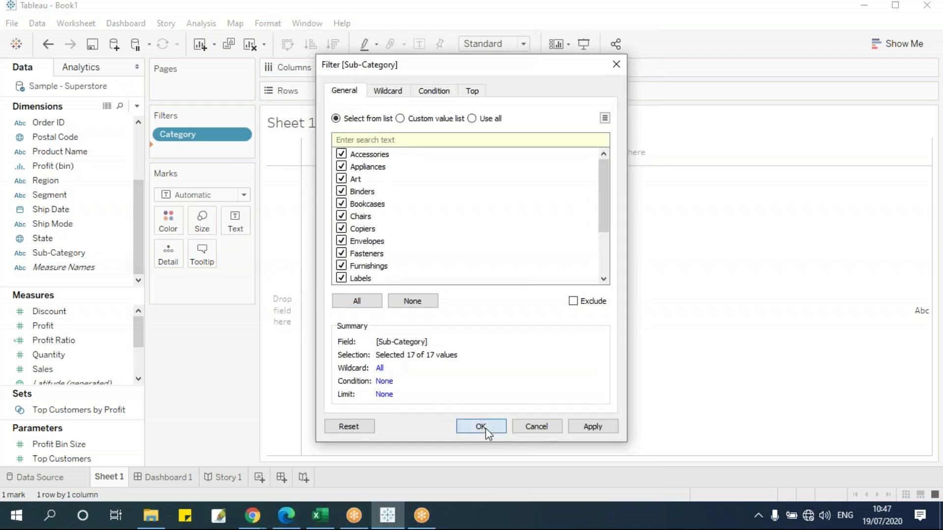
click(484, 428)
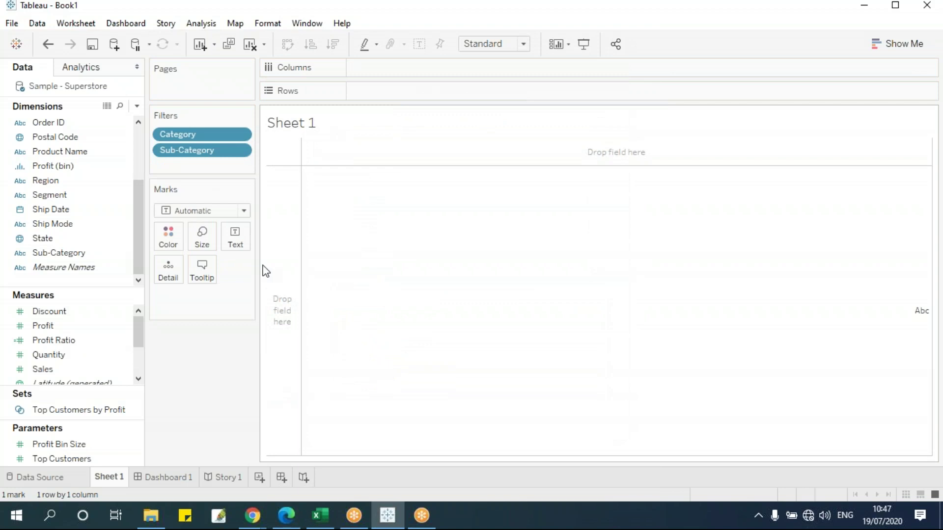
- Show the filter cards for Category and Sub-Category beside the view
click(241, 136)
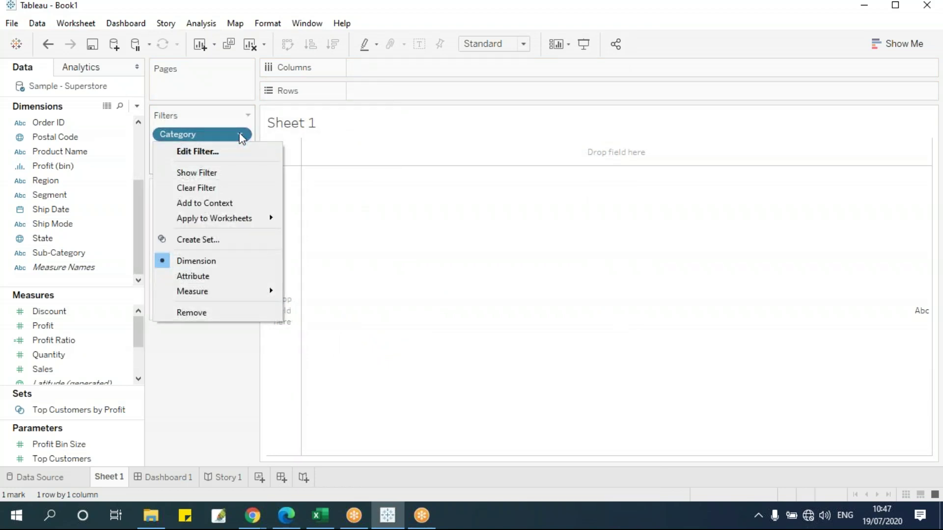
click(231, 173)
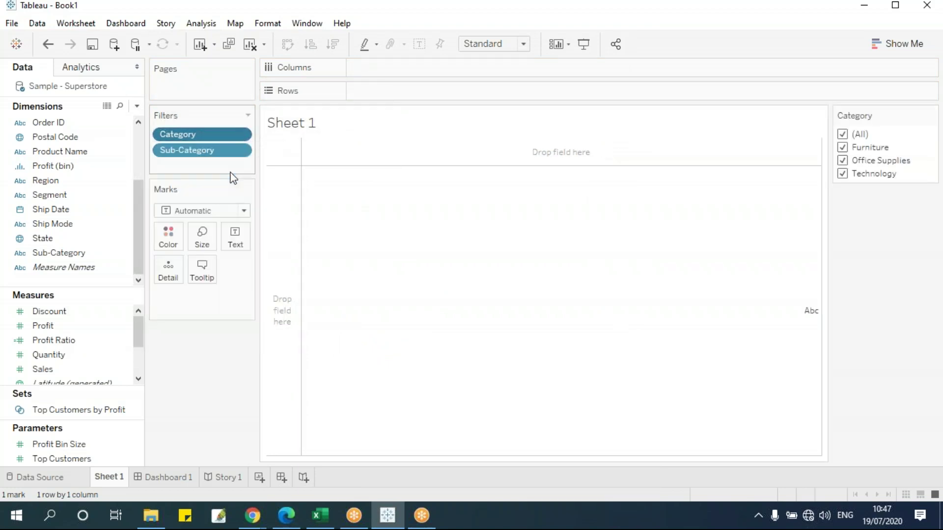
click(240, 150)
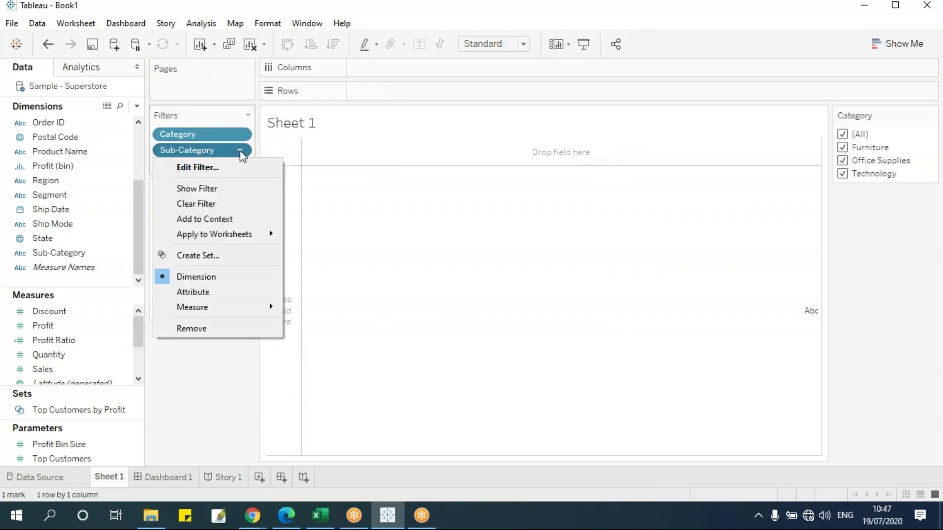
click(231, 187)
drag(882, 116, 895, 446)
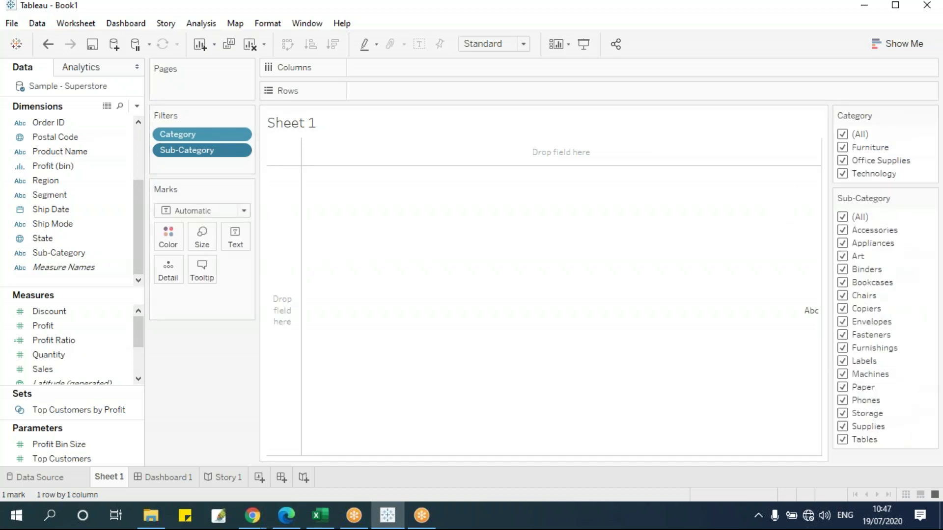
- Try Furniture and Office Supplies individually in the Category filter, and reset it to all values
click(841, 135)
click(842, 147)
click(842, 147)
click(842, 161)
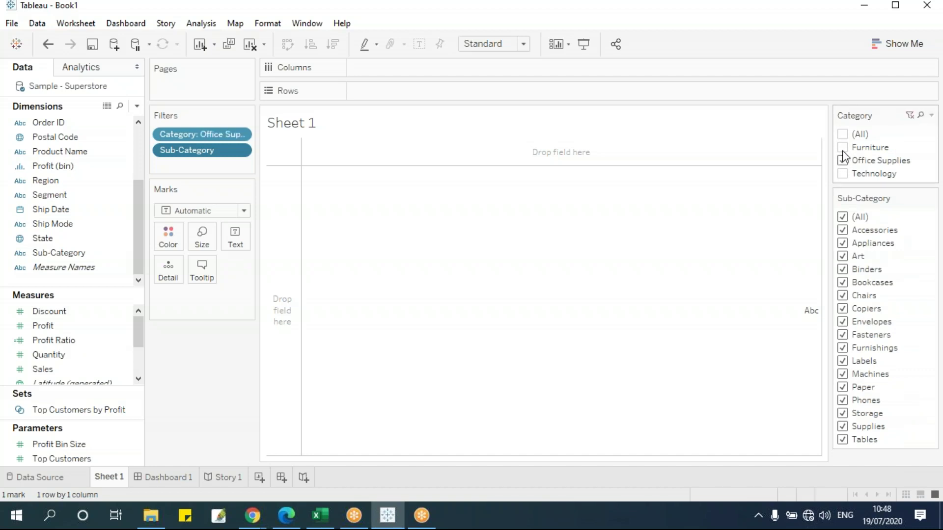
click(842, 134)
- Set the Sub-Category filter to only relevant values, and try Furniture, Office Supplies and Technology in the Category filter before reselecting all
click(931, 199)
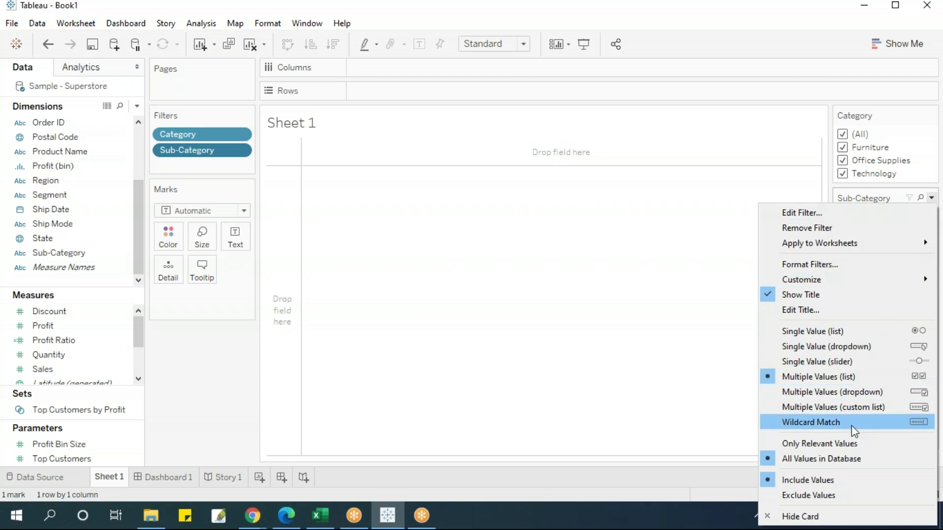
click(827, 444)
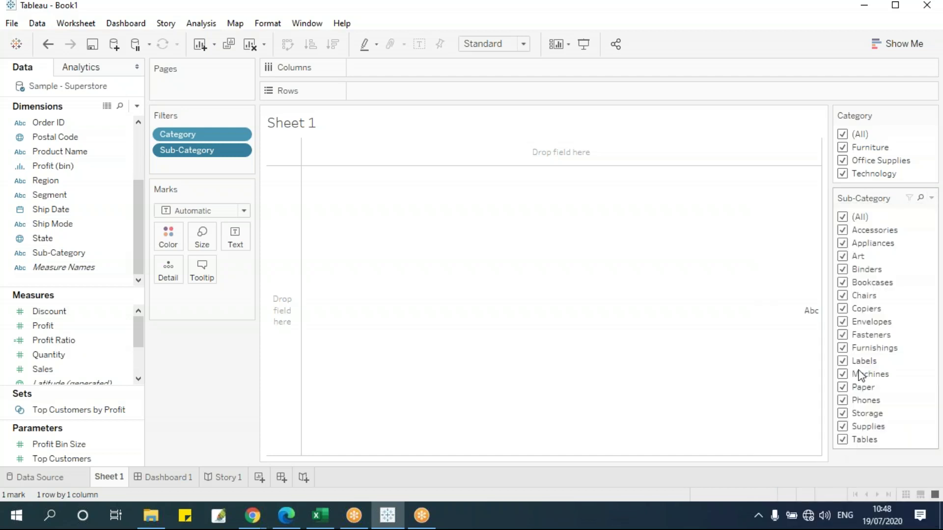
click(844, 135)
click(846, 147)
click(842, 147)
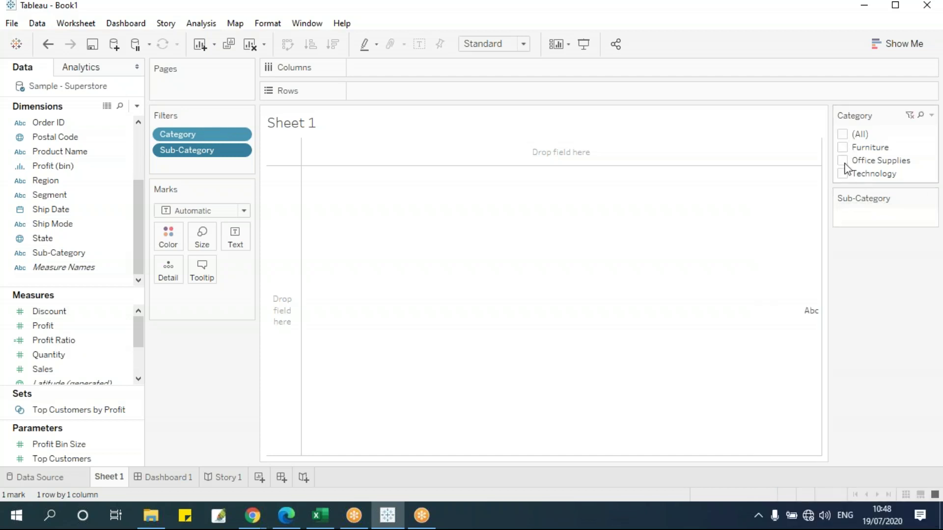
click(843, 160)
click(843, 173)
click(843, 160)
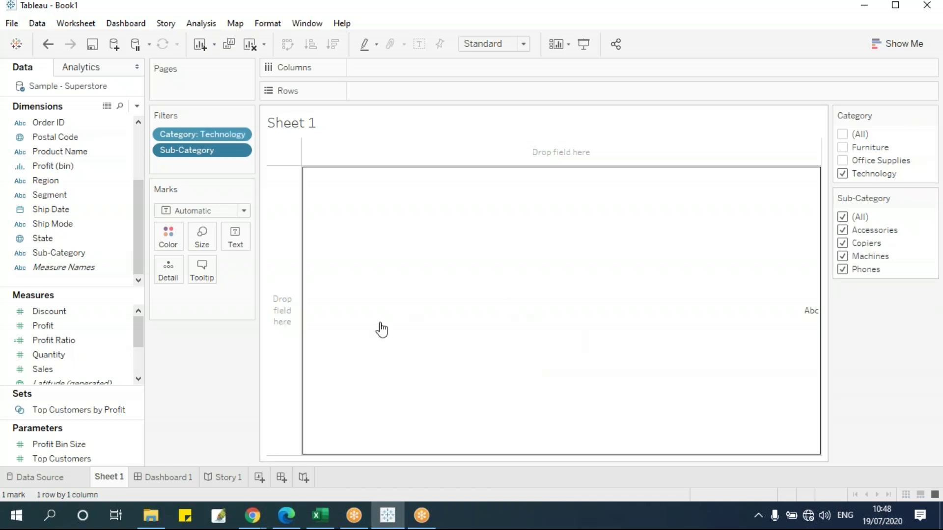
click(846, 136)
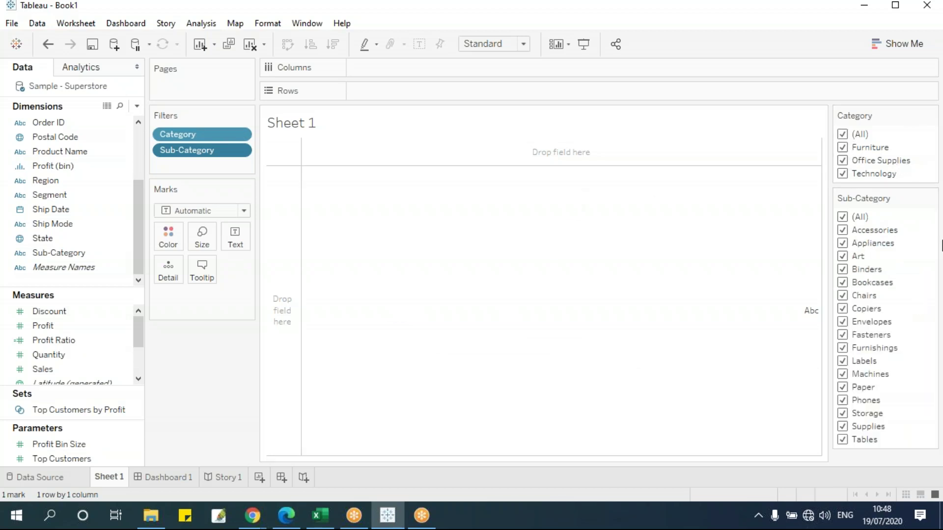
- Apply the Sub-Category filter to all worksheets using related data sources, and limit Category to Furniture
click(931, 199)
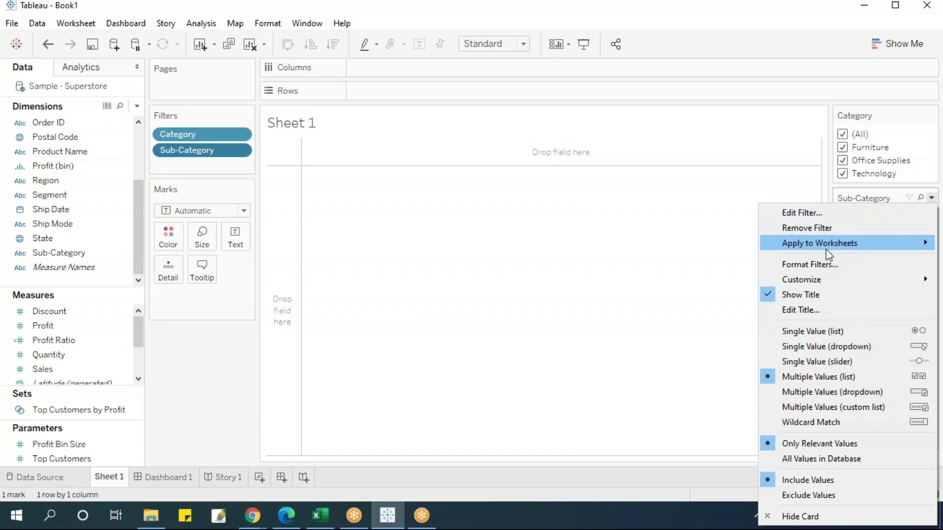
mouse_move(810, 250)
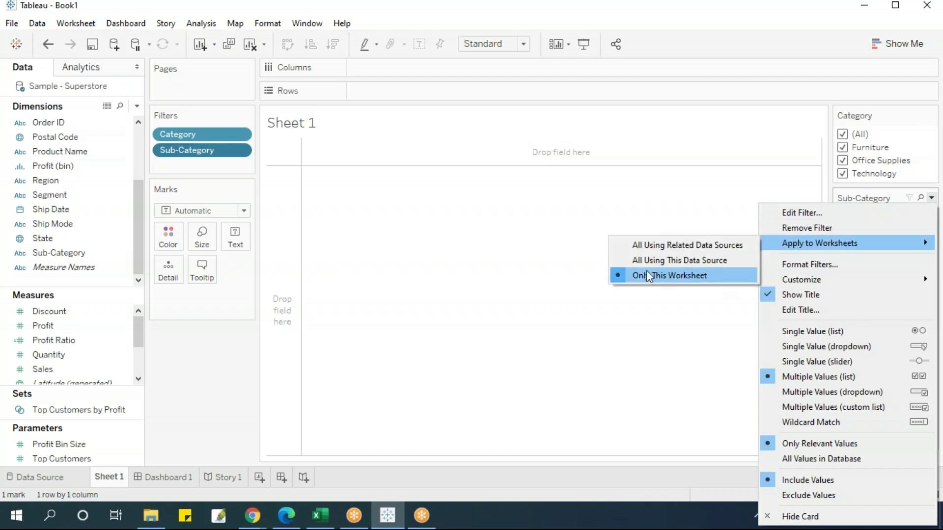
click(719, 249)
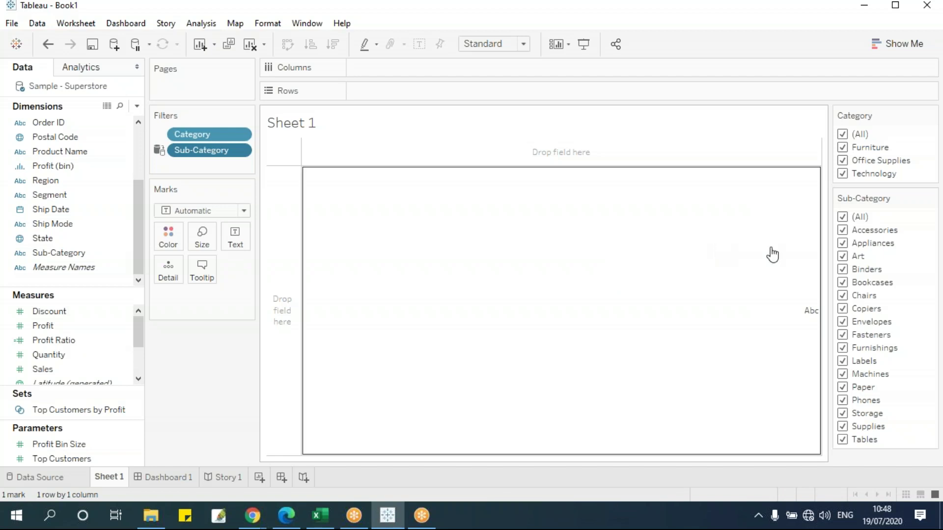
click(842, 134)
click(842, 148)
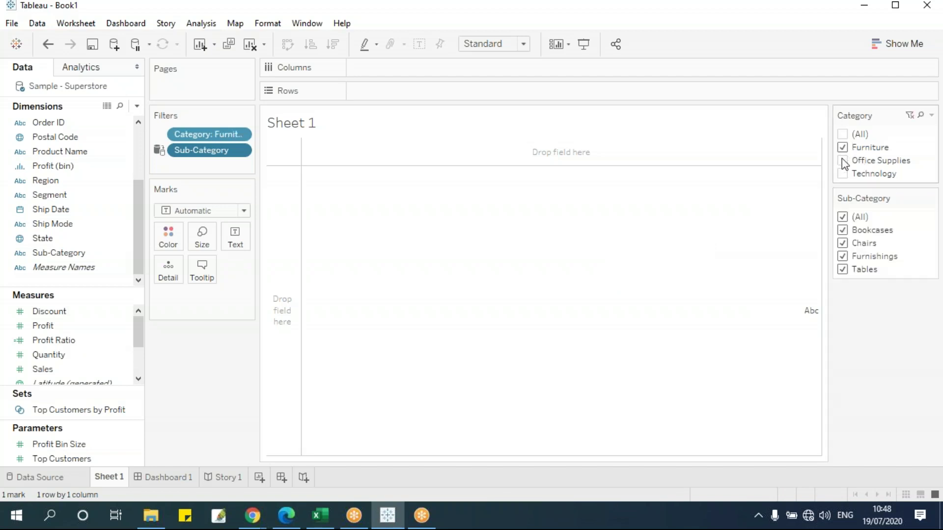
- Switch the Category filter from Furniture to Office Supplies and Technology, reselect all categories, and clear the whole sheet
click(843, 160)
click(843, 147)
click(842, 173)
click(845, 135)
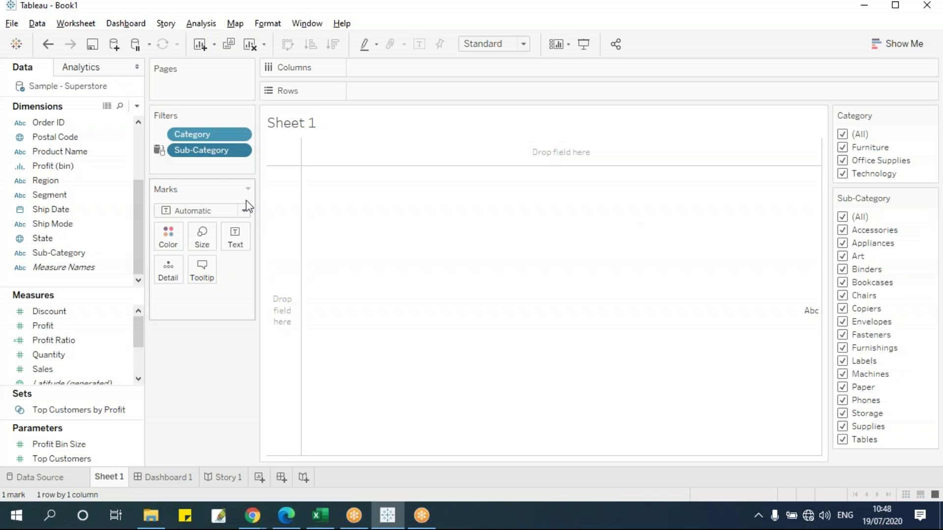
key(alt+shift+BackSpace)
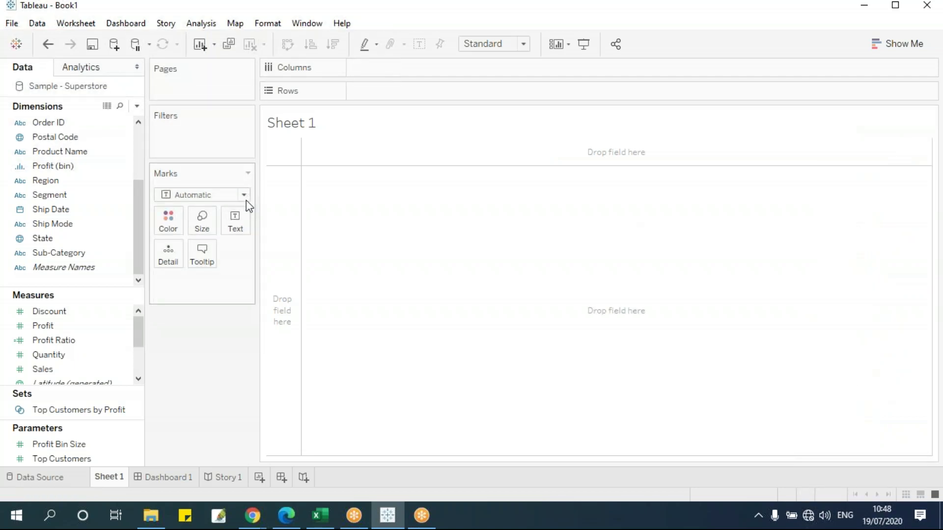
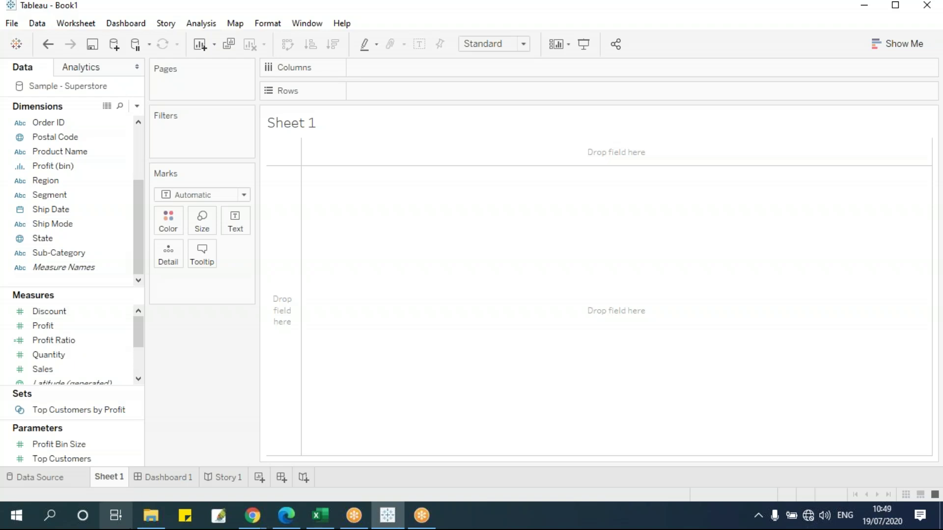
- Add a filter on all values of Sales, accepting the full range of values
click(55, 370)
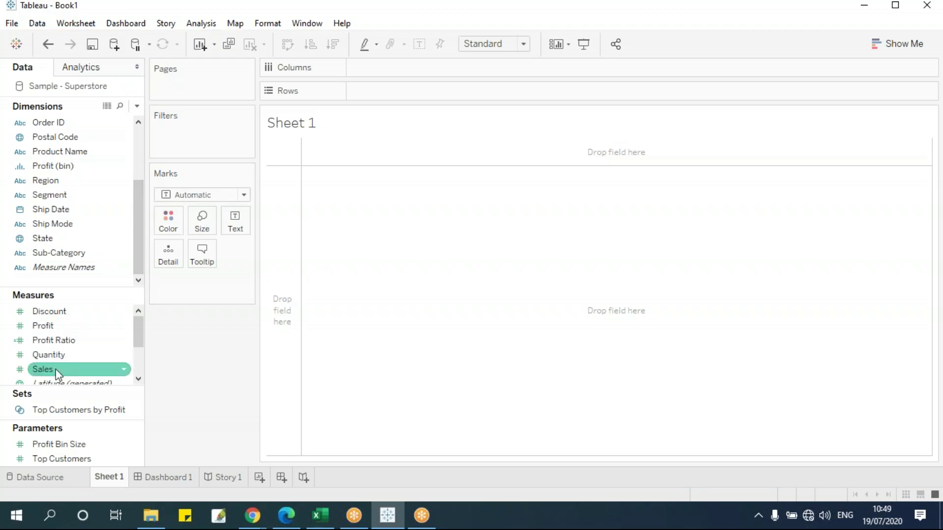
drag(59, 369, 183, 142)
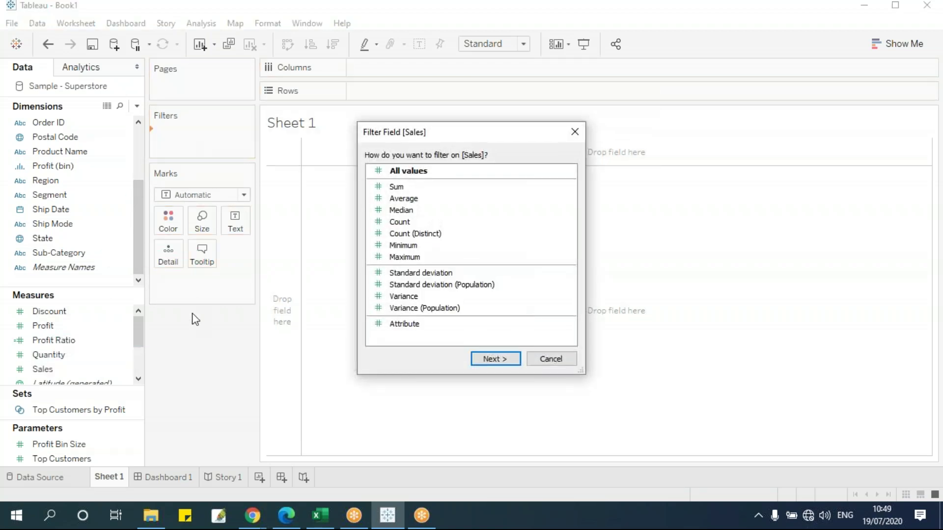
drag(434, 141, 459, 110)
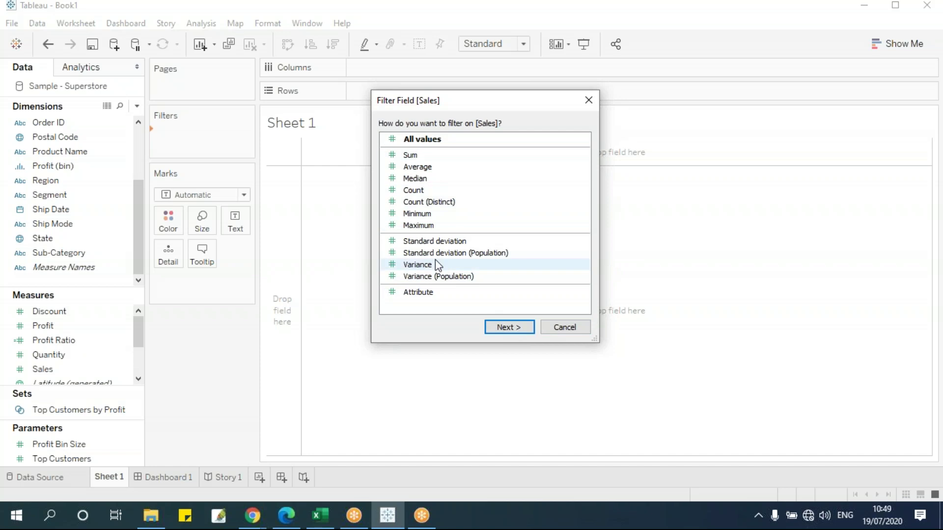
click(411, 140)
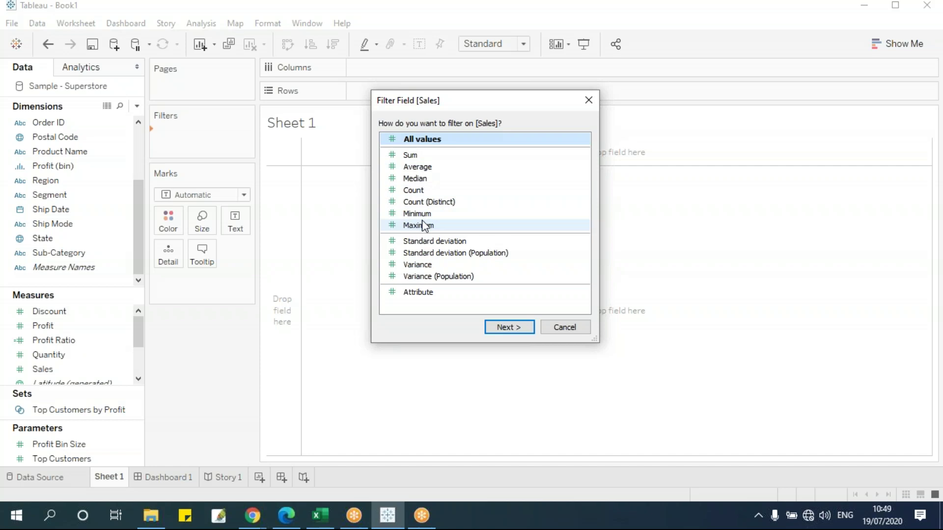
click(530, 328)
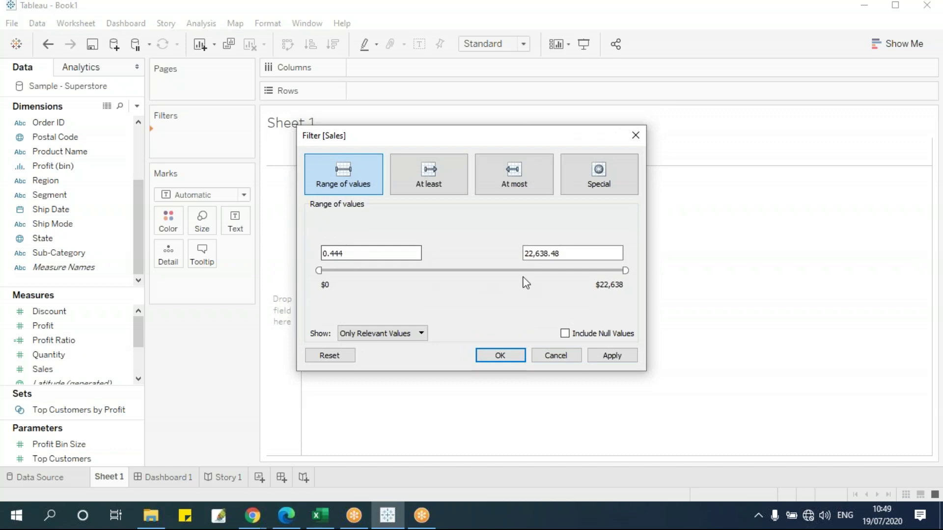
click(514, 358)
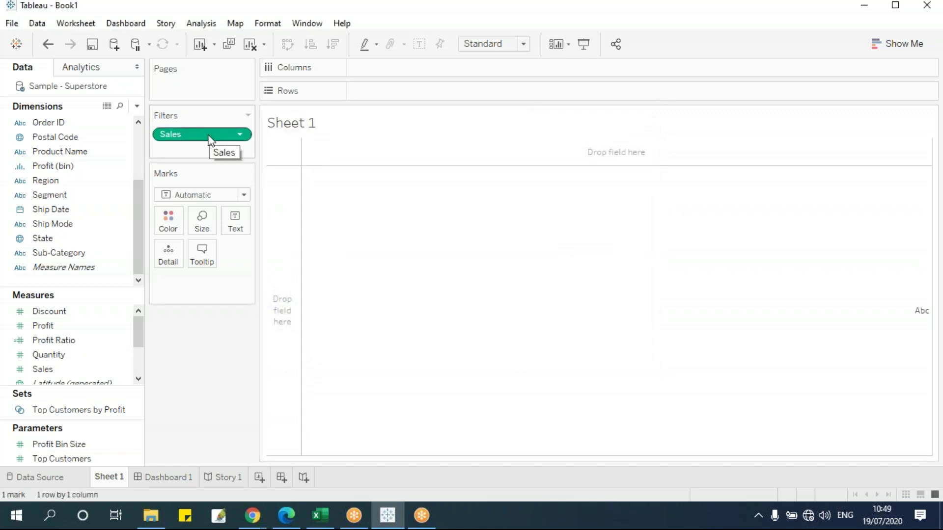
- Build a bar chart with Sub-Category in rows and Sales in columns, sorted in descending order of sales
drag(137, 242, 141, 190)
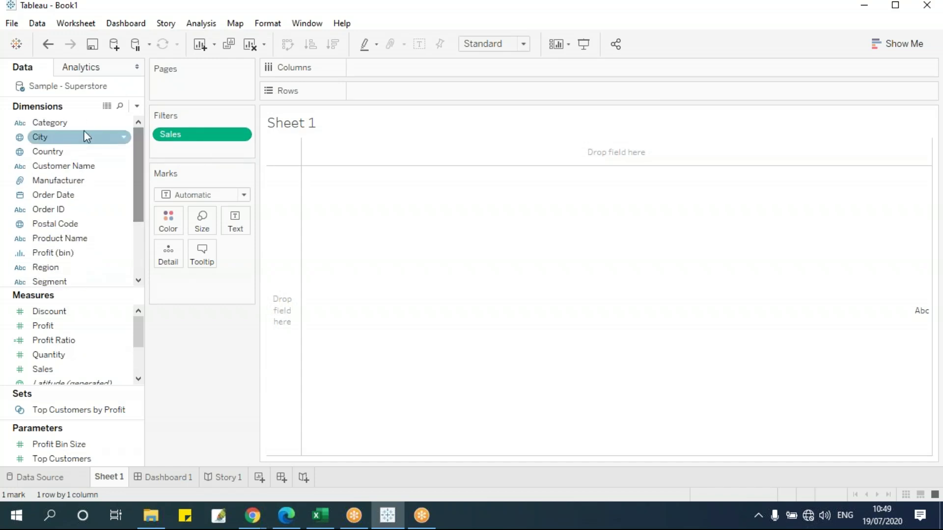
scroll(142, 232, down, 2)
drag(90, 254, 416, 103)
drag(73, 371, 404, 74)
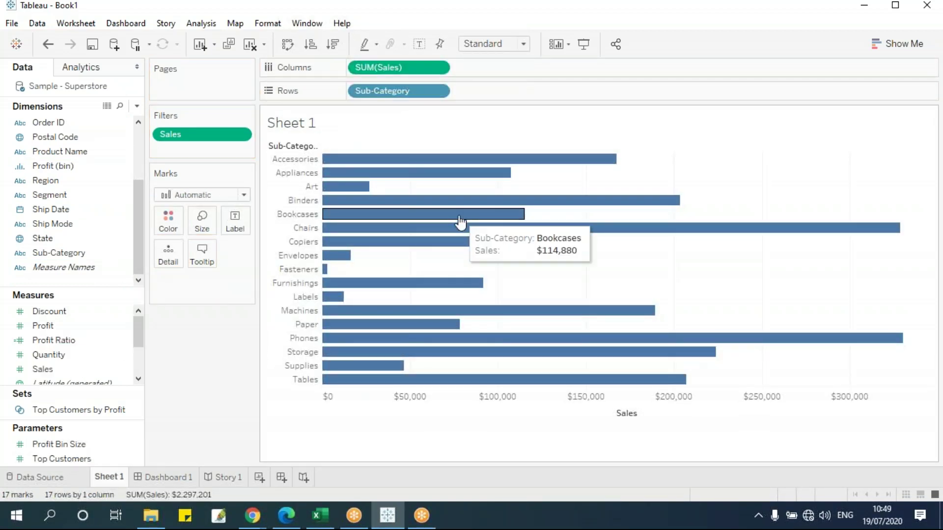
click(333, 44)
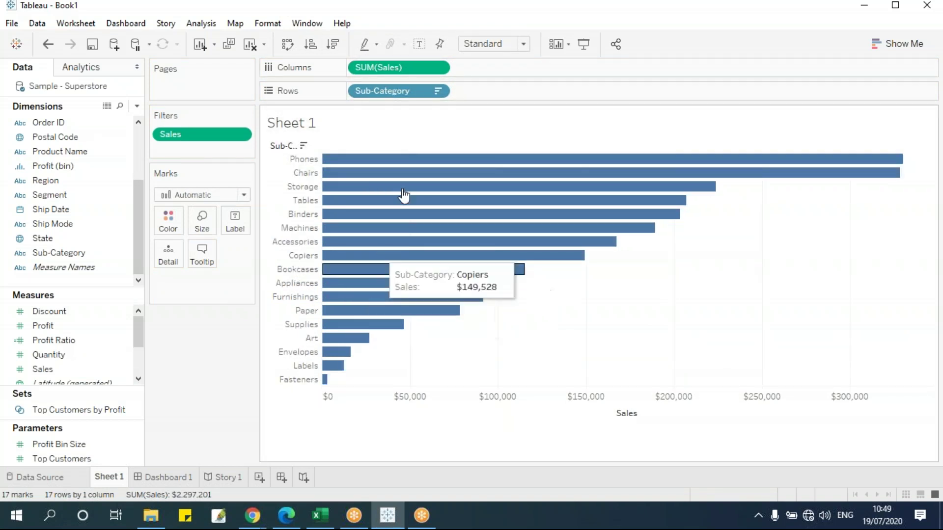
- Edit the Sales filter and try the At least option with different minimums, and the At most option with a limit of 11,839
click(241, 135)
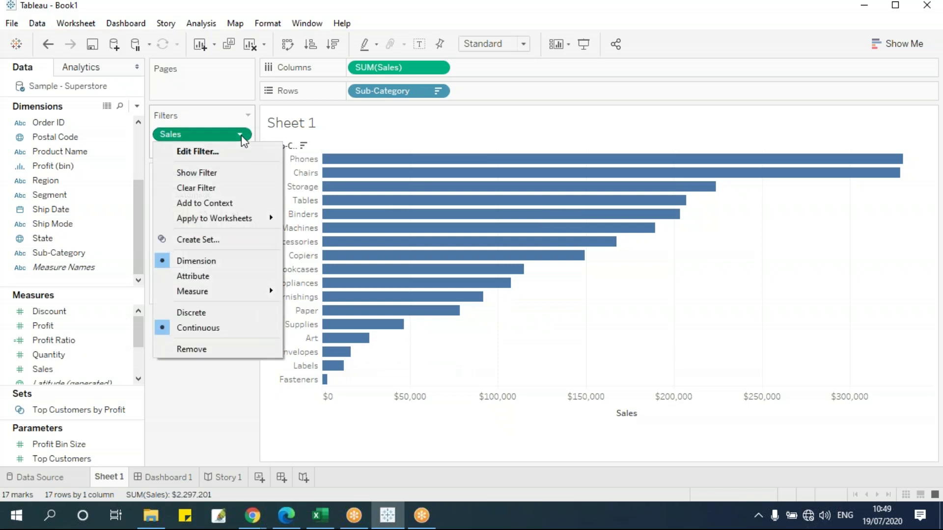
click(234, 151)
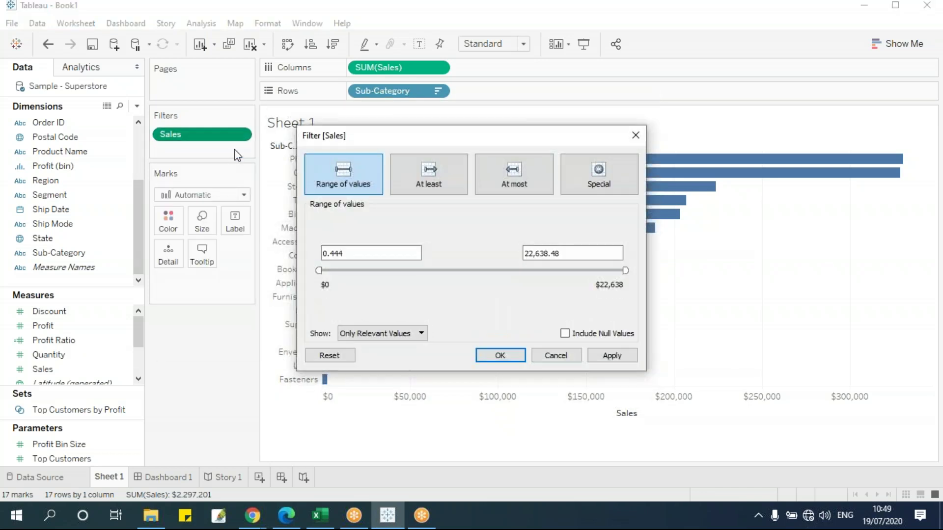
drag(394, 140, 193, 78)
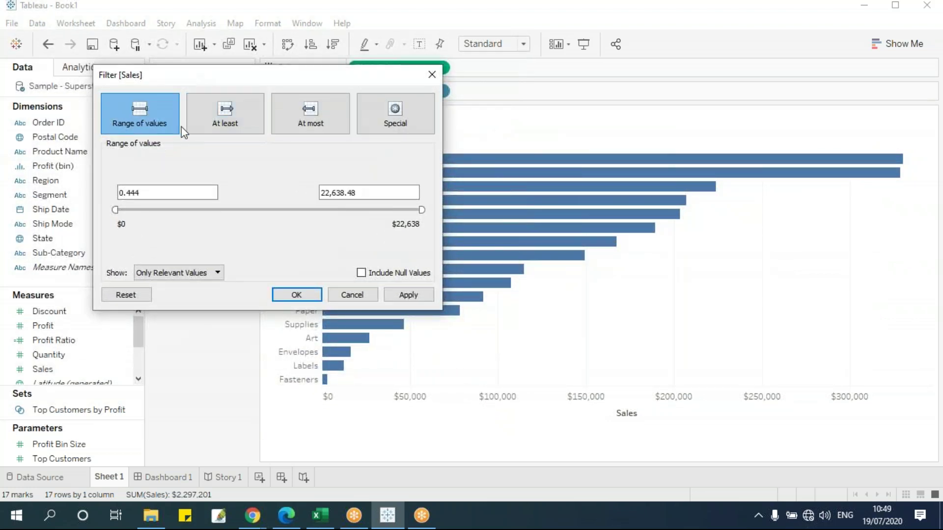
click(151, 123)
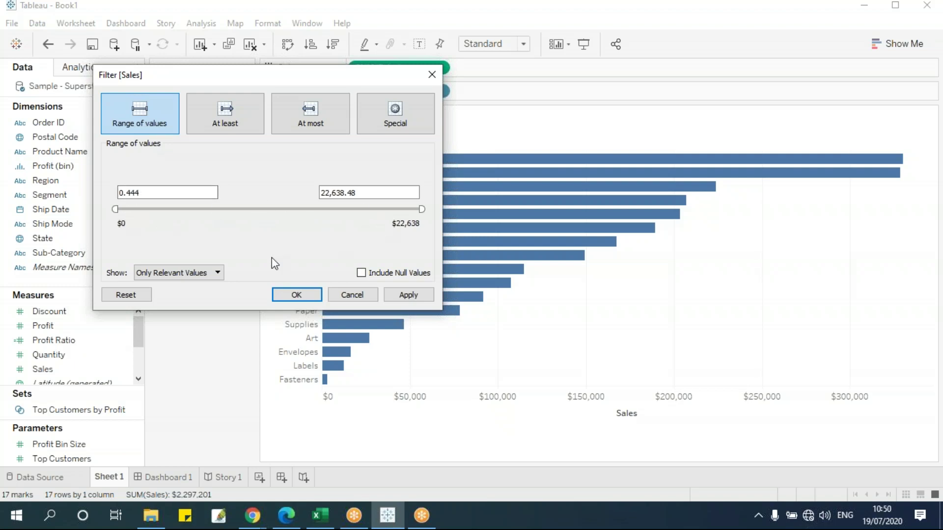
click(219, 112)
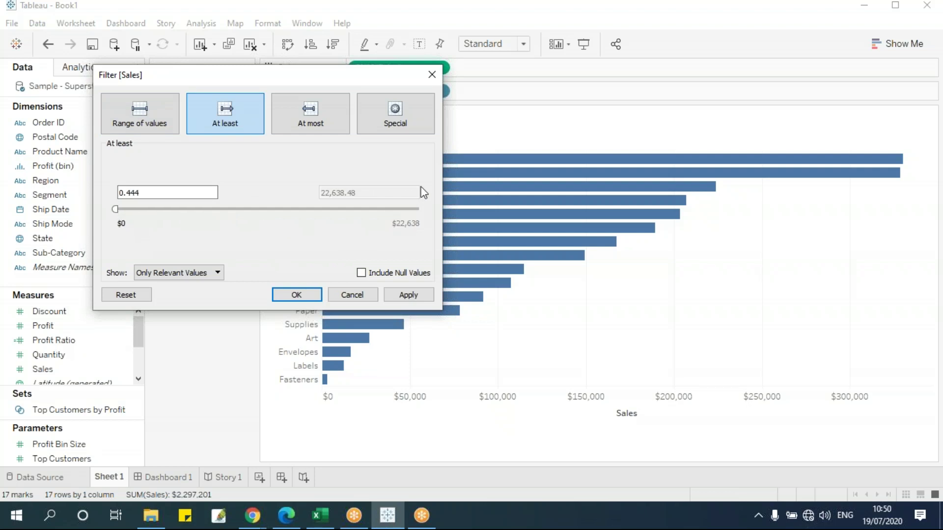
drag(118, 213, 226, 218)
drag(162, 217, 124, 210)
click(320, 120)
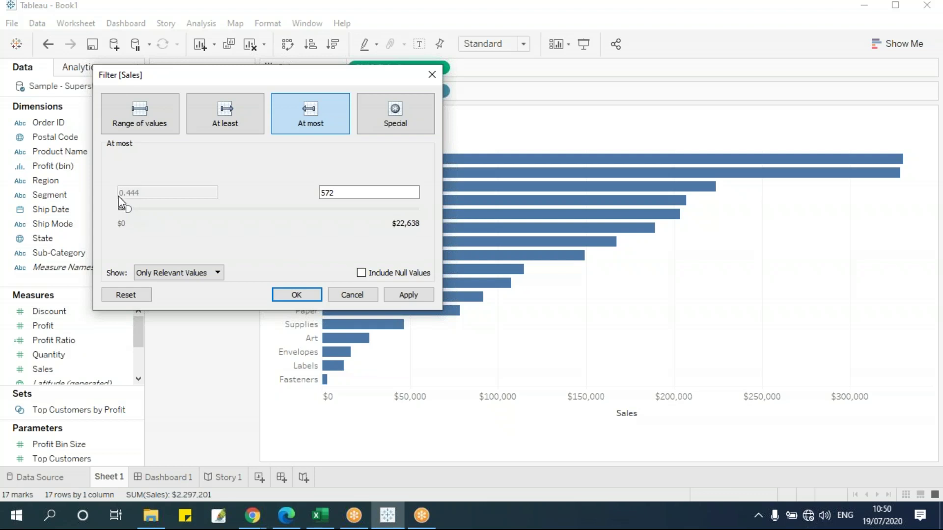
drag(126, 209, 276, 213)
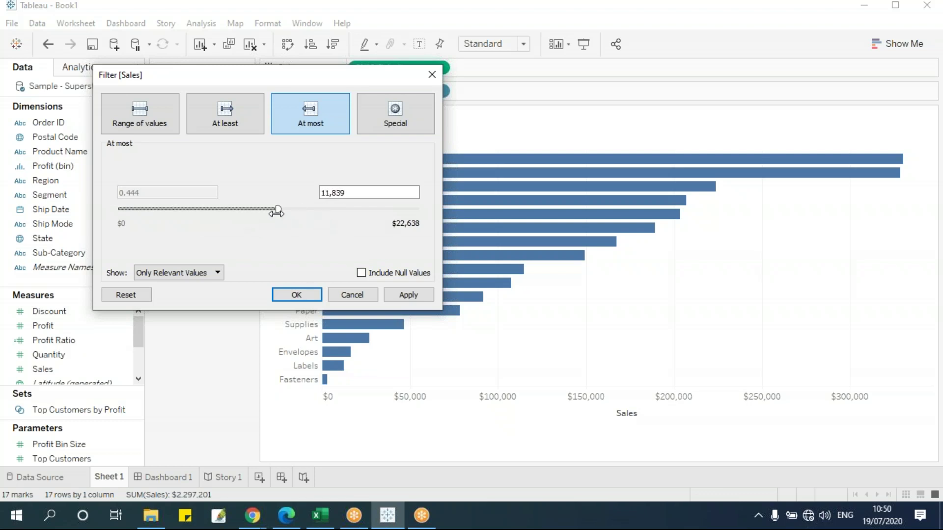
- Look through the Special, At least, At most and Range of values options of the Sales filter, and cancel the edit
click(396, 123)
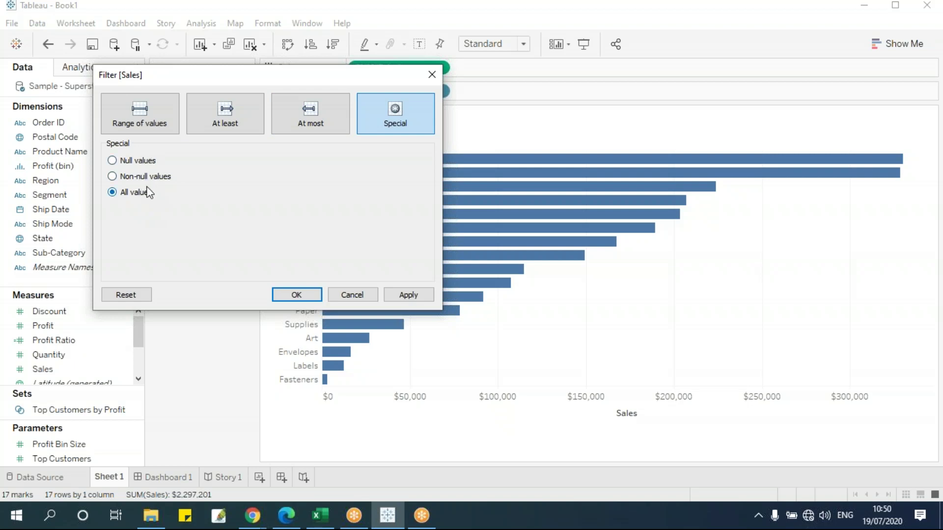
click(223, 125)
click(310, 120)
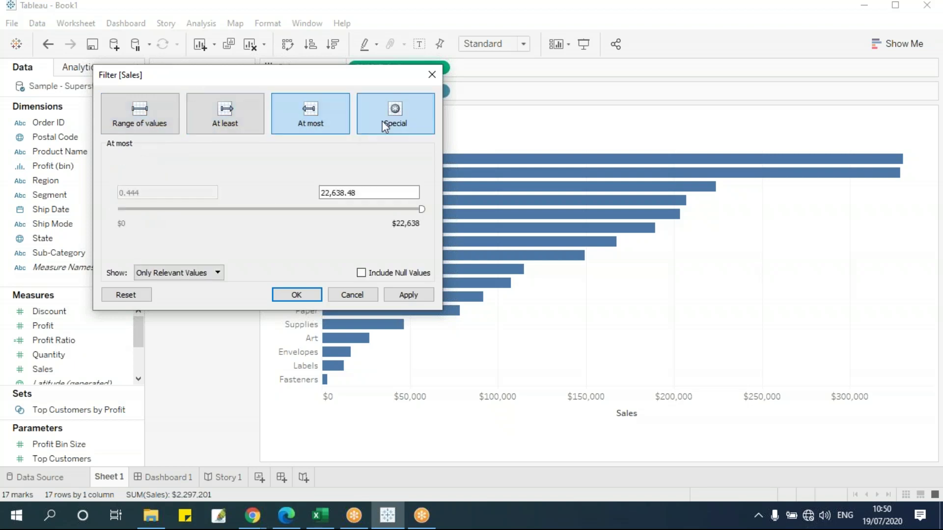
click(379, 128)
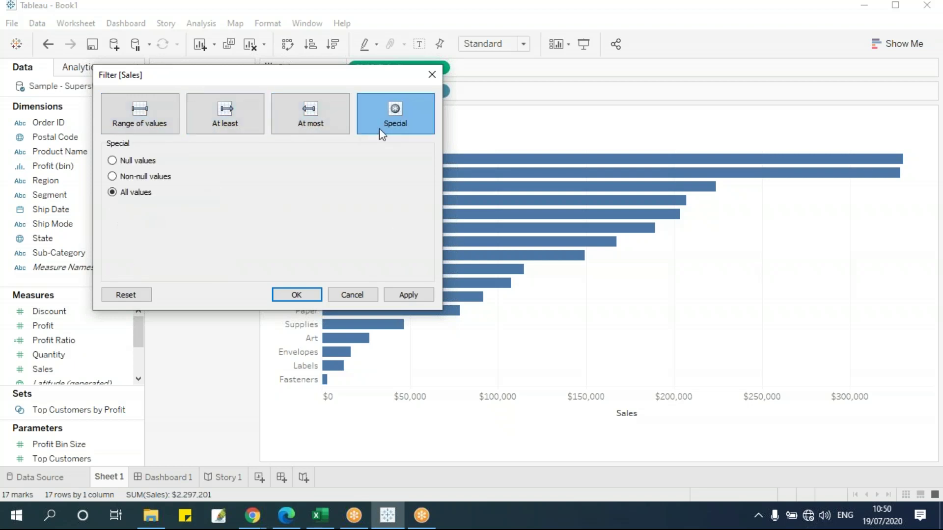
click(173, 124)
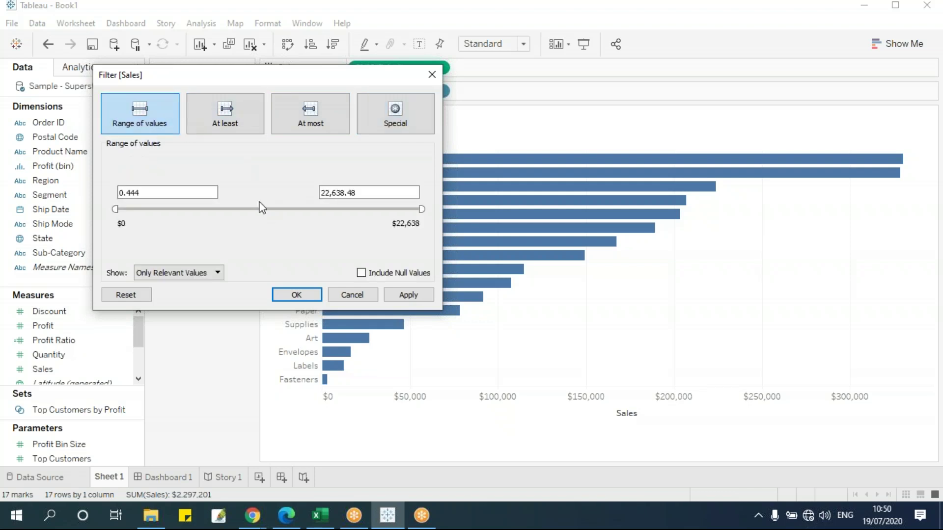
drag(253, 81, 556, 117)
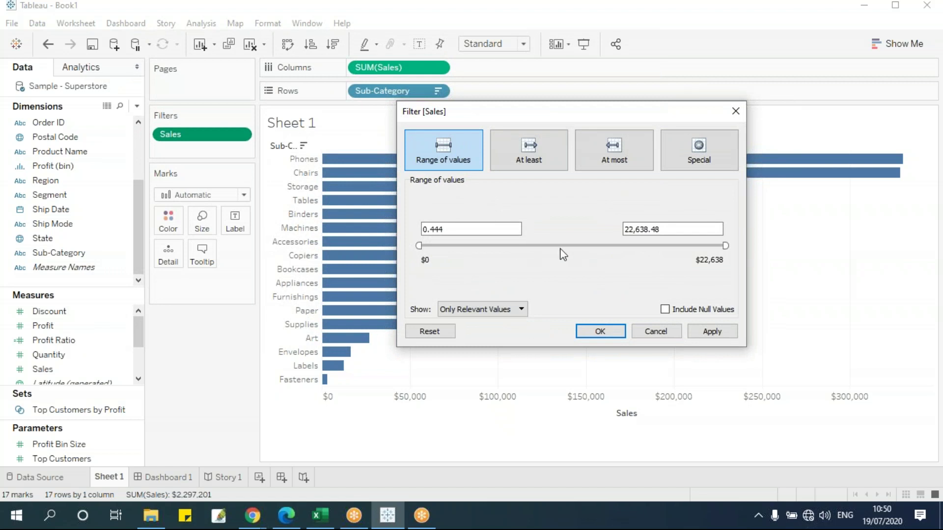
click(646, 331)
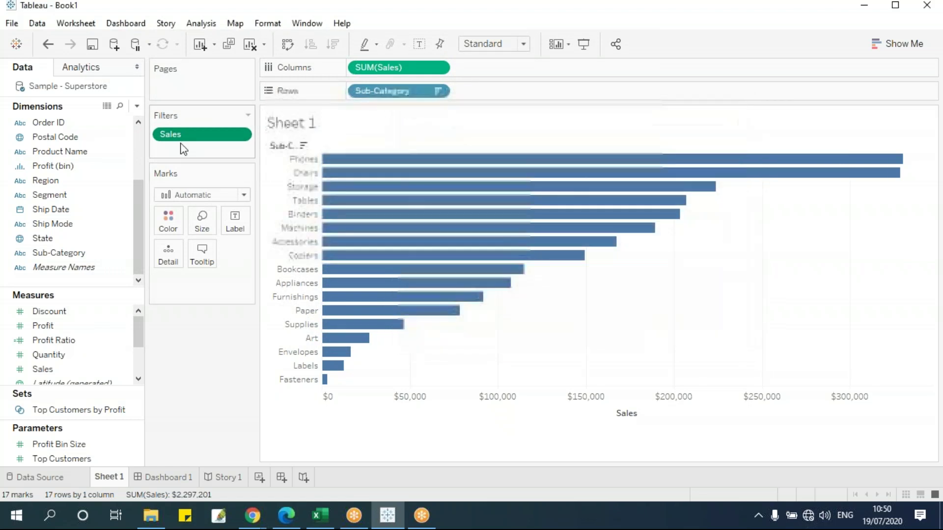
- Remove the Sales filter, start a new one on all values up to its range settings, and close it without adding it
mouse_move(196, 137)
mouse_down()
mouse_move(143, 294)
mouse_move(64, 361)
mouse_move(189, 138)
mouse_up()
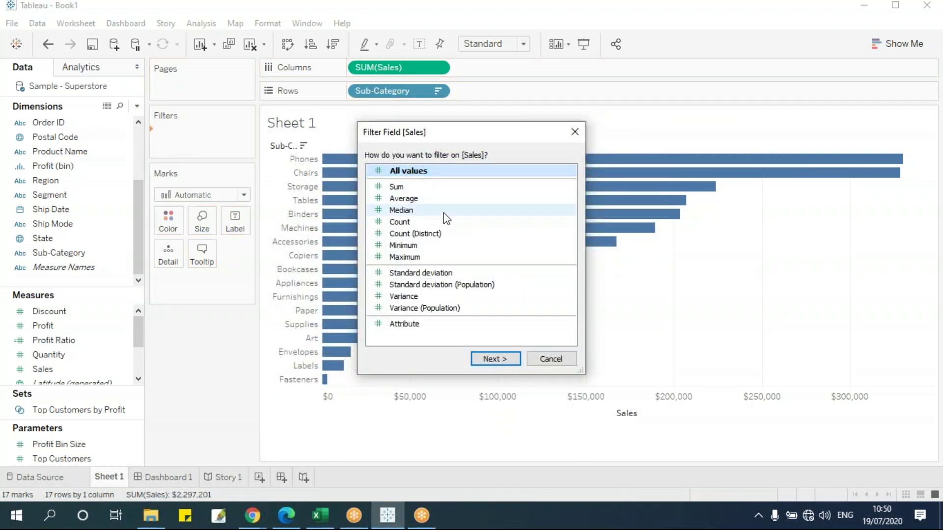
click(502, 362)
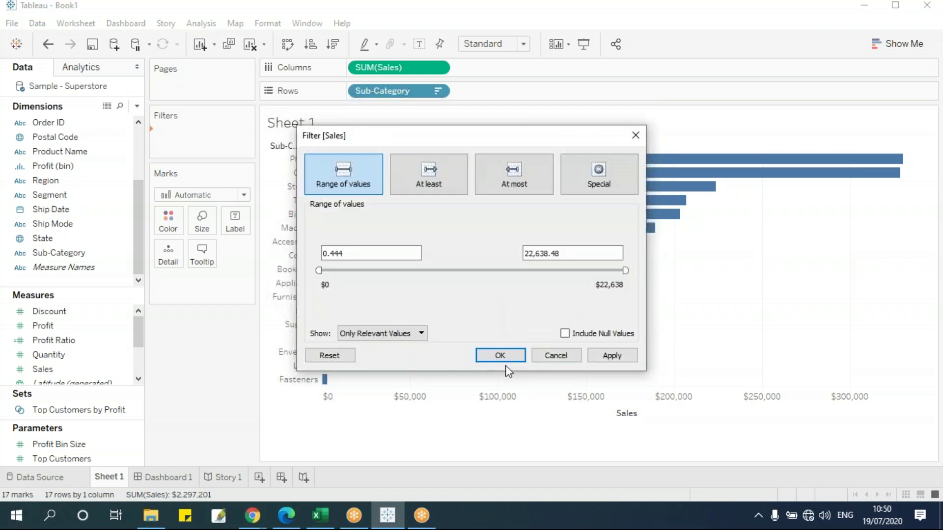
click(635, 135)
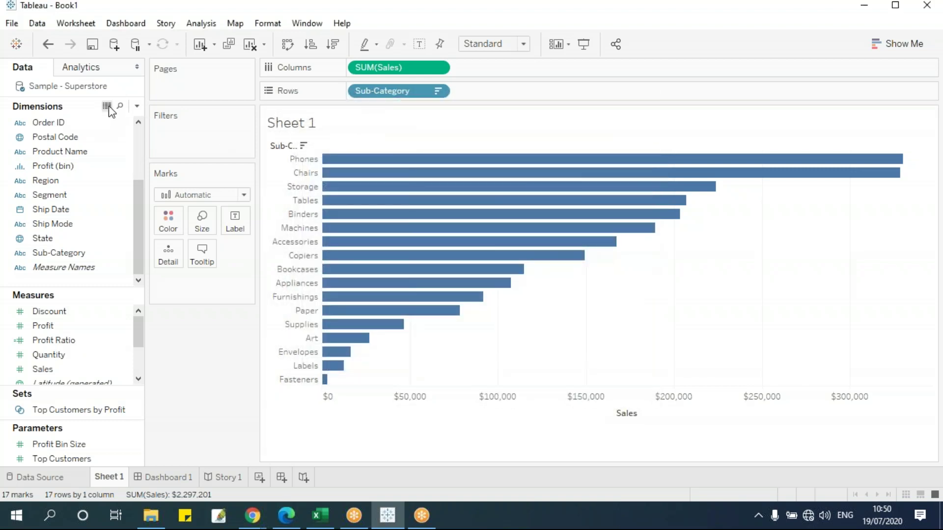
- Examine the row-level Sales values in the underlying Sample - Superstore data, and close the data view
click(106, 106)
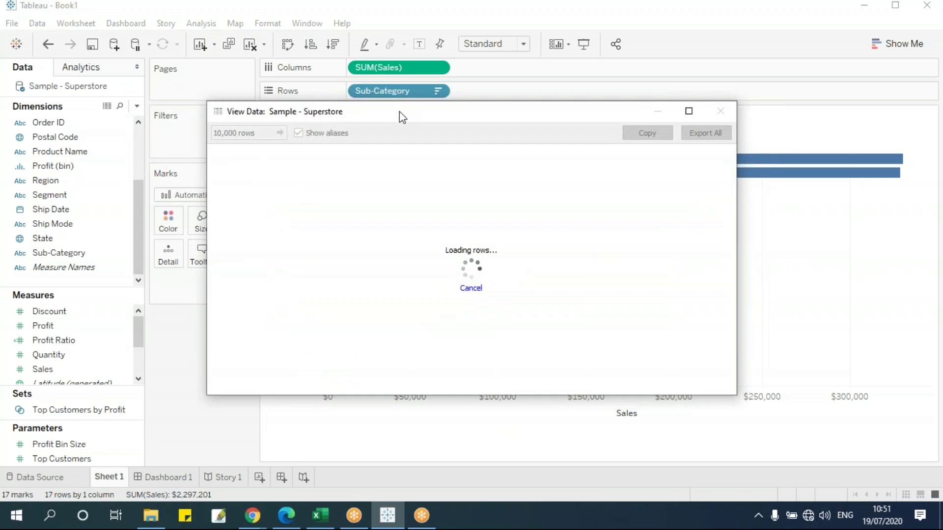
drag(399, 116, 304, 113)
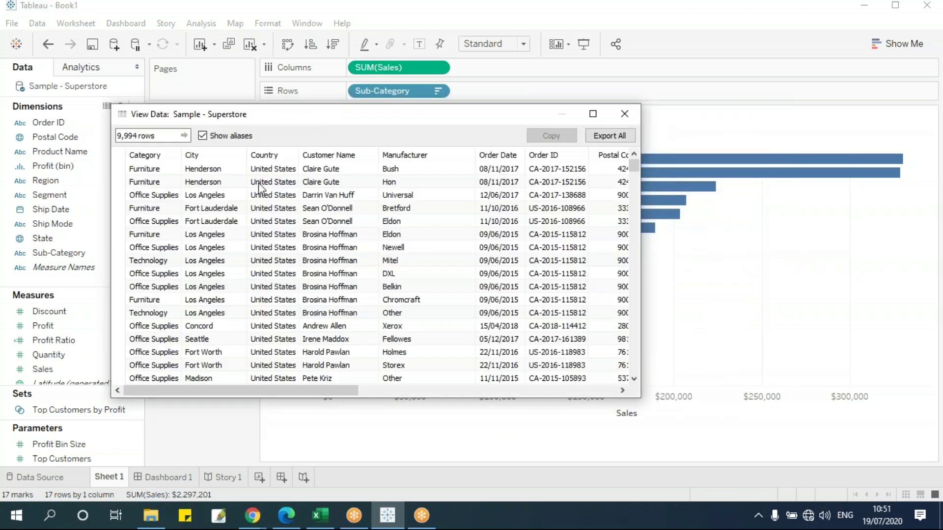
drag(326, 387, 629, 399)
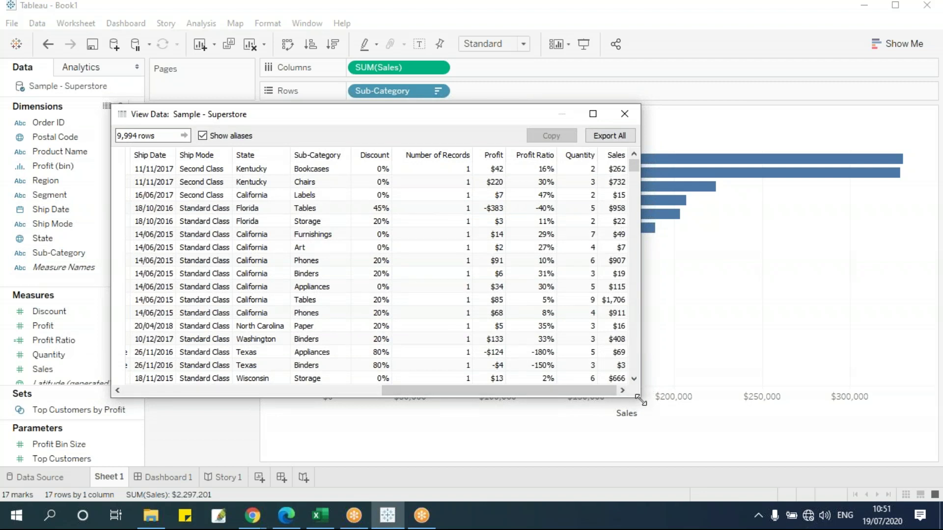
drag(639, 399, 793, 452)
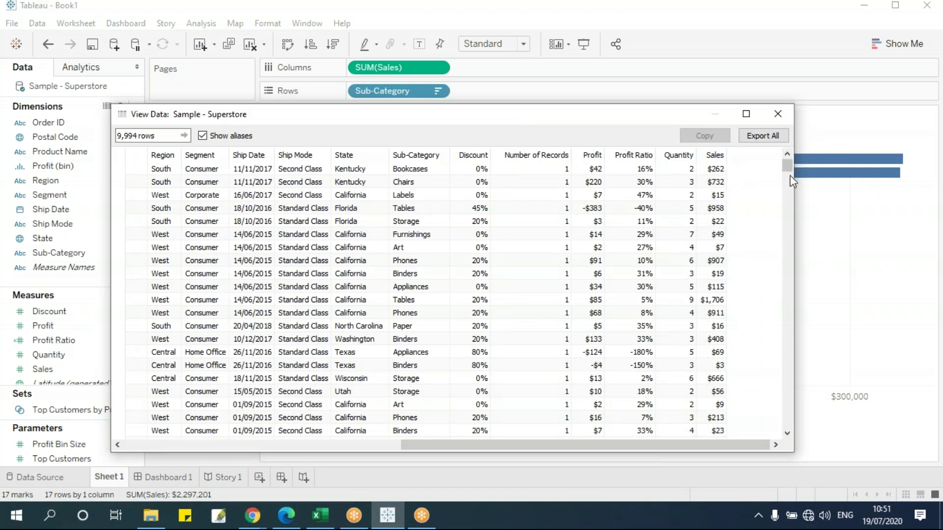
click(782, 120)
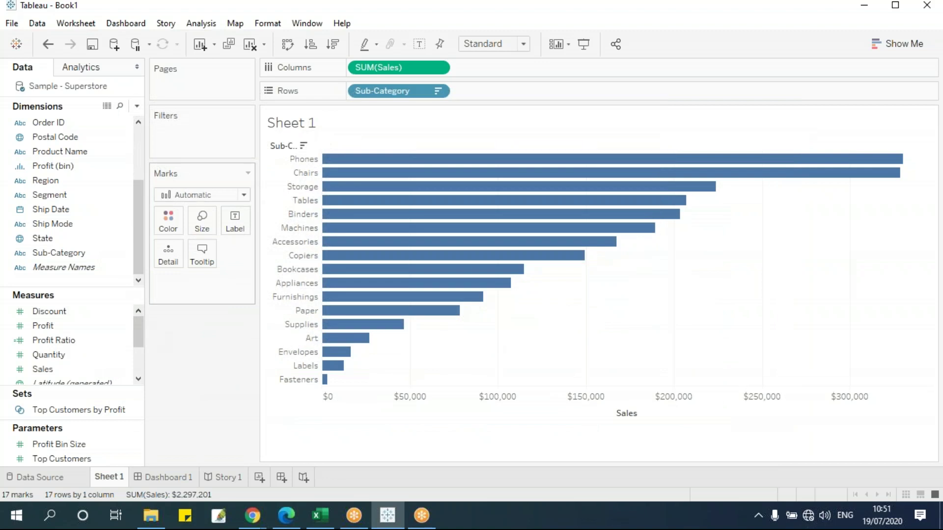
- Add a Sales filter on all values, limit it to a range of 1,000 to 5,000, and apply it
drag(42, 369, 184, 135)
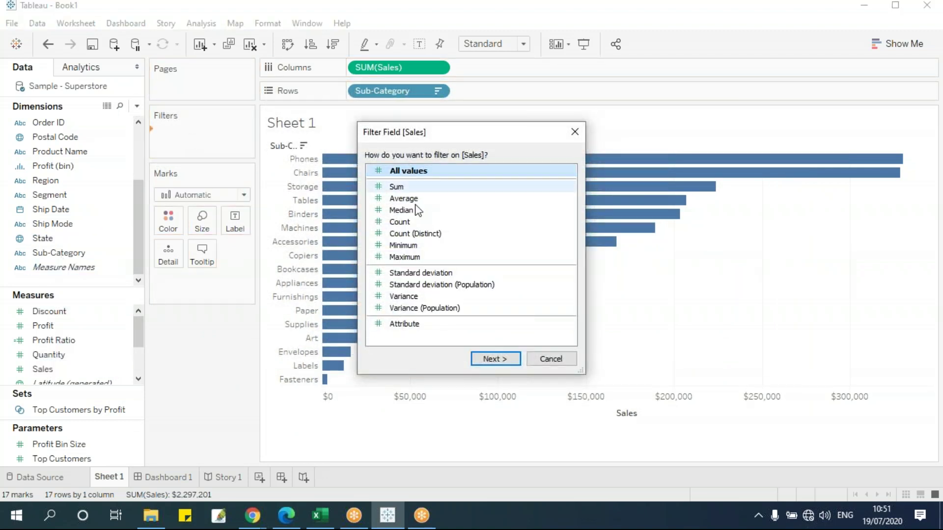
click(498, 362)
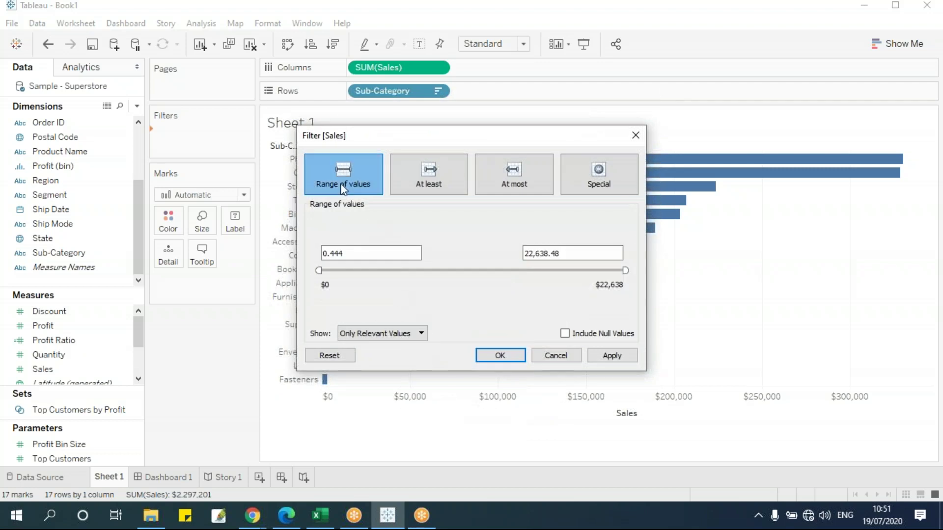
drag(361, 253, 263, 244)
text(1000)
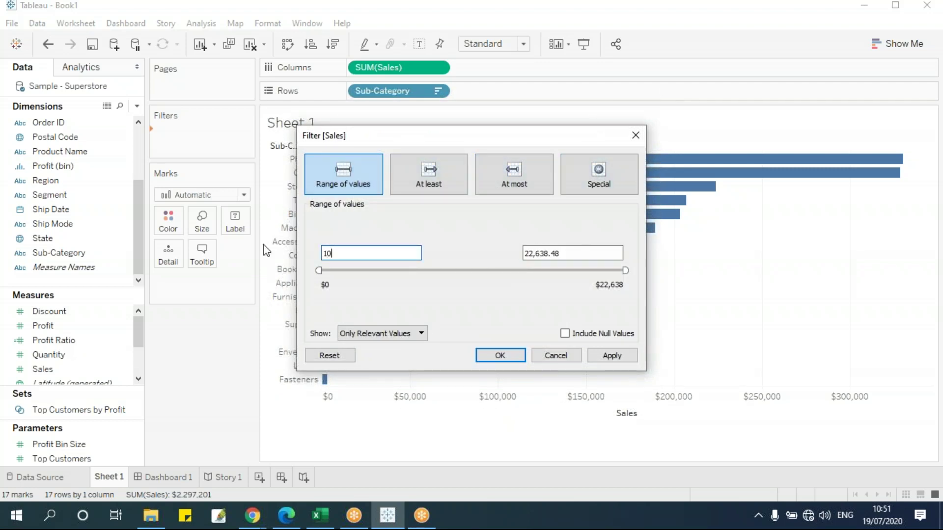
click(583, 253)
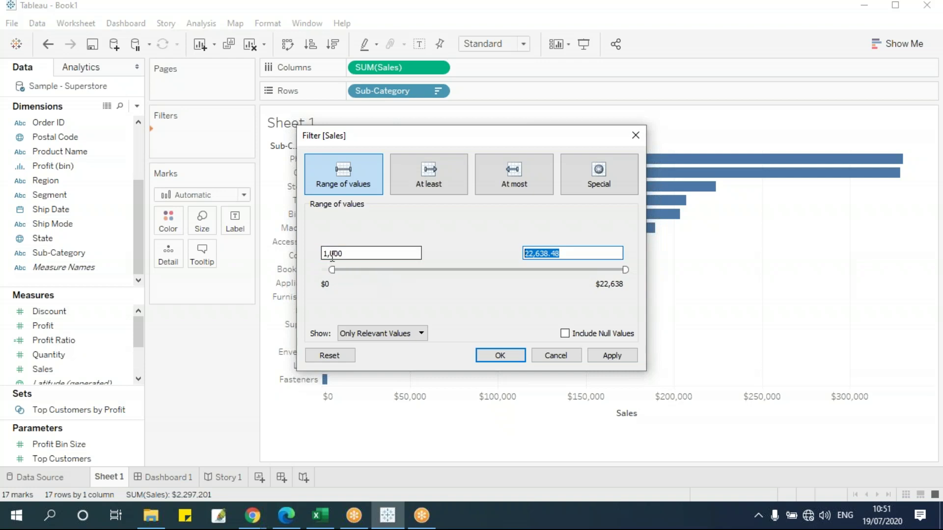
text(5000)
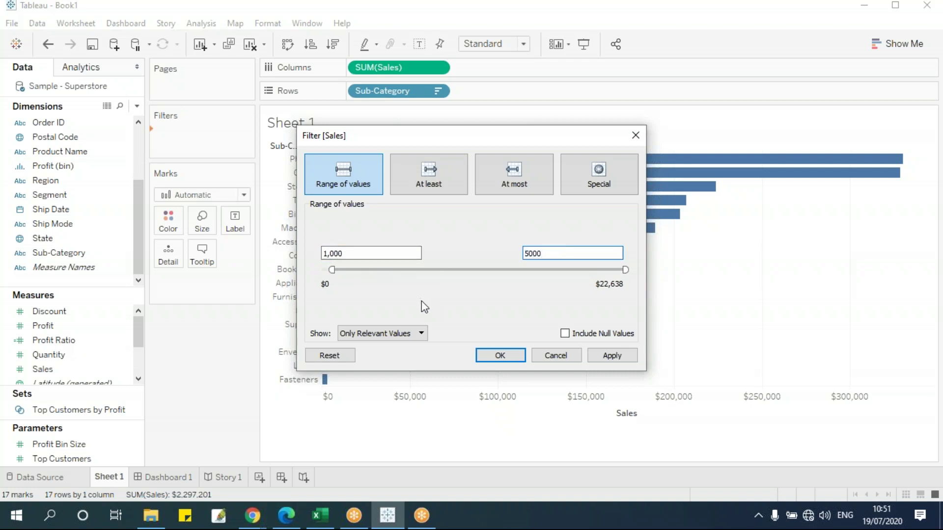
click(608, 355)
drag(496, 141, 746, 320)
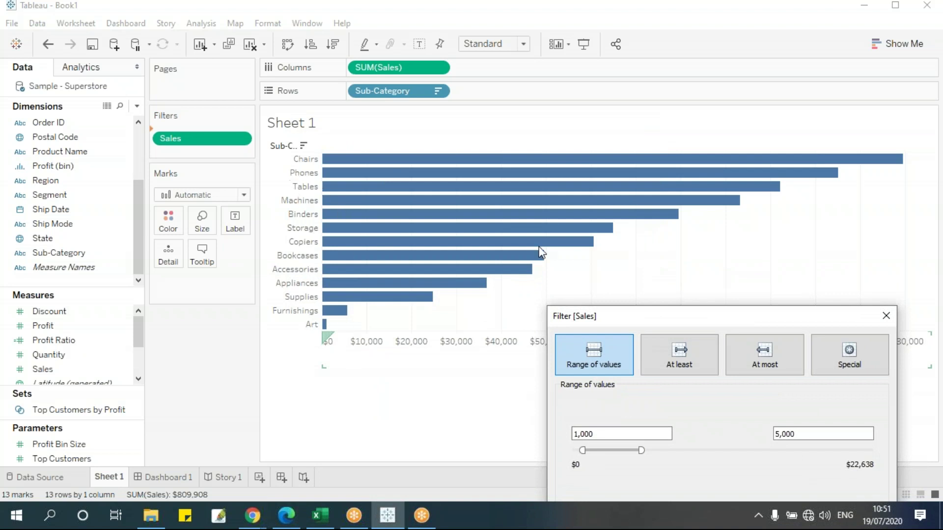
- Reduce the Sales filter's upper range limit to 2,000, apply it, and confirm the filter
drag(631, 314, 262, 155)
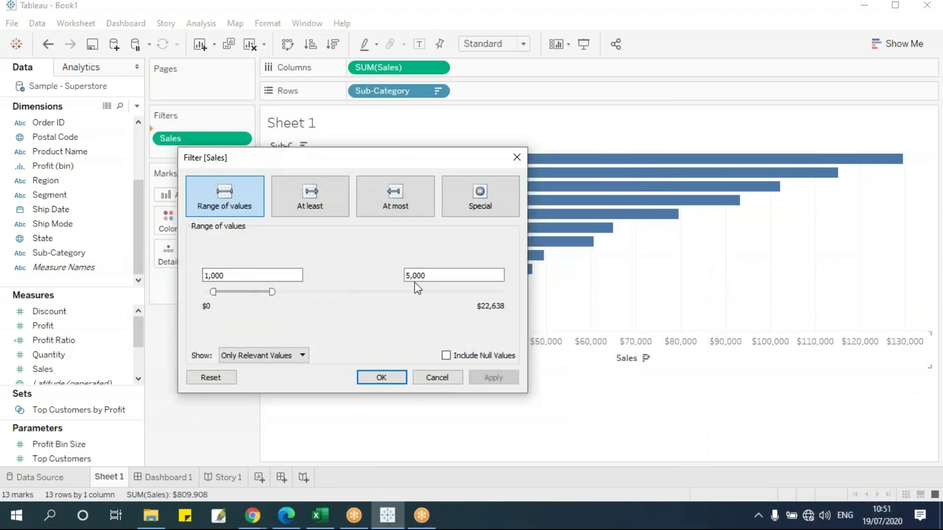
drag(435, 275, 406, 275)
text(2,00)
text(0)
click(488, 376)
drag(391, 153, 444, 349)
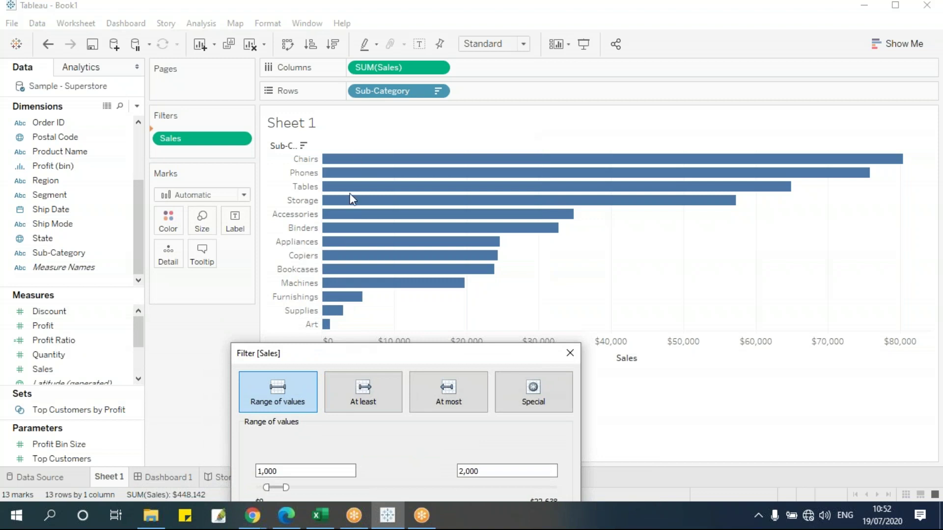
drag(347, 352, 272, 149)
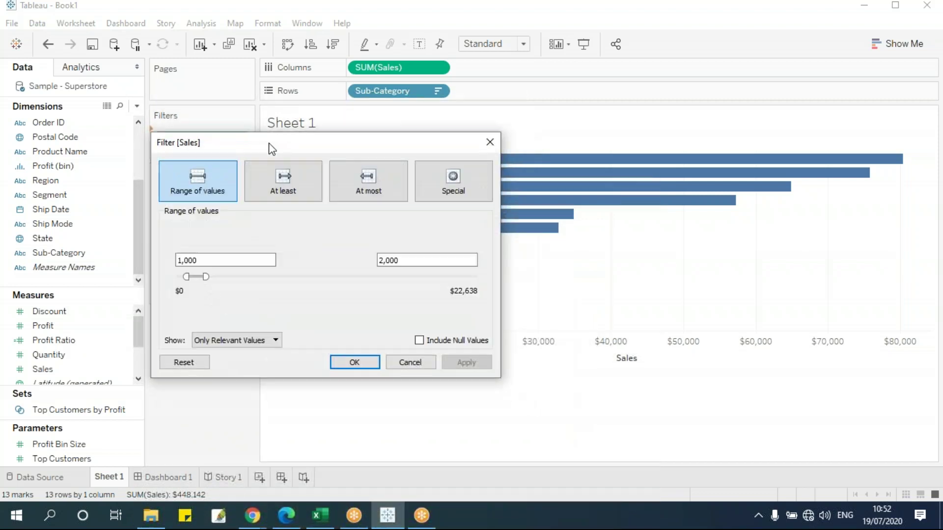
click(354, 363)
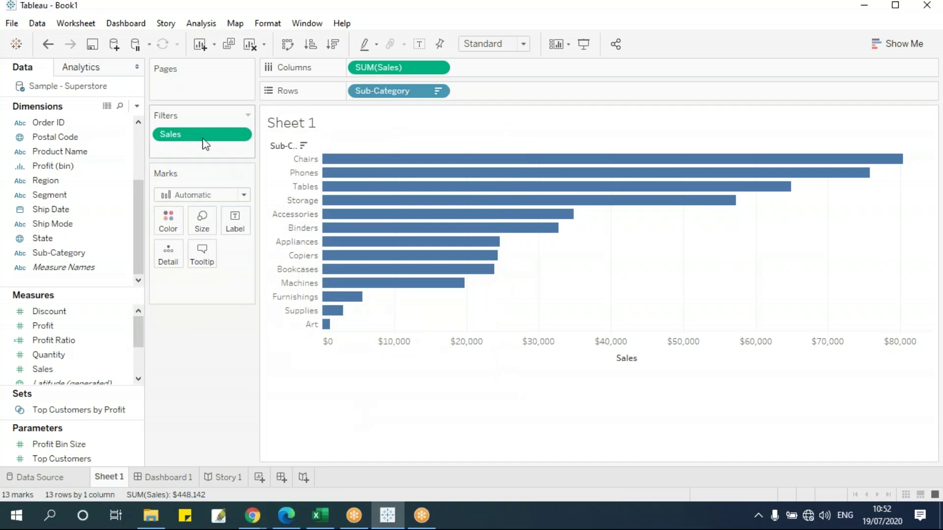
- Edit the Sales filter to use the At least option with a minimum of 15,000, and apply it
click(239, 135)
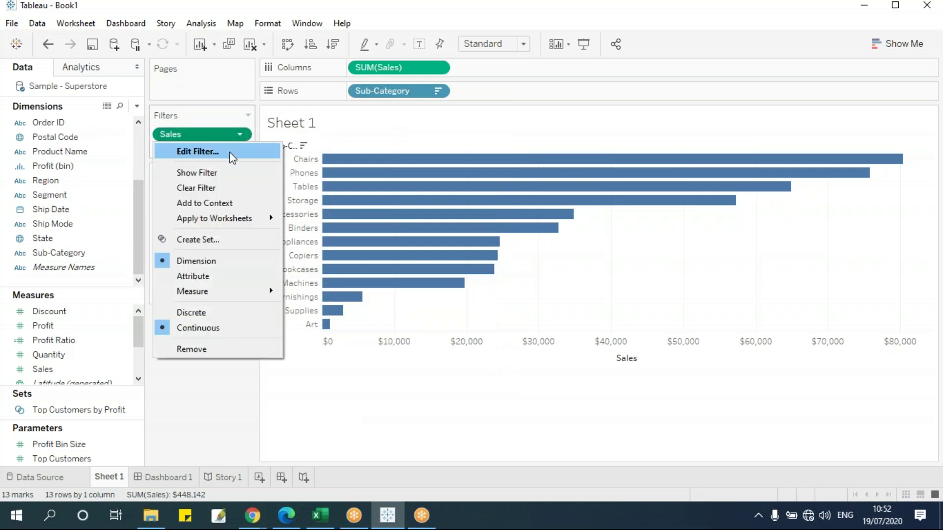
click(229, 152)
drag(407, 141, 313, 195)
click(358, 241)
drag(255, 324, 206, 327)
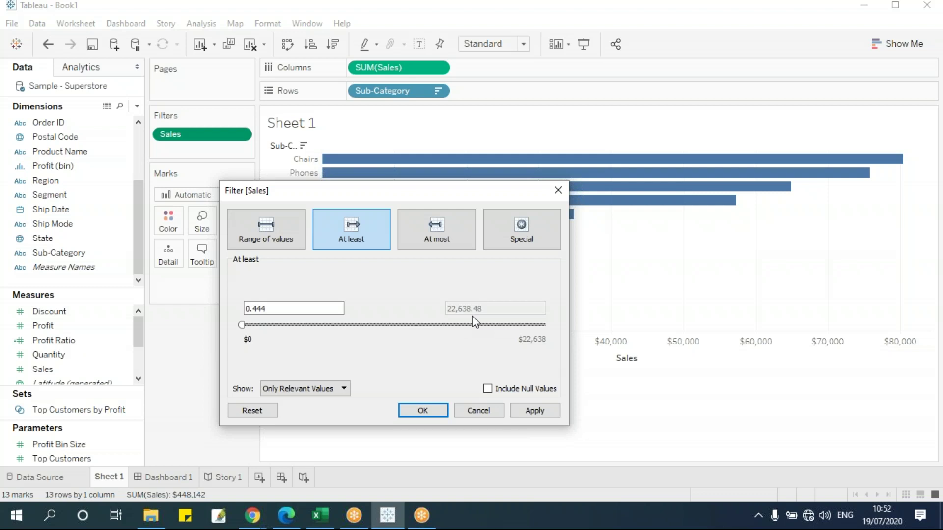
drag(282, 309, 216, 325)
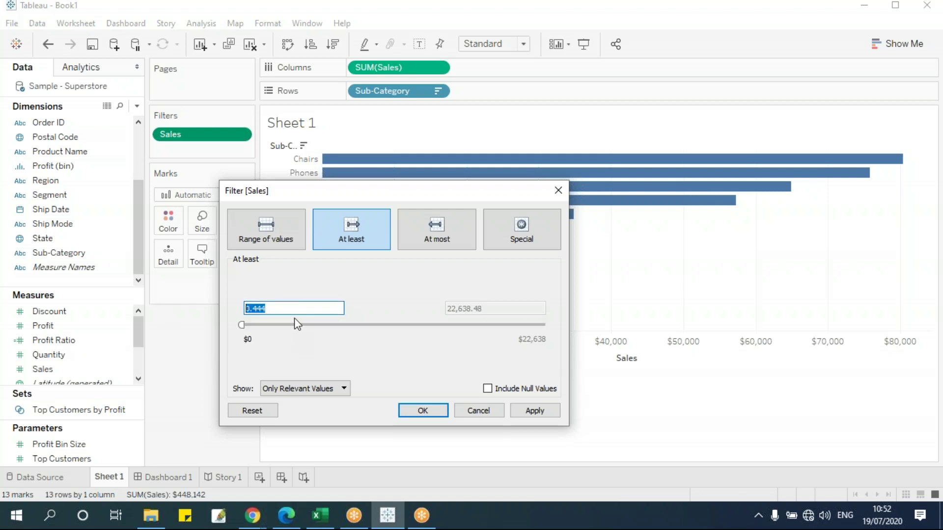
text(15000)
click(540, 407)
drag(442, 191, 564, 233)
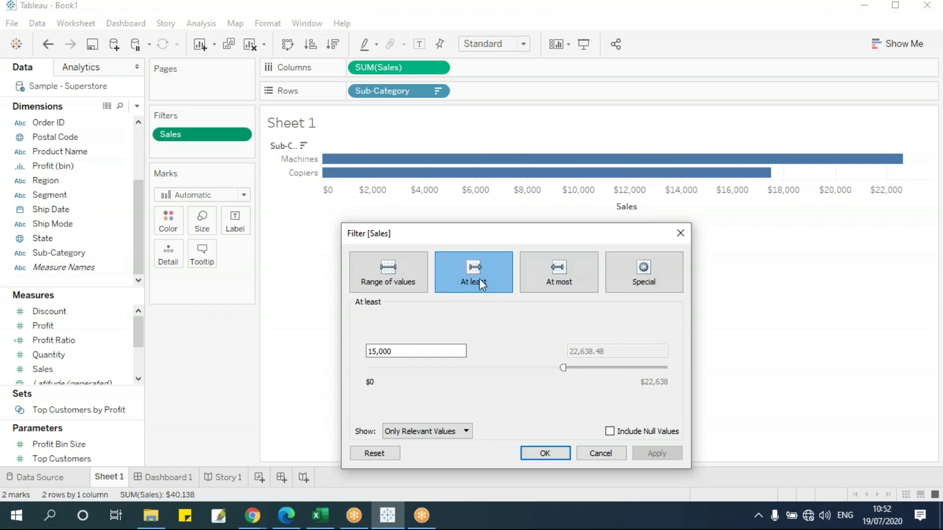
- Lower the Sales filter's At least minimum to about 10,541, 8,464 and 6,179 in turn, applying each value
drag(562, 368, 505, 377)
click(648, 456)
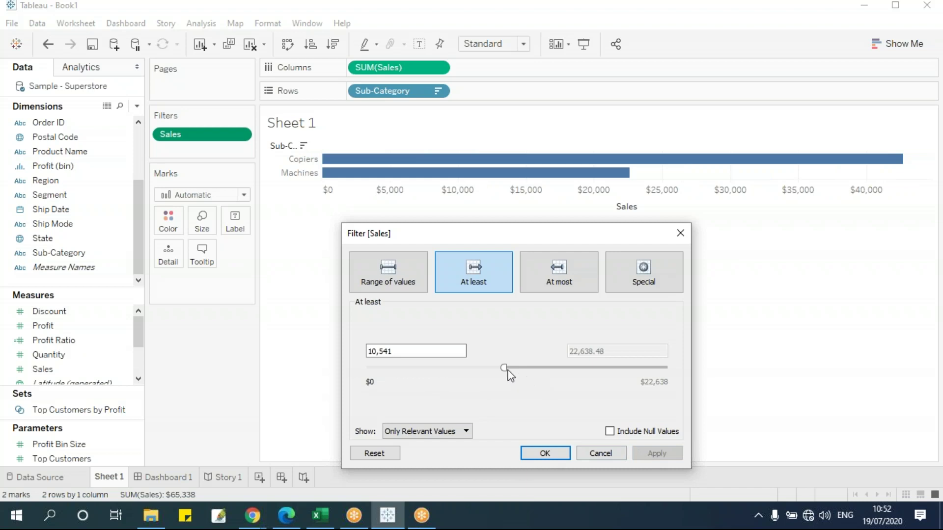
drag(504, 369, 476, 369)
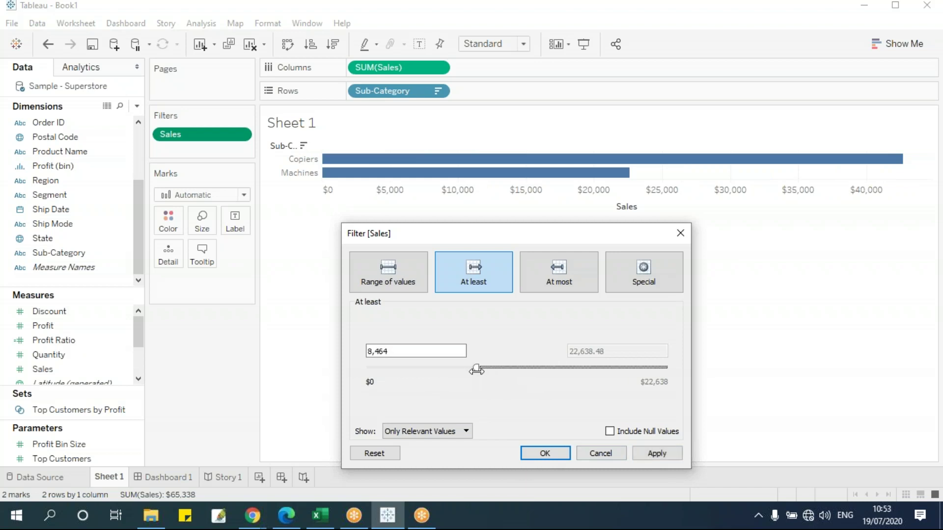
click(651, 454)
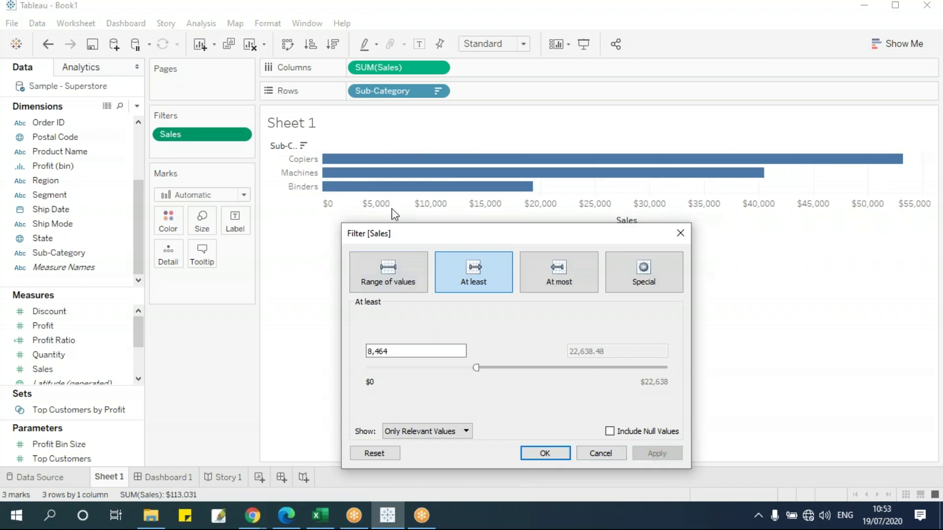
drag(475, 368, 445, 369)
click(642, 454)
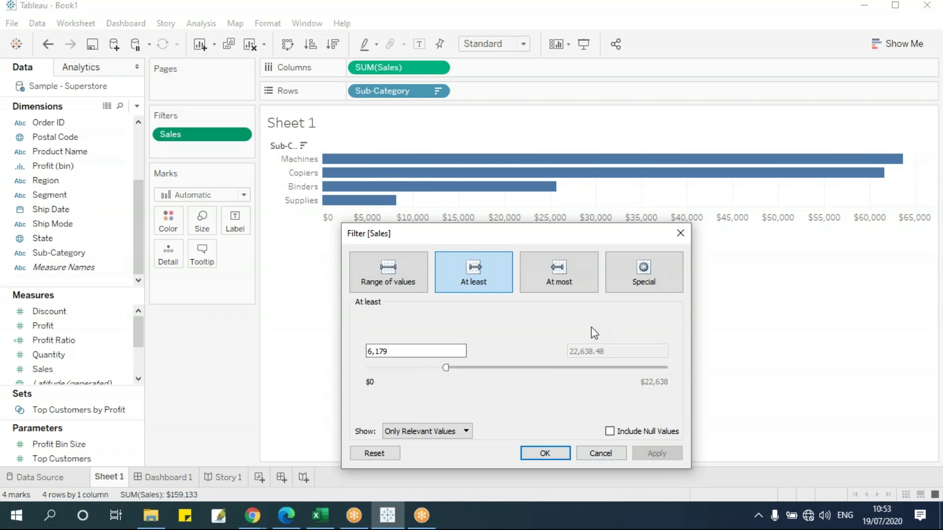
- Switch the Sales filter to the At most option with a limit of 1,000, and apply it
click(564, 284)
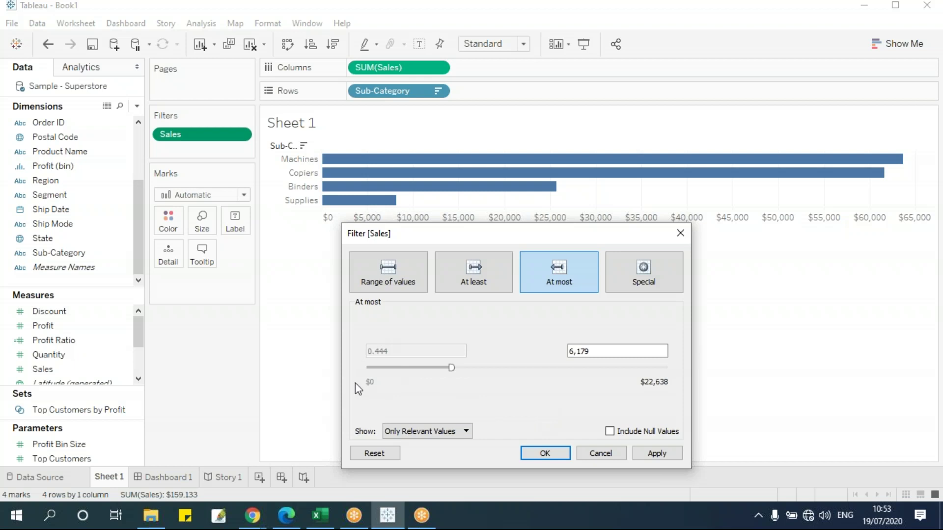
drag(452, 368, 516, 392)
double_click(611, 352)
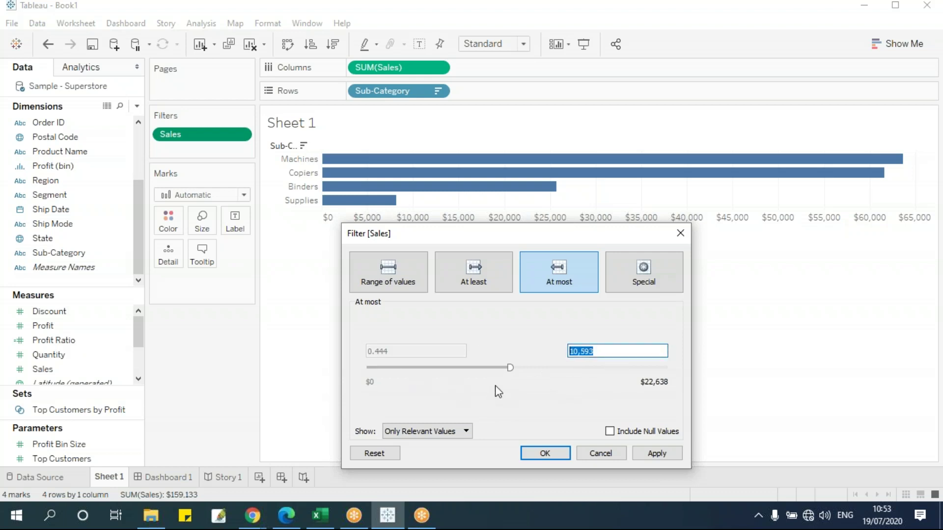
text(1000)
drag(417, 240, 441, 258)
click(682, 470)
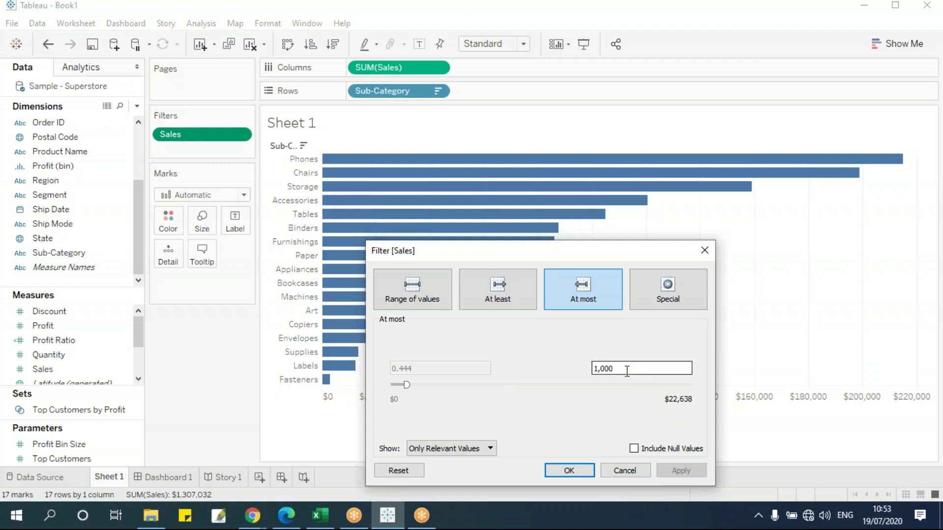
- Set the Sales filter's At most limit to 100, apply it, and confirm the filter
drag(627, 370, 533, 358)
text(100)
click(686, 475)
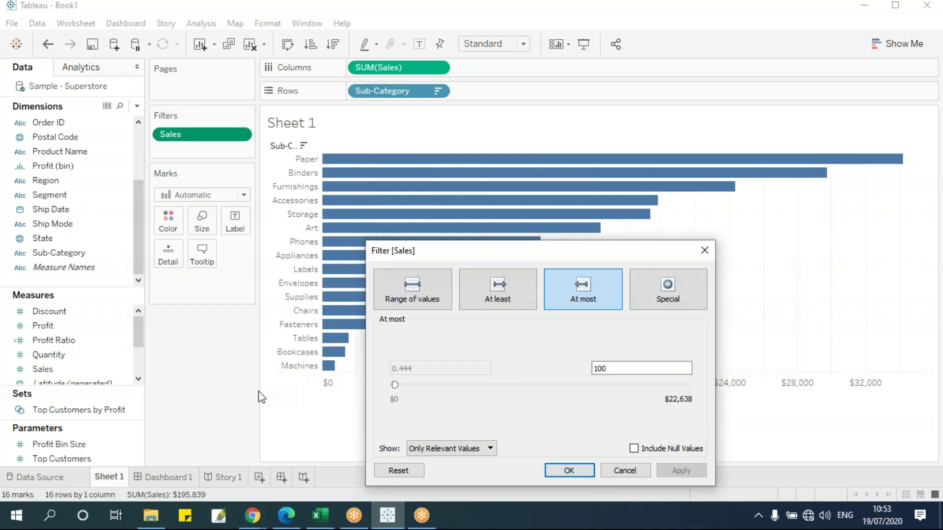
click(580, 471)
- Show the Sales filter control beside the chart and raise its At most limit to about $3,234
click(240, 135)
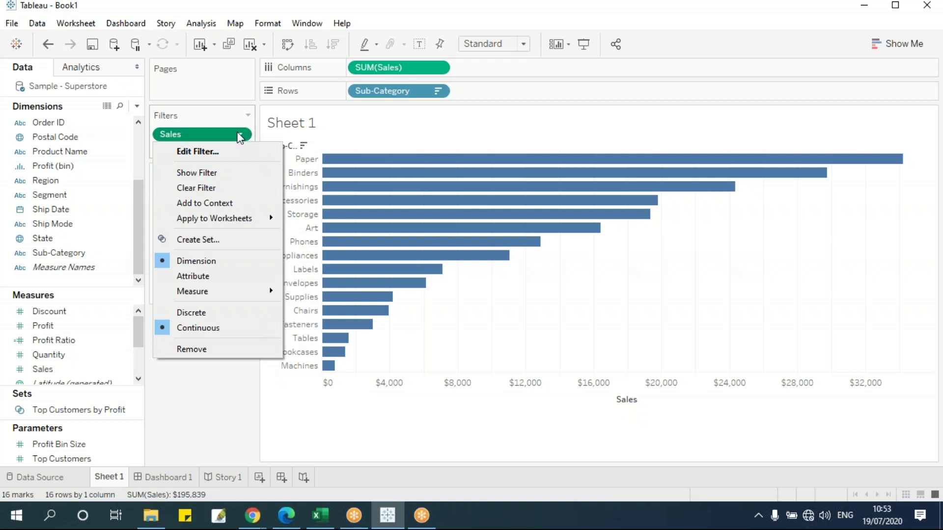
click(234, 173)
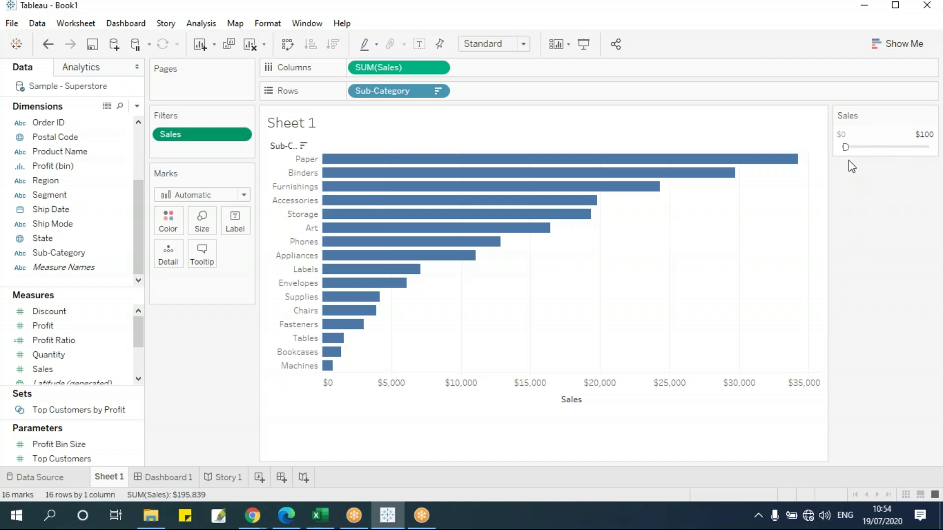
drag(846, 146, 836, 238)
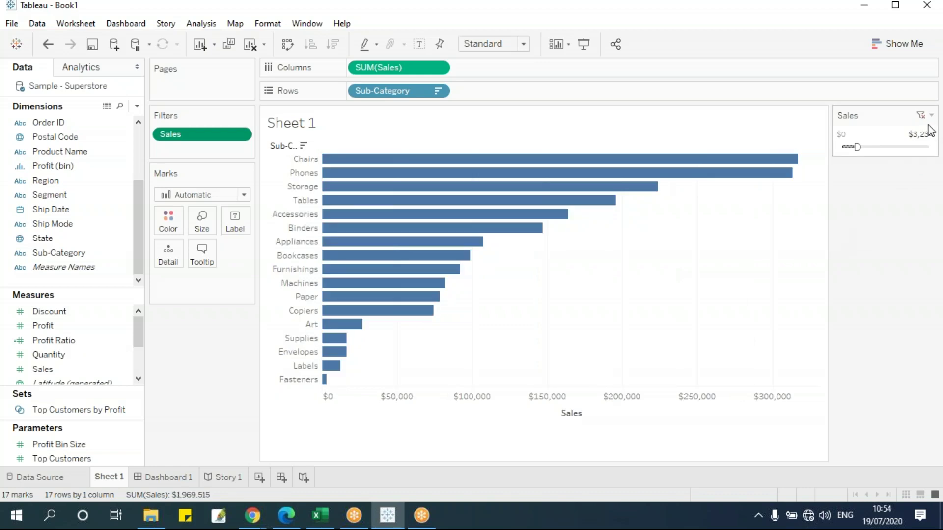
- Change the displayed Sales filter to a range of values and set it to about $5,390 to $10,780
click(931, 115)
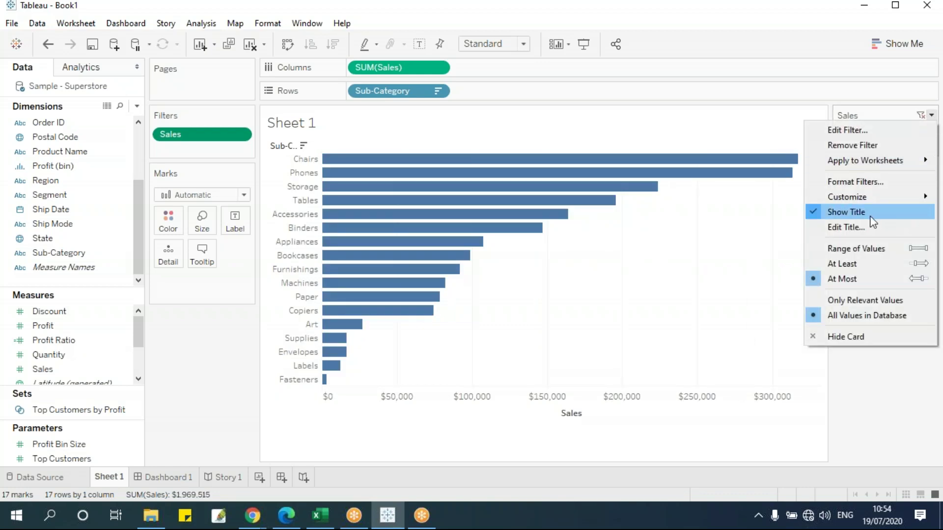
click(857, 249)
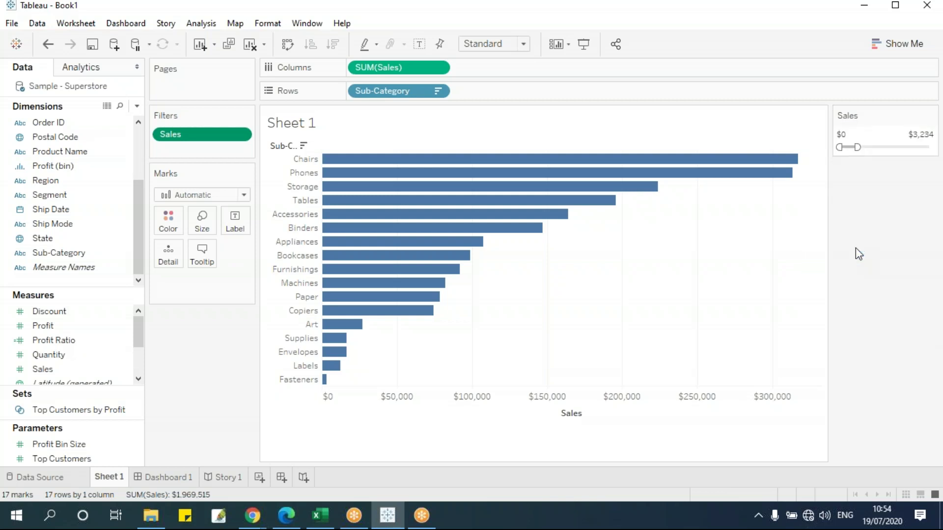
mouse_move(877, 154)
mouse_down()
mouse_move(886, 153)
mouse_move(860, 155)
mouse_up()
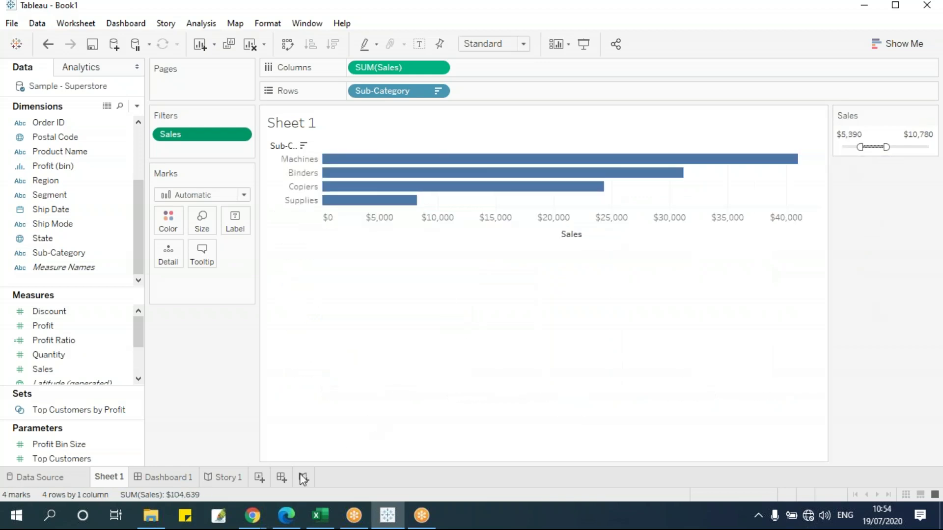
- Remove the existing Sheet 1 view from Dashboard 1
click(172, 476)
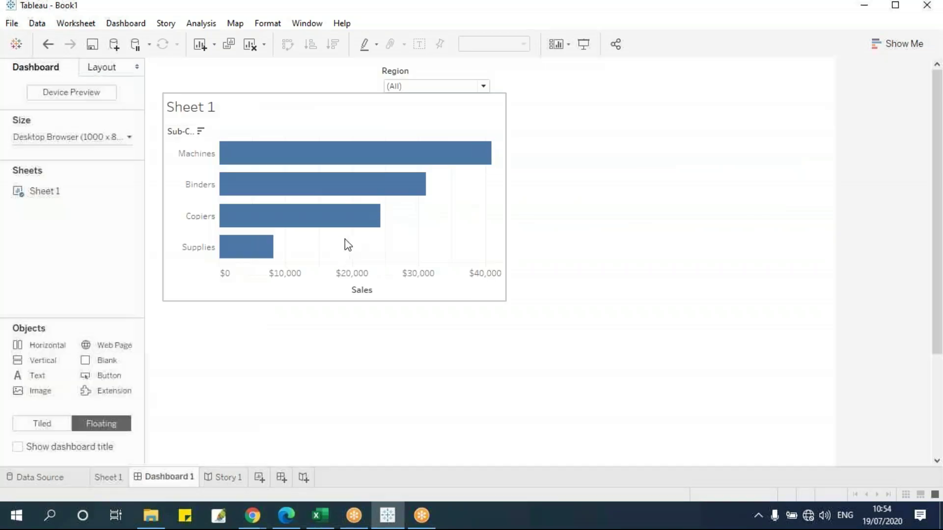
click(493, 105)
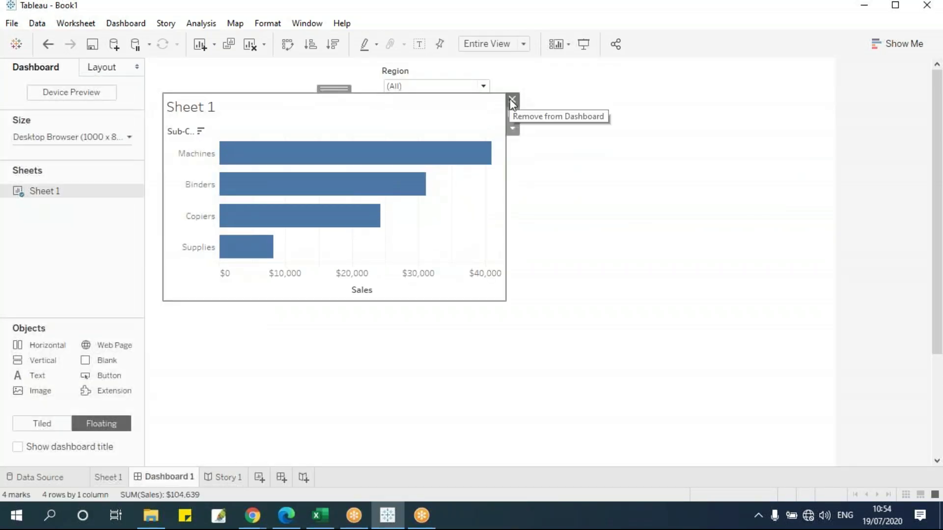
click(509, 102)
- Add Sheet 1 to the dashboard as a floating view, reposition and resize it, and place its Sales filter above the chart
drag(65, 191, 251, 217)
drag(370, 224, 291, 115)
drag(395, 253, 476, 318)
click(548, 224)
drag(535, 210, 417, 65)
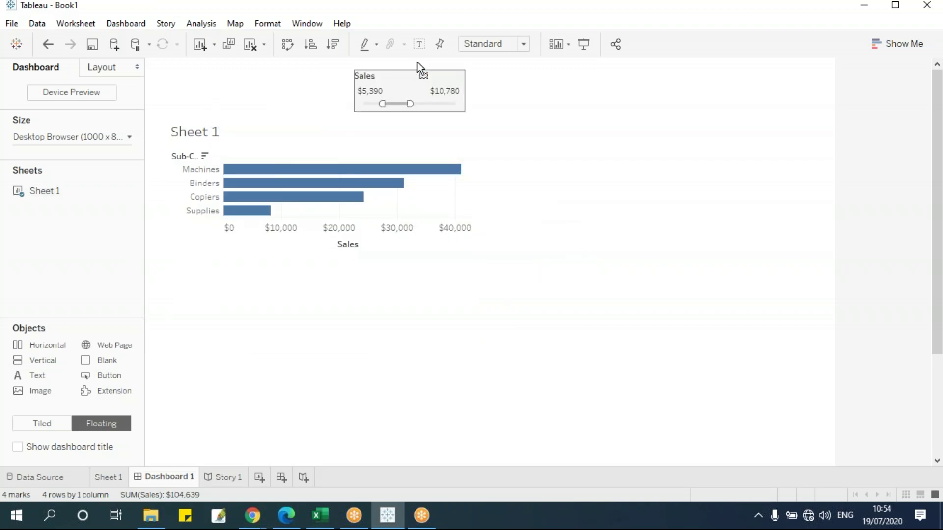
- Try different ranges on the dashboard's Sales filter, ending with about $4,562 to $13,854
mouse_move(417, 111)
mouse_down()
mouse_move(426, 110)
mouse_move(390, 110)
mouse_move(403, 112)
mouse_up()
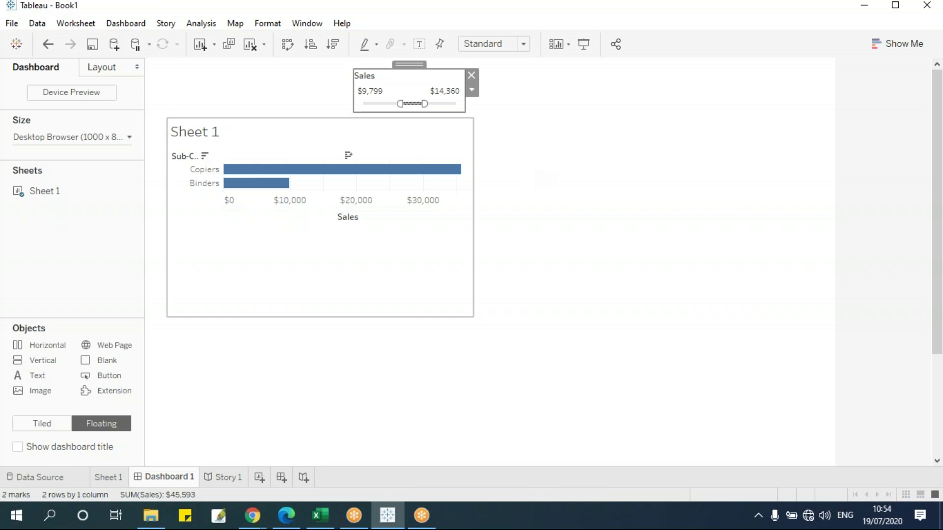
drag(403, 105, 370, 105)
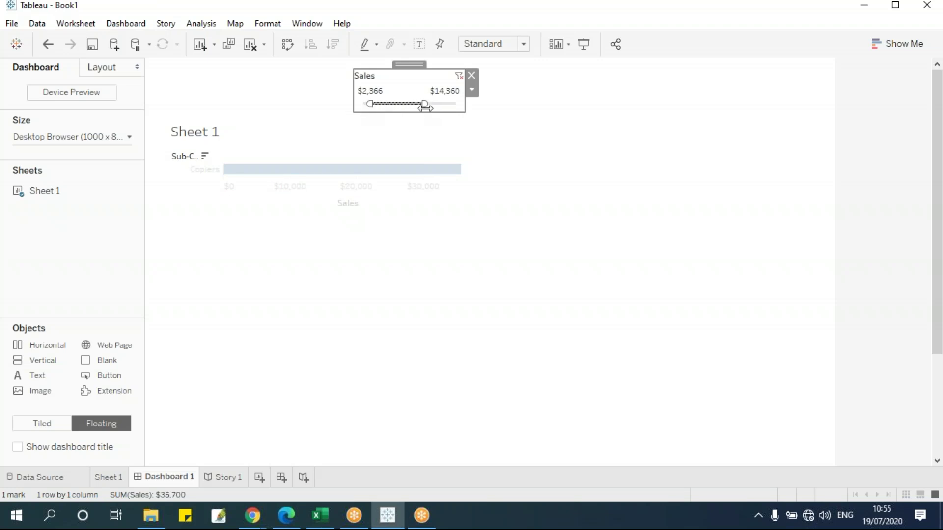
mouse_move(427, 105)
mouse_down()
mouse_move(379, 105)
mouse_move(423, 104)
mouse_up()
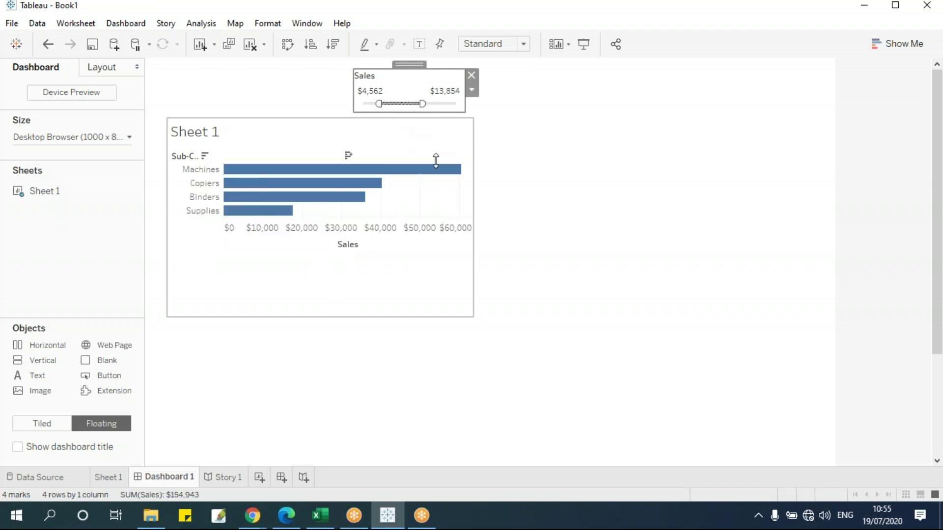
click(585, 193)
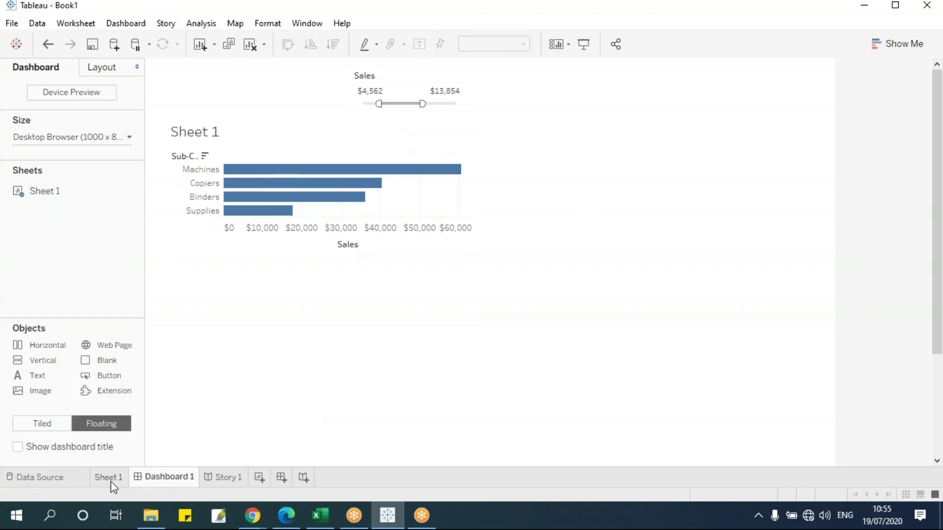
- Remove the Sales filter from Sheet 1 and check the range offered by a Sum filter on Sales without applying it
drag(200, 137, 226, 347)
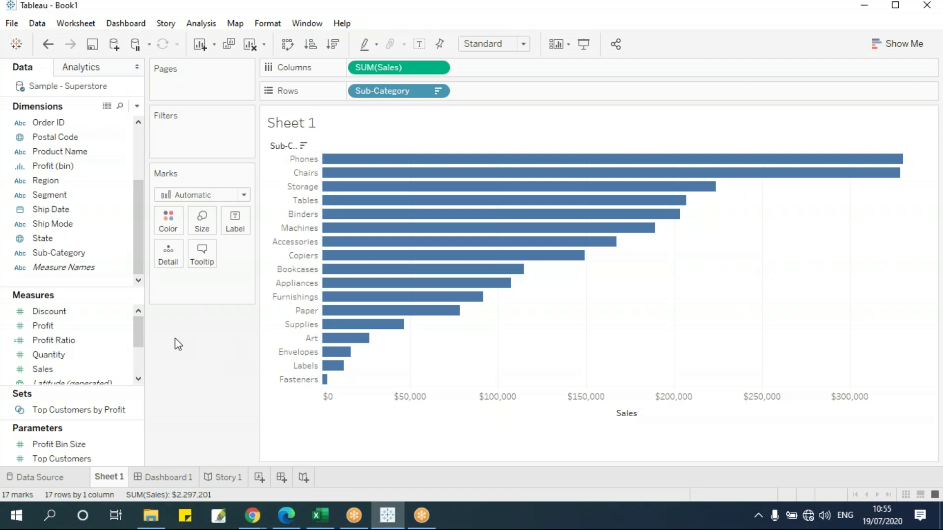
drag(71, 371, 201, 133)
click(413, 186)
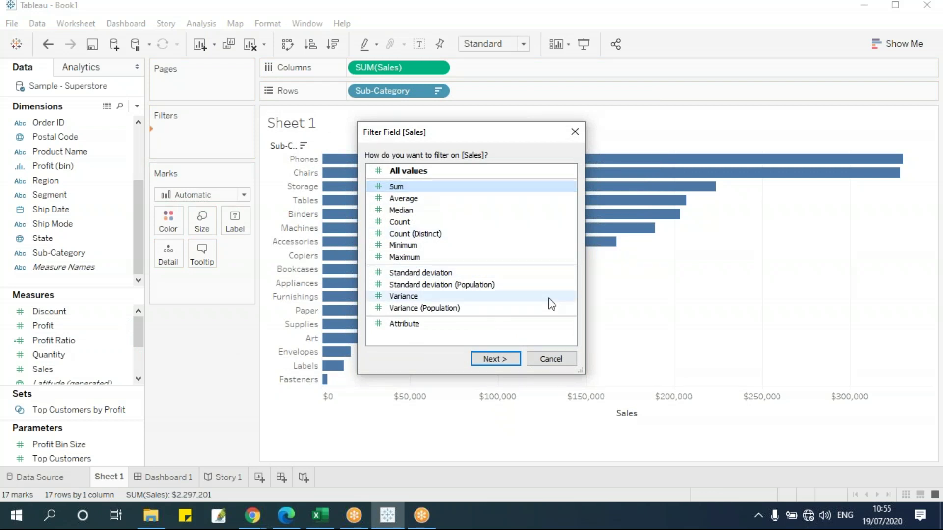
click(499, 358)
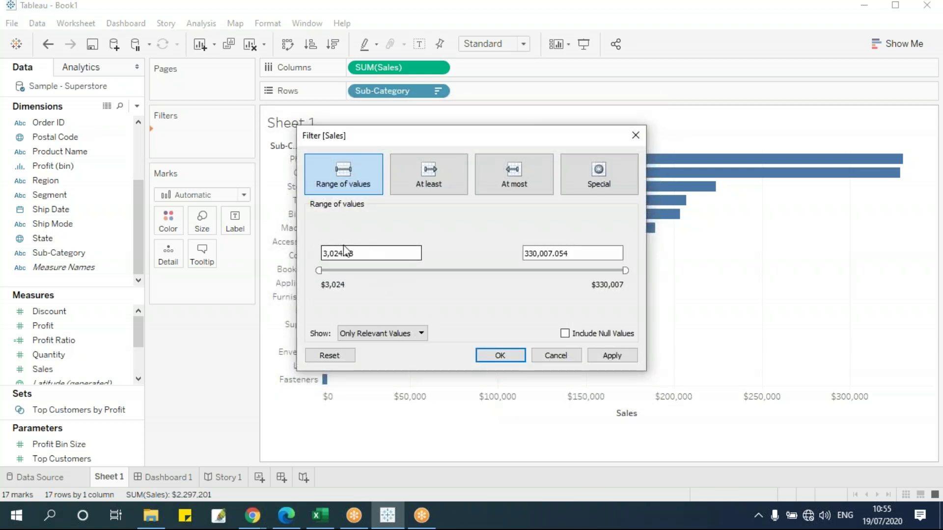
click(552, 357)
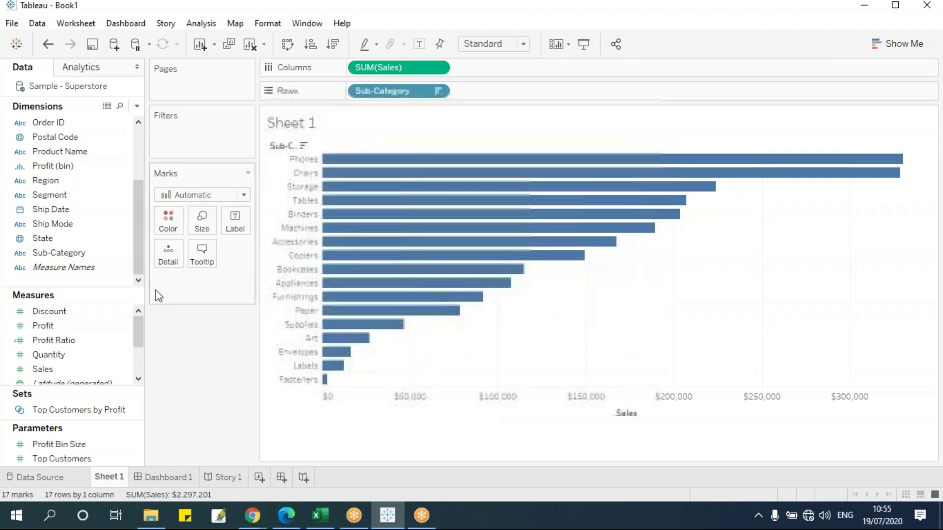
- Check the range offered by an All values filter on Sales without applying it
drag(63, 365, 196, 145)
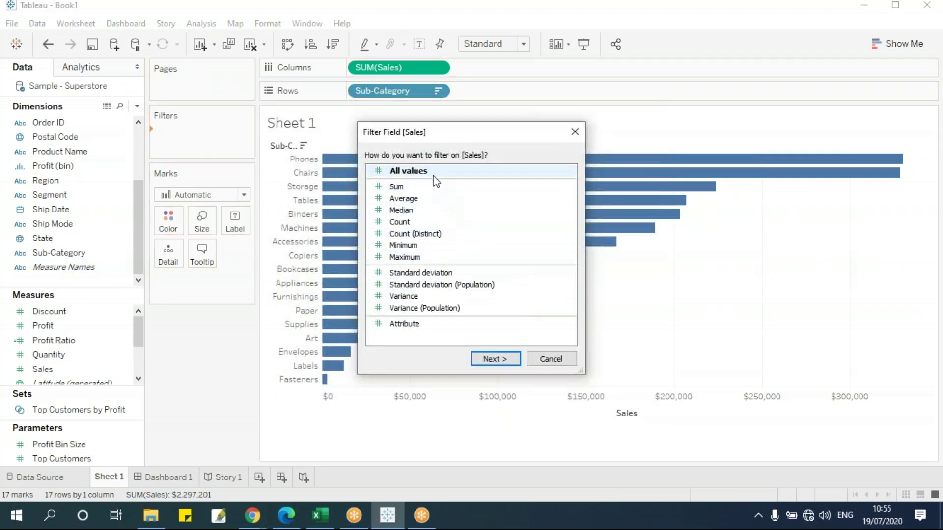
click(504, 360)
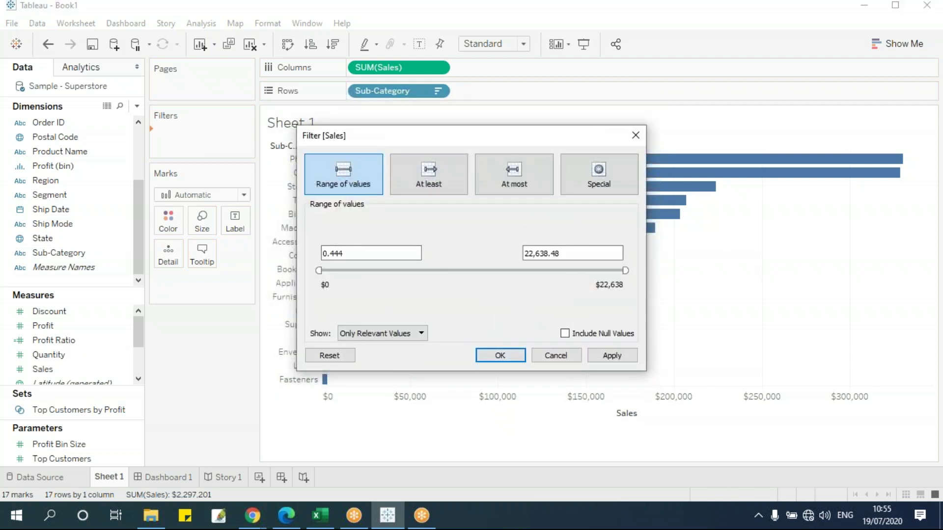
click(555, 354)
- Start a Sum filter on Sales and compare its At least, At most and Range of values options
drag(63, 369, 194, 147)
click(397, 187)
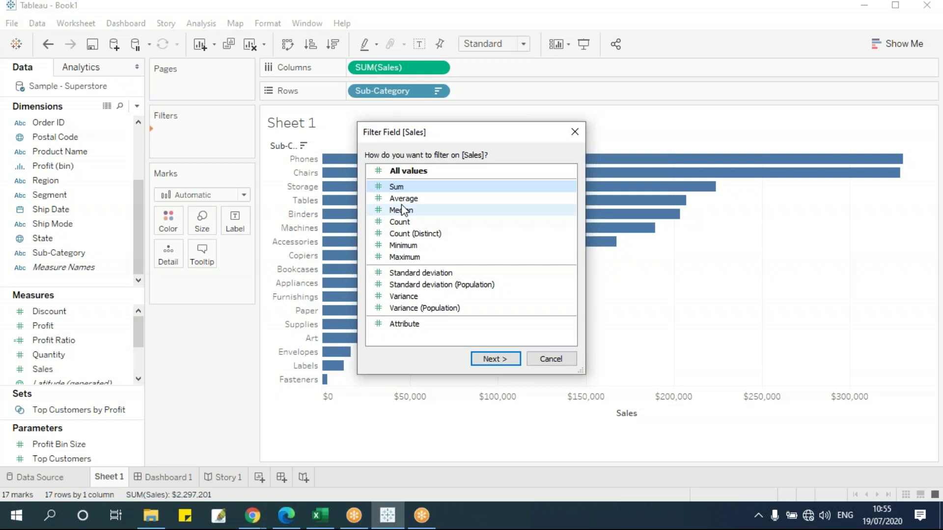
click(488, 359)
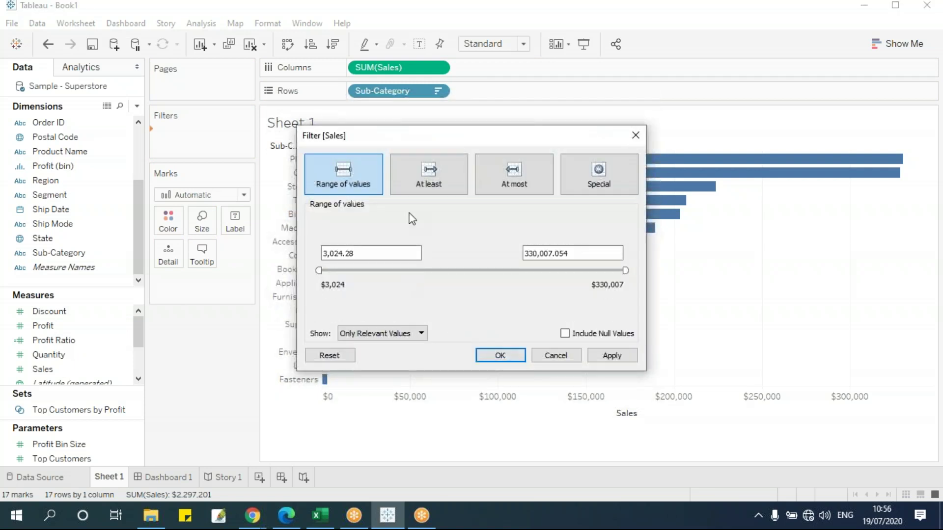
drag(414, 143, 563, 162)
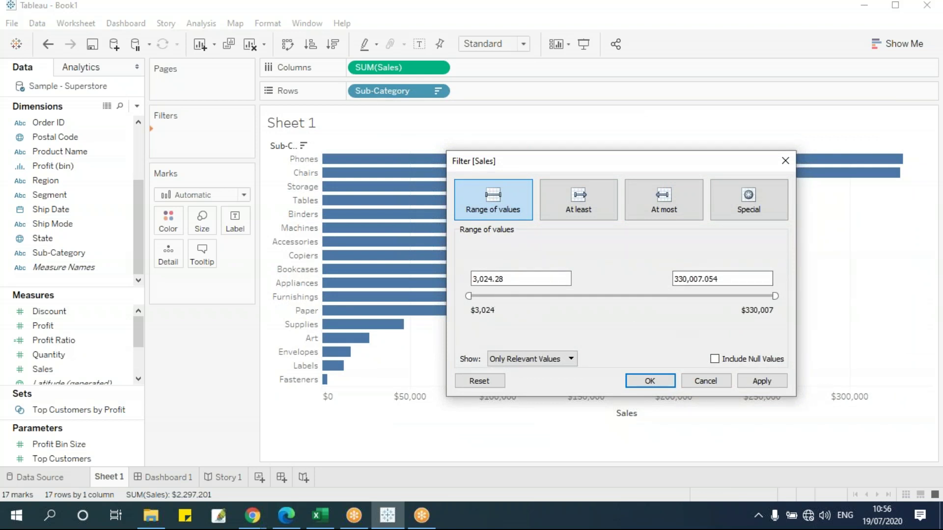
click(571, 201)
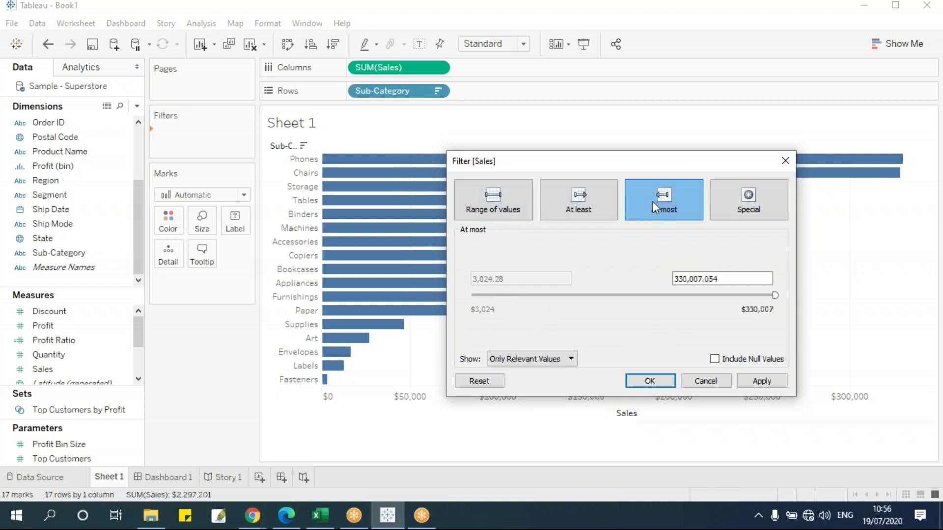
click(495, 199)
- Apply a Sum of Sales range from 5,000 to 100,000 to the chart
drag(479, 309, 449, 311)
click(508, 280)
drag(520, 279, 462, 279)
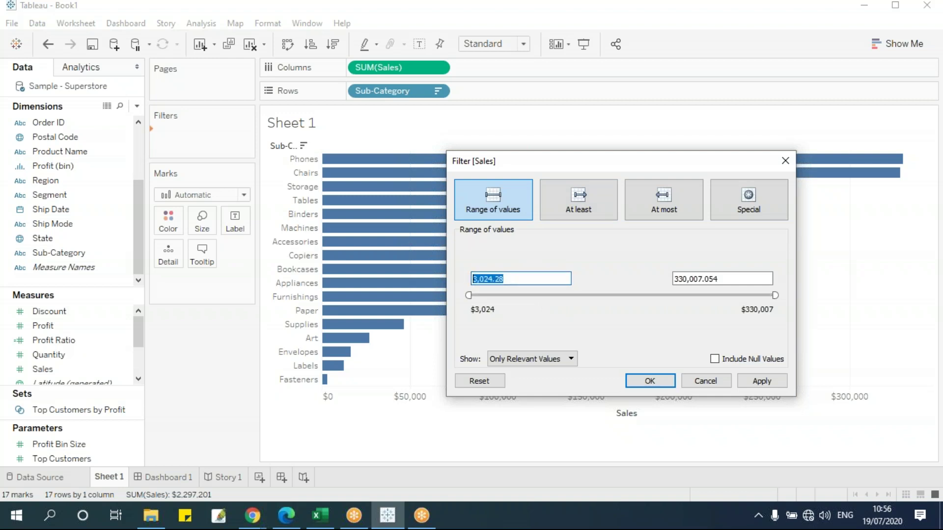
text(50000)
click(737, 280)
text(10)
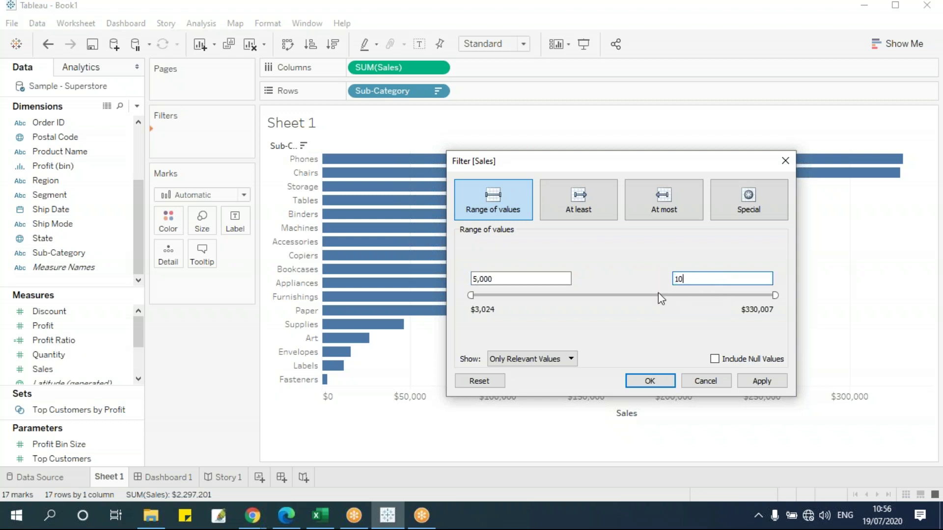
text(0000)
click(761, 381)
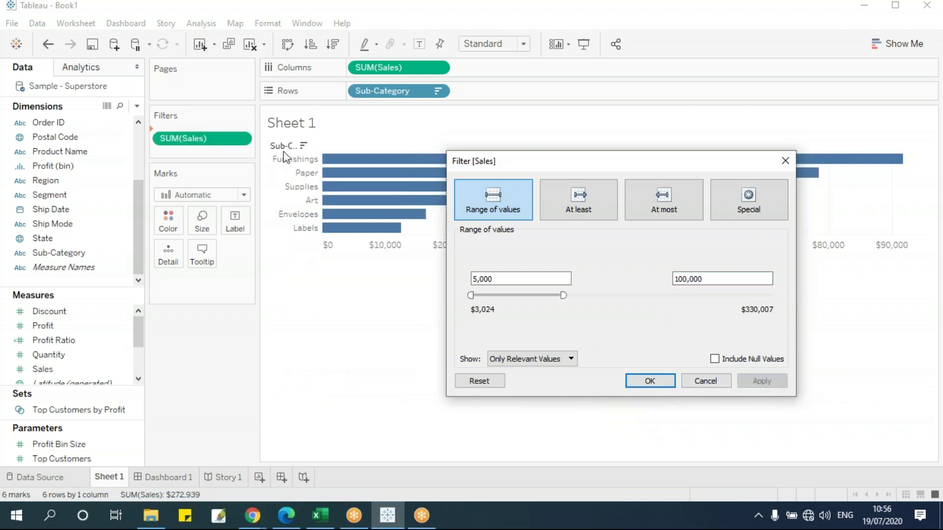
- Reduce the upper limit of the Sum of Sales range to 50,000 and apply it
drag(465, 158, 584, 198)
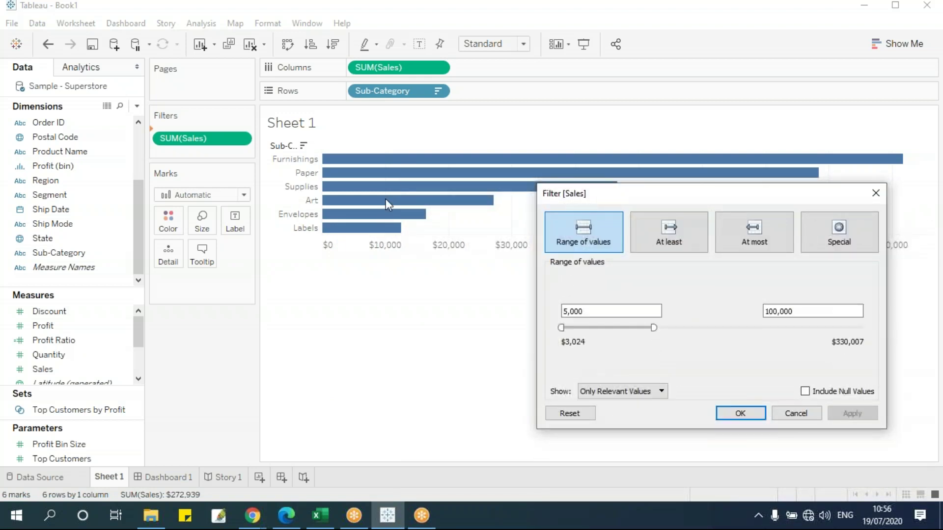
drag(648, 196, 531, 223)
drag(684, 333, 627, 350)
text(500)
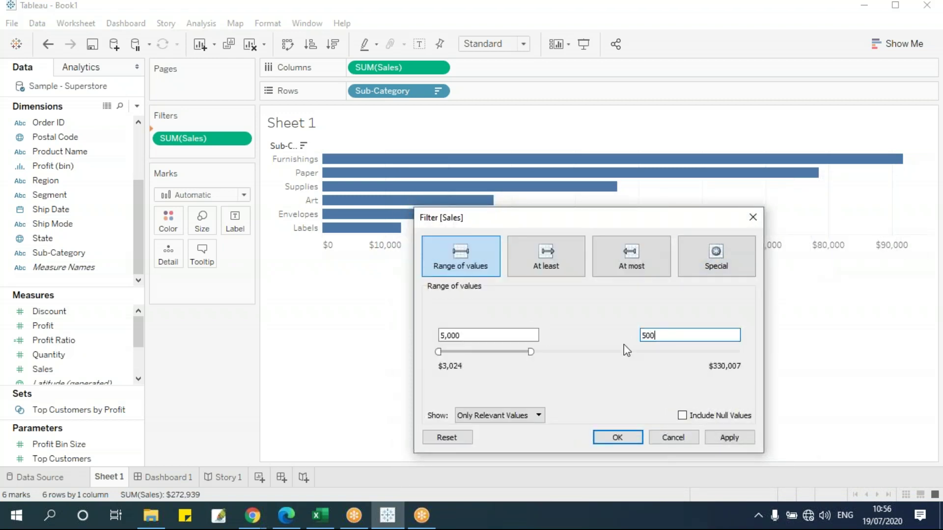
click(729, 437)
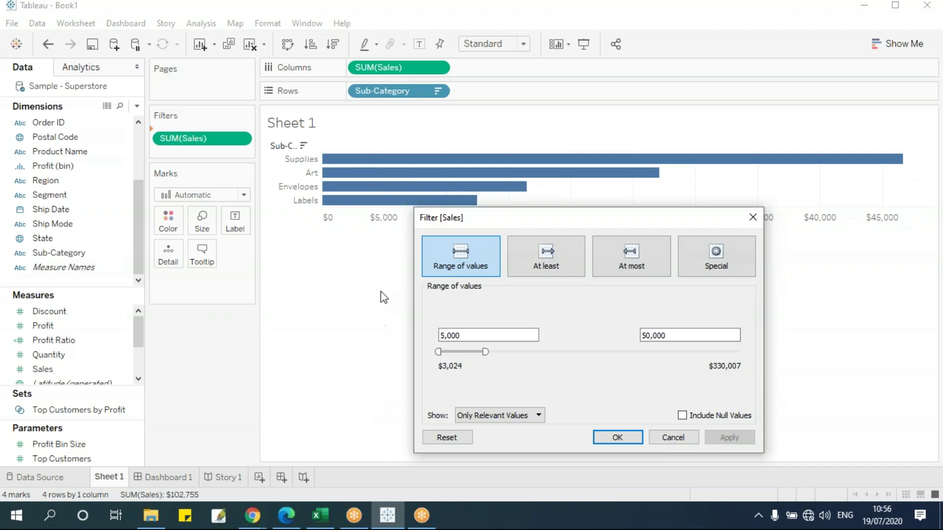
- Switch the Sum of Sales filter to At least and apply a minimum of 300,000
double_click(684, 337)
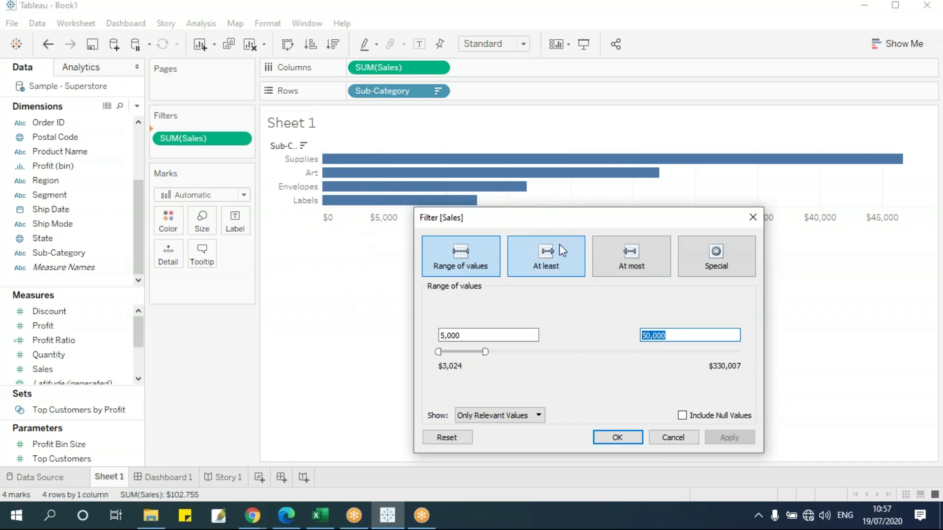
click(549, 258)
drag(436, 353, 701, 353)
double_click(454, 339)
text(300,00)
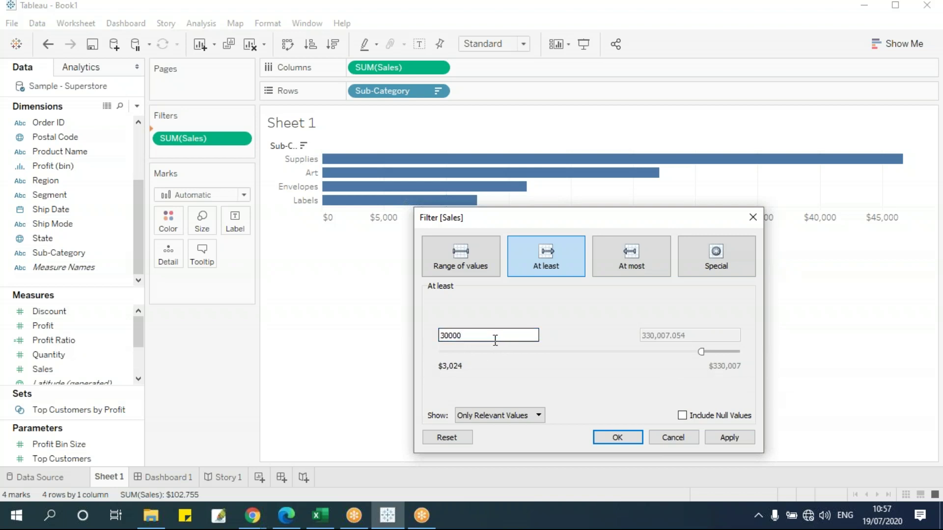
text(0)
click(727, 436)
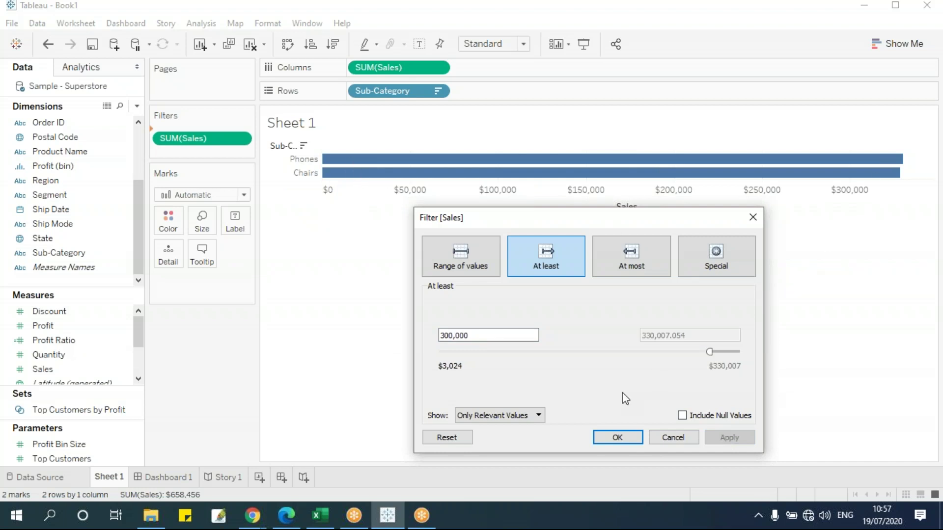
- Switch the Sum of Sales filter to At most and apply maximums of 10,000 and 25,000 in turn
click(644, 254)
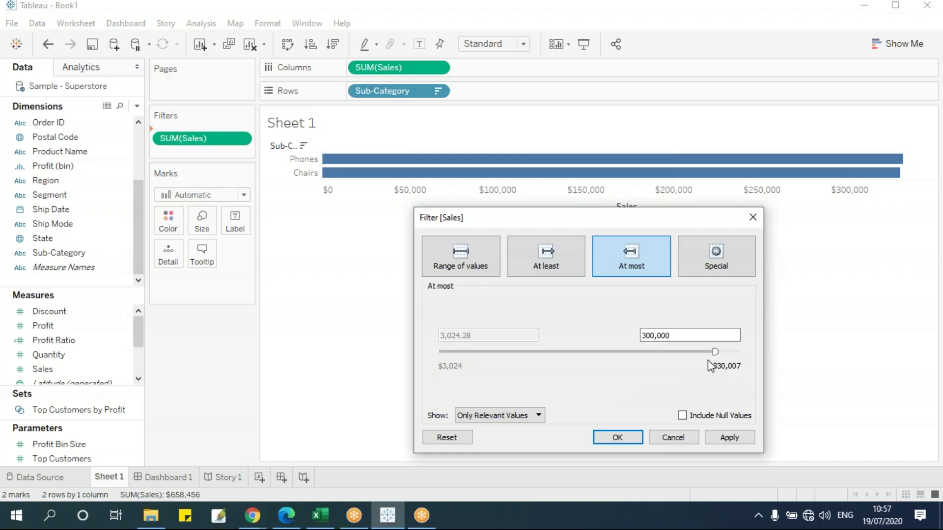
drag(715, 351, 463, 355)
drag(679, 336, 640, 336)
text(10000)
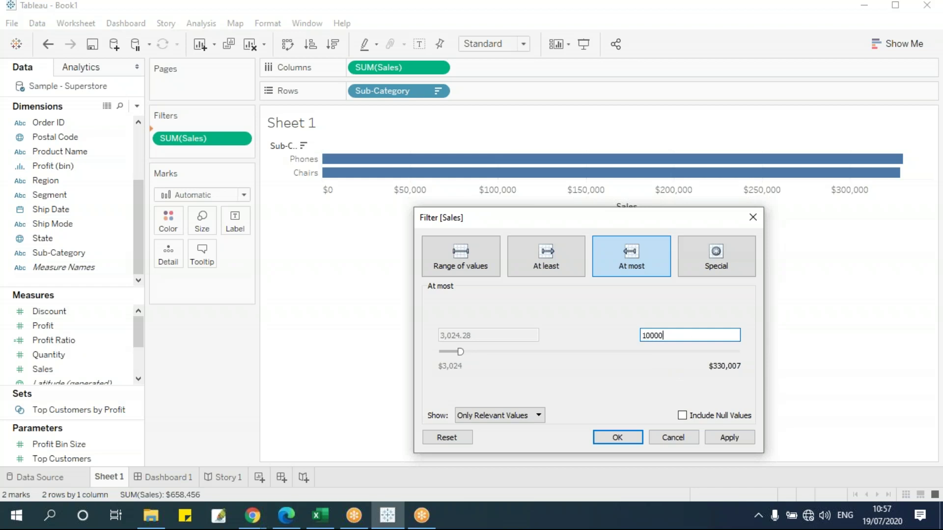
click(728, 438)
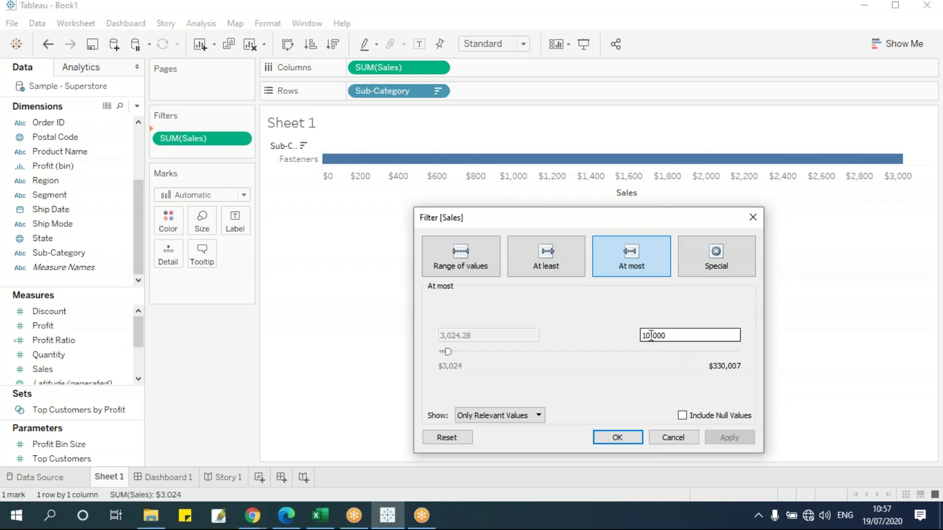
text(25000)
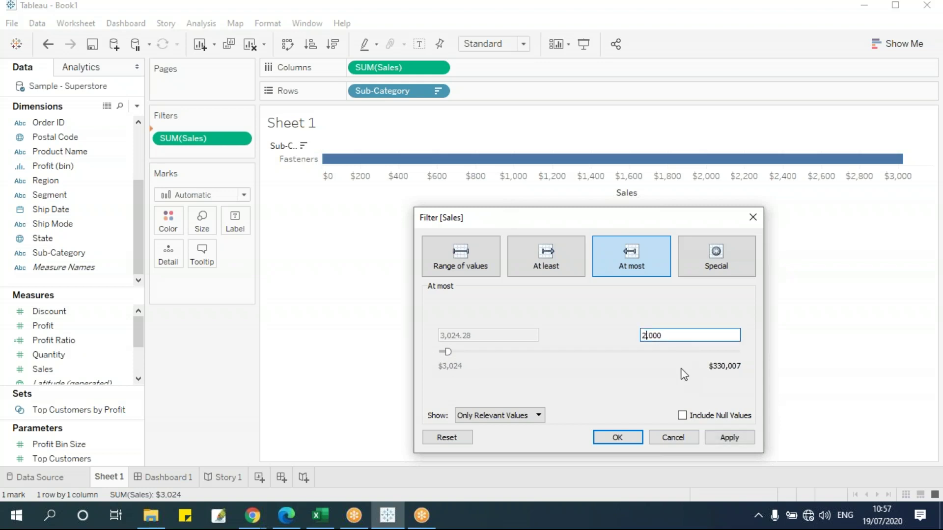
click(730, 438)
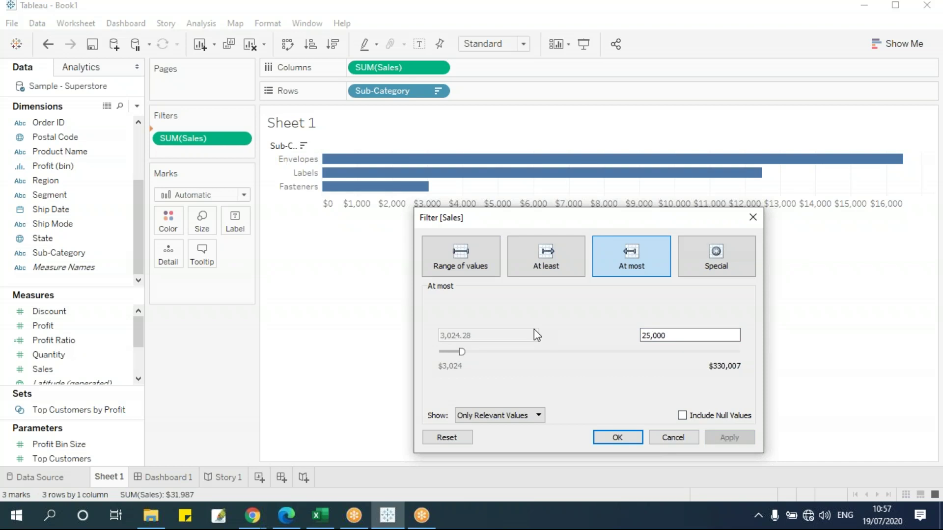
- Dismiss the Sales filter settings and remove the Sum of Sales filter from Sheet 1
click(667, 442)
drag(200, 137, 265, 386)
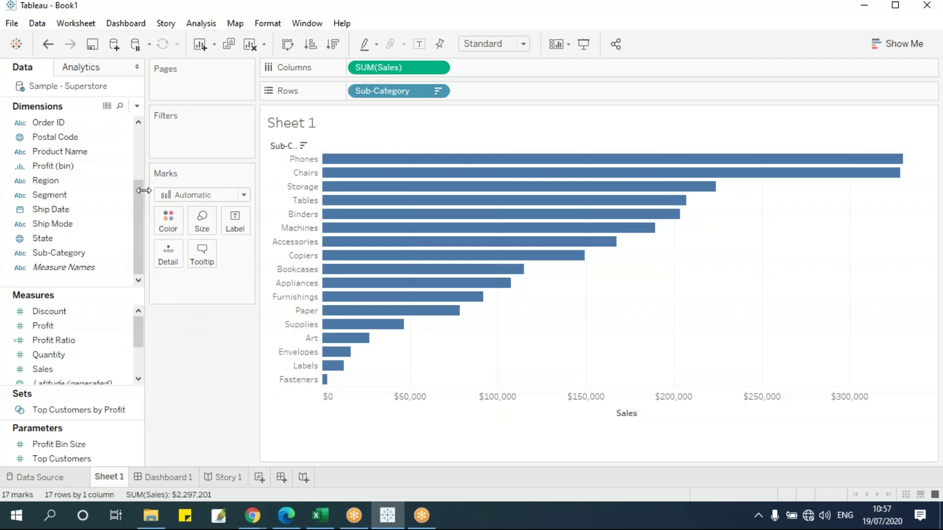
- Start filtering Sheet 1 by Order Date using the Relative Date option
click(137, 143)
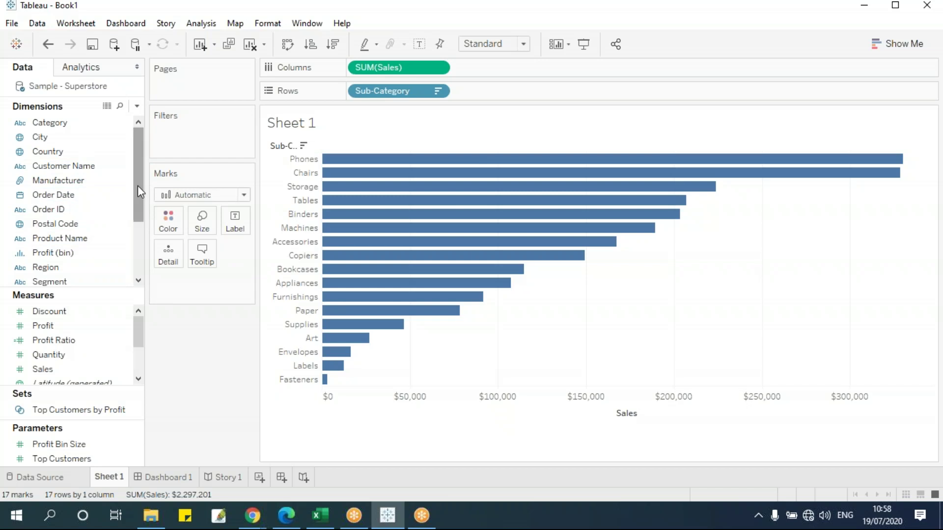
drag(67, 199, 196, 147)
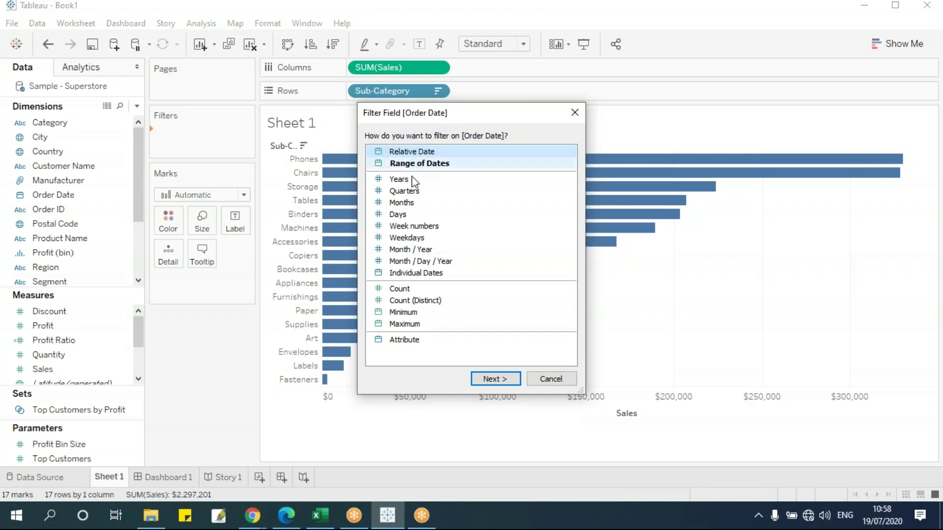
click(491, 378)
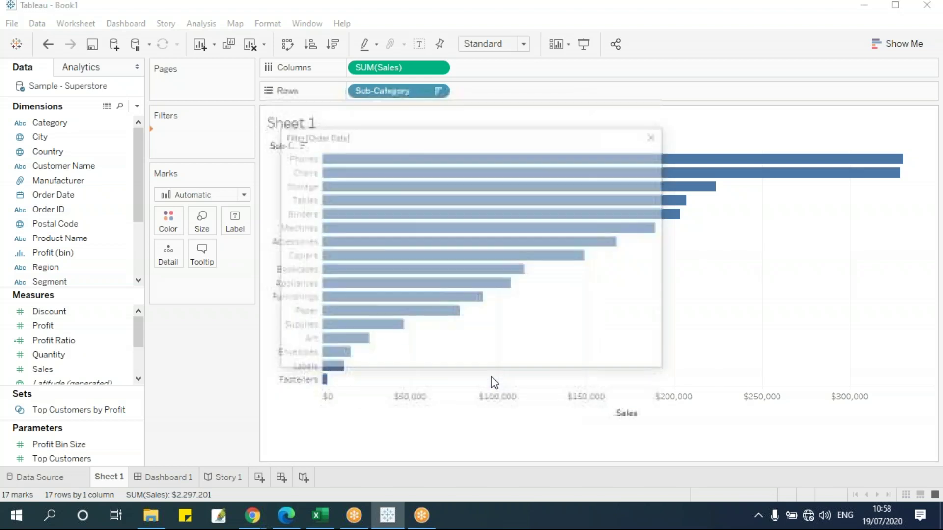
drag(421, 140, 372, 154)
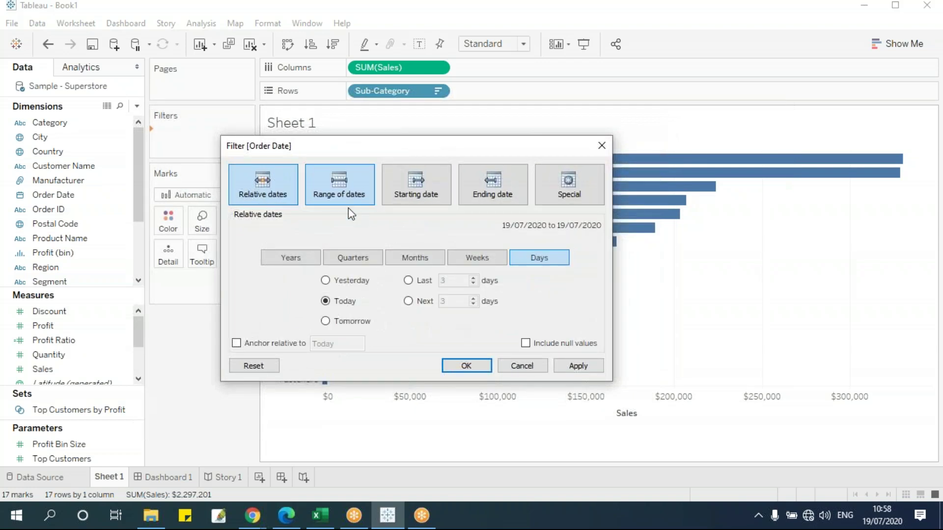
- Examine the Order Date filter's Relative dates, Range of dates, Starting date, Ending date and Special options
click(334, 190)
click(286, 191)
click(340, 187)
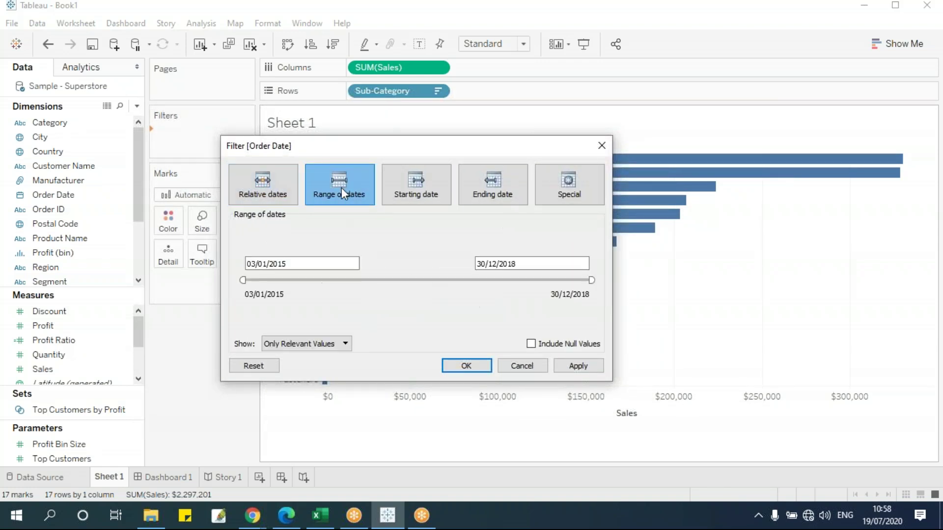
click(391, 187)
click(497, 186)
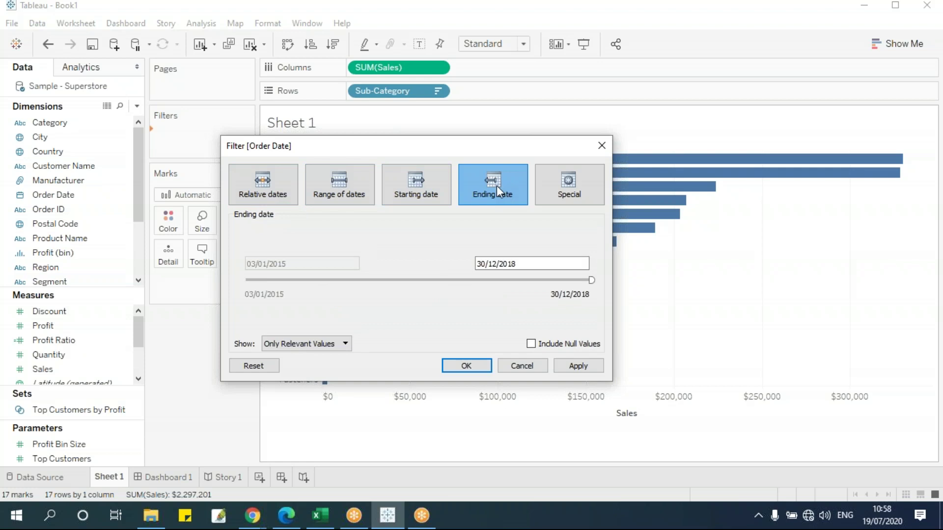
click(579, 185)
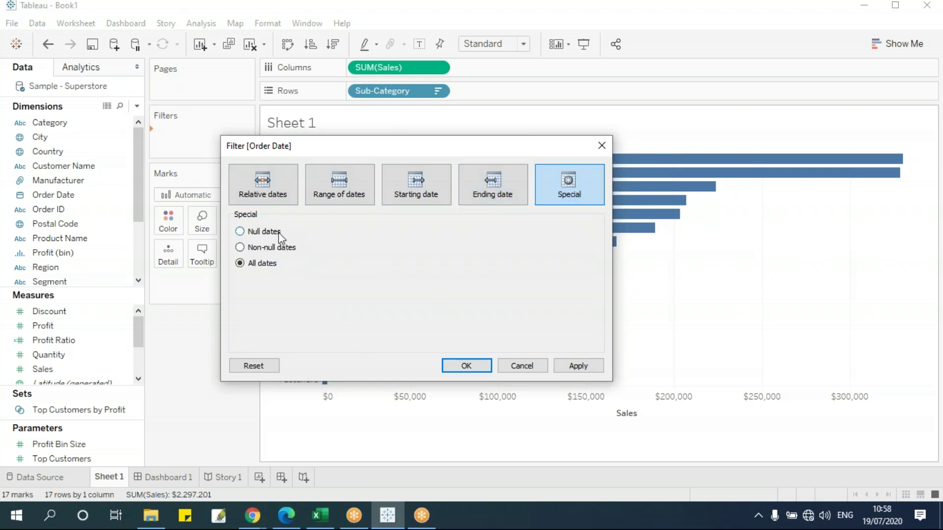
- Set the Order Date filter to relative dates in years and try Previous year and This year, ending on Next year
click(276, 198)
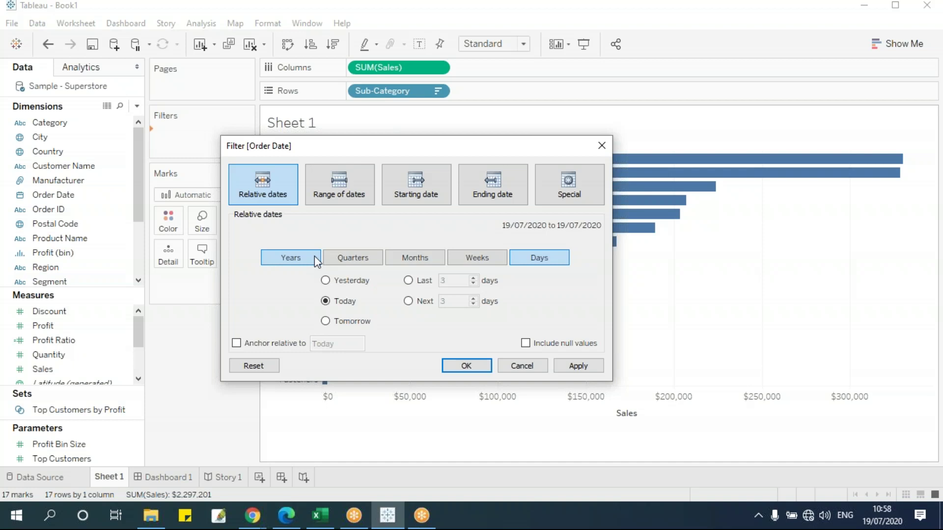
click(297, 260)
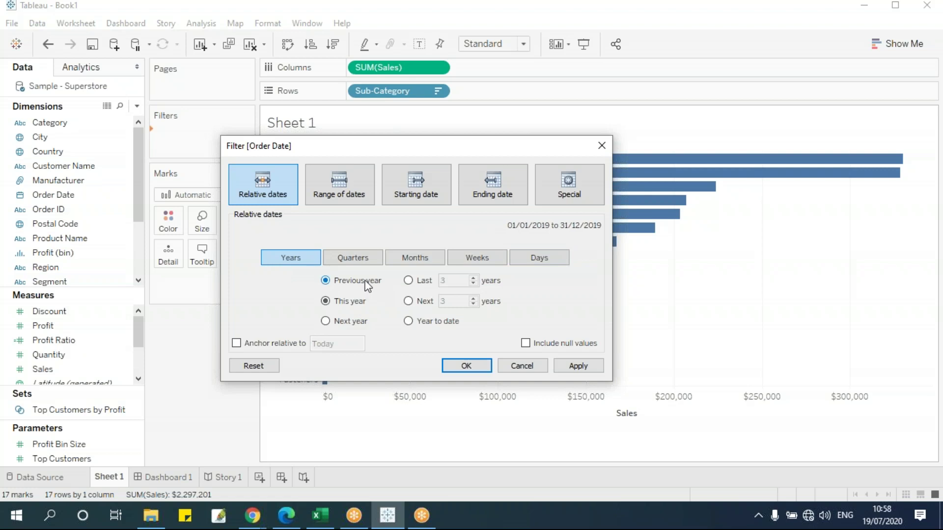
click(346, 318)
drag(366, 147, 464, 121)
click(447, 273)
click(447, 255)
click(449, 296)
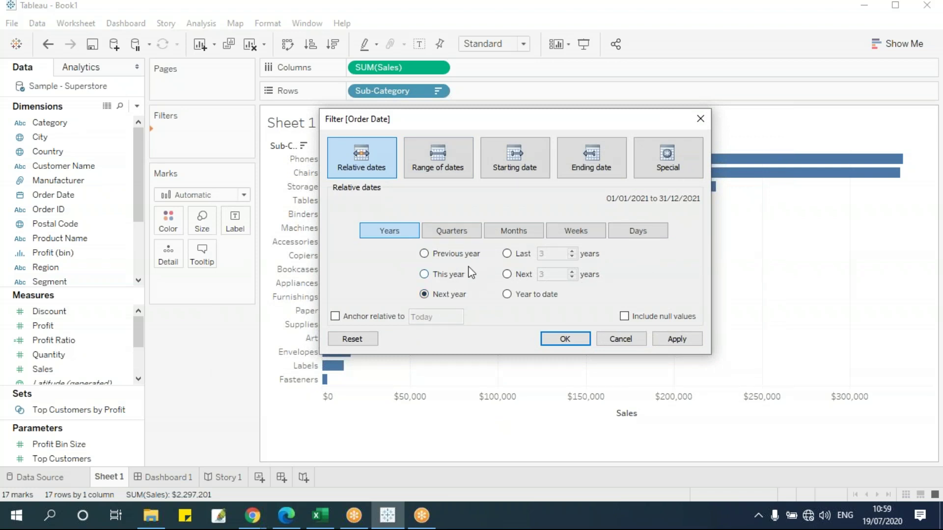
- Filter Order Date to the relative period Last 3 years and accept the filter
click(516, 252)
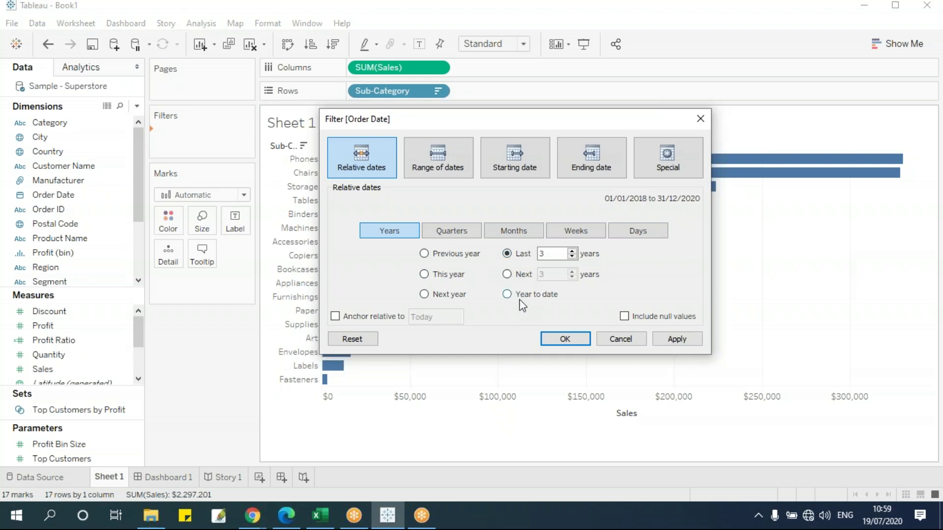
click(544, 254)
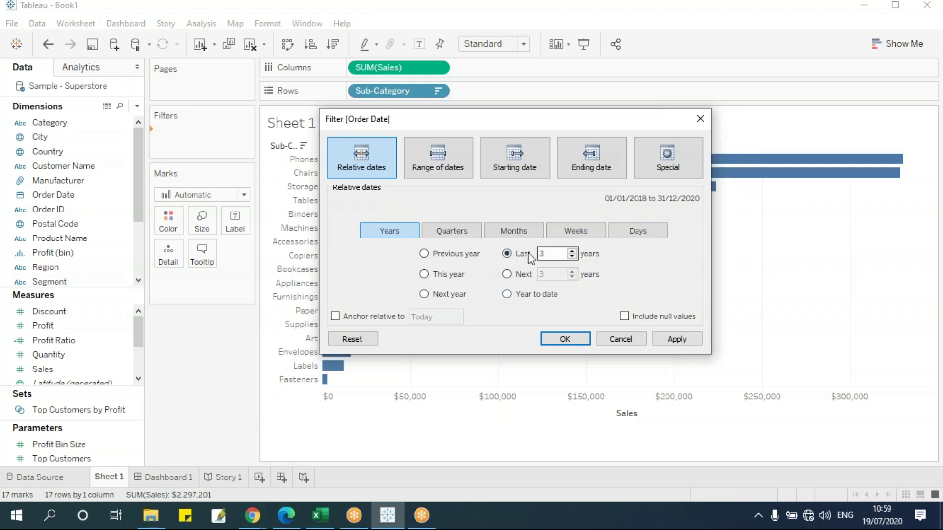
click(574, 337)
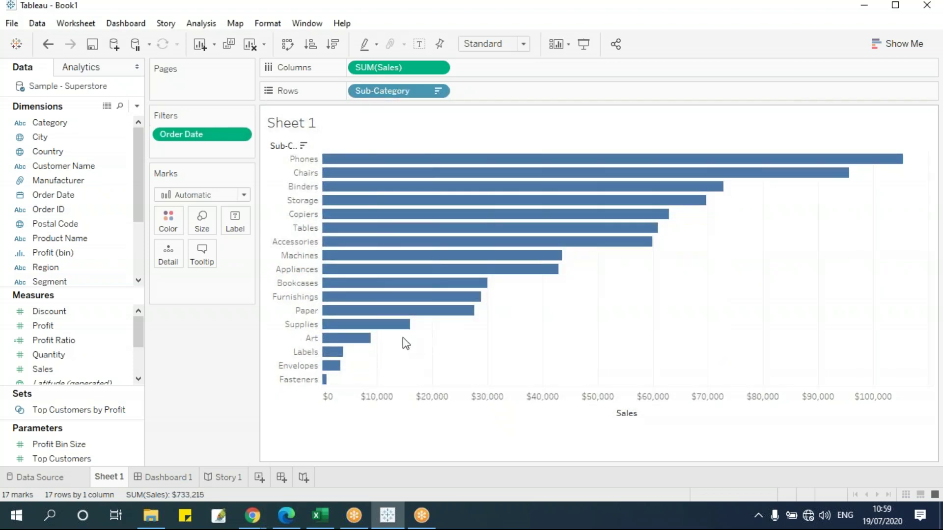
- Reopen the Order Date filter and try the relative period Next 3 years
click(243, 135)
click(221, 141)
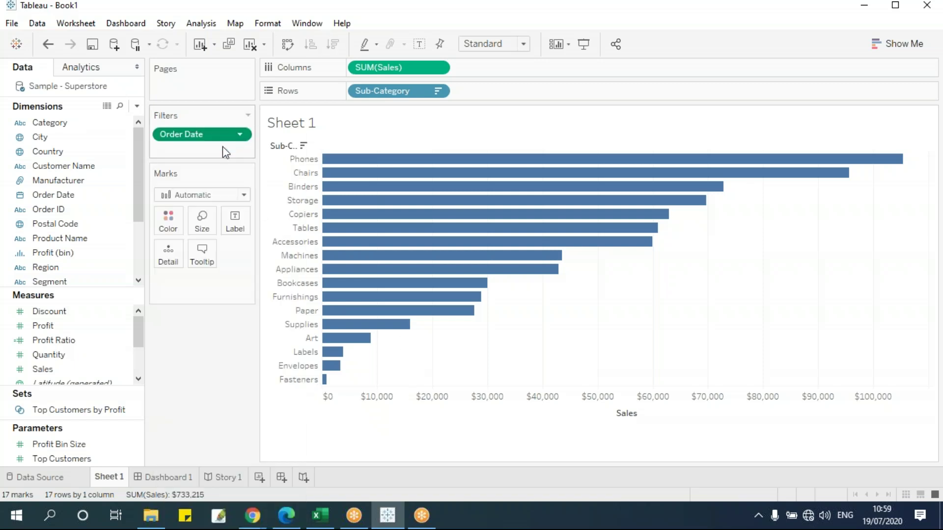
click(469, 292)
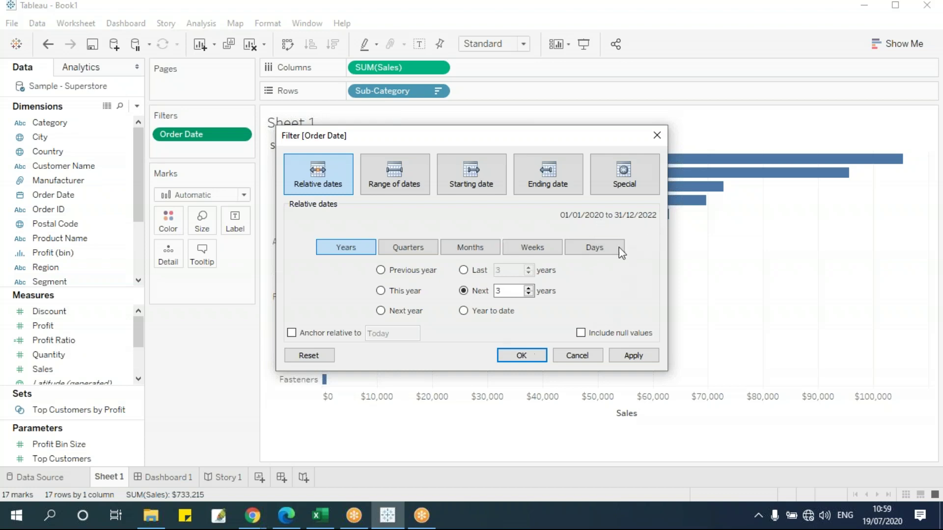
- Switch the relative period to Last years and try a value of 6 years
click(480, 271)
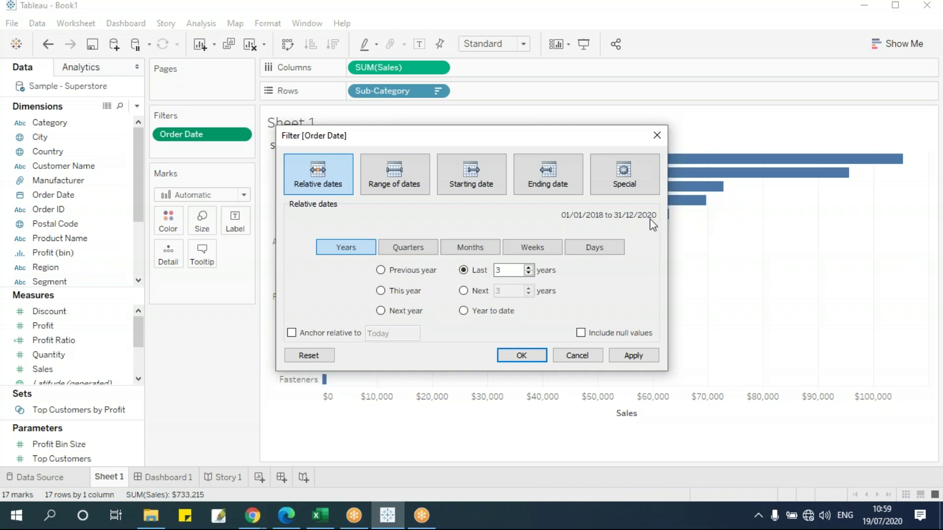
click(529, 274)
click(528, 268)
click(528, 267)
click(528, 268)
click(528, 269)
click(508, 271)
- Apply the Year to date period to the Order Date filter, moving the dialog aside to view the chart
click(483, 313)
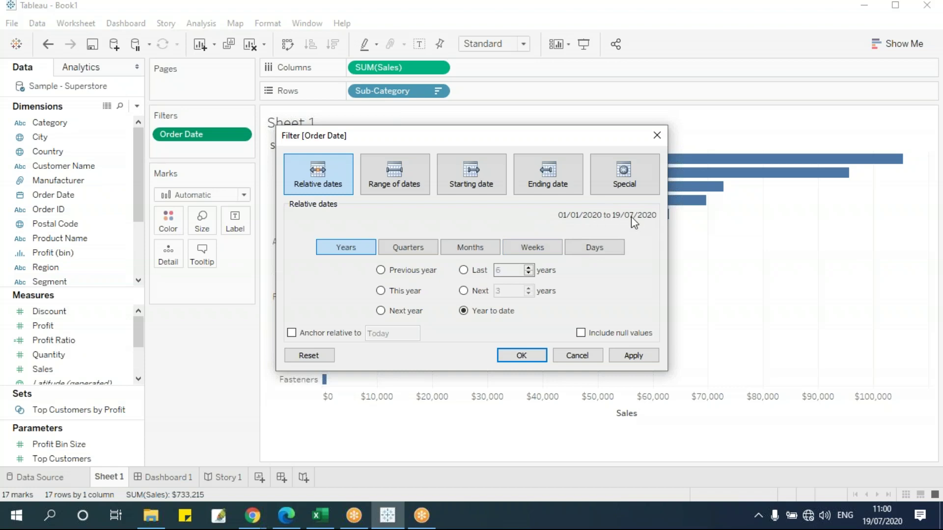
drag(435, 137, 289, 144)
click(435, 355)
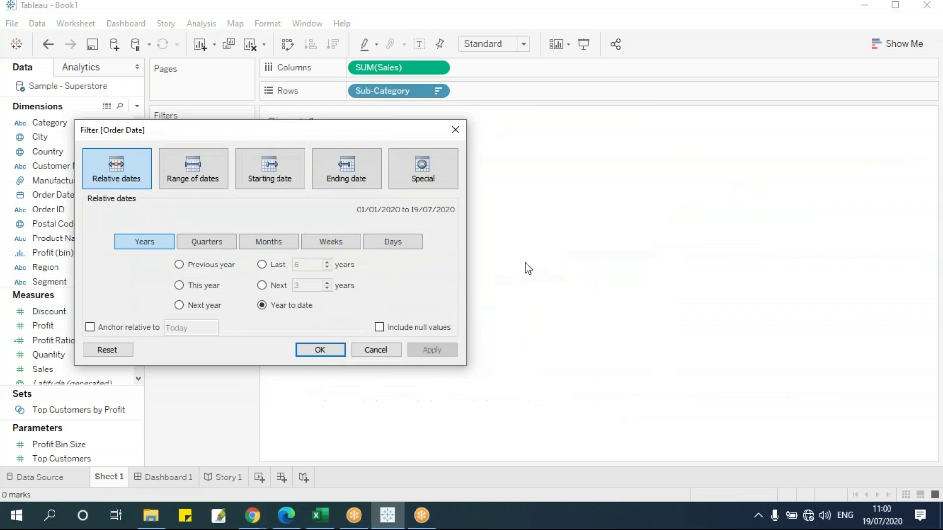
drag(350, 136, 603, 148)
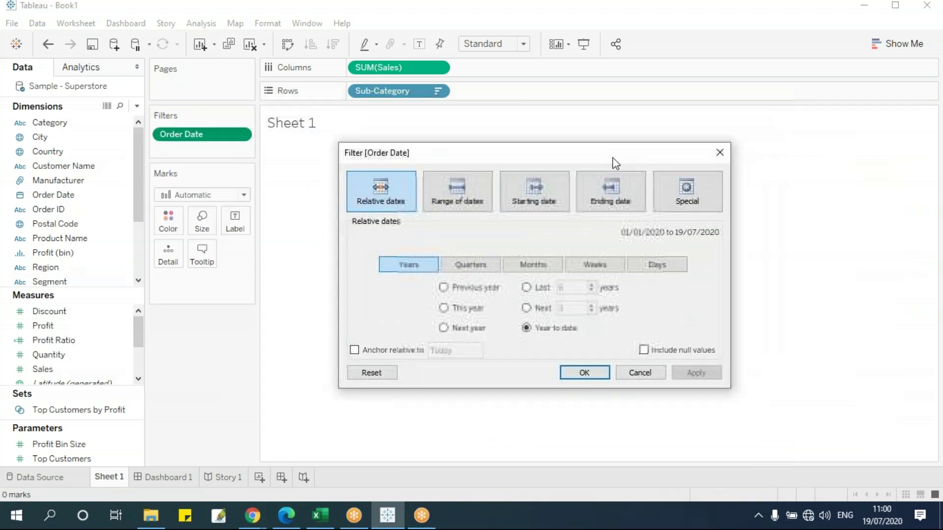
- Switch the relative dates to quarters and try Previous quarter and This quarter
click(475, 264)
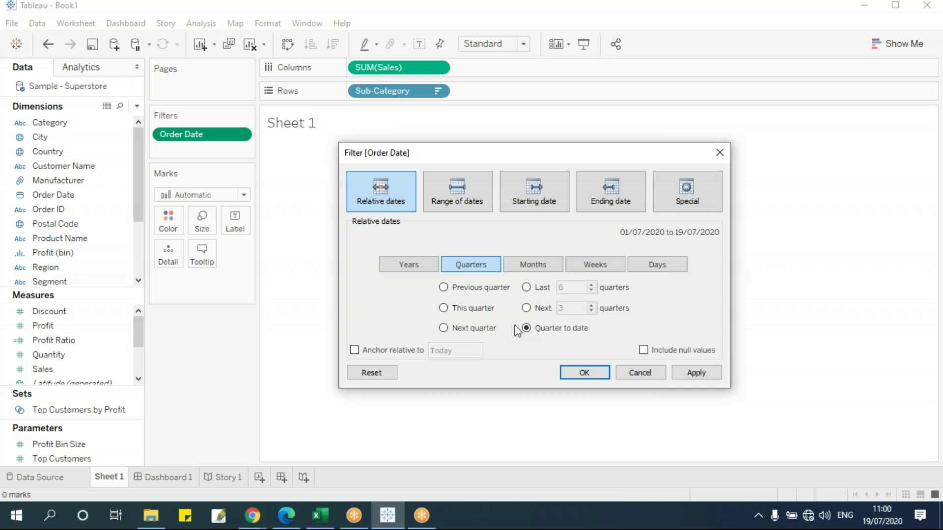
click(473, 290)
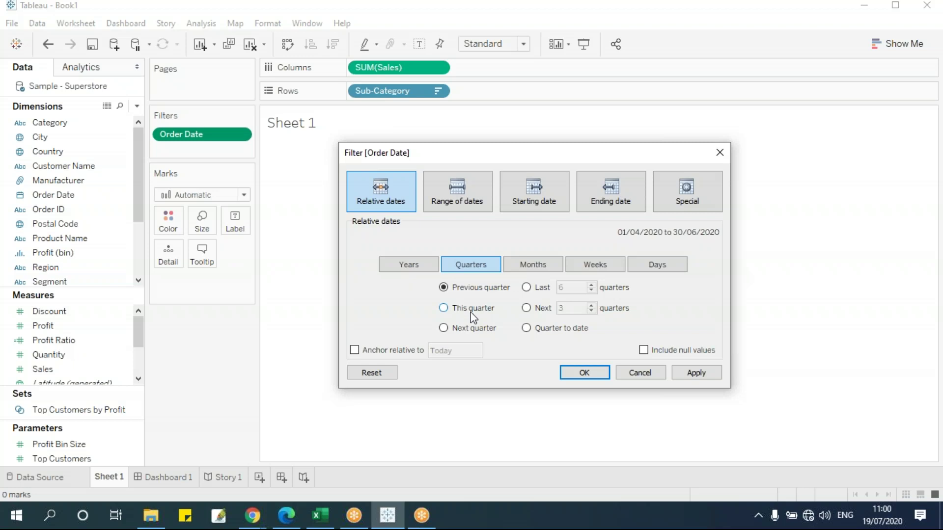
click(469, 309)
drag(473, 158, 447, 157)
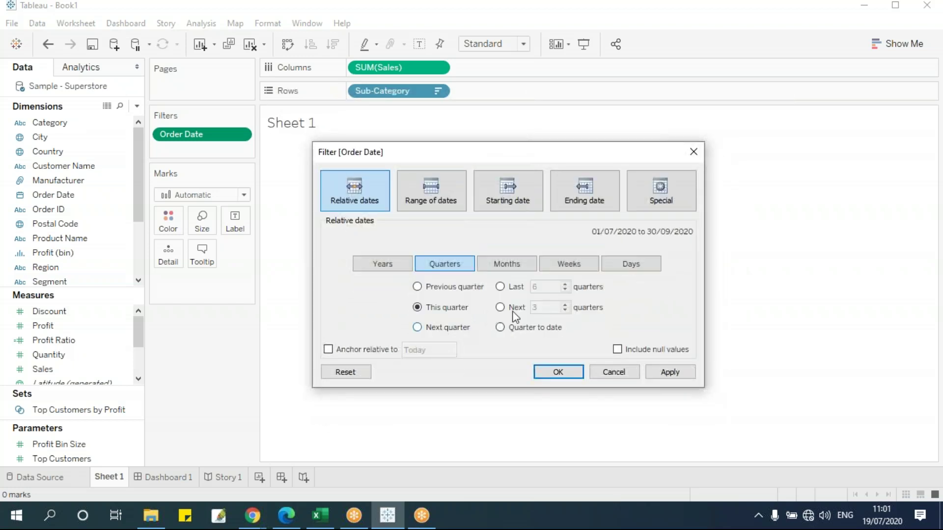
- Try Last 24 quarters for Order Date, then set and apply Last 8 quarters
click(514, 290)
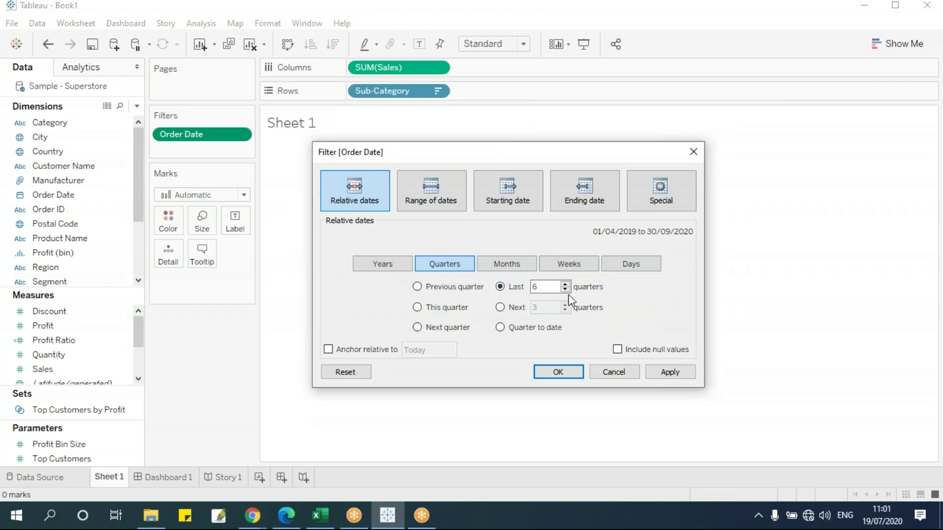
double_click(550, 288)
text(24)
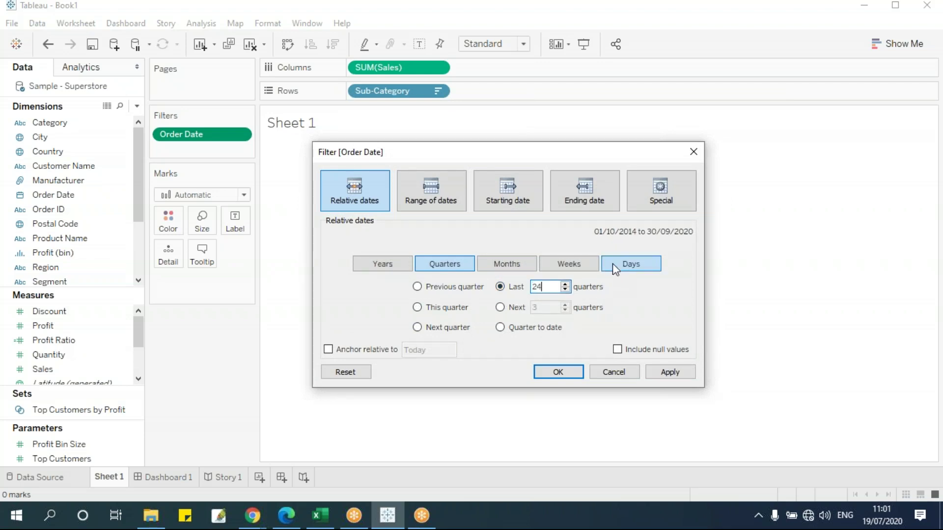
click(475, 288)
click(522, 292)
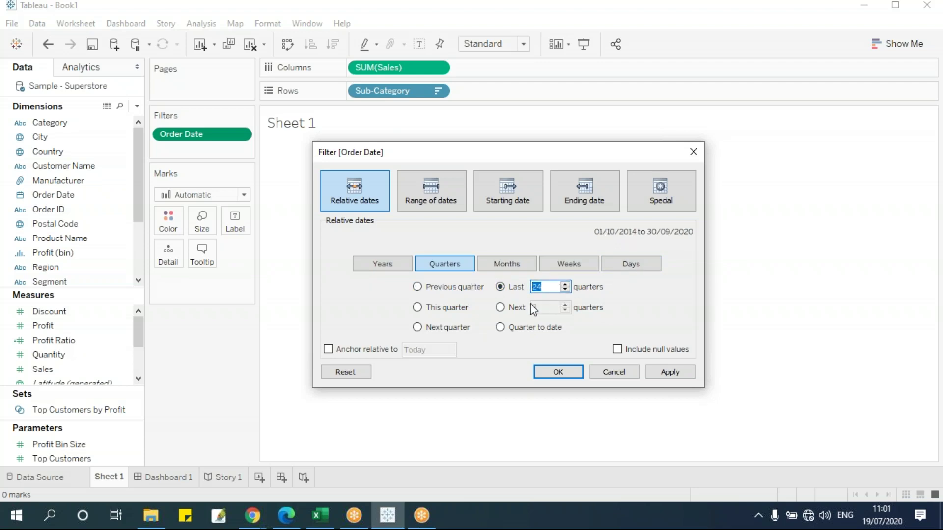
text(8)
click(669, 372)
drag(511, 158, 547, 176)
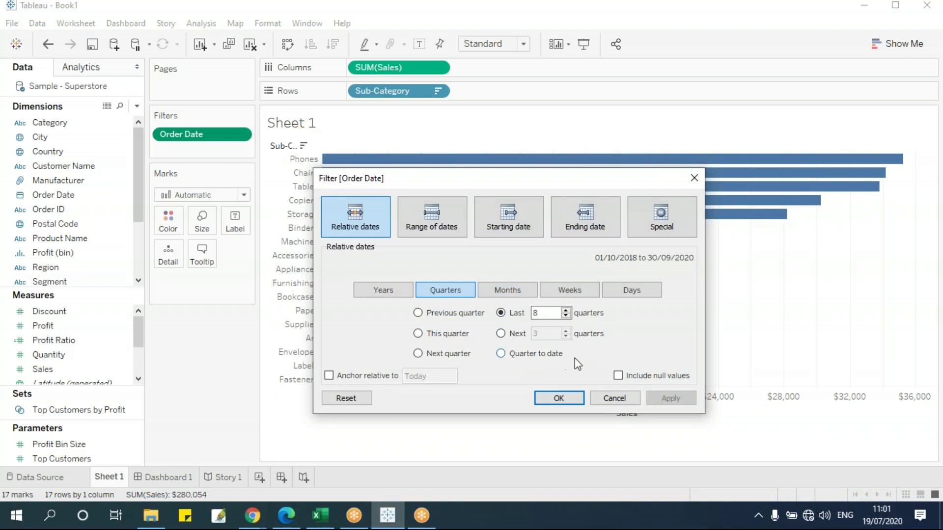
- Try the Quarter to date and Month to date periods in the Order Date filter
click(540, 354)
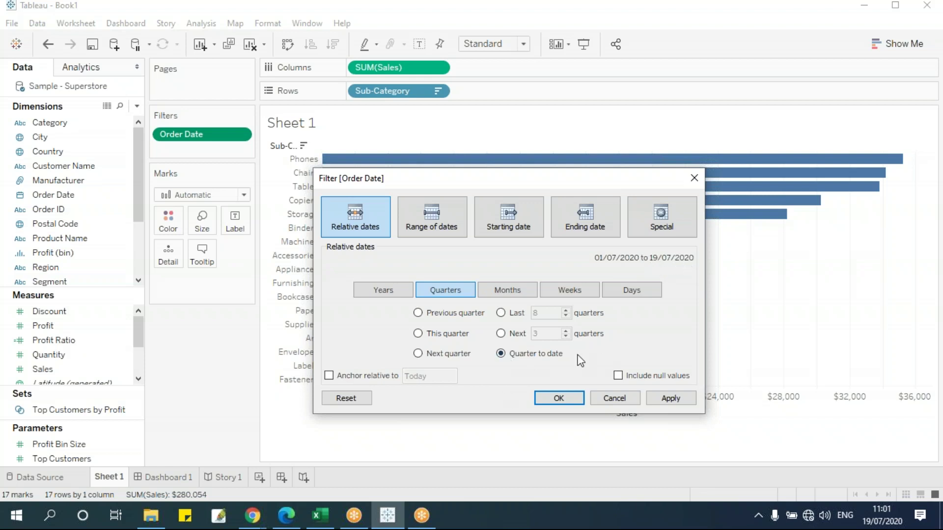
click(507, 290)
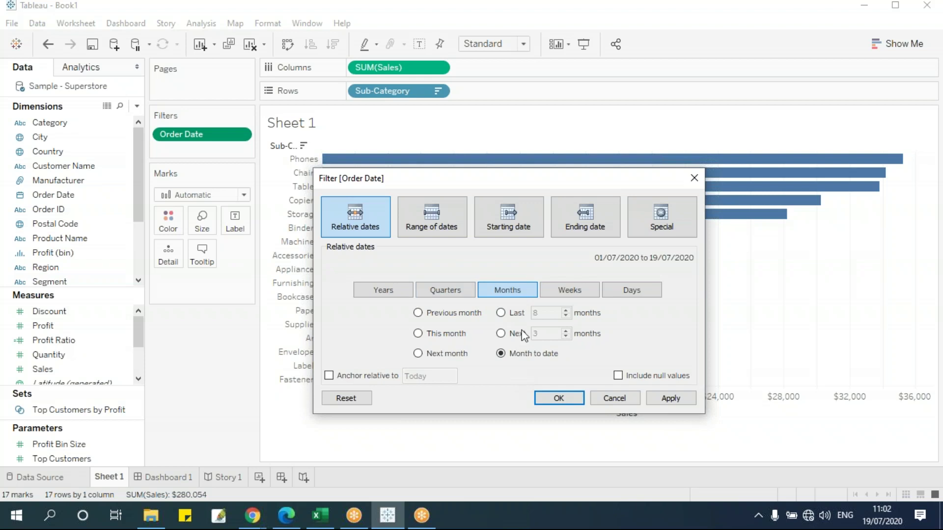
drag(525, 180, 350, 158)
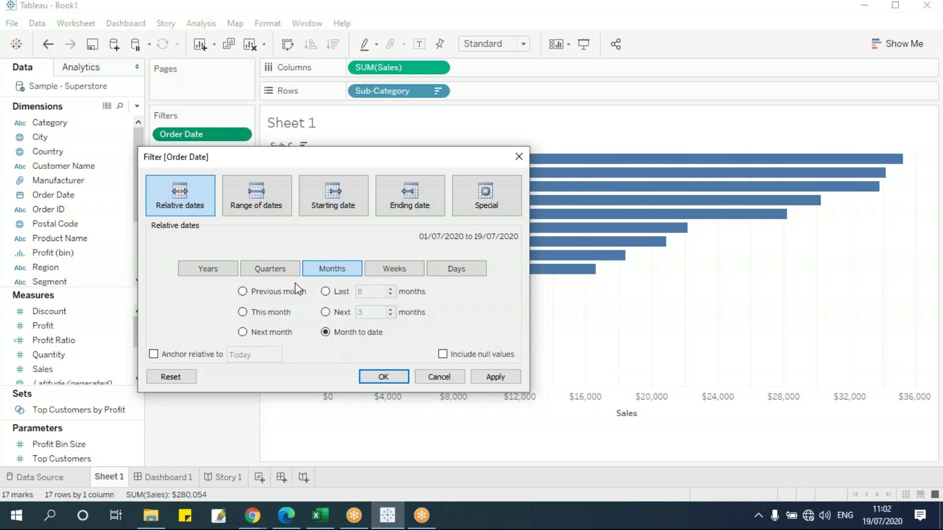
click(278, 271)
click(328, 269)
- Switch the relative dates to weeks and try Last 8 weeks and Week to date
click(393, 271)
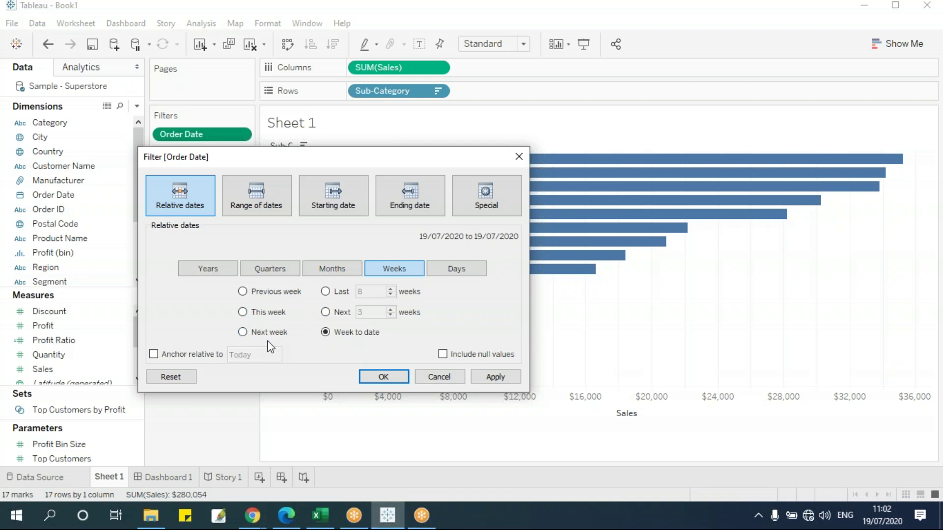
click(336, 295)
click(370, 291)
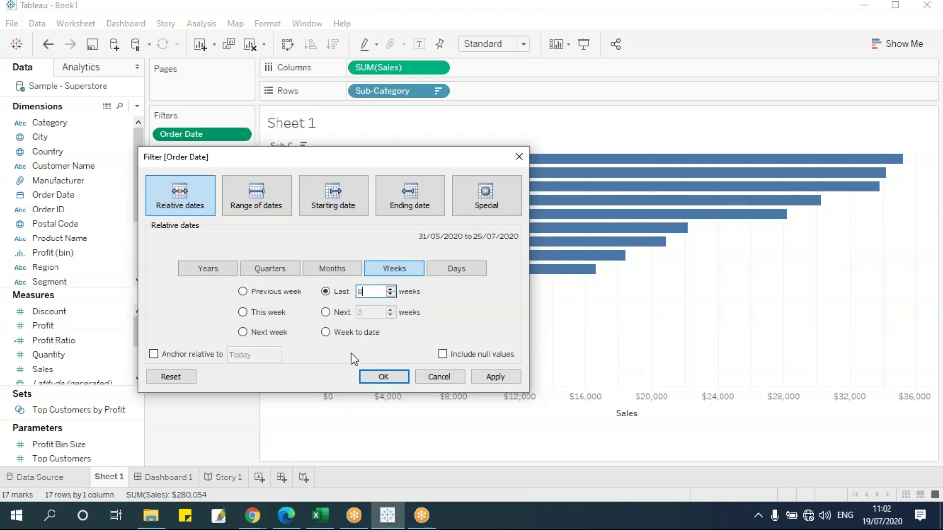
click(354, 332)
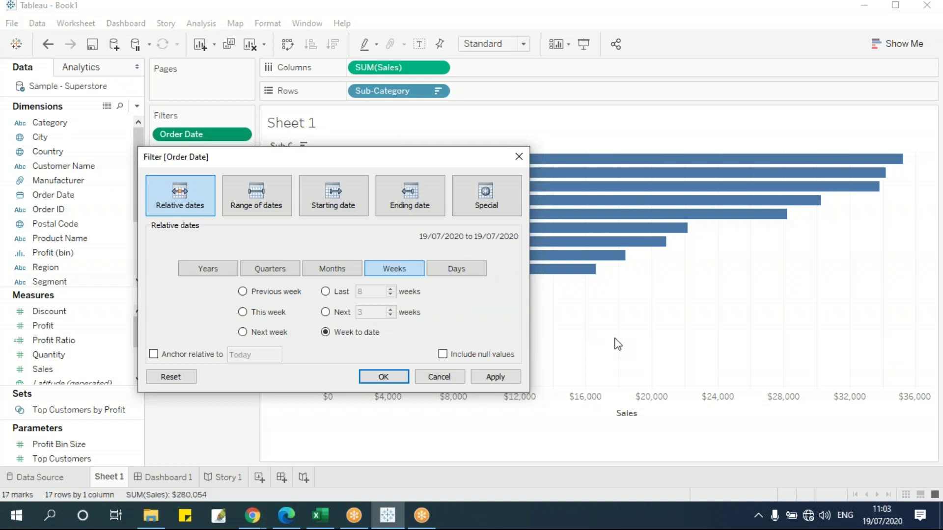
- Switch the relative dates to days and try Last 8 days
click(459, 270)
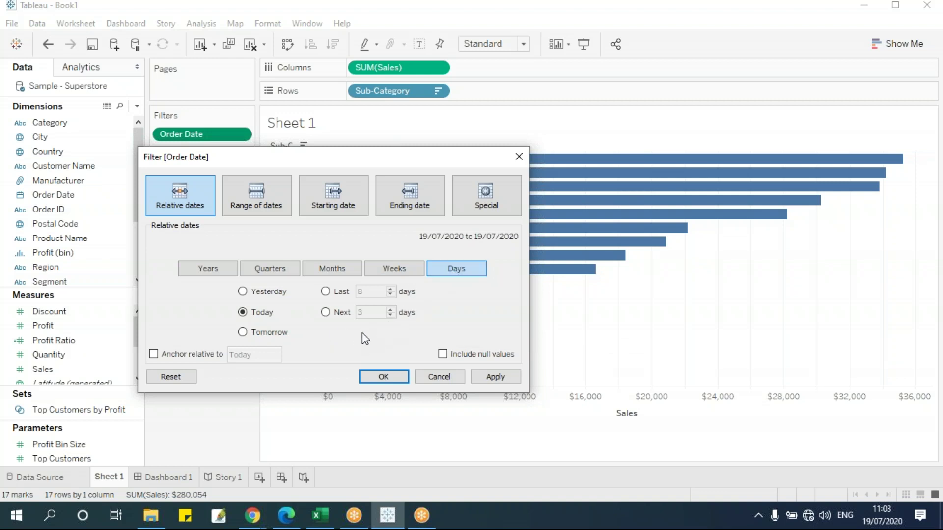
click(344, 292)
double_click(371, 292)
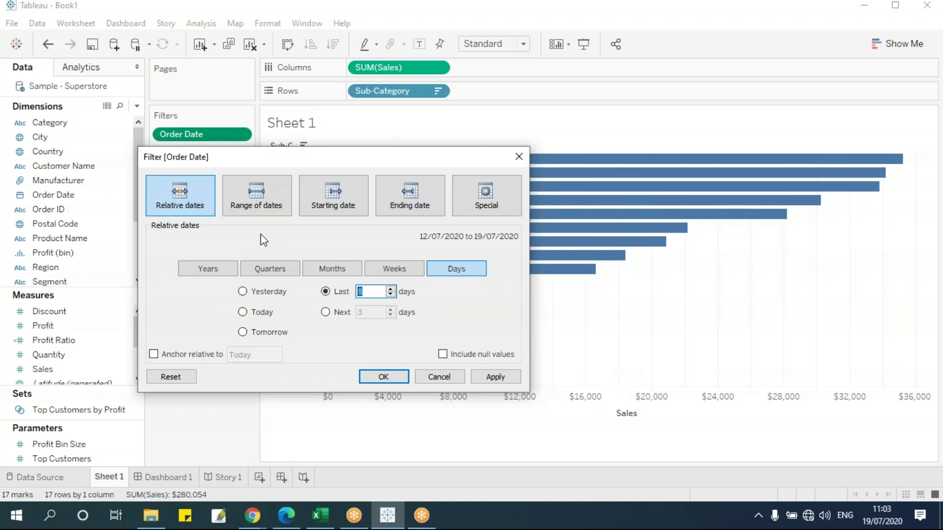
- Examine the Range of dates option, including its slider and the start and end date calendars
click(261, 206)
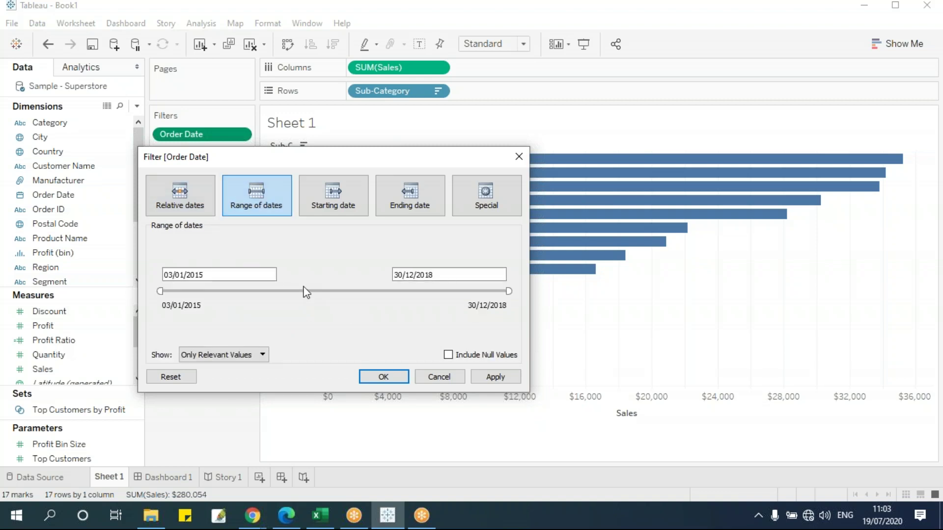
drag(305, 158, 586, 127)
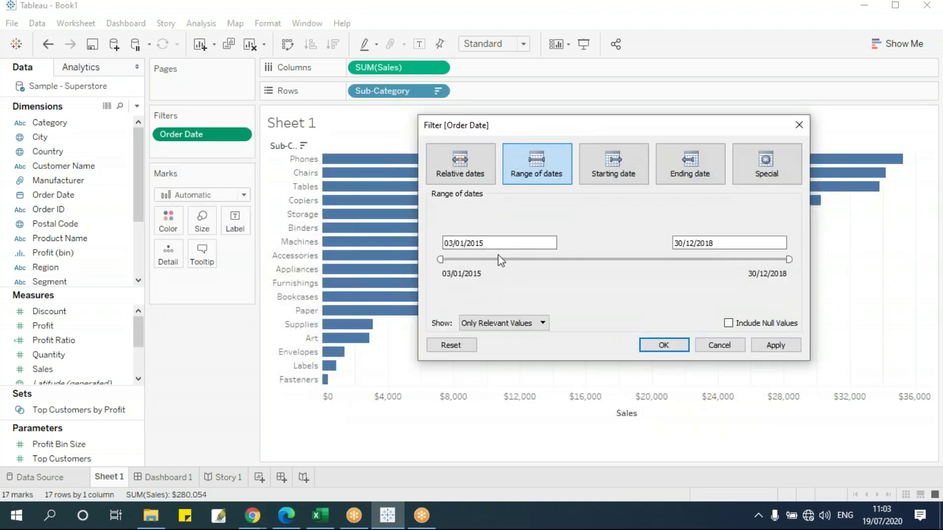
click(439, 258)
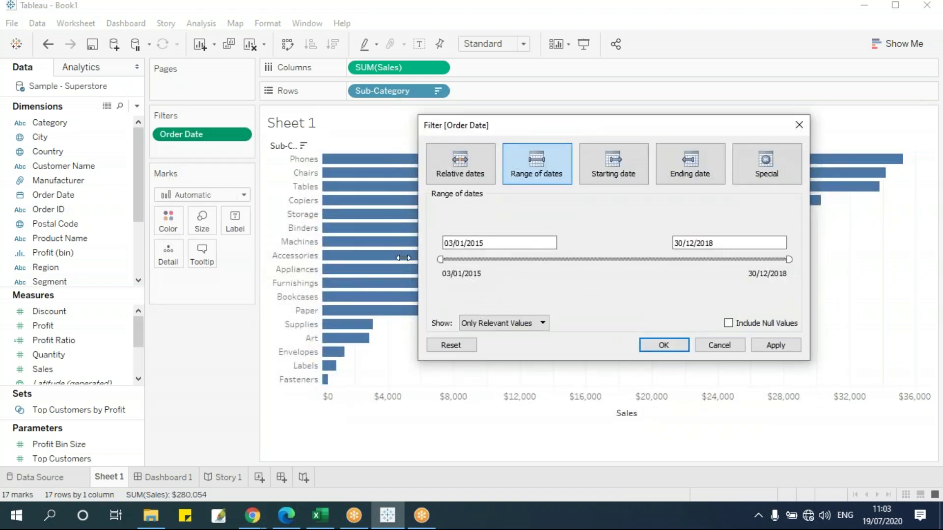
click(513, 242)
drag(513, 241, 437, 241)
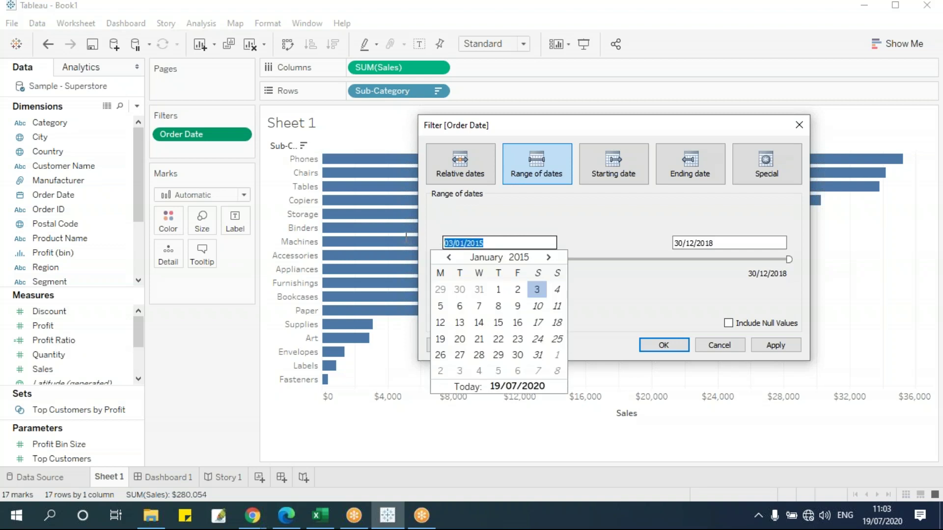
click(759, 242)
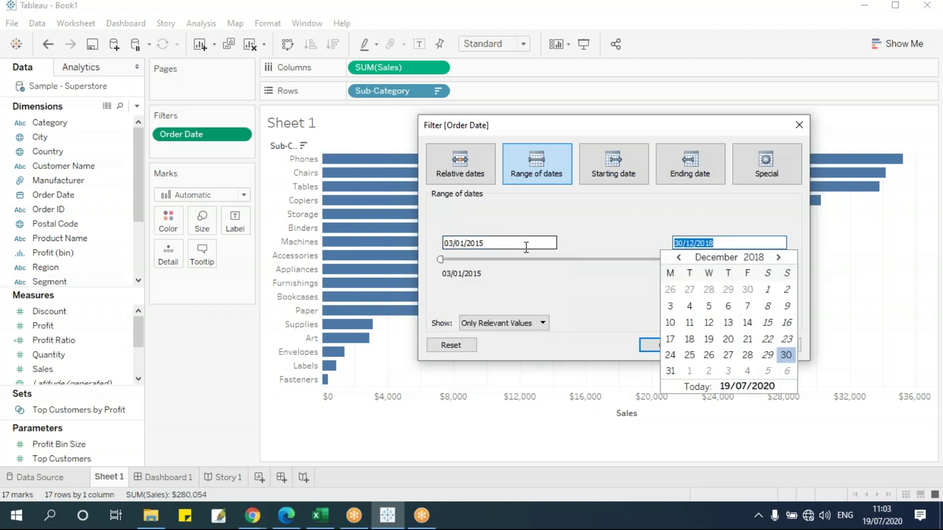
click(613, 242)
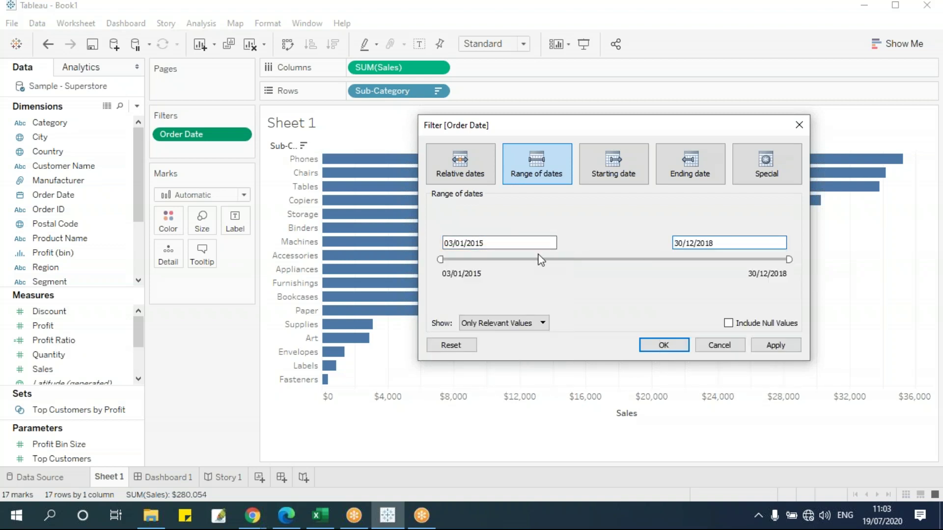
- Compare the relative Last 8 years period with the Range of dates option
click(460, 165)
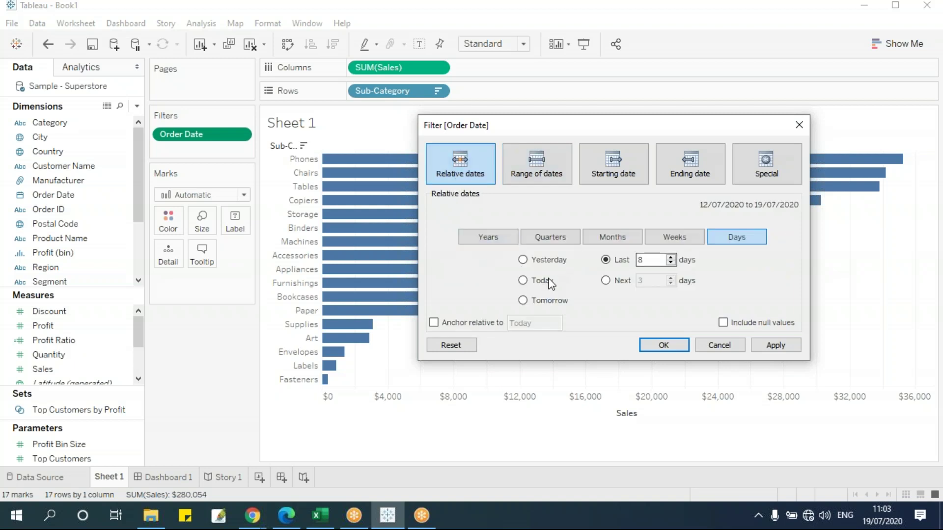
click(505, 237)
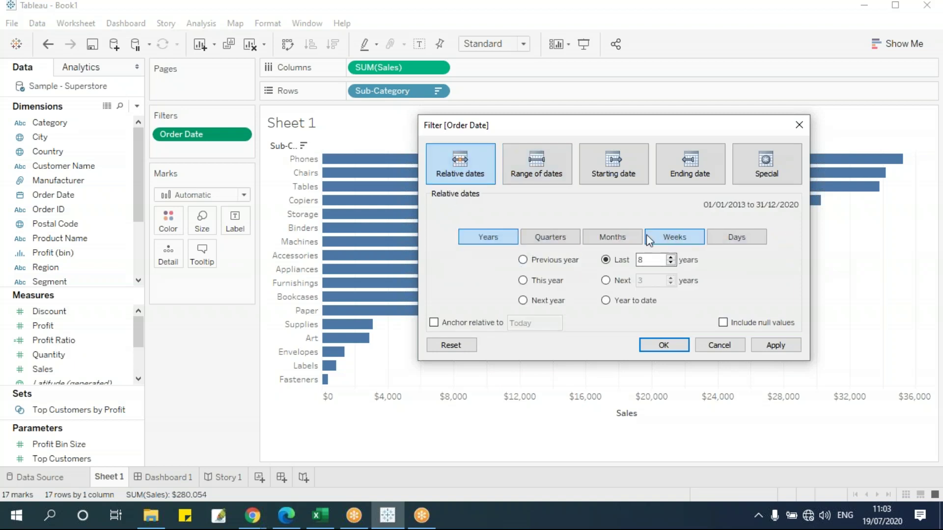
click(540, 167)
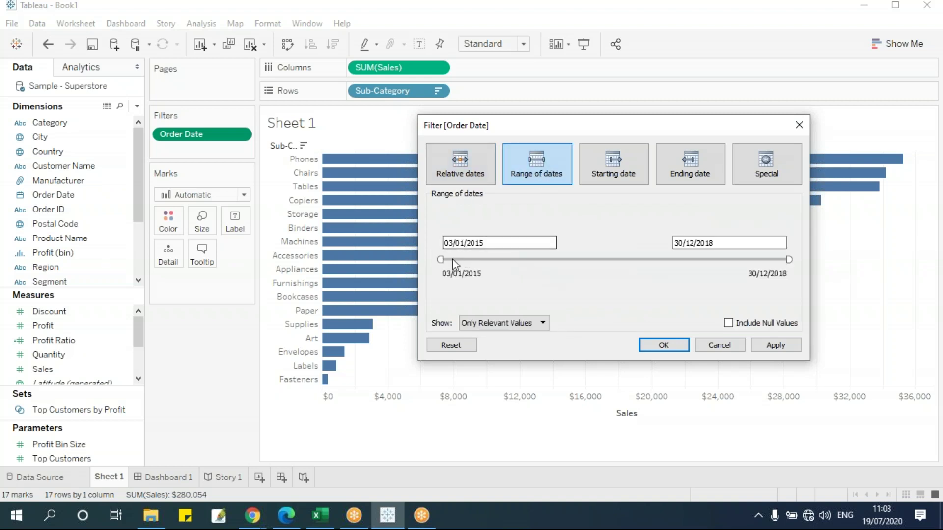
- Try to limit the Order Date range to 01/01/2018 through 30/12/2018
drag(442, 259, 366, 261)
click(497, 241)
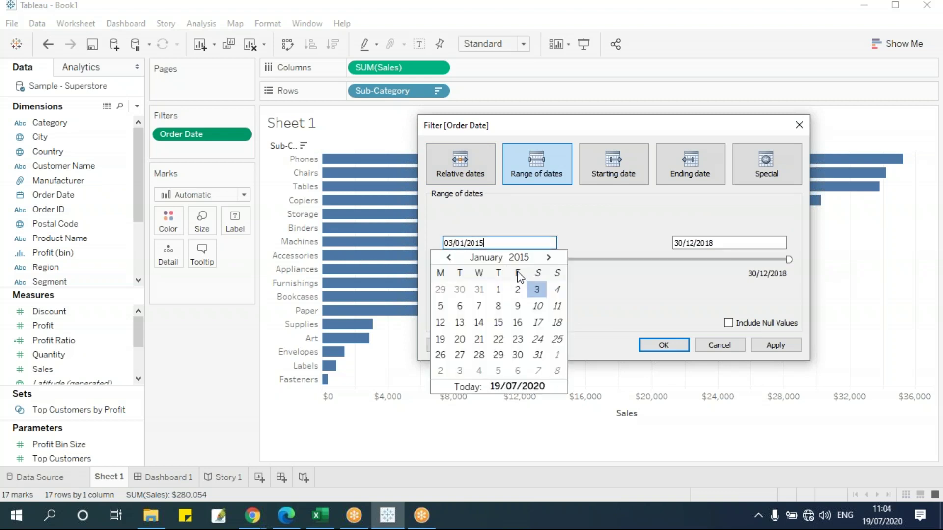
click(518, 257)
click(516, 257)
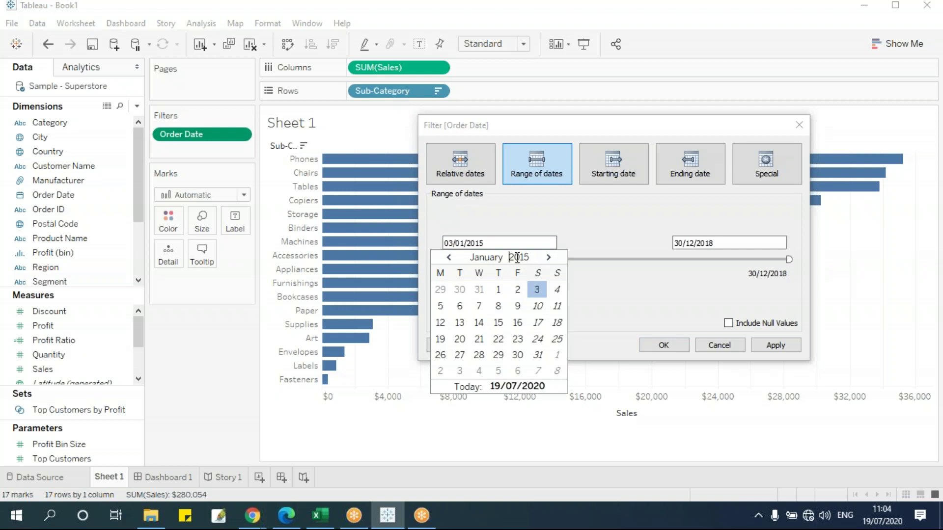
text(2)
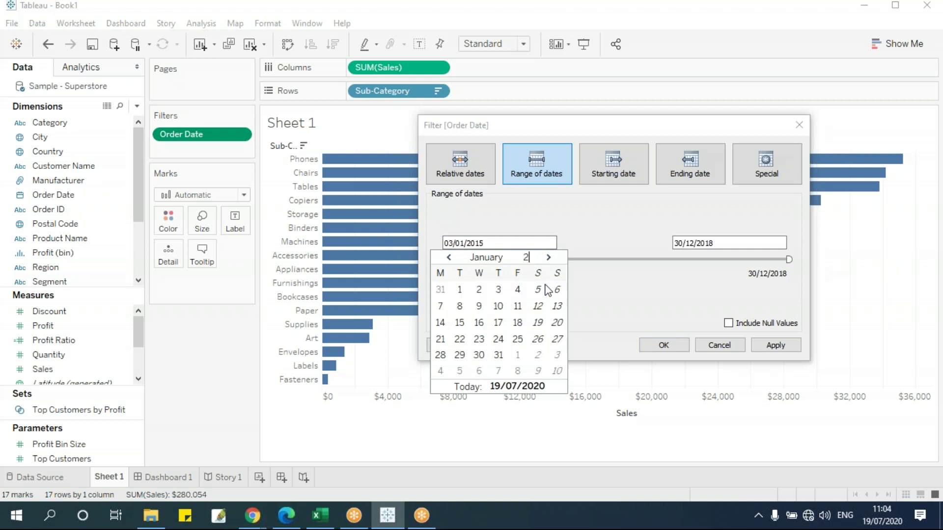
text(018)
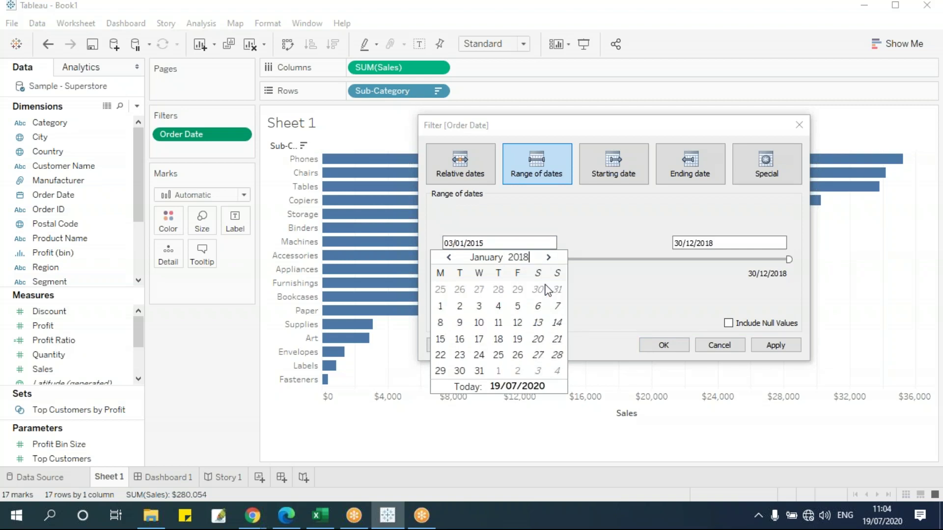
click(441, 306)
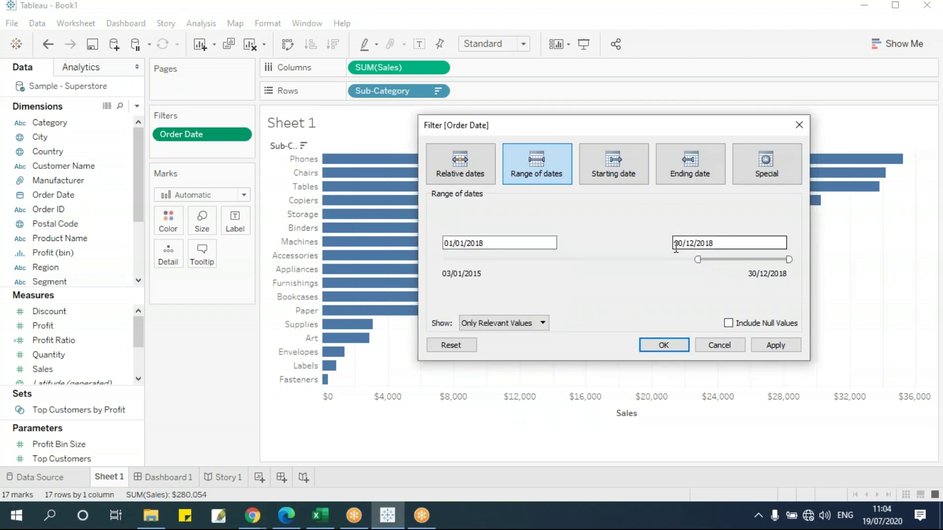
click(734, 245)
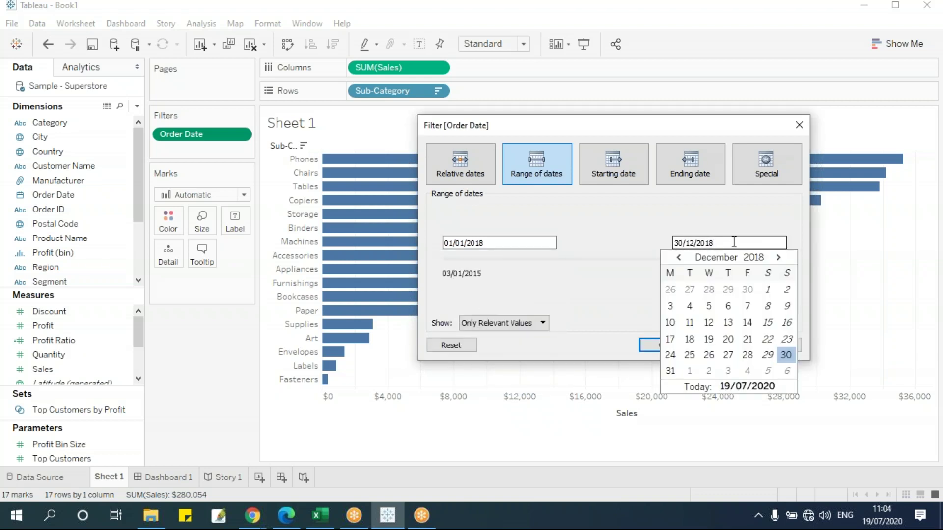
key(Return)
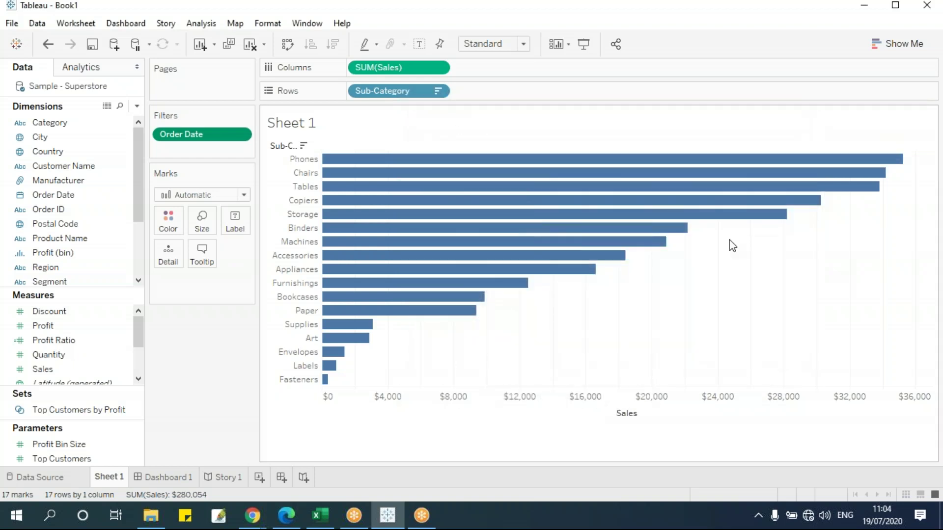
- Edit the Order Date filter again, set its Range of dates to 01/01/2018 through 30/12/2018 and apply it
click(240, 135)
click(230, 141)
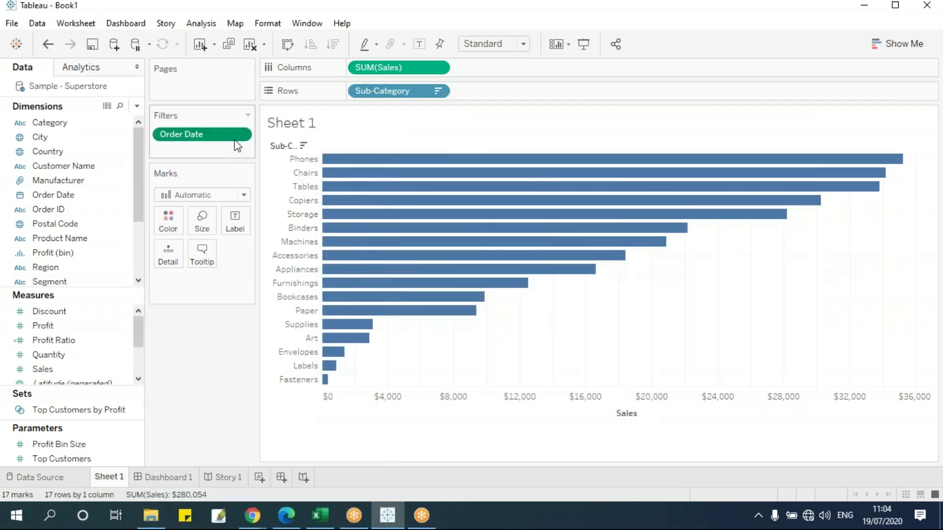
click(393, 175)
click(356, 253)
key(BackSpace)
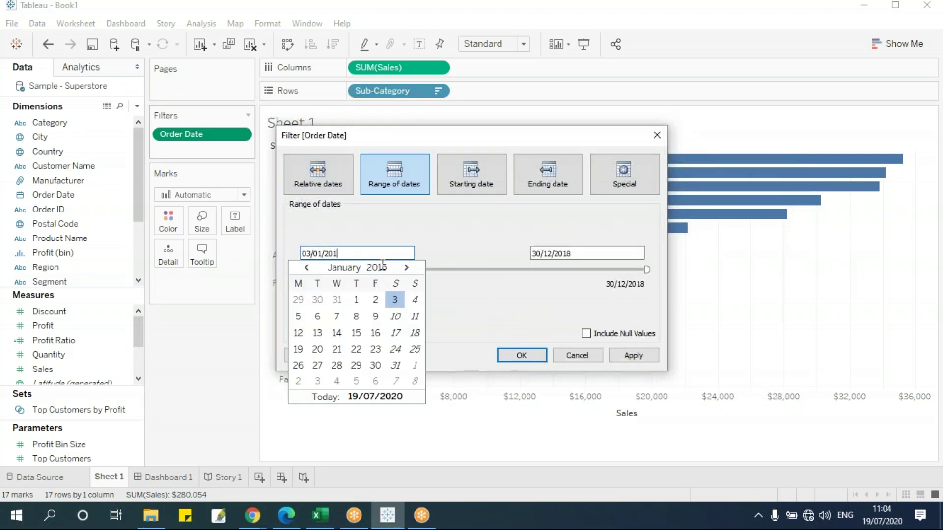
text(8)
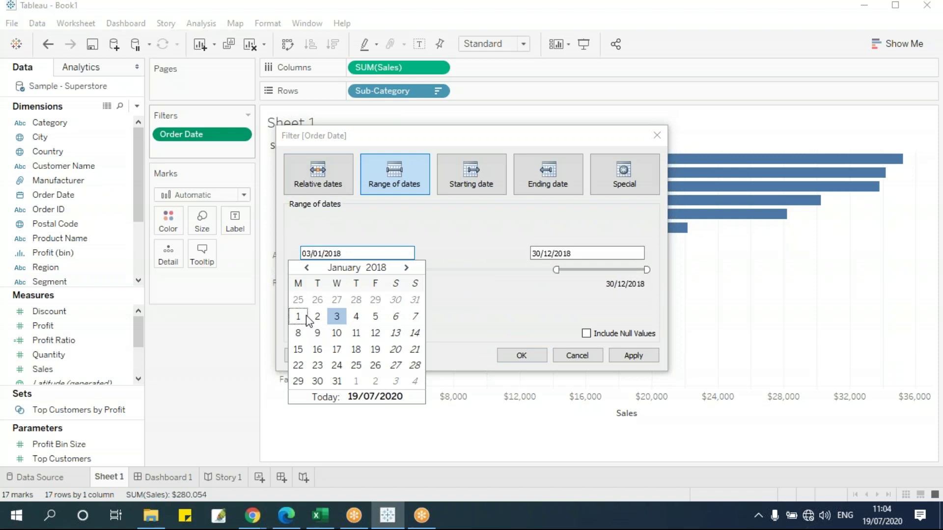
click(311, 316)
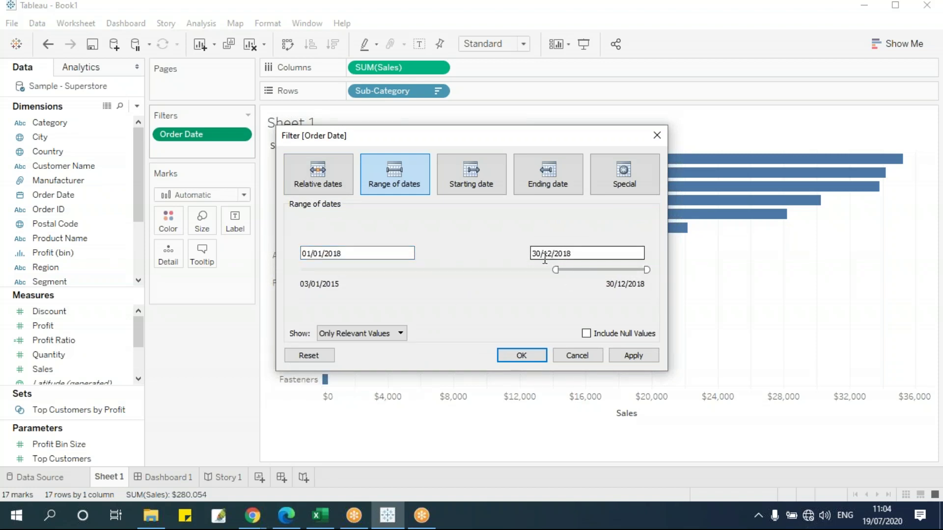
click(633, 355)
drag(532, 132, 673, 175)
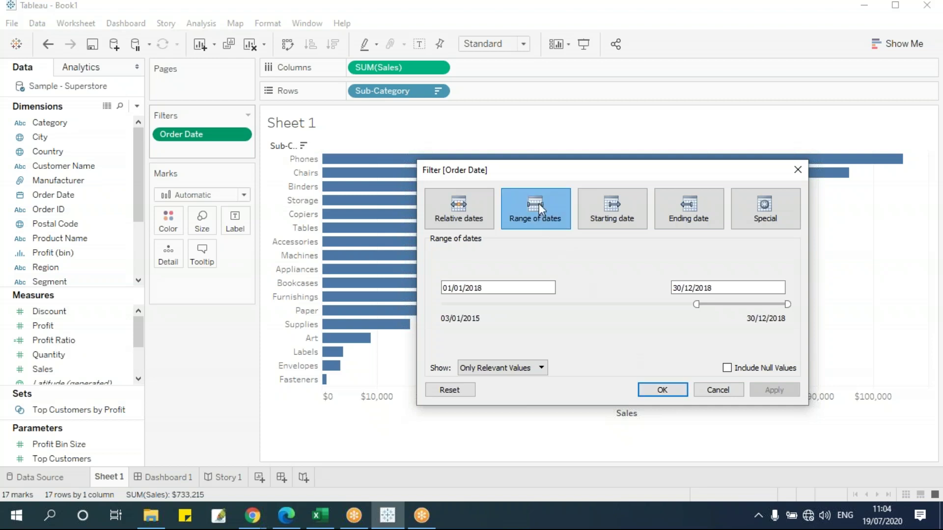
- Narrow the date range with the slider to 21/11/2016 through 26/02/2017 and apply it to the chart
drag(696, 305, 601, 305)
drag(787, 304, 629, 305)
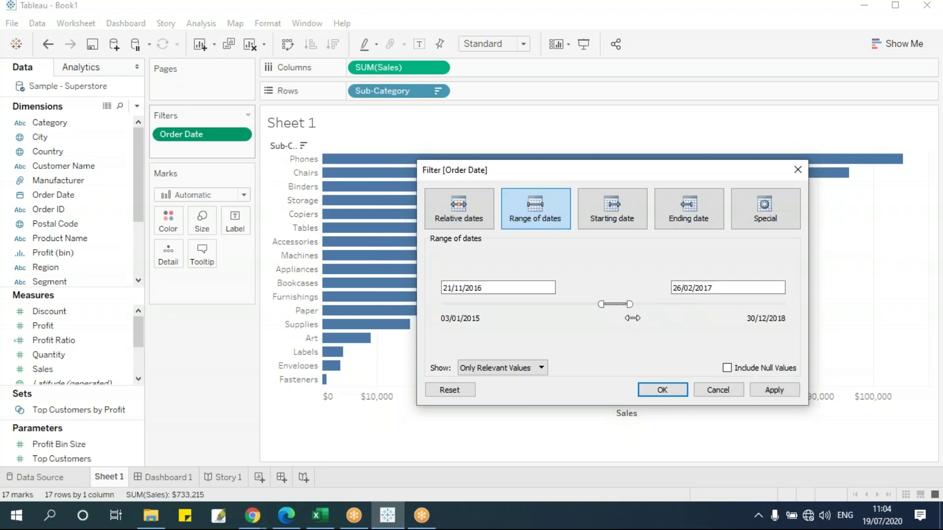
click(758, 391)
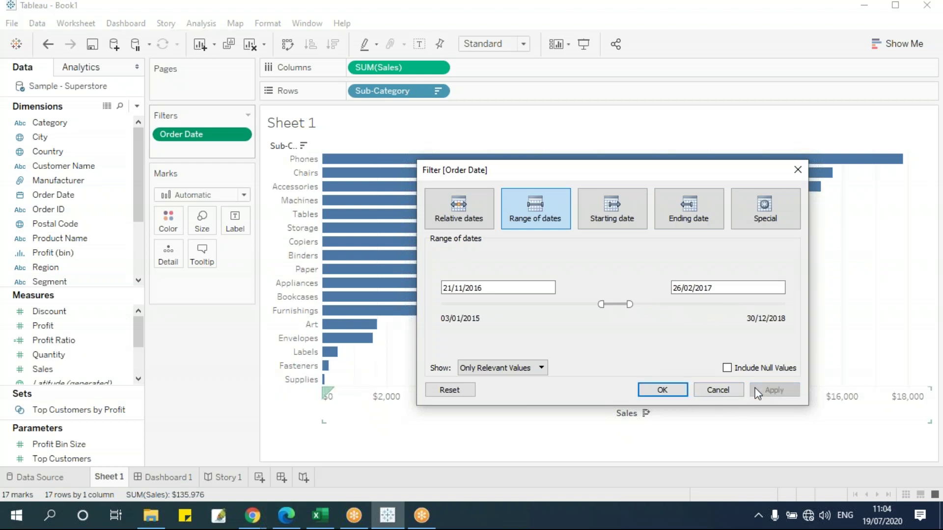
drag(471, 170, 587, 225)
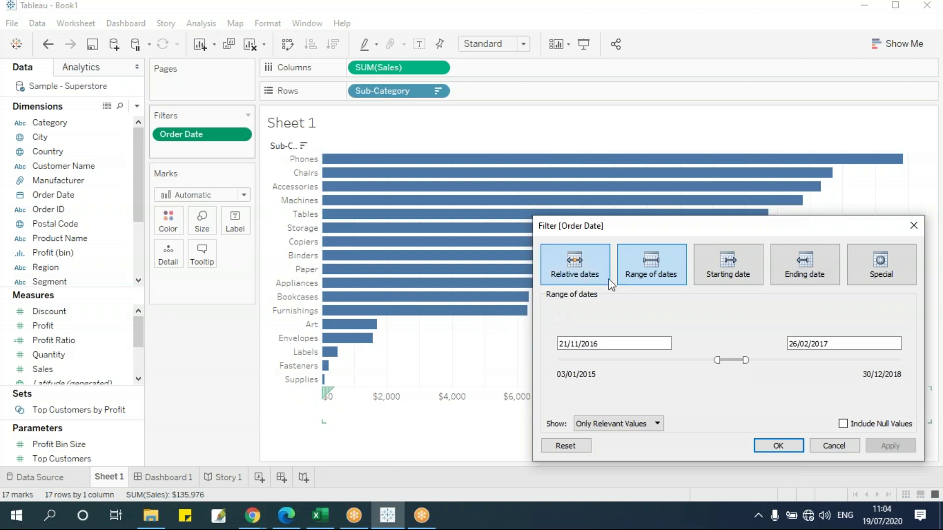
- Switch the Order Date filter to Starting date and try start dates of 10/07/2016 and 28/09/2017
drag(646, 231, 431, 181)
click(513, 229)
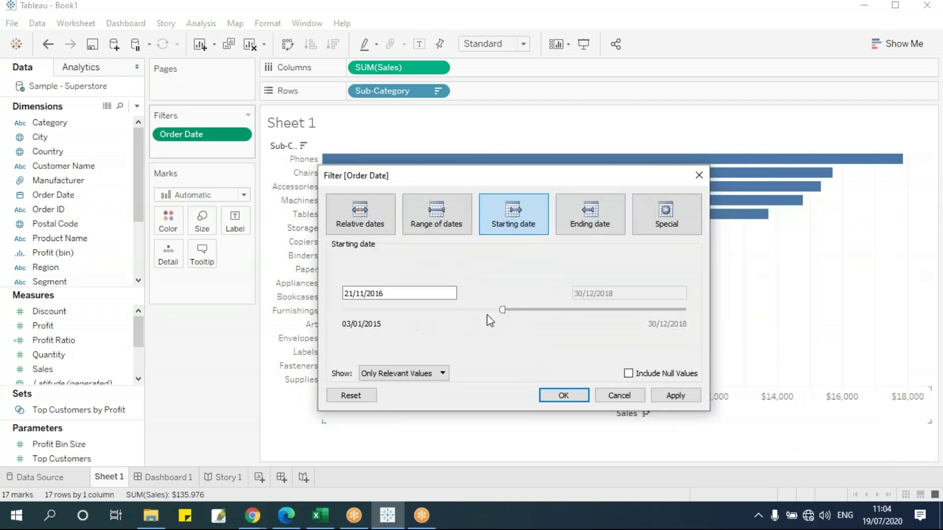
drag(502, 309, 470, 332)
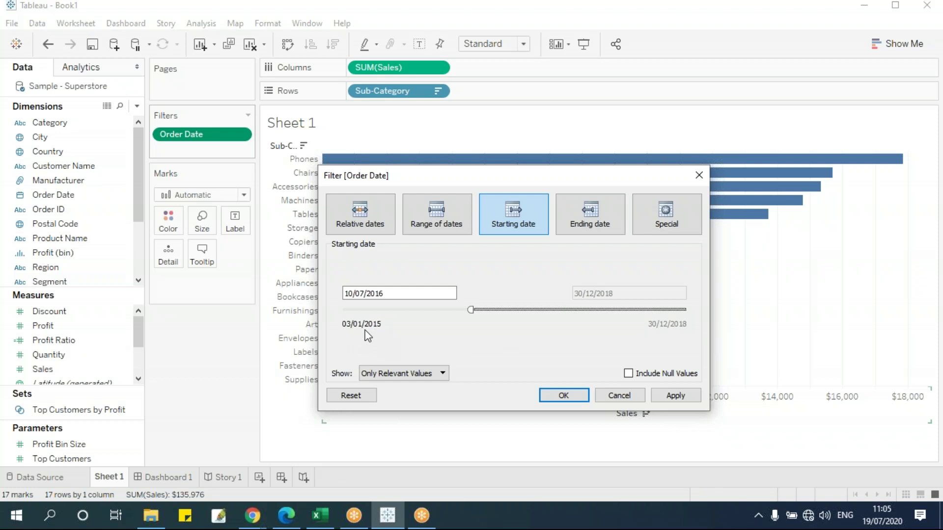
drag(476, 317, 576, 333)
click(414, 296)
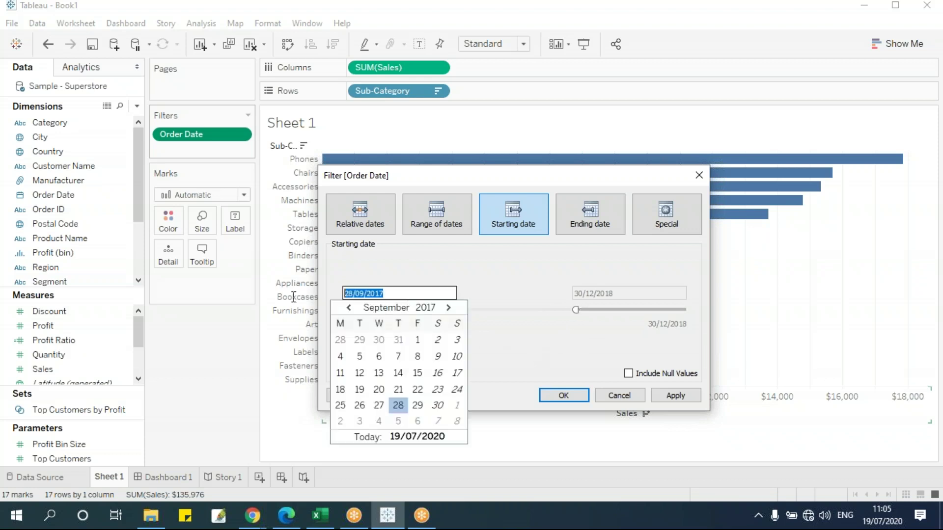
click(686, 297)
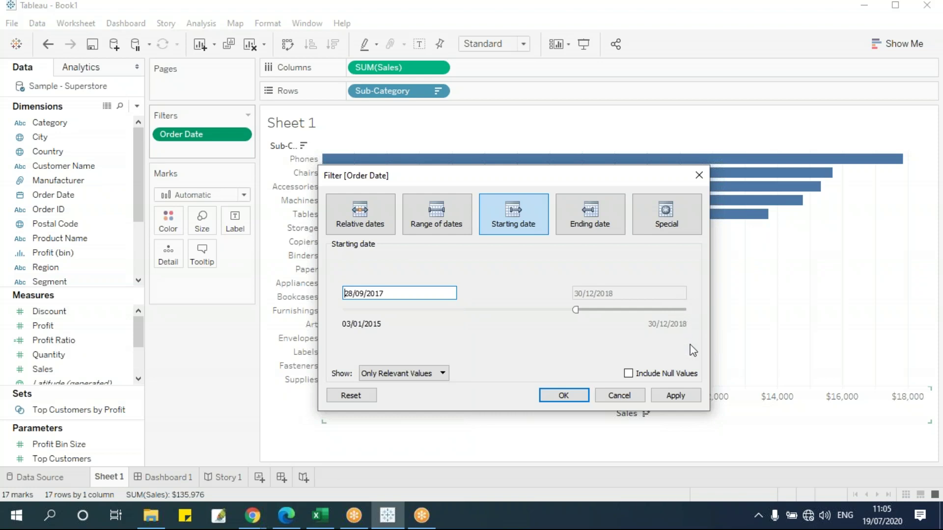
- Switch the Order Date filter to Ending date, set the end date to 30/01/2016 and apply it
click(591, 220)
drag(581, 309, 435, 333)
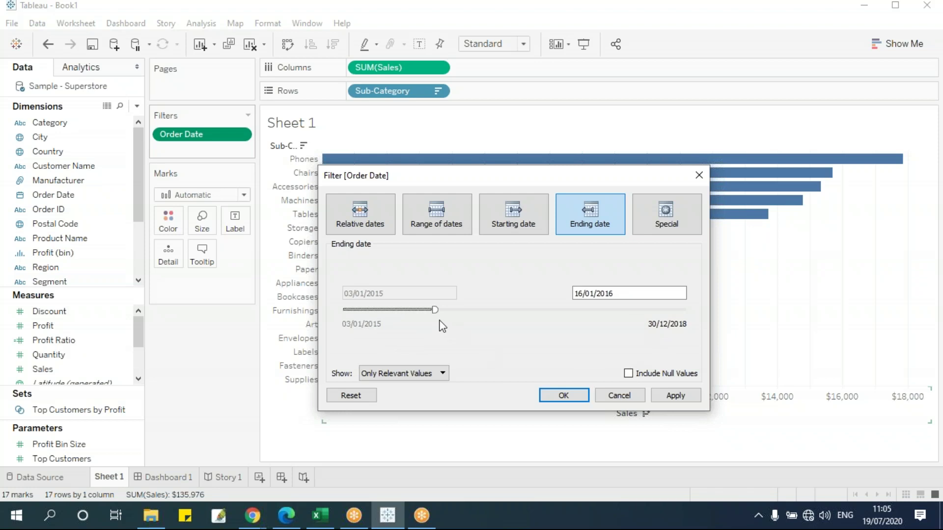
mouse_move(439, 309)
mouse_down()
mouse_move(564, 309)
mouse_move(438, 309)
mouse_up()
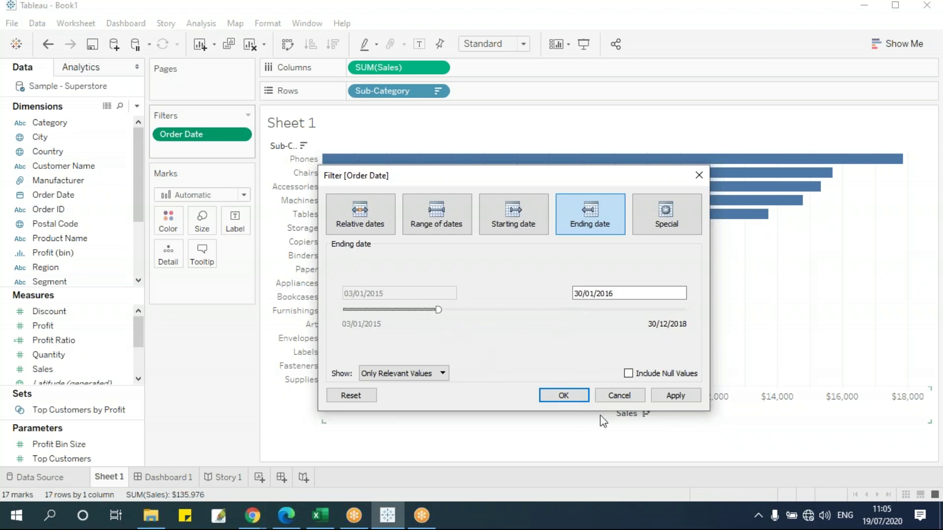
click(661, 400)
mouse_move(590, 185)
mouse_down()
mouse_move(591, 357)
mouse_move(771, 262)
mouse_move(579, 174)
mouse_up()
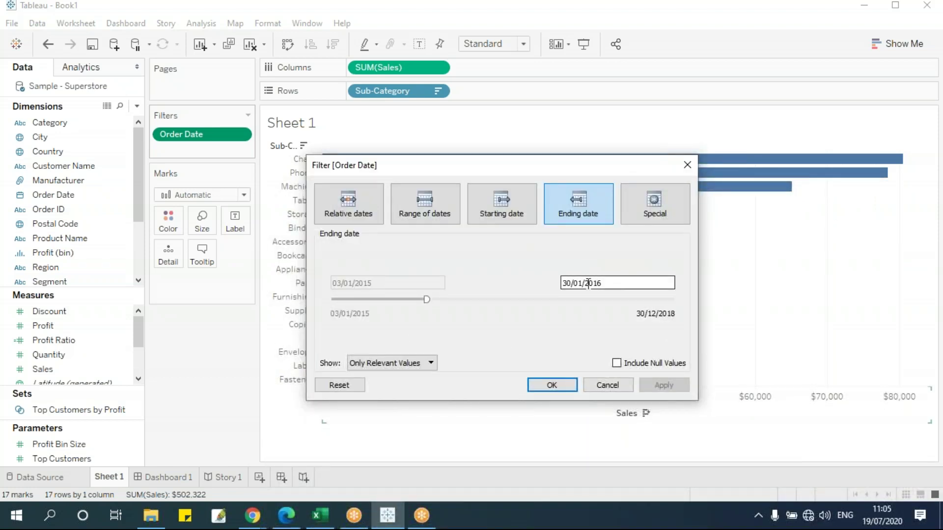
click(561, 384)
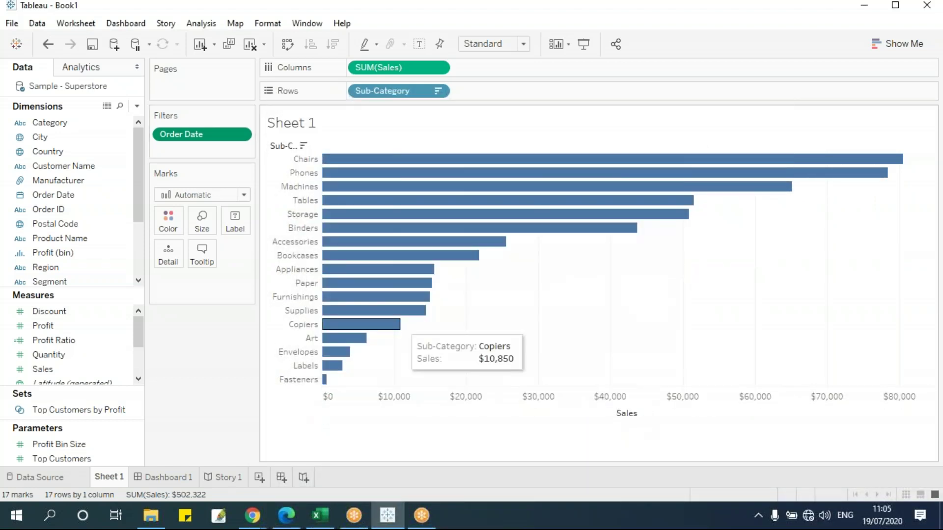
- Show the Order Date filter beside the chart and move its end date to 06/06/2016
click(240, 136)
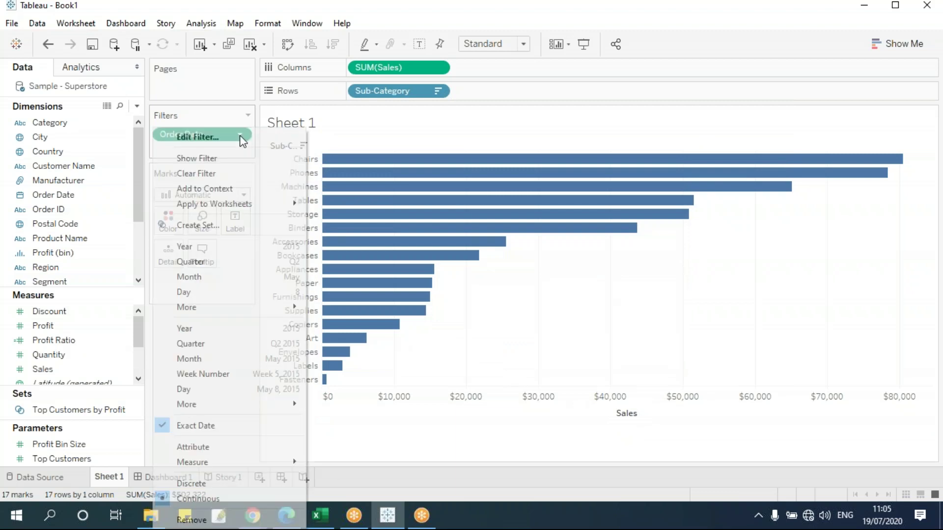
click(241, 158)
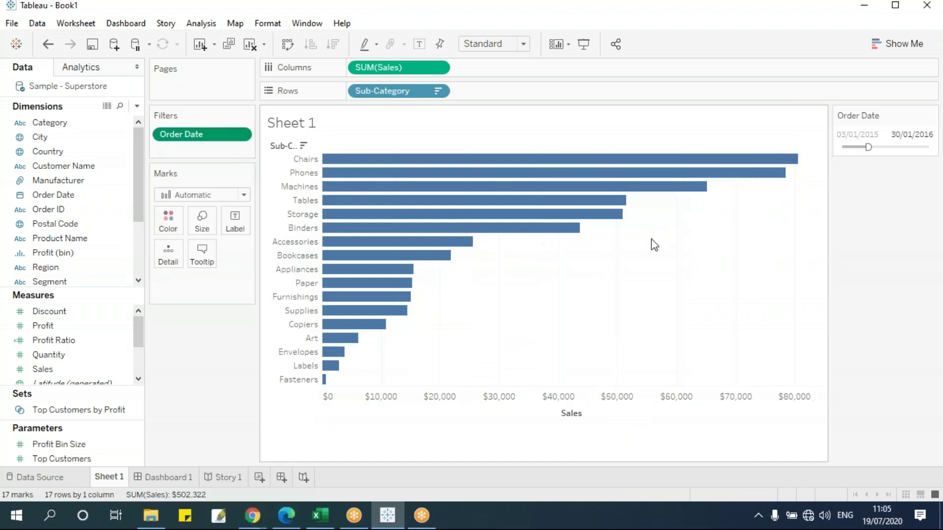
drag(865, 147, 875, 209)
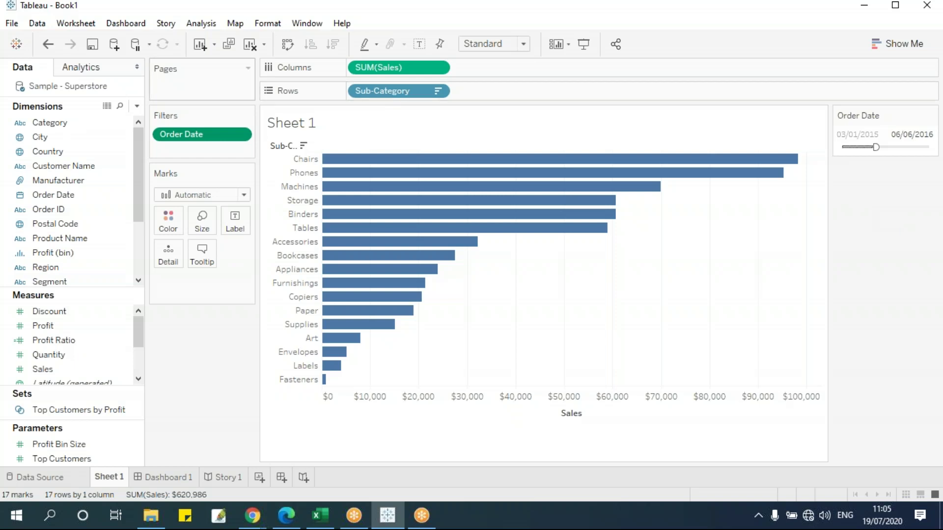
- Replace the Order Date filter with a Years filter on Order Date that includes all years from 2015 to 2018
drag(210, 144, 219, 381)
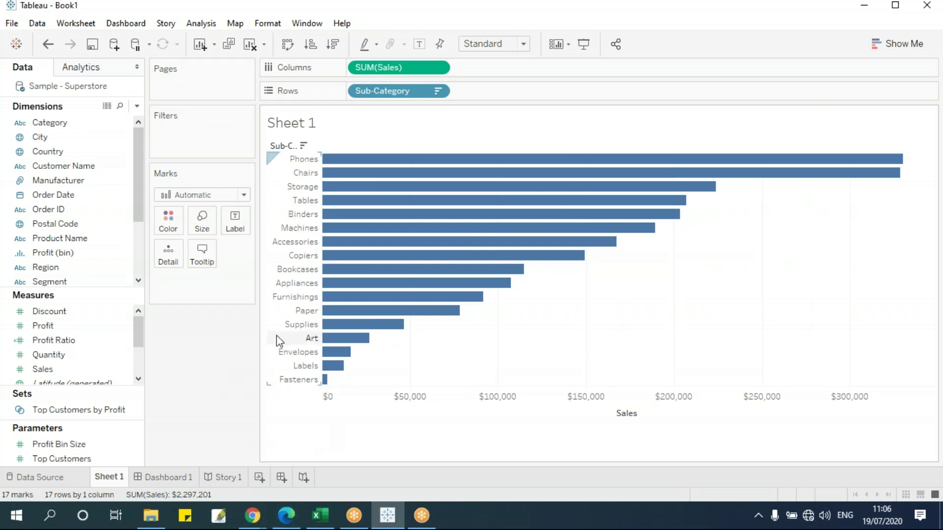
drag(74, 201, 191, 143)
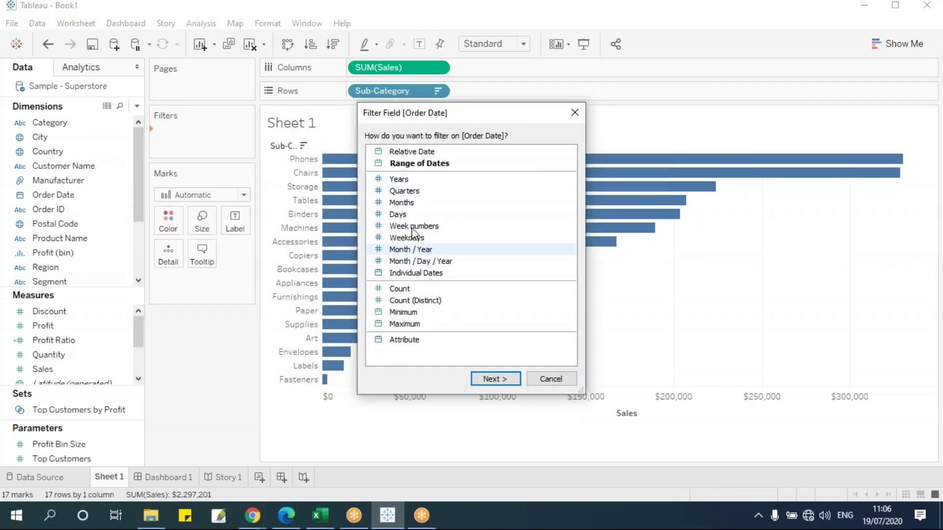
click(392, 179)
click(502, 379)
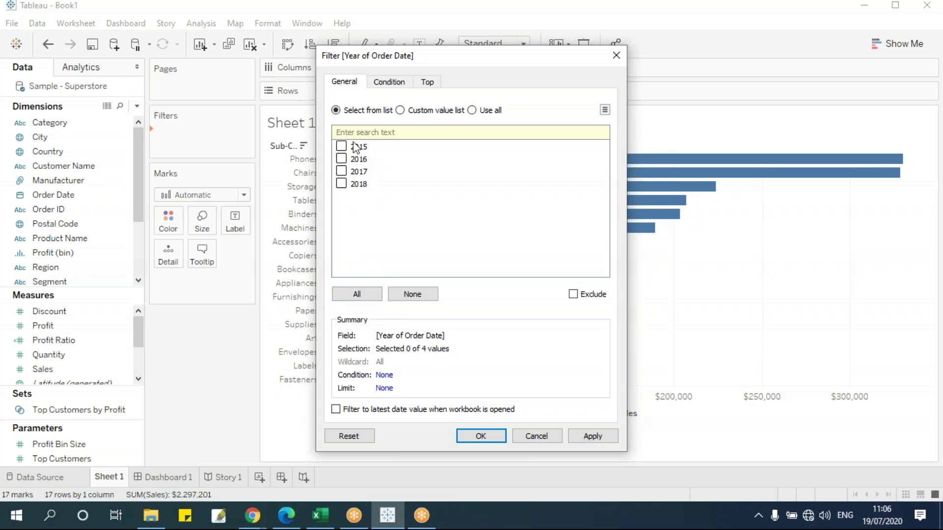
click(356, 295)
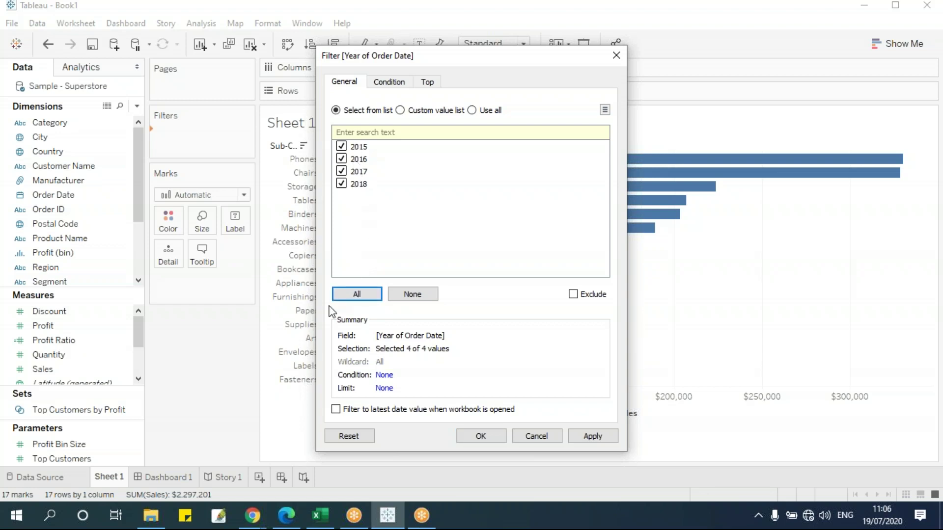
click(480, 436)
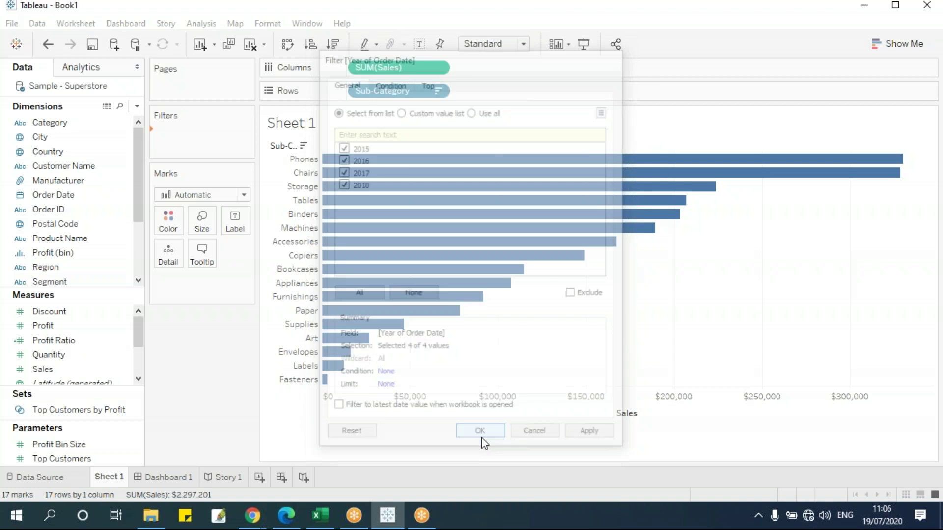
- Show the Year of Order Date filter, try 2015 and 2016 individually, and keep only 2017 and 2018 selected
click(240, 135)
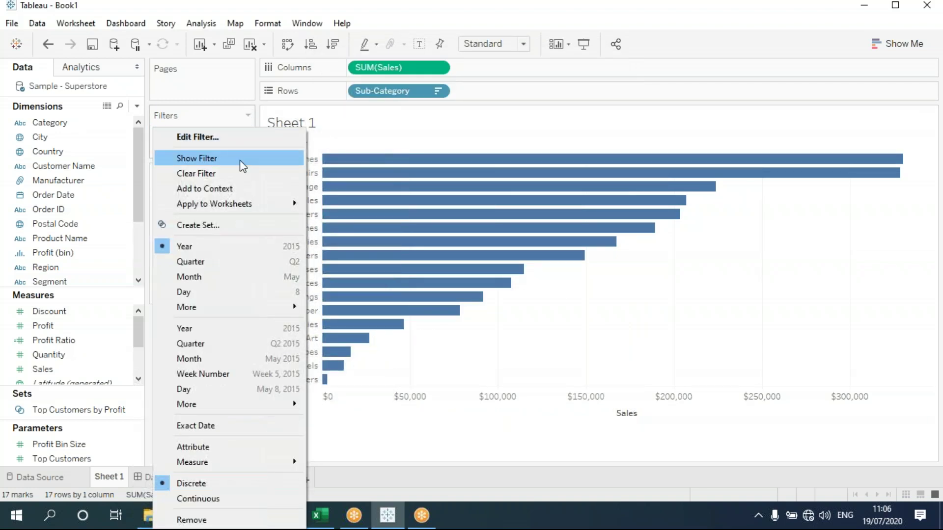
click(240, 158)
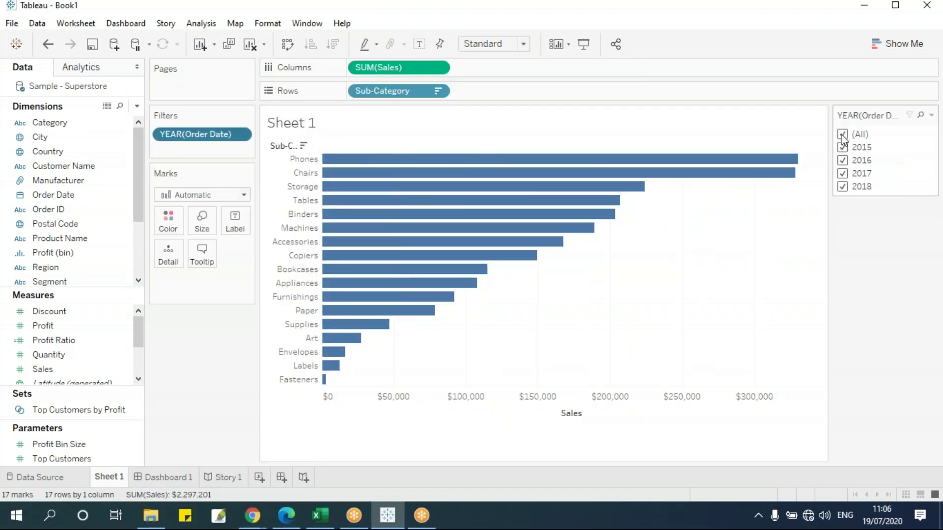
click(842, 134)
click(842, 147)
click(842, 147)
click(842, 160)
click(843, 160)
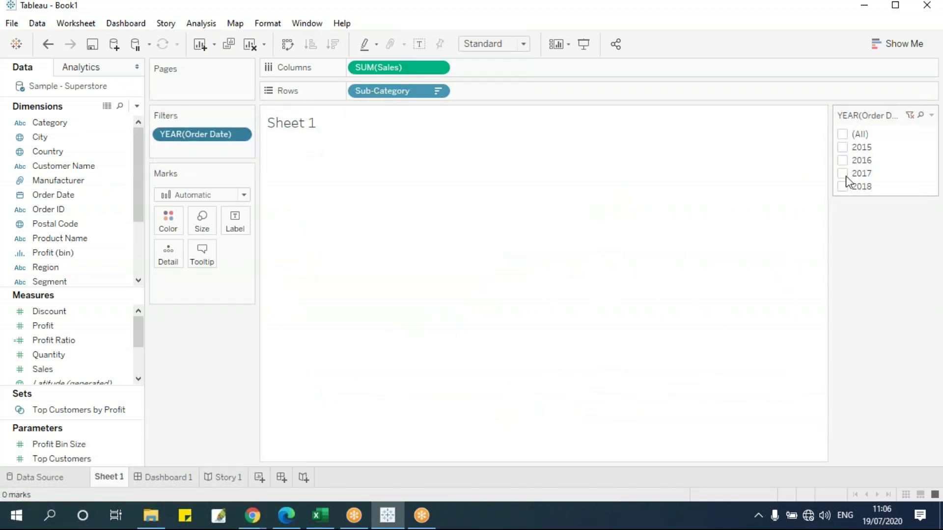
click(842, 173)
click(842, 186)
- Change the Year of Order Date filter to a single-value list and select 2016, followed by 2018
click(931, 115)
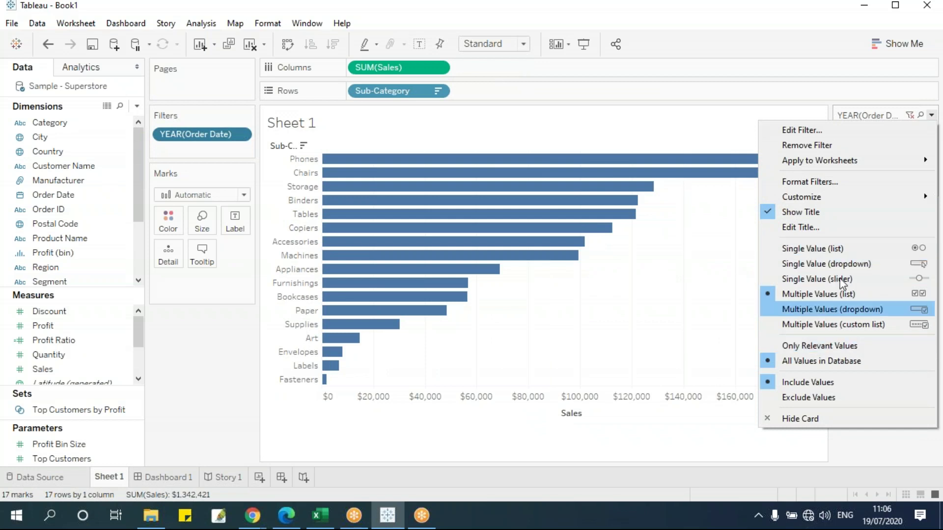
click(836, 249)
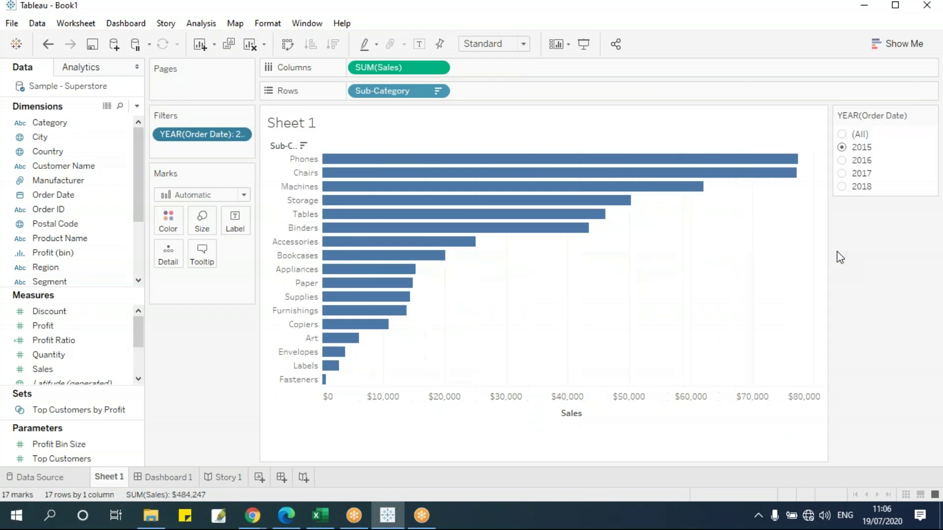
click(842, 161)
click(843, 186)
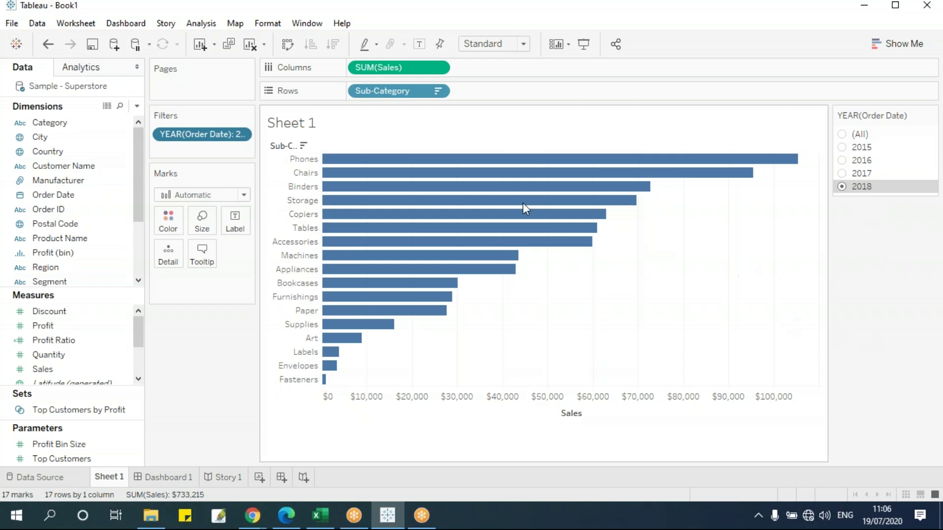
- Edit the Year of Order Date filter so that all years from 2015 to 2018 are selected
click(243, 135)
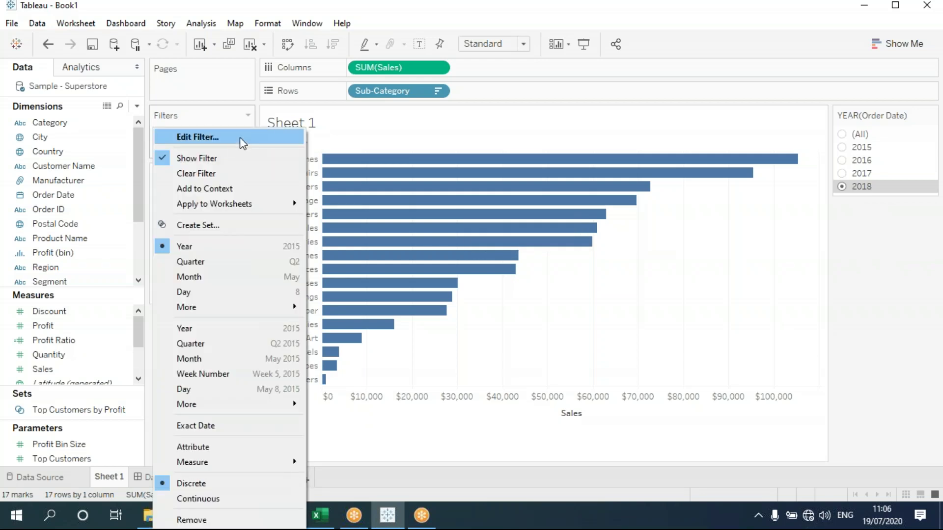
click(231, 139)
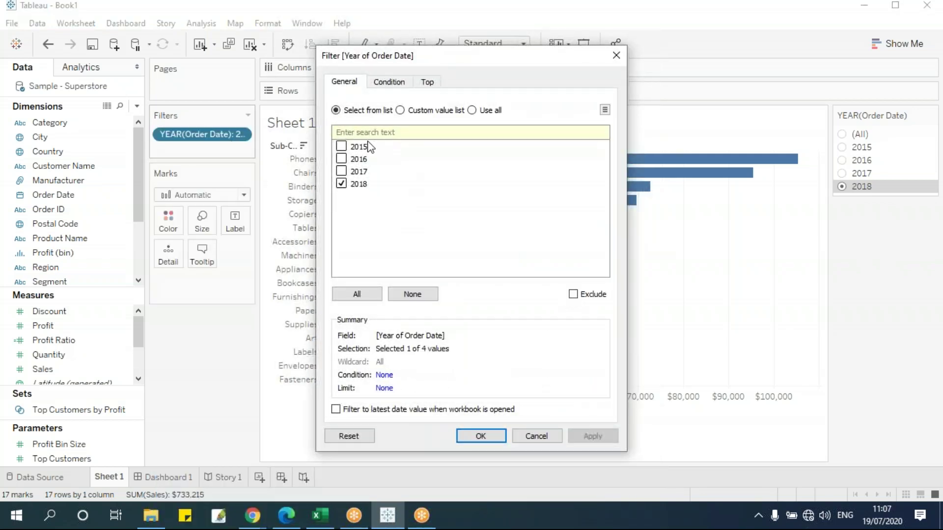
click(341, 147)
click(357, 294)
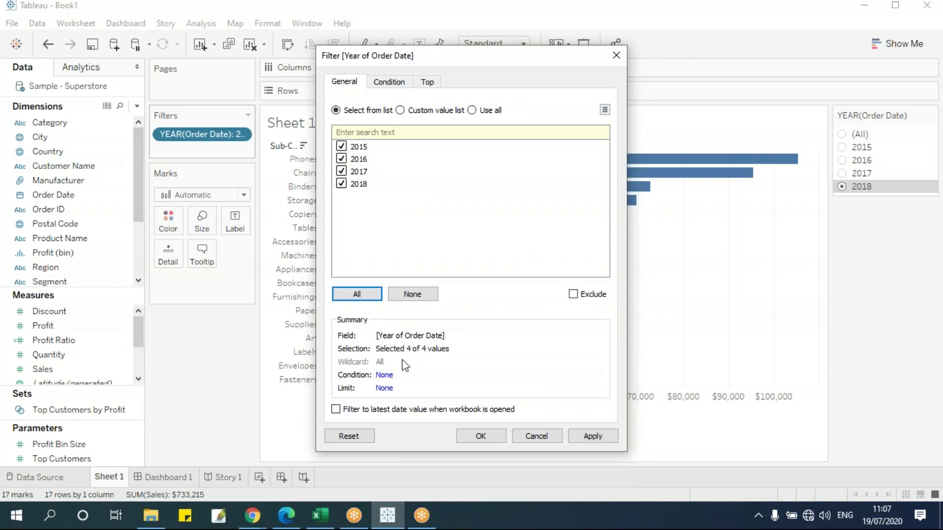
- Add a condition by field to the year filter requiring Sum of Sales >= 50000
click(397, 84)
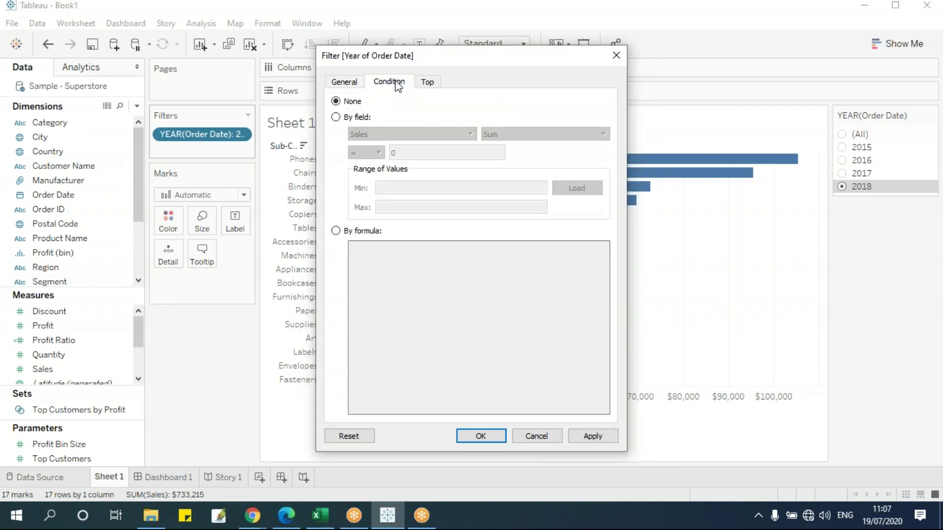
click(361, 120)
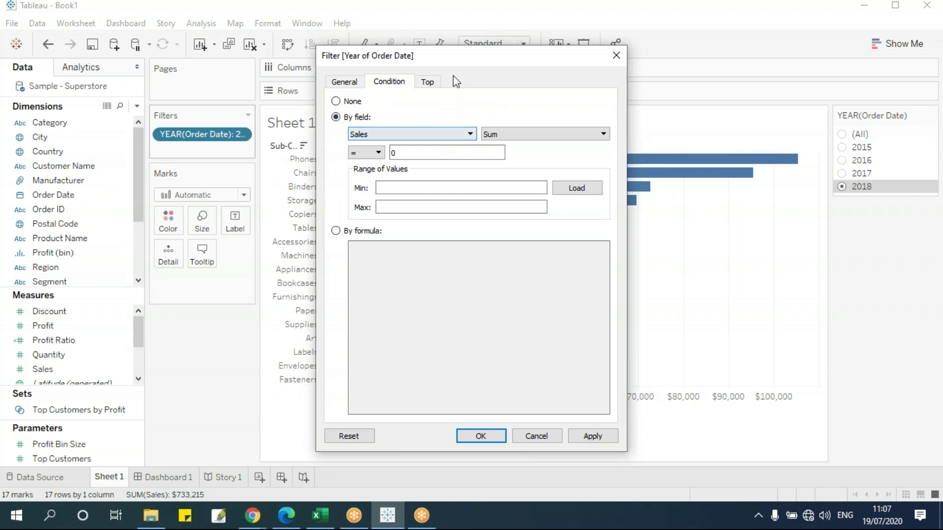
drag(459, 63, 581, 83)
click(505, 103)
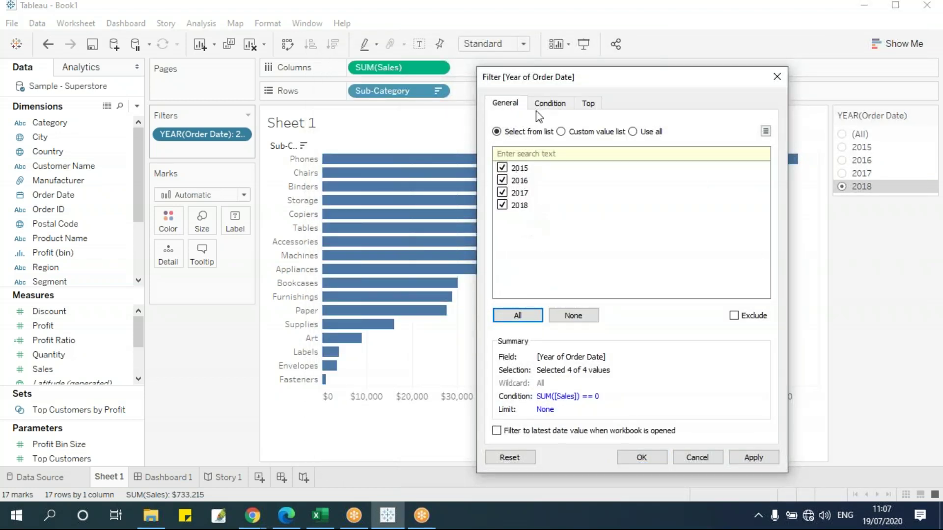
click(549, 103)
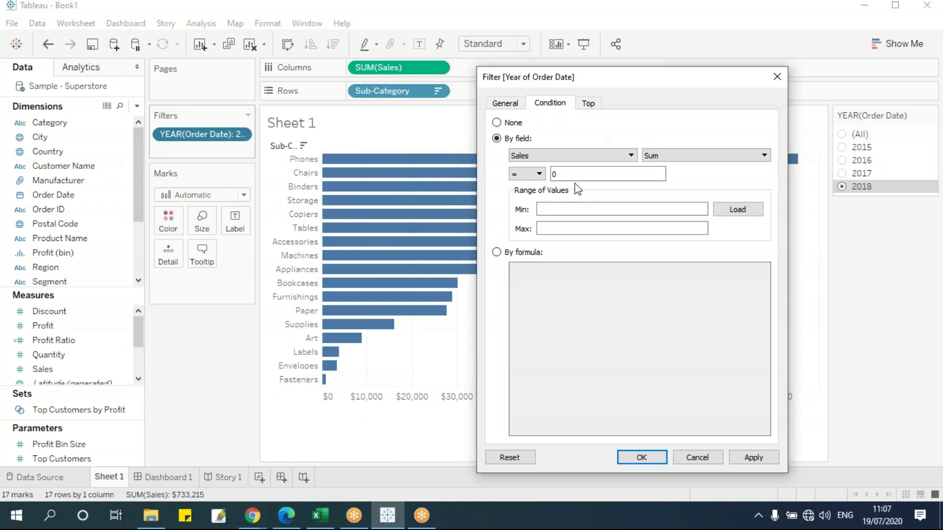
click(537, 175)
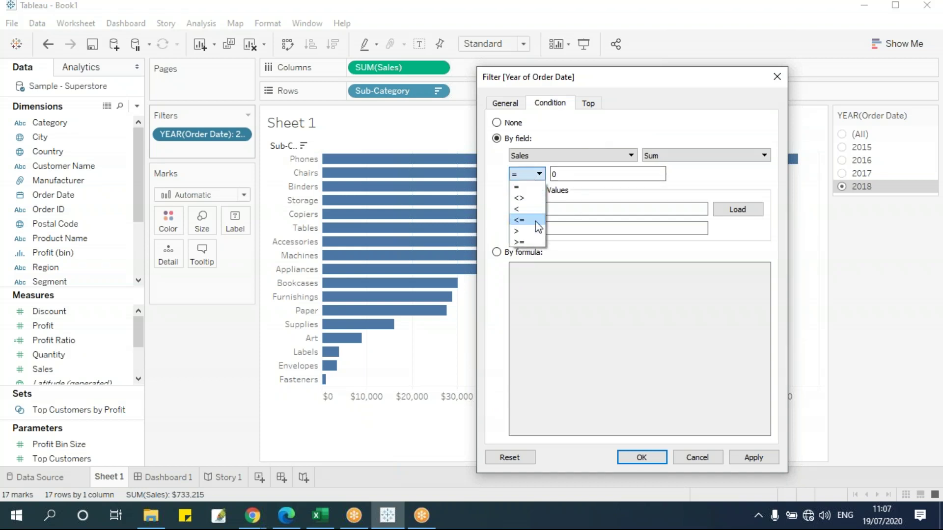
click(534, 240)
double_click(578, 174)
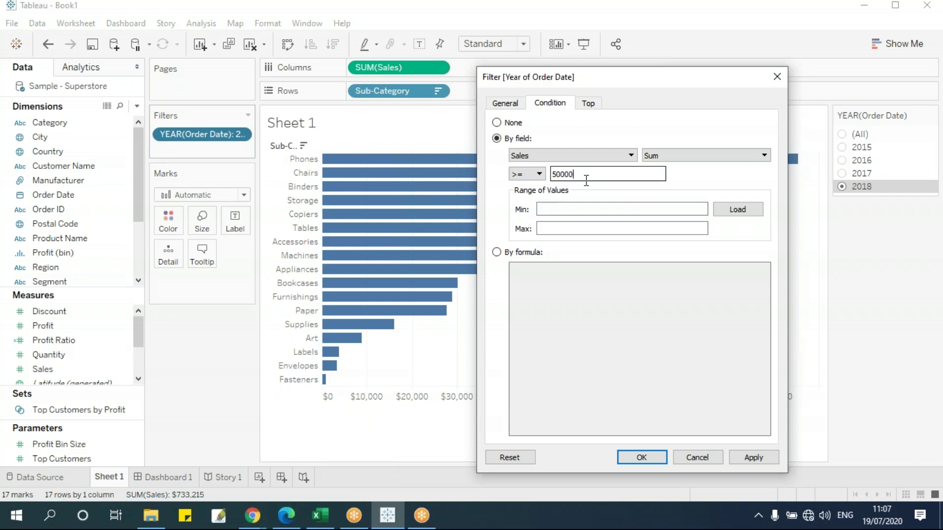
click(505, 103)
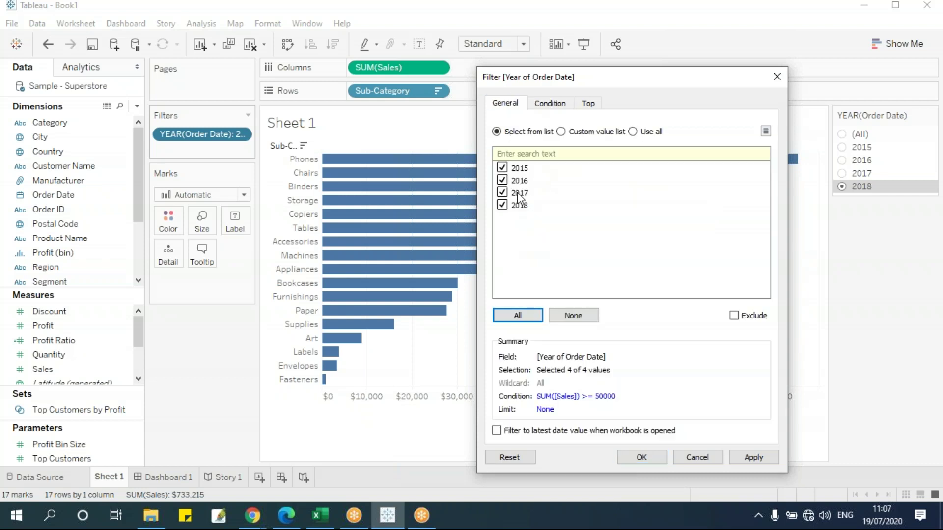
- Recheck the 50,000 Sales condition against the filter summary and apply it to the chart
click(549, 103)
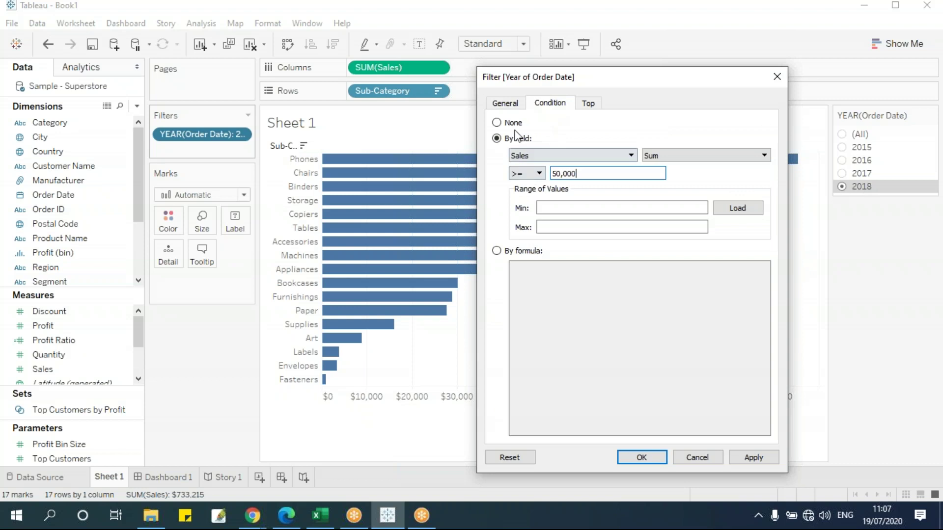
drag(596, 173, 551, 174)
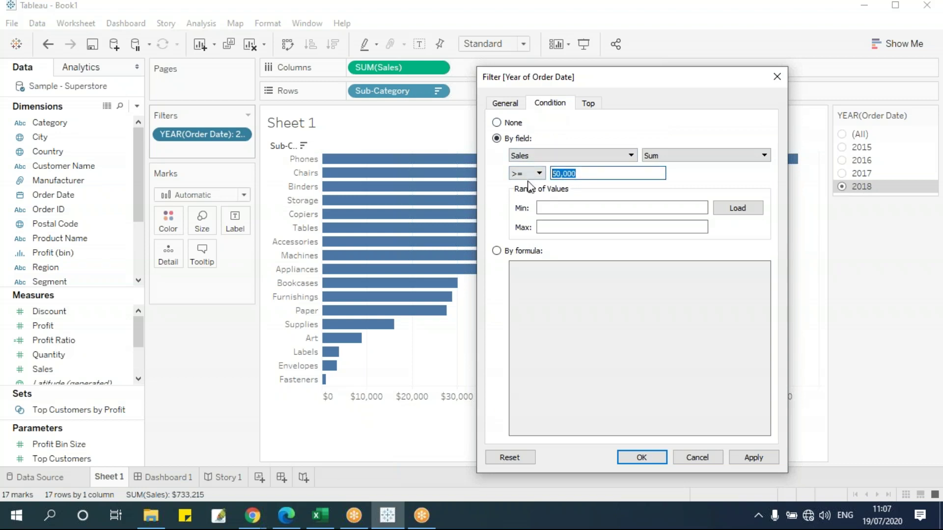
click(587, 174)
click(518, 107)
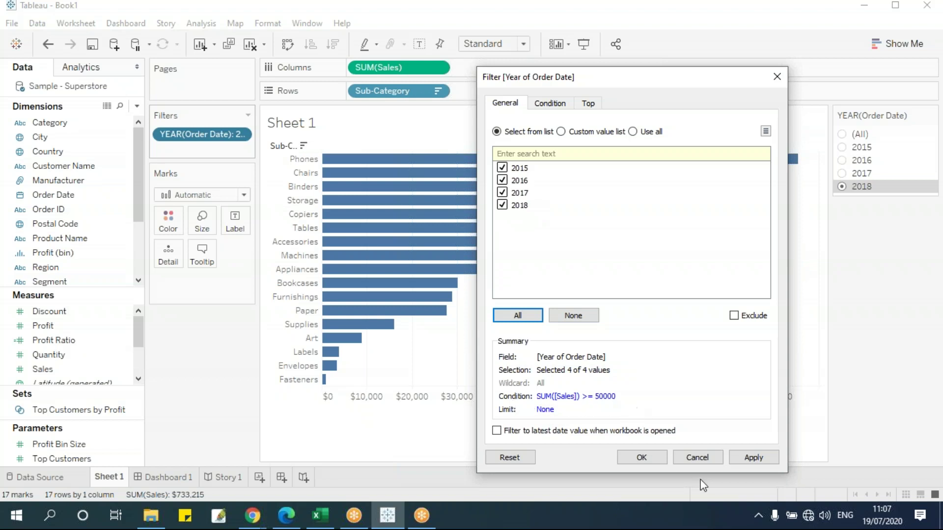
click(755, 456)
drag(676, 78, 578, 77)
click(597, 455)
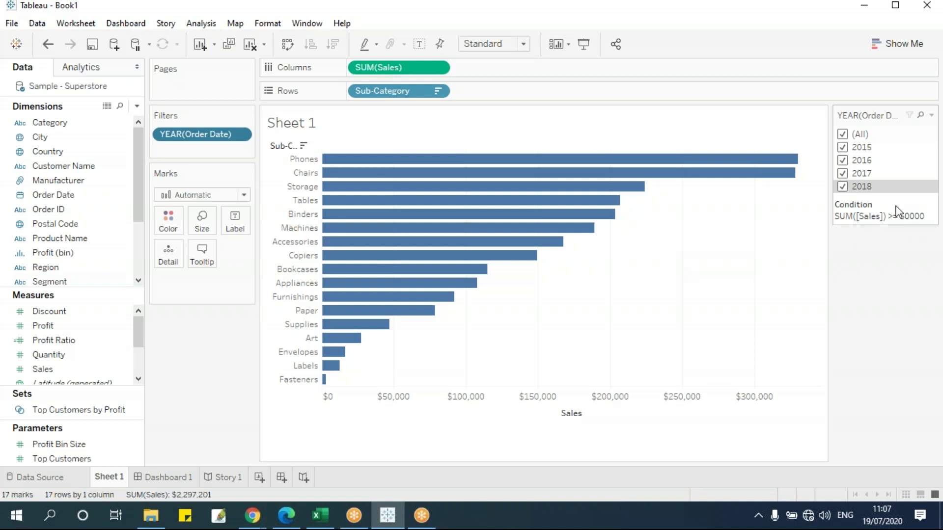
- Exclude 2015, 2016 and 2017 one after another in the displayed year filter, and select all years again
click(842, 148)
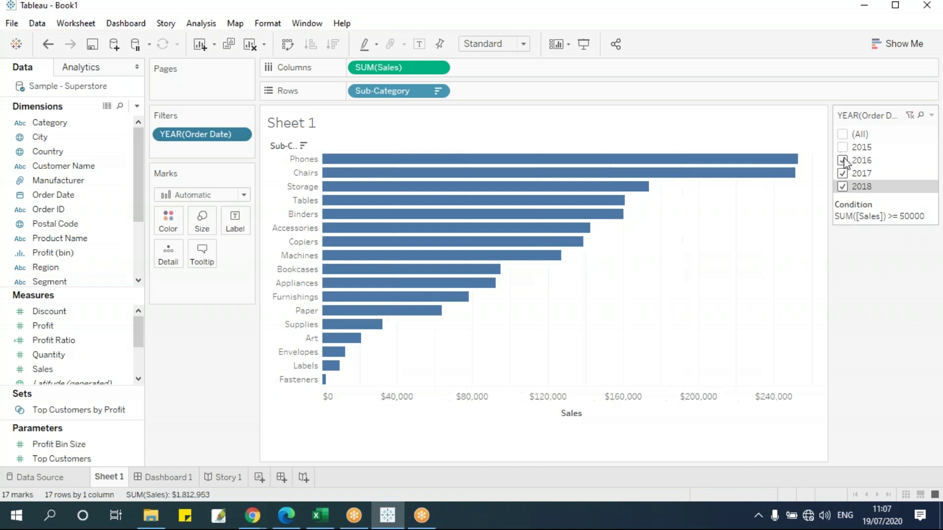
click(842, 162)
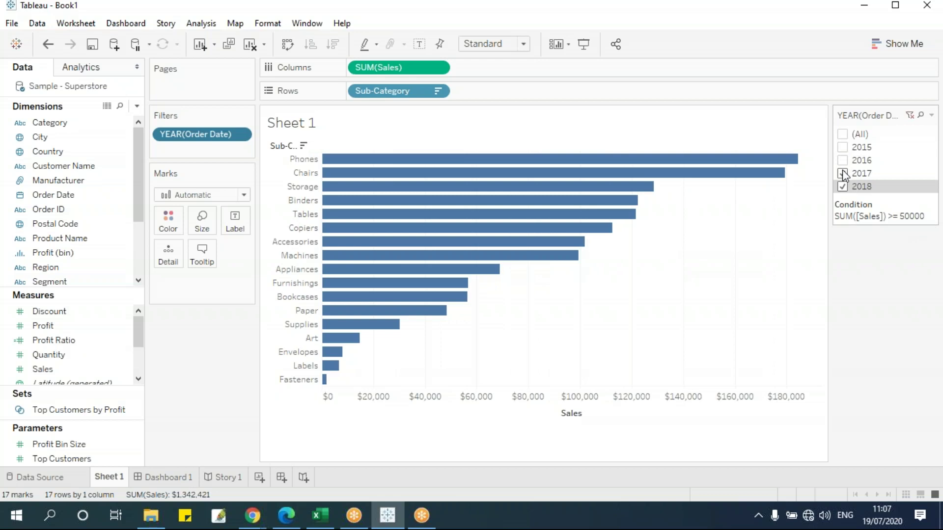
click(842, 172)
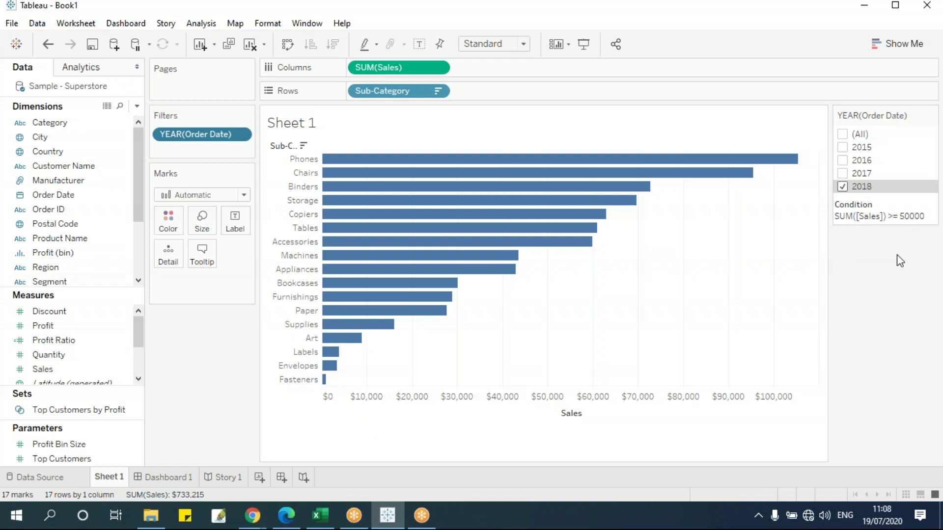
click(843, 134)
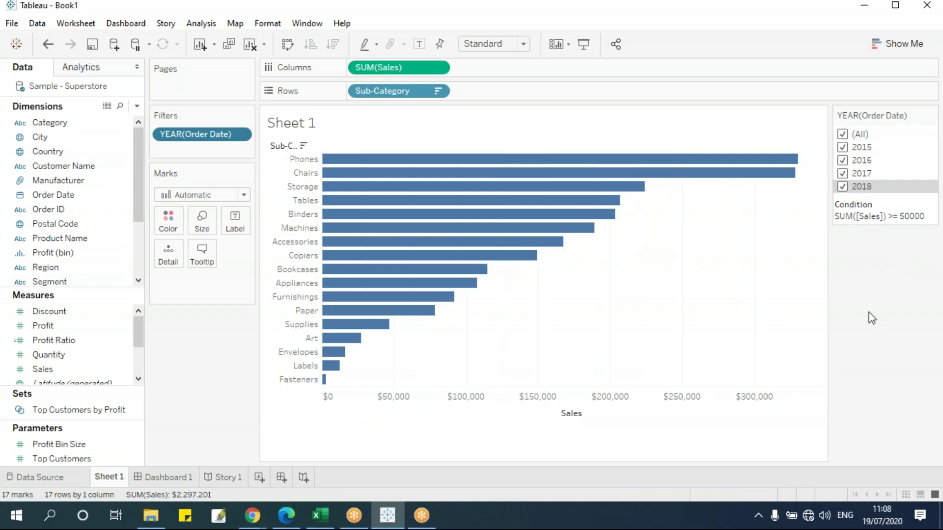
- Replace the year filter's Sales condition with a limit of Top 5 by Sum of Sales and apply it
click(240, 136)
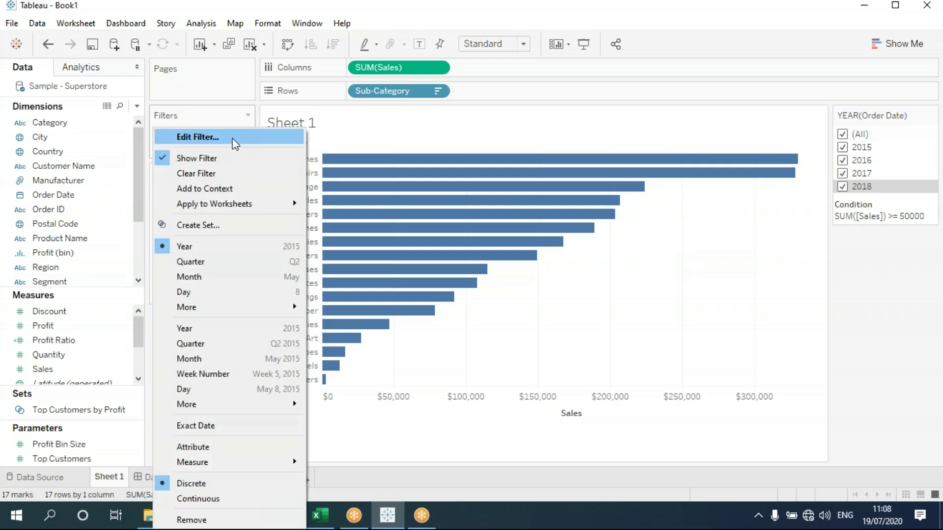
click(233, 139)
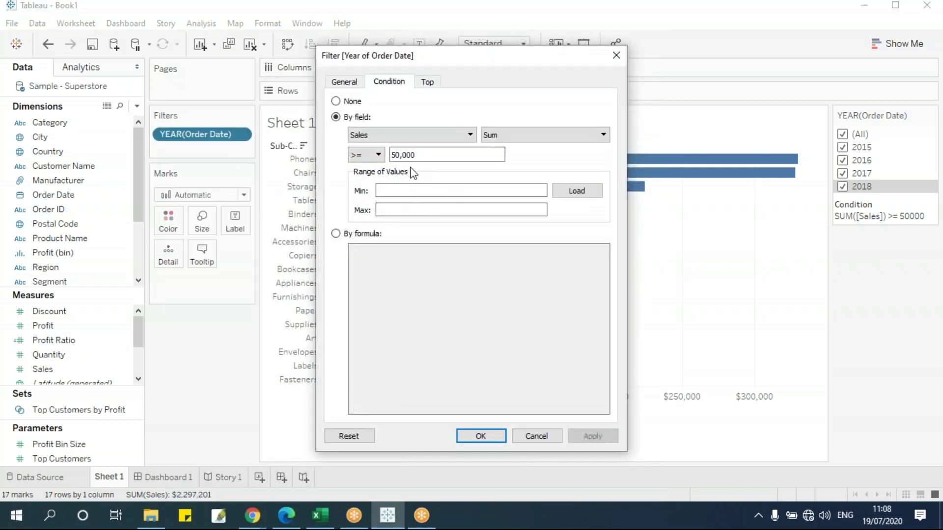
click(428, 84)
click(365, 118)
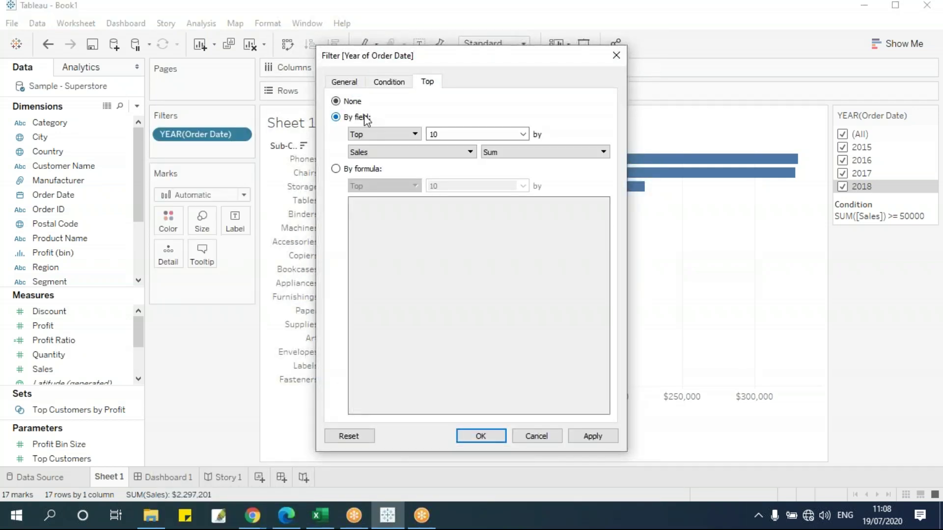
click(396, 83)
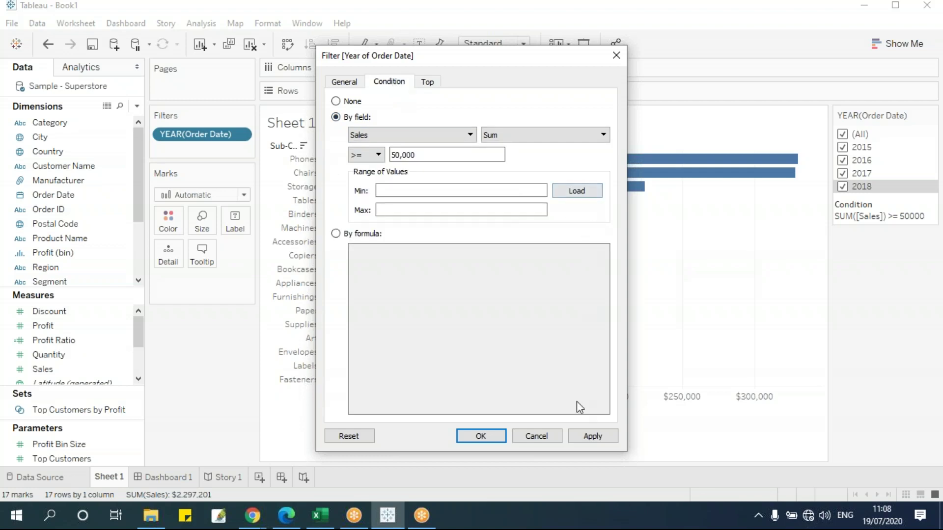
click(358, 103)
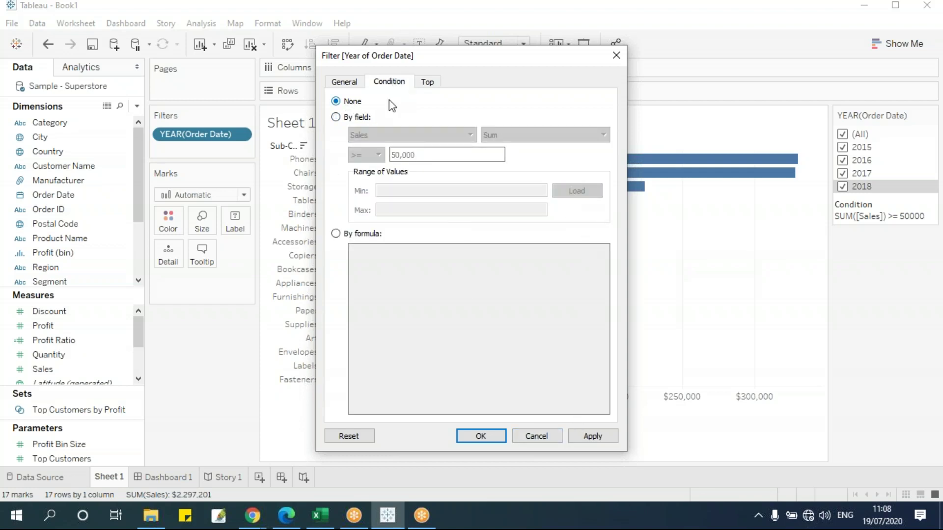
click(427, 82)
double_click(455, 134)
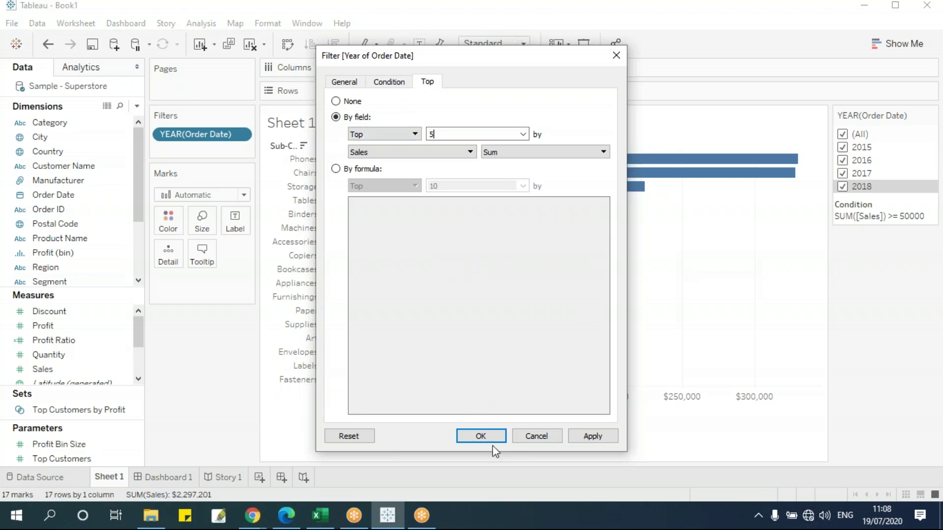
click(591, 437)
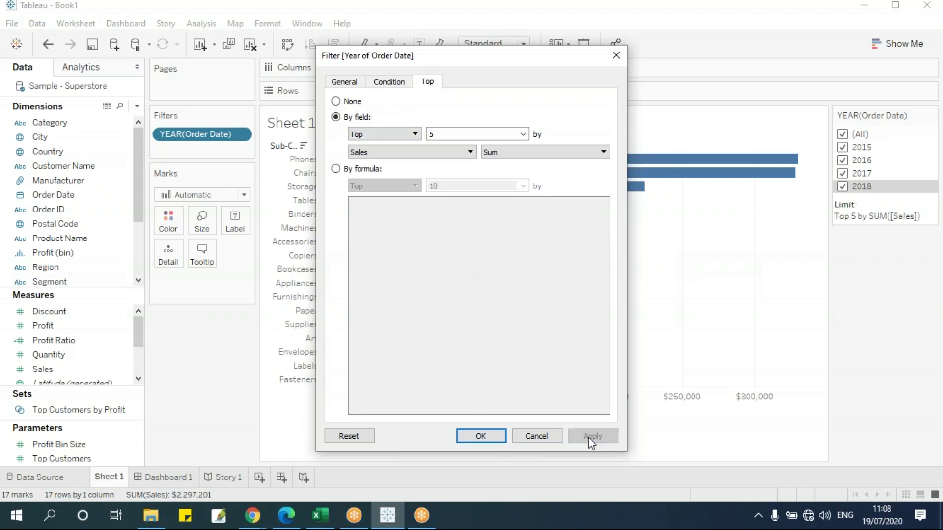
click(482, 436)
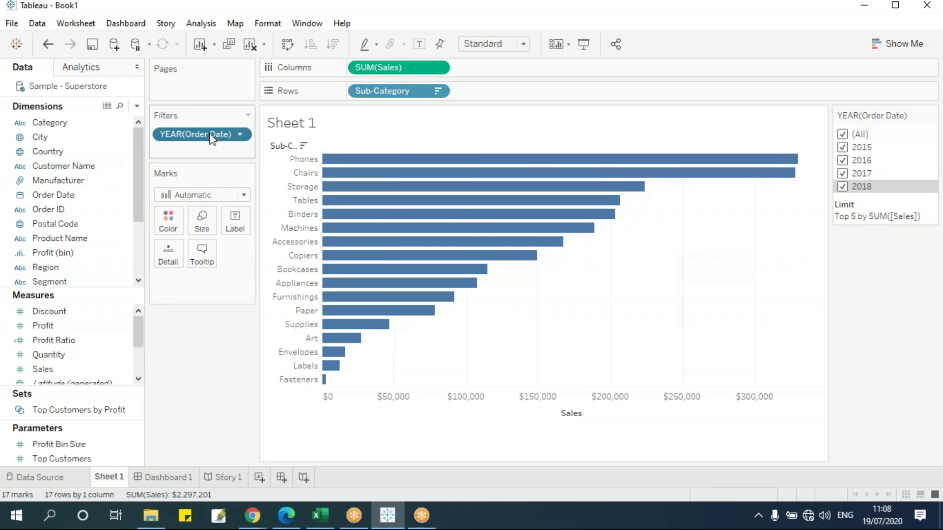
- Try showing Year of Order Date on Rows in place of Sub-Category, and undo the layout changes
drag(206, 139, 413, 94)
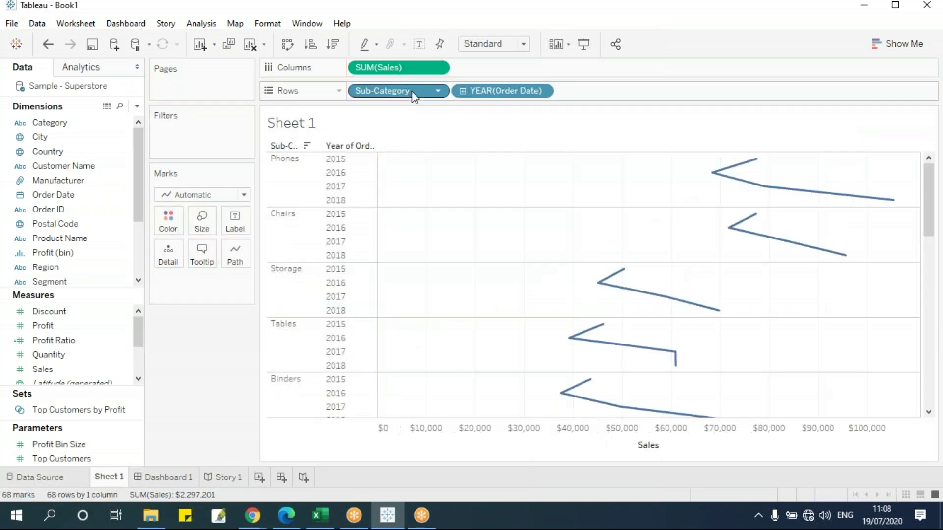
mouse_move(470, 98)
mouse_down()
mouse_move(196, 145)
mouse_move(483, 93)
mouse_move(465, 100)
mouse_up()
drag(392, 94, 201, 412)
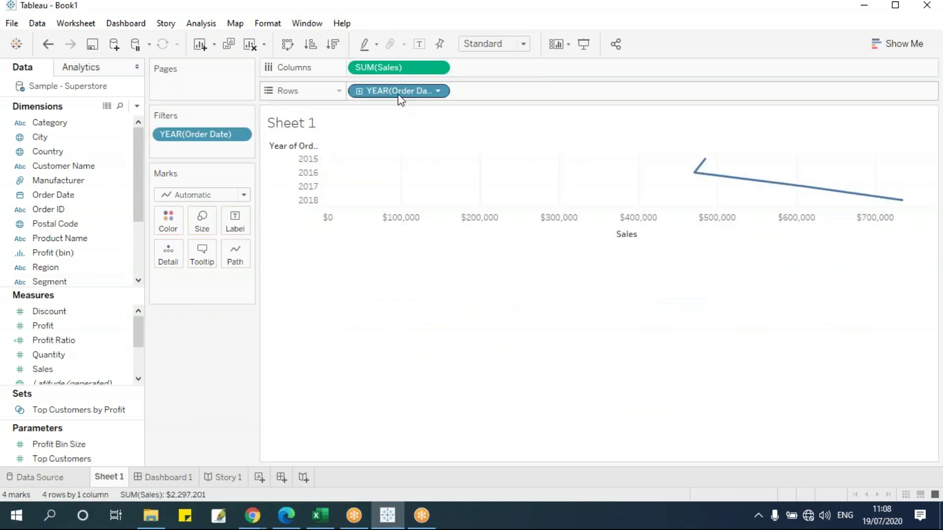
drag(400, 95, 395, 327)
key(ctrl+z)
key(ctrl+z)
key(ctrl+z)
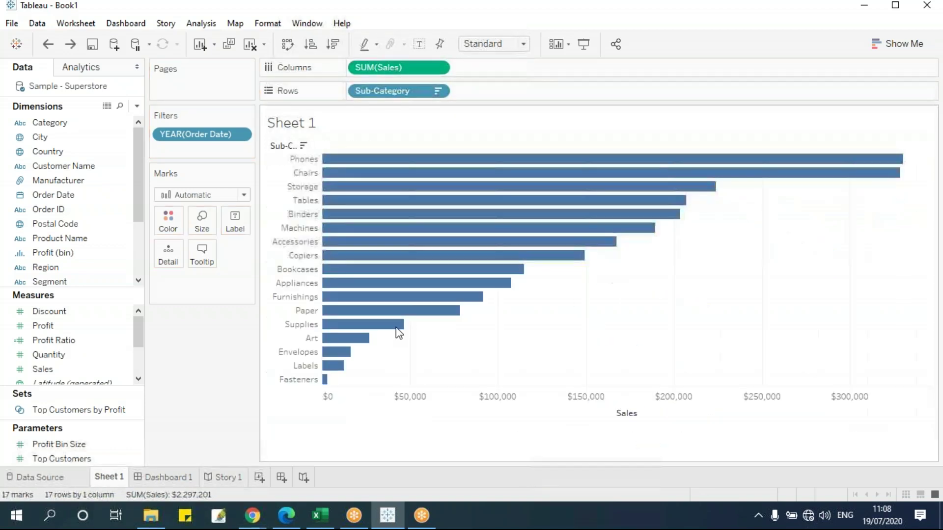
- Remove the Year of Order Date filter from the worksheet
click(241, 135)
click(434, 437)
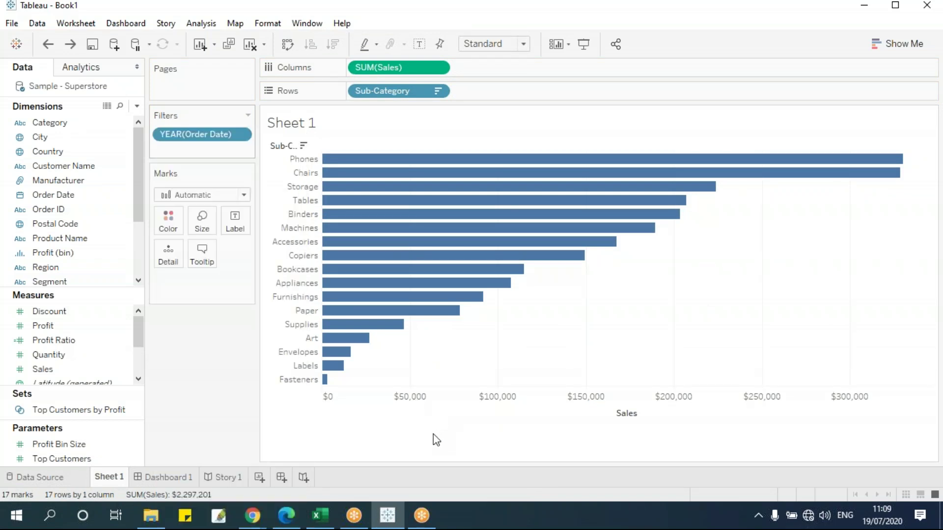
drag(206, 134, 73, 270)
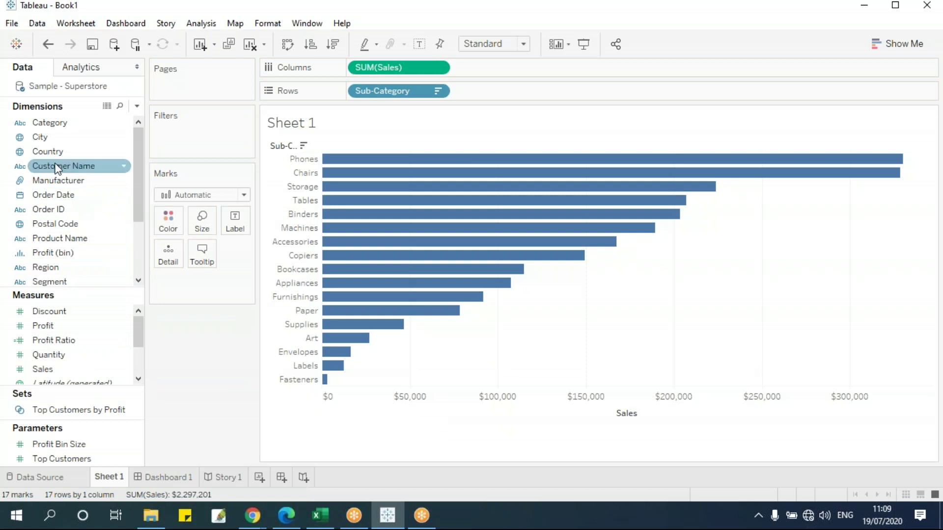
- Filter Order Date by Months, leaving every month unselected, and apply the filter to the chart
drag(71, 195, 196, 151)
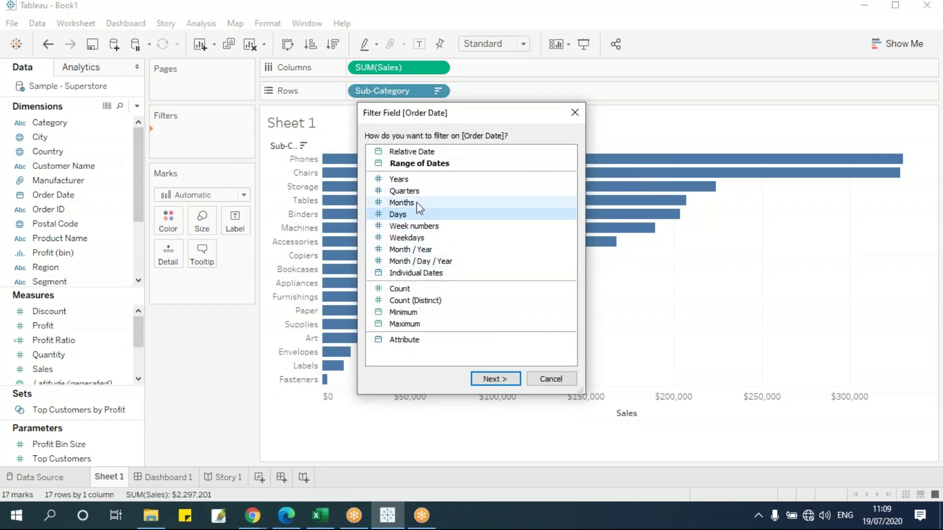
click(442, 191)
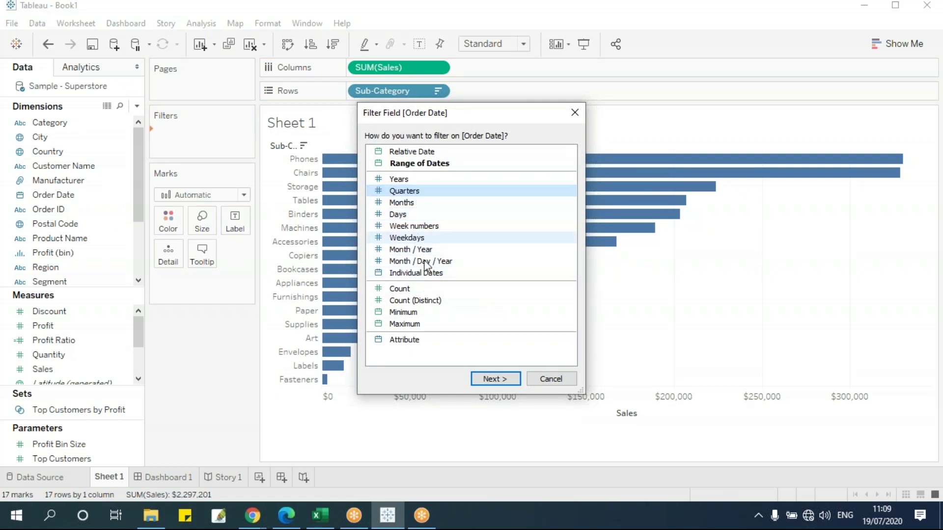
click(415, 204)
click(500, 379)
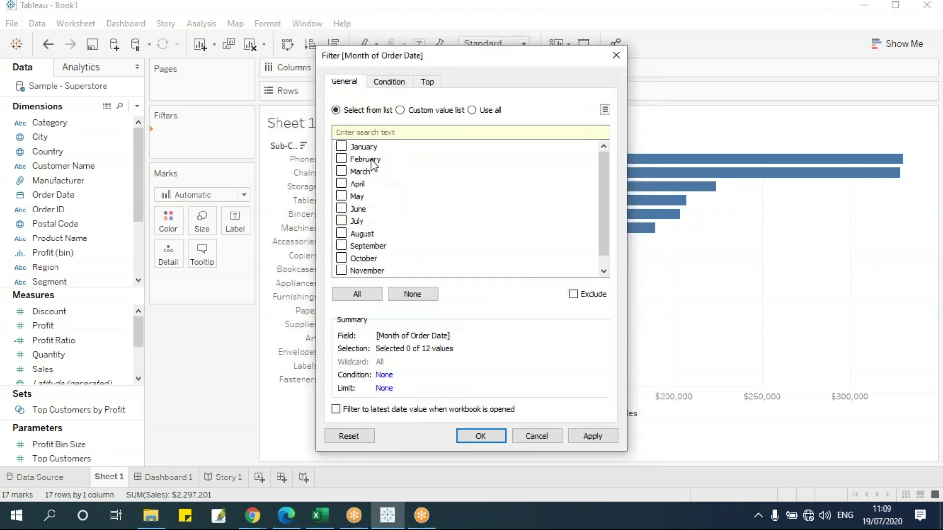
click(491, 435)
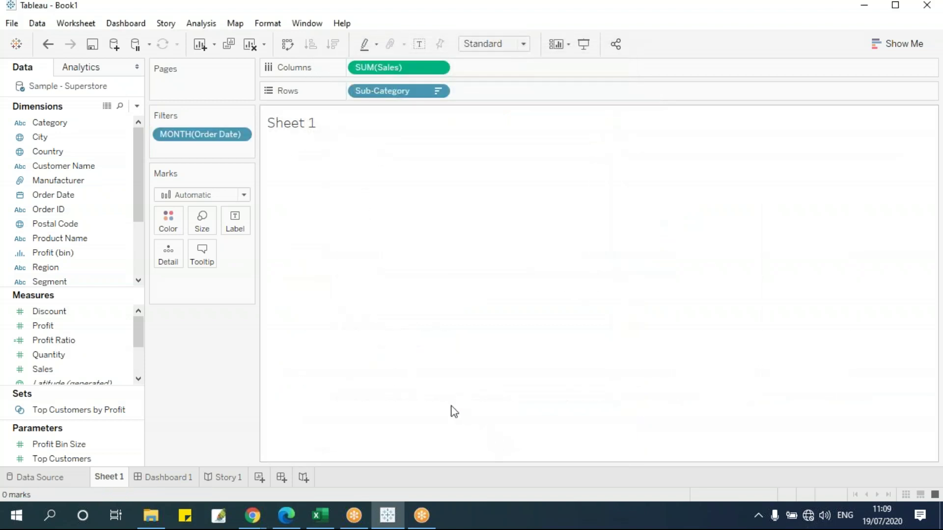
- Edit the Month of Order Date filter to include all months
click(243, 135)
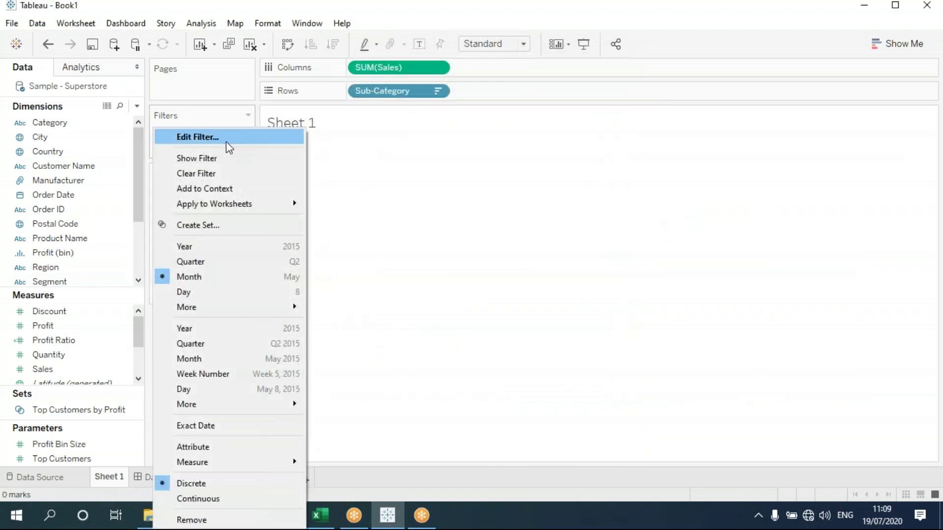
click(227, 140)
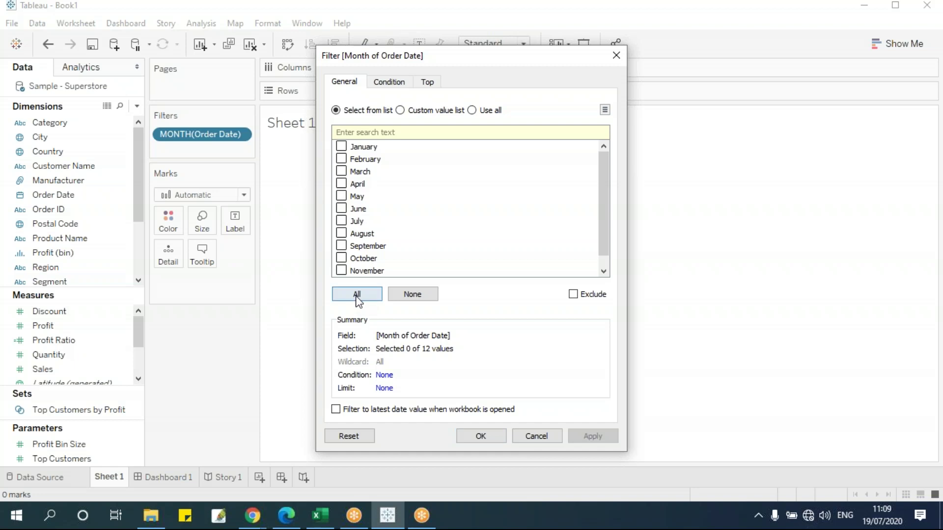
click(357, 294)
click(481, 435)
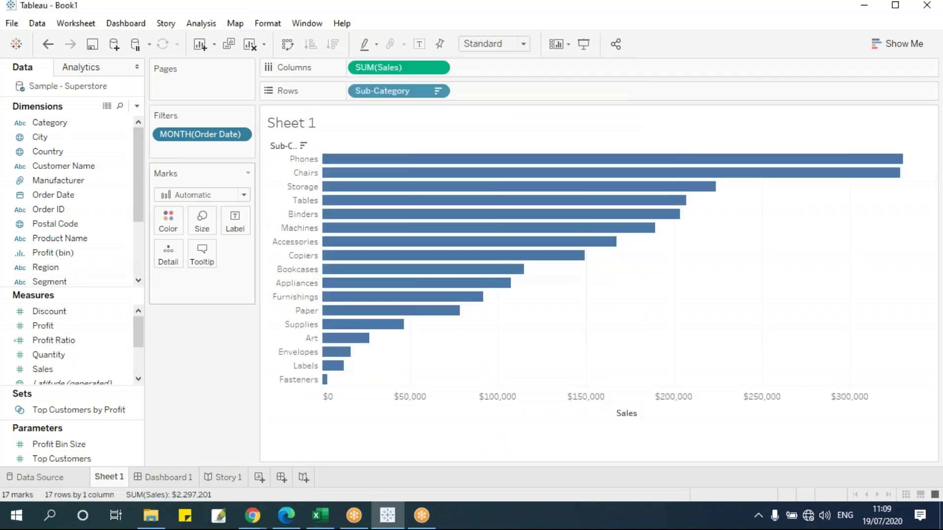
- Display the month filter beside the chart and restrict it to January only
click(237, 135)
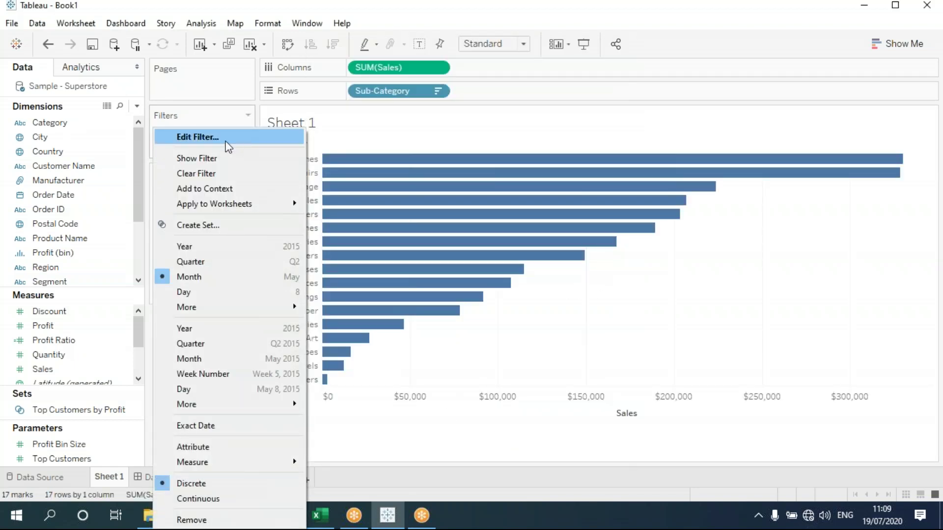
click(214, 159)
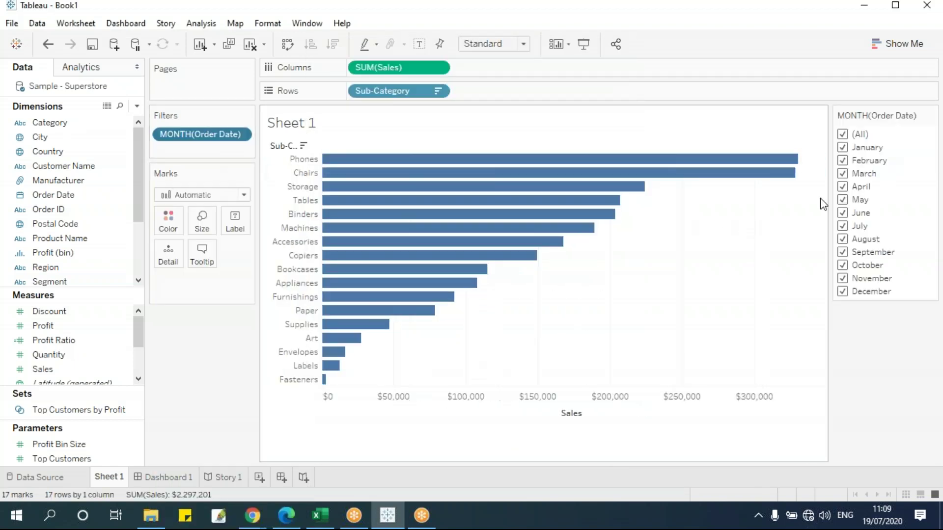
click(842, 134)
click(842, 148)
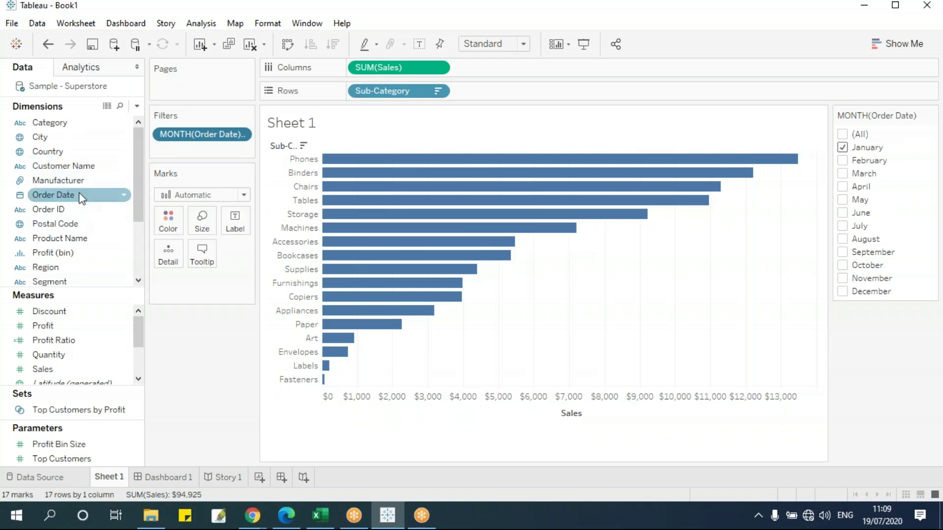
- Add a second Order Date filter by Years with all years selected, and display it beside the chart
drag(59, 194, 192, 143)
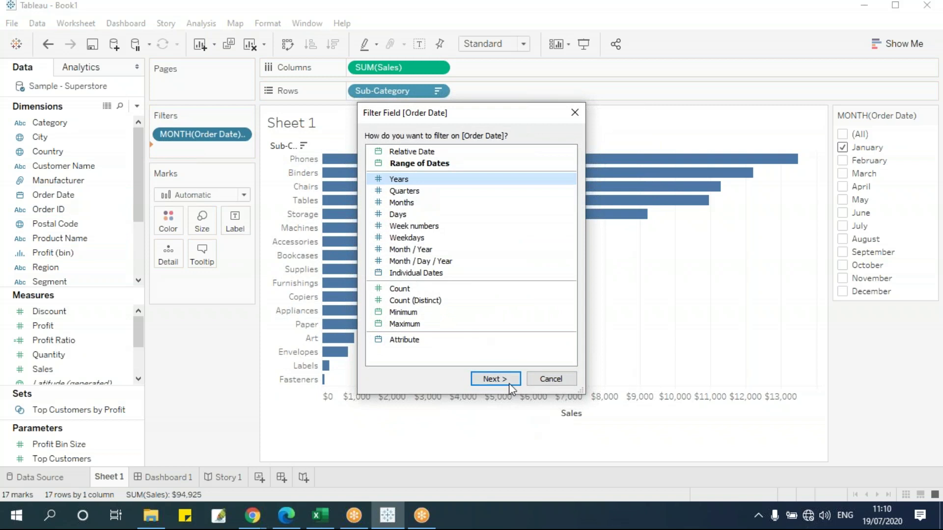
click(494, 379)
click(356, 293)
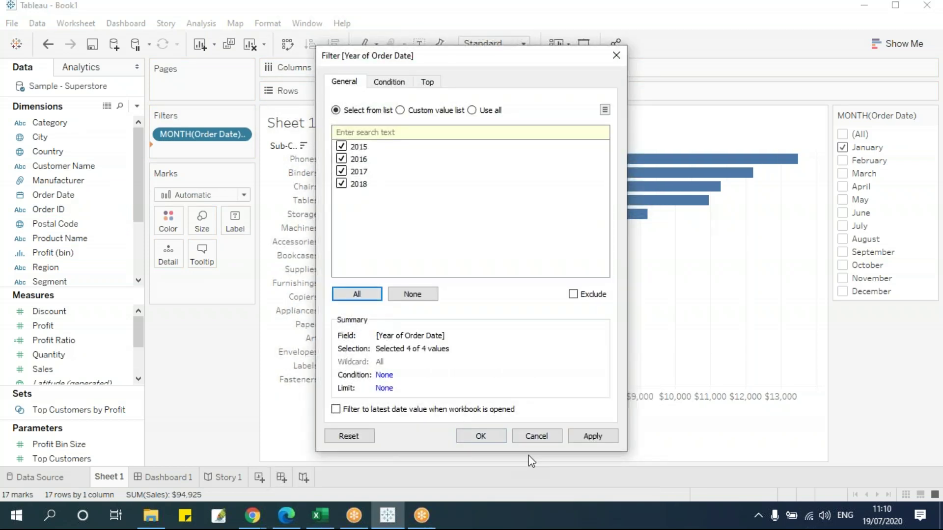
drag(193, 134, 196, 160)
click(237, 134)
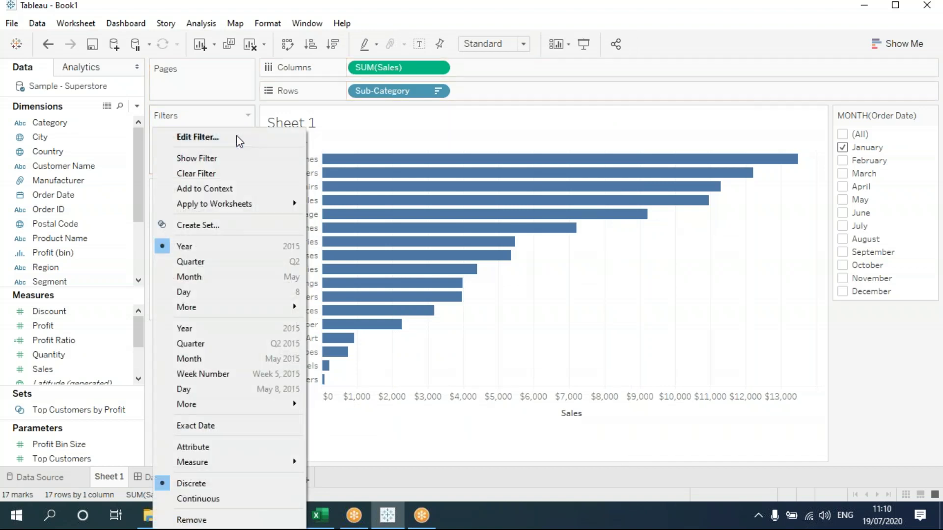
click(216, 158)
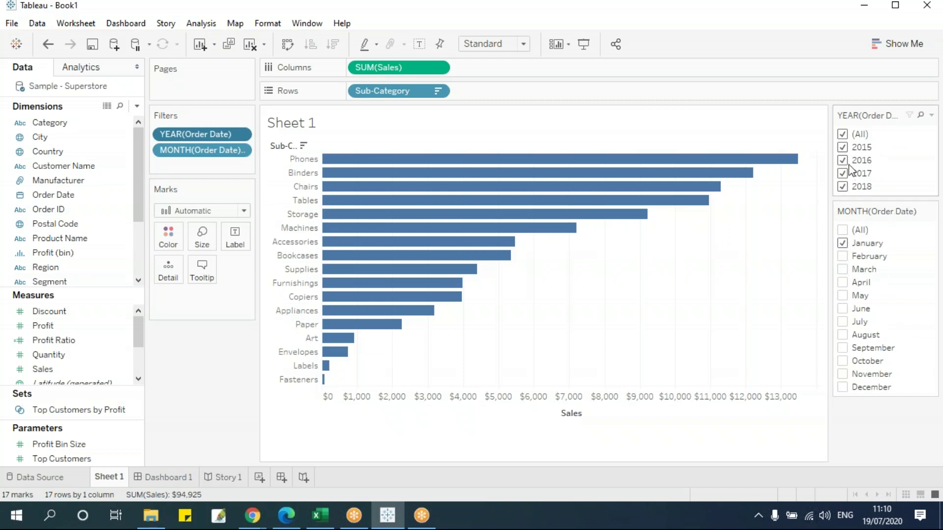
- In the displayed year filter, show 2015 alone, switch to 2016 alone, and include both 2015 and 2016
click(844, 137)
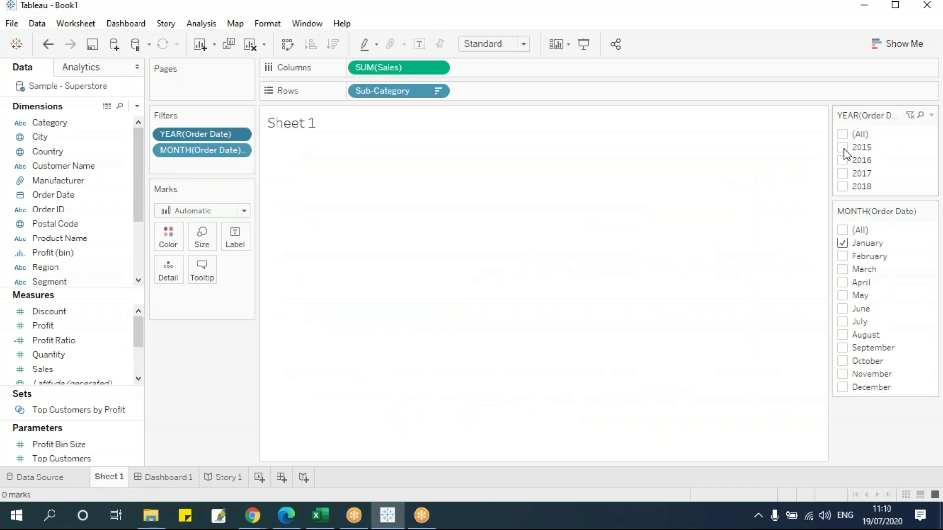
click(842, 147)
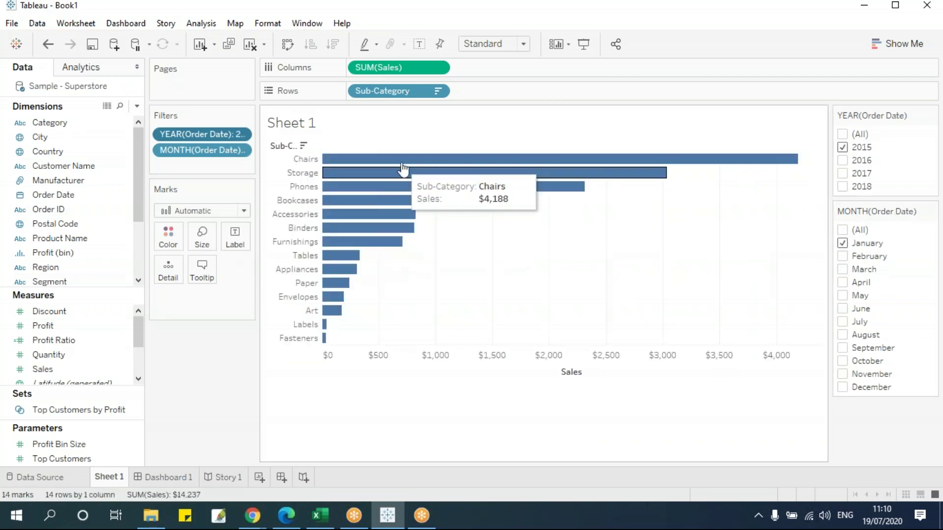
click(843, 148)
click(842, 160)
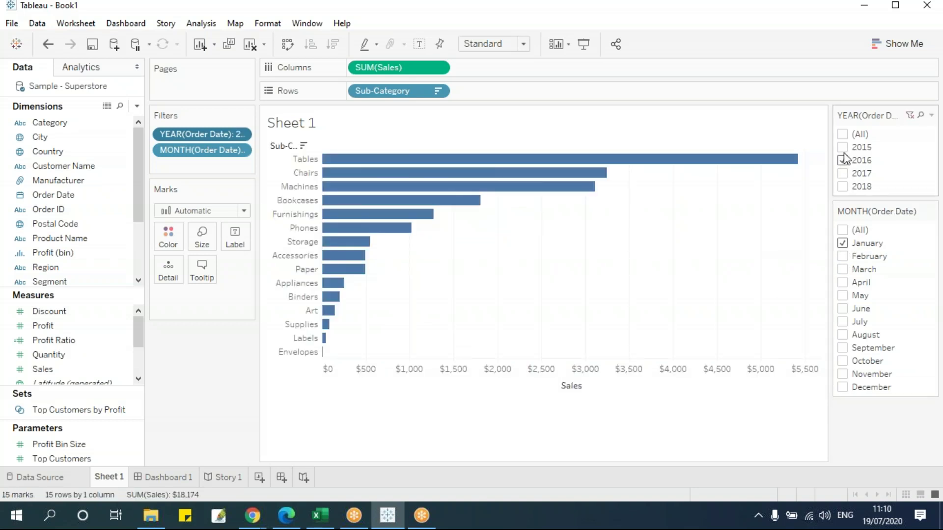
click(842, 147)
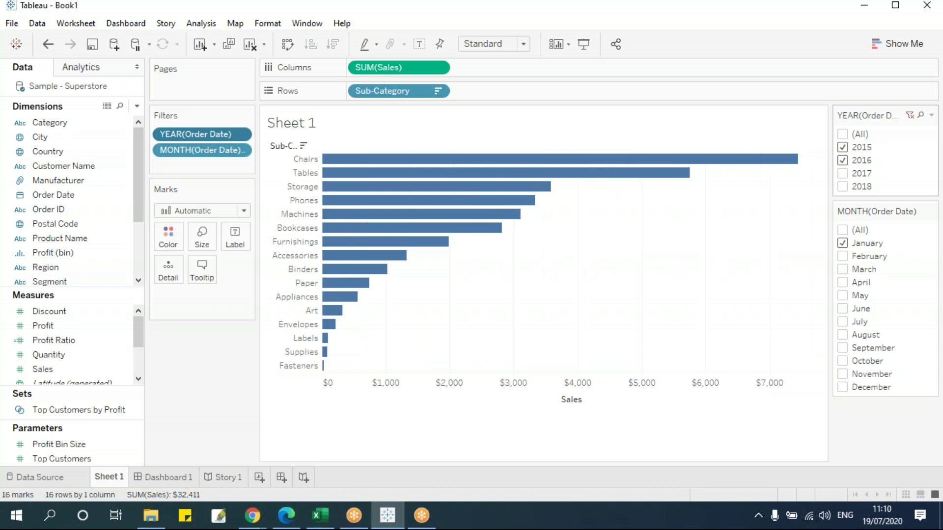
- Switch the displayed month filter from January to February, and on to March only
click(842, 256)
click(843, 243)
click(841, 270)
click(845, 256)
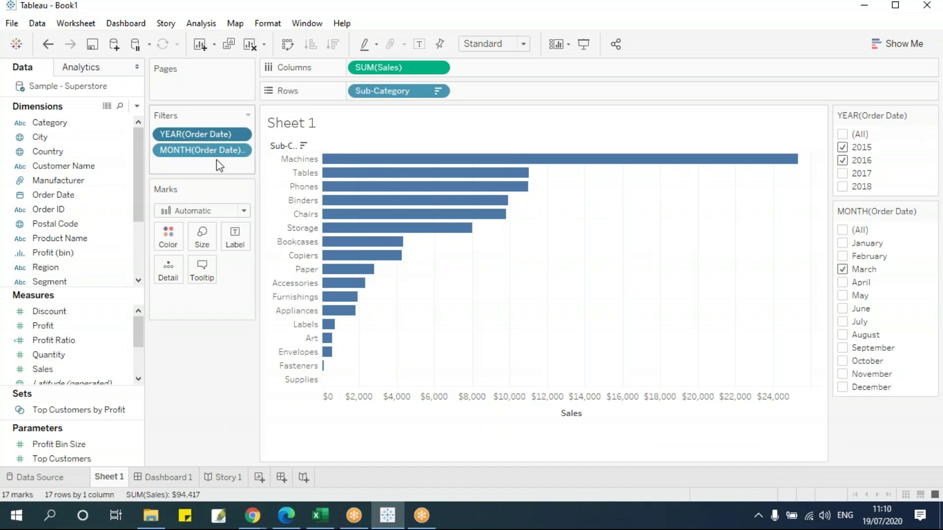
- Remove the Year of Order Date filter and select all months in the displayed month filter
drag(201, 135, 249, 443)
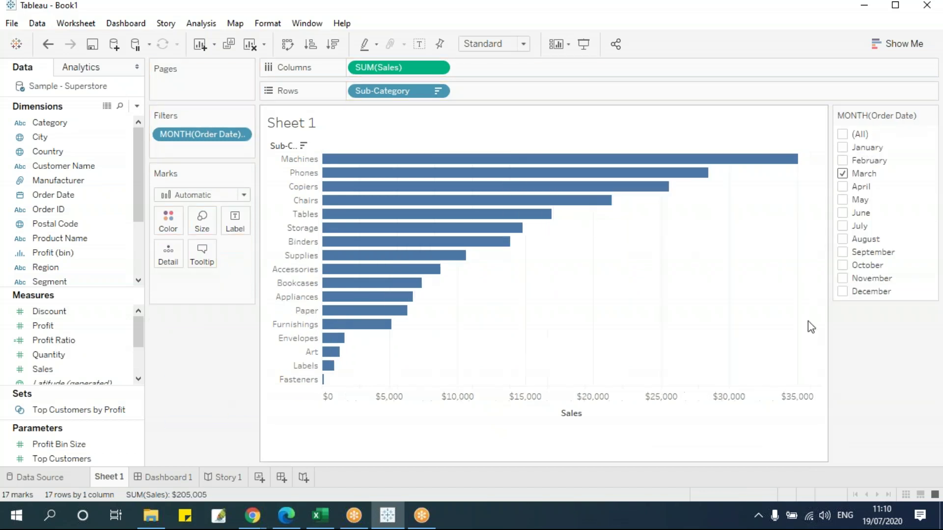
click(854, 135)
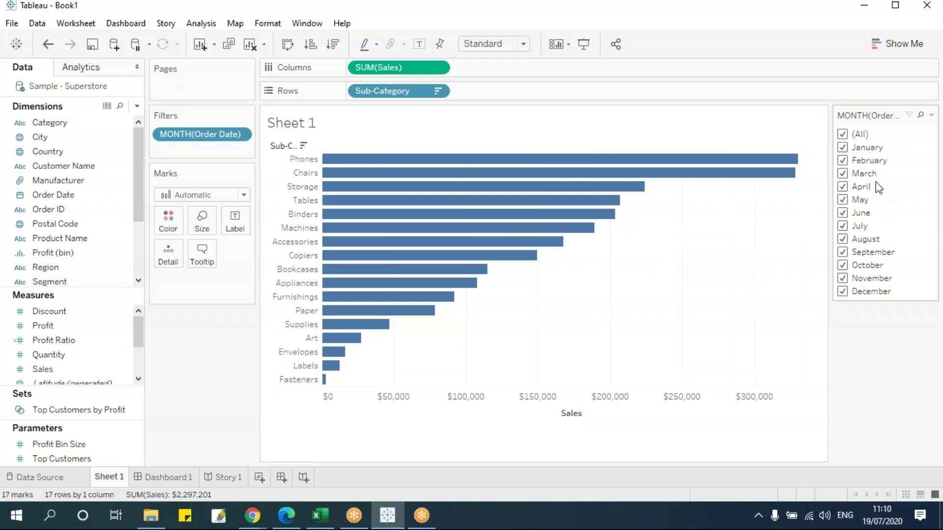
- Add an Order Date filter by Quarters with all four quarters selected, and display it beside the chart
click(50, 195)
drag(65, 198, 194, 126)
click(426, 193)
click(495, 379)
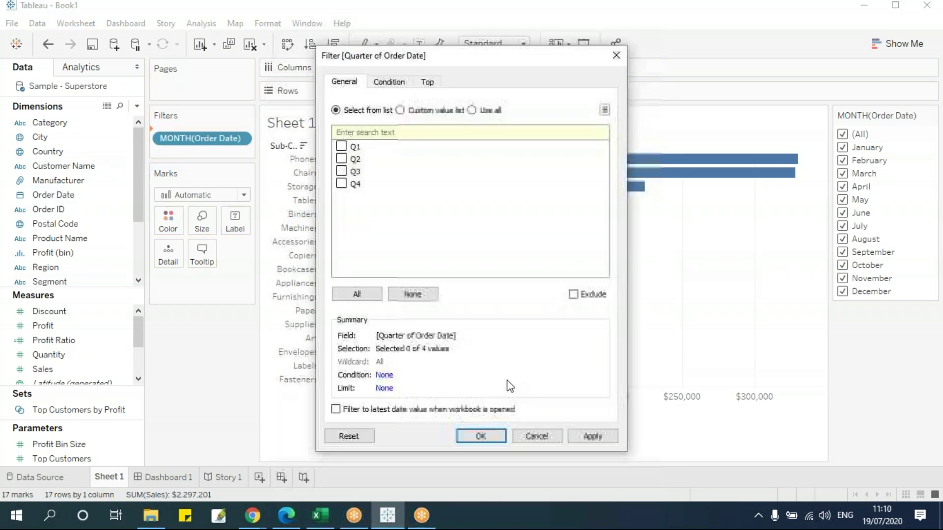
click(356, 294)
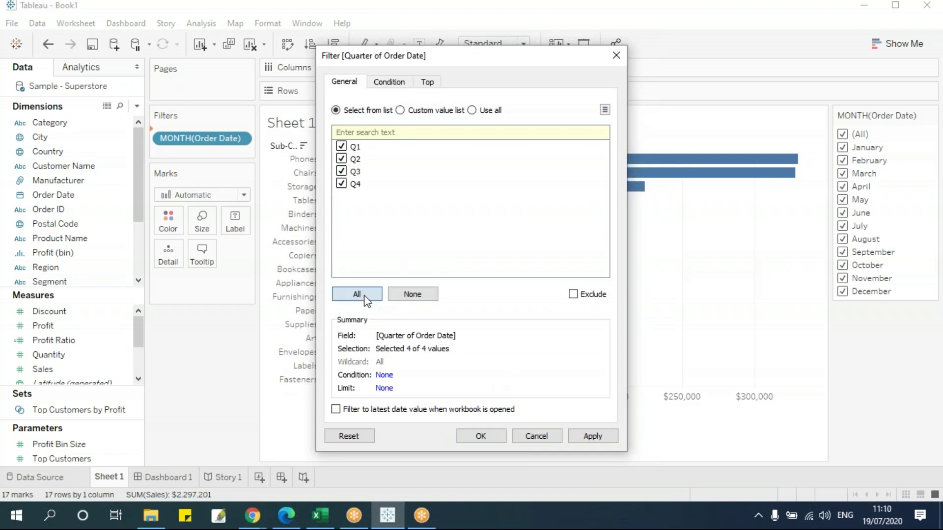
click(480, 436)
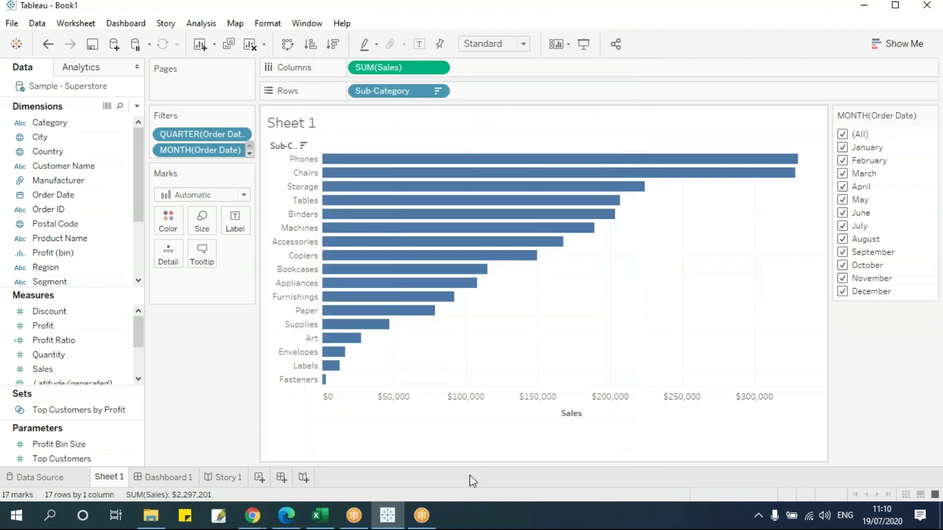
click(239, 136)
click(229, 159)
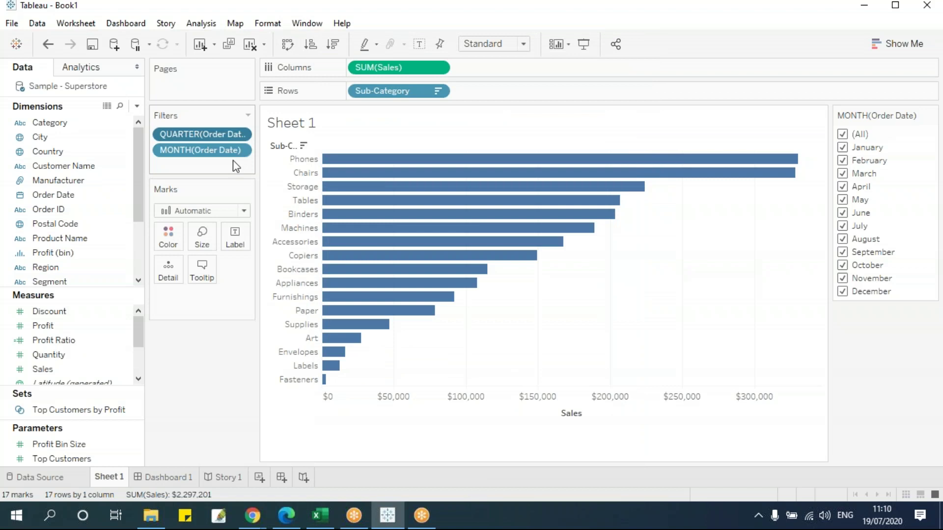
- Restrict the quarter filter to Q1 and the month filter to June, July and August
click(843, 136)
click(842, 147)
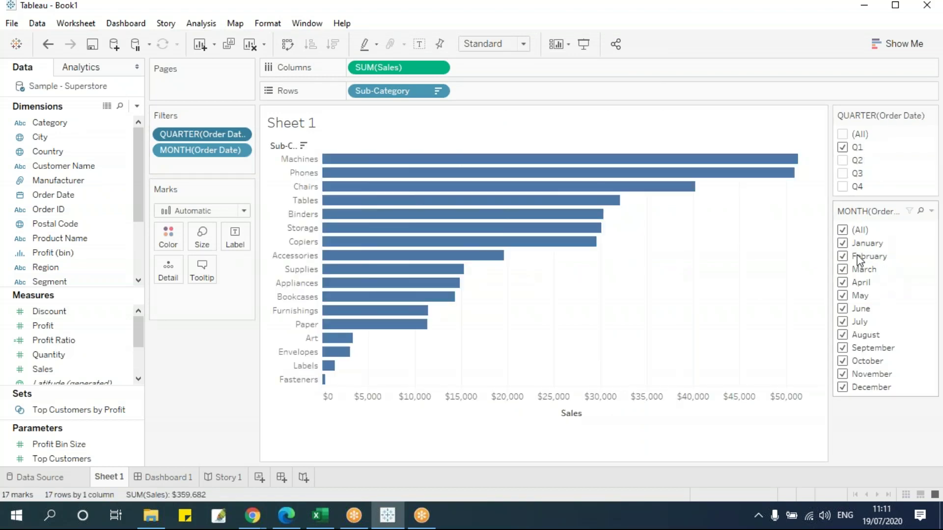
click(842, 230)
click(842, 309)
click(842, 321)
click(842, 335)
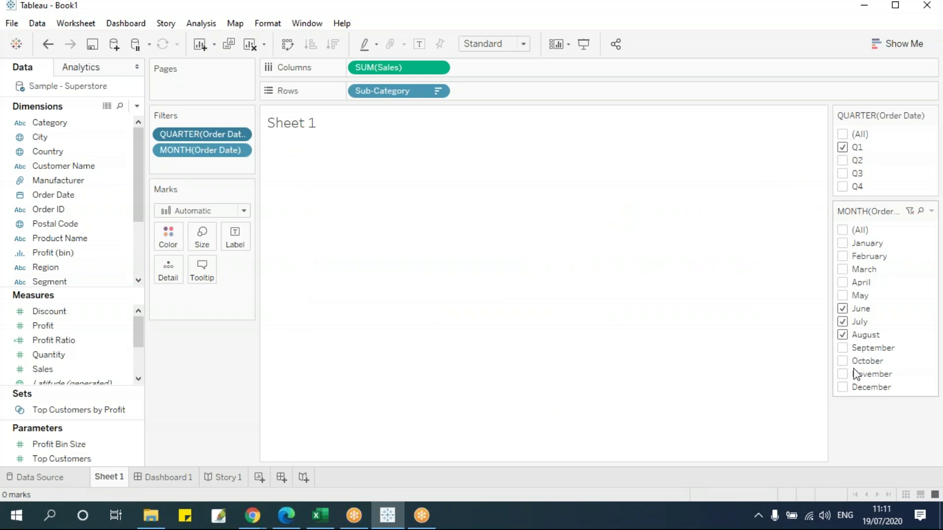
- Replace June, July and August with January, February and March in the month filter
click(842, 309)
click(842, 321)
click(842, 334)
click(842, 243)
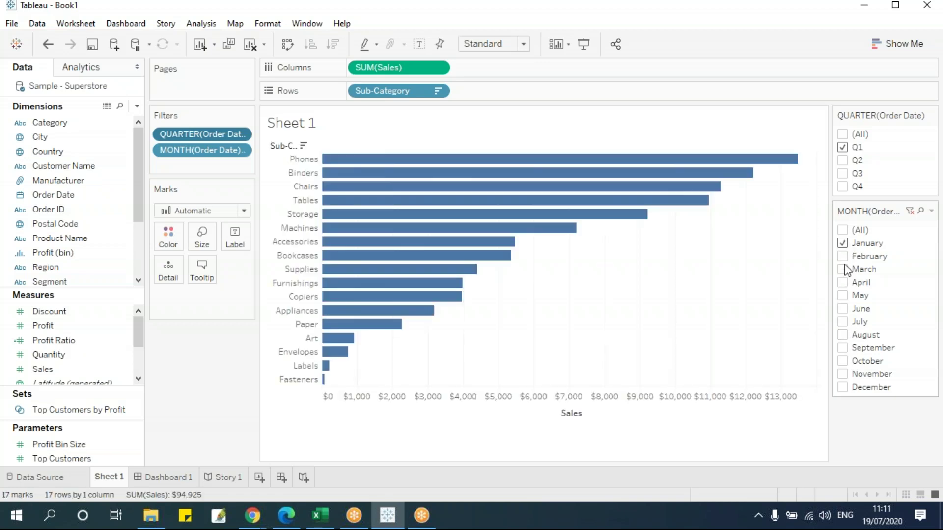
click(843, 269)
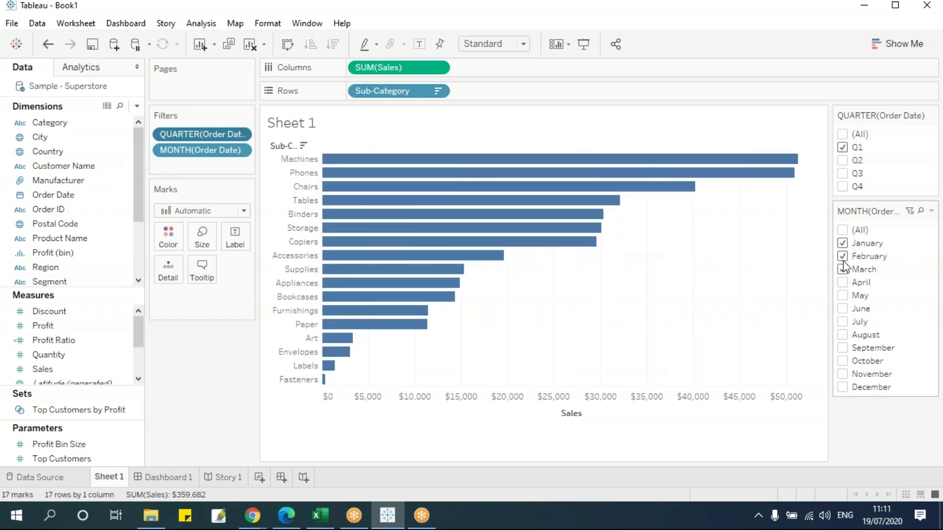
- Clear January, February and March in the month filter and try April alone with Q1
click(842, 270)
click(842, 257)
click(842, 244)
click(842, 283)
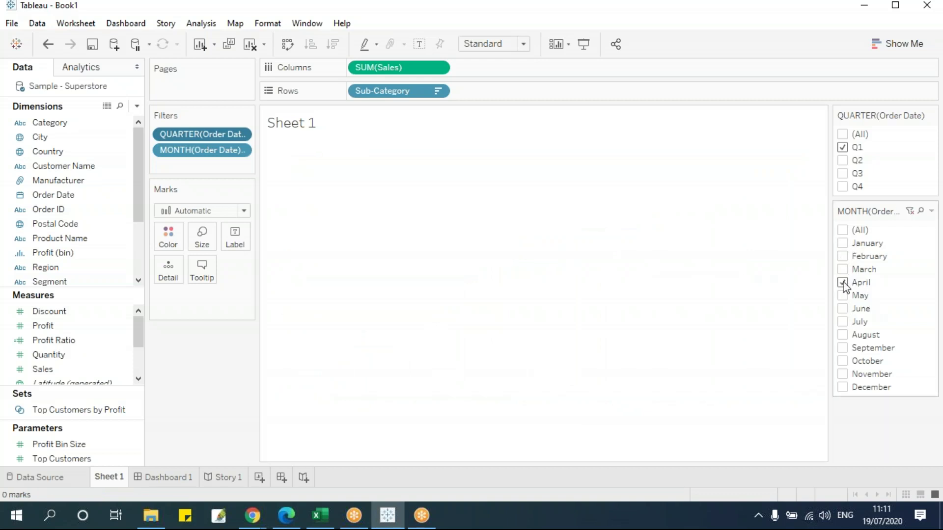
- Limit the month filter's list to only relevant values and switch the quarter filter from Q1 to Q2
click(932, 211)
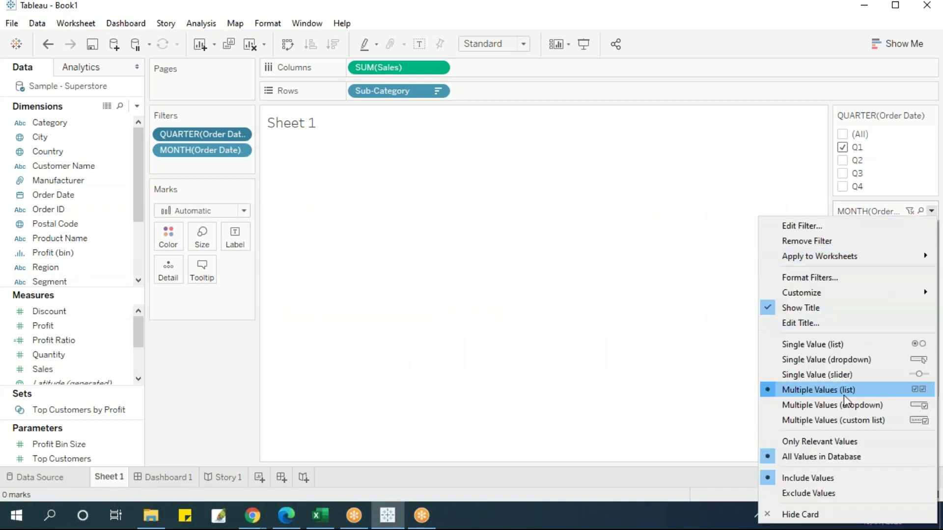
click(843, 440)
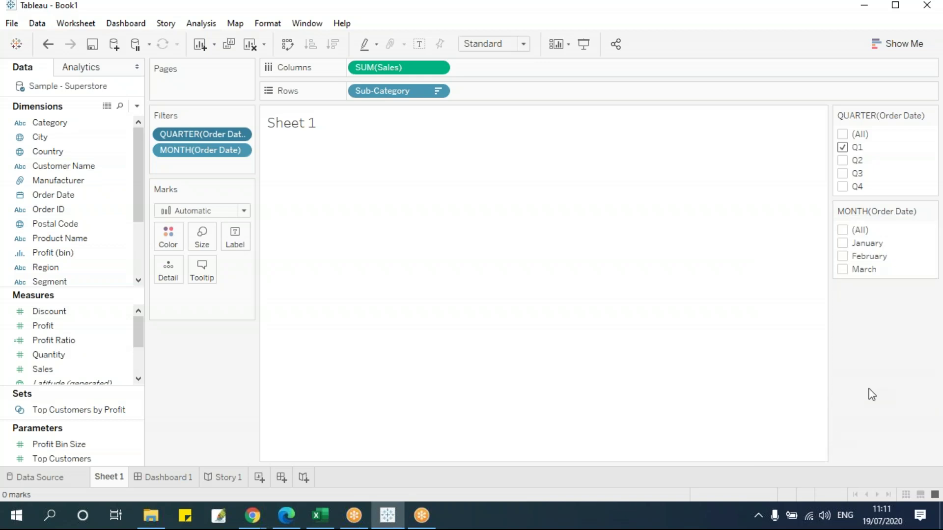
click(843, 148)
click(843, 160)
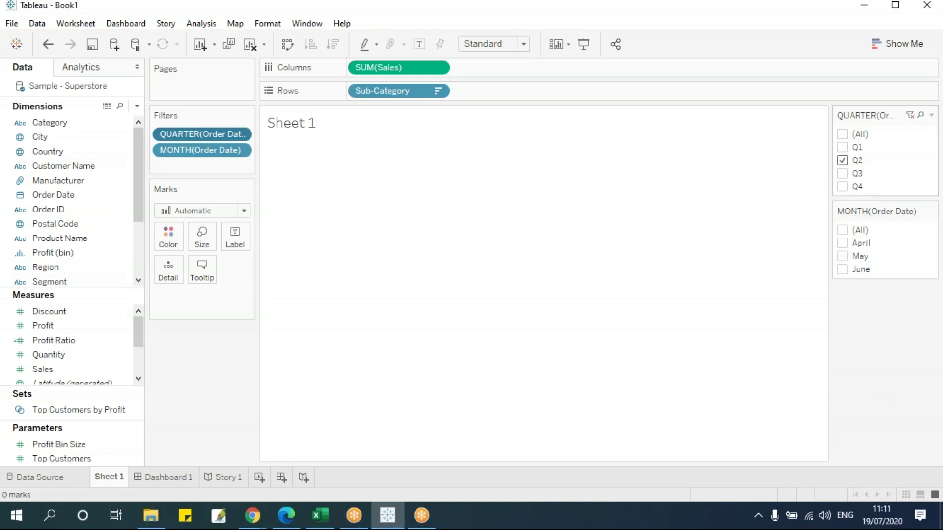
- Switch the quarter filter to Q3 alone, and clear the whole worksheet
click(843, 173)
click(843, 160)
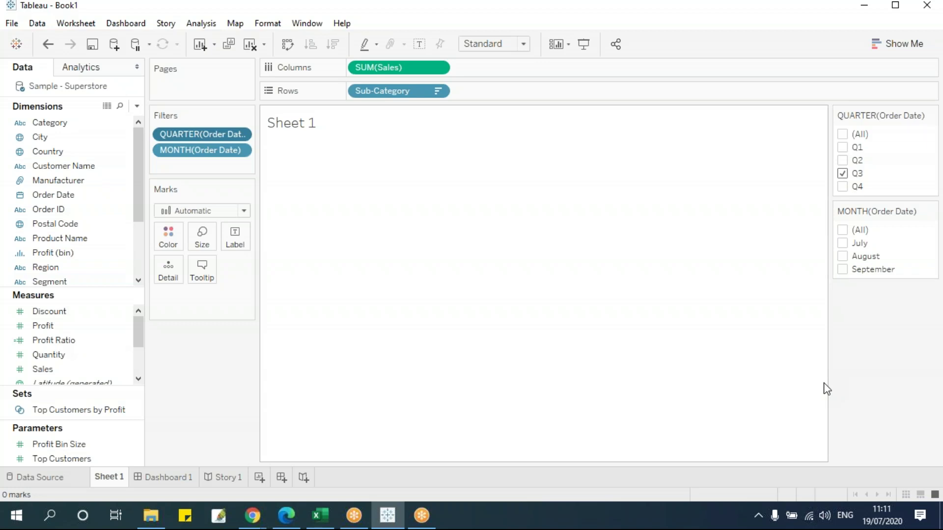
key(alt+shift+BackSpace)
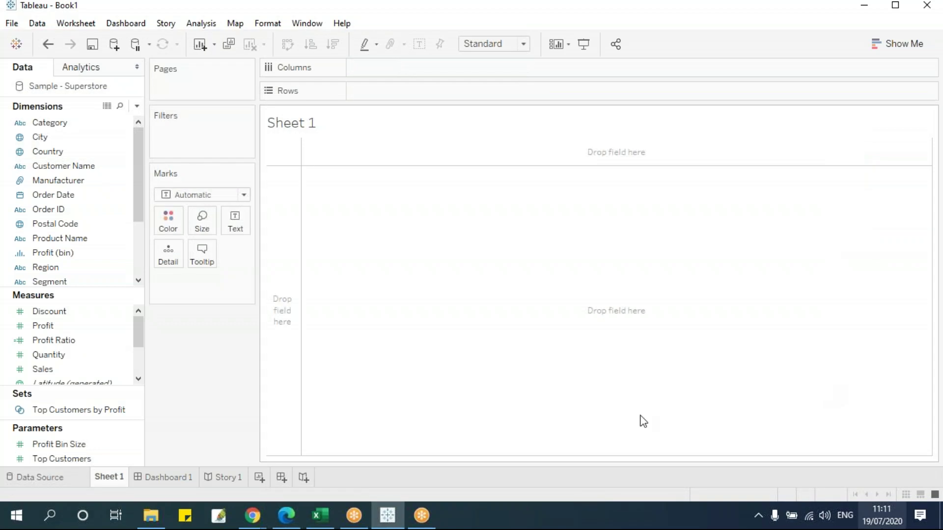
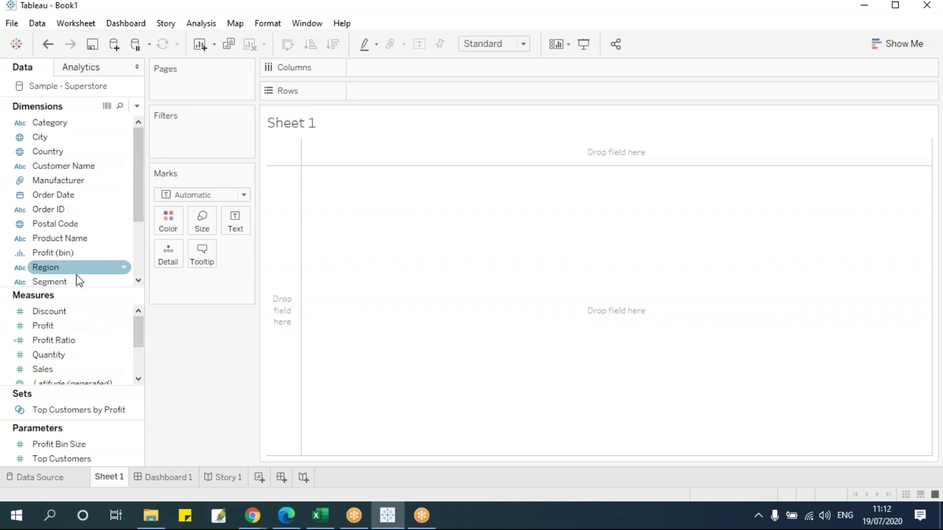
- Build a bar chart of Sales by State, with State on rows, sorted by sales in descending order
drag(140, 202, 142, 253)
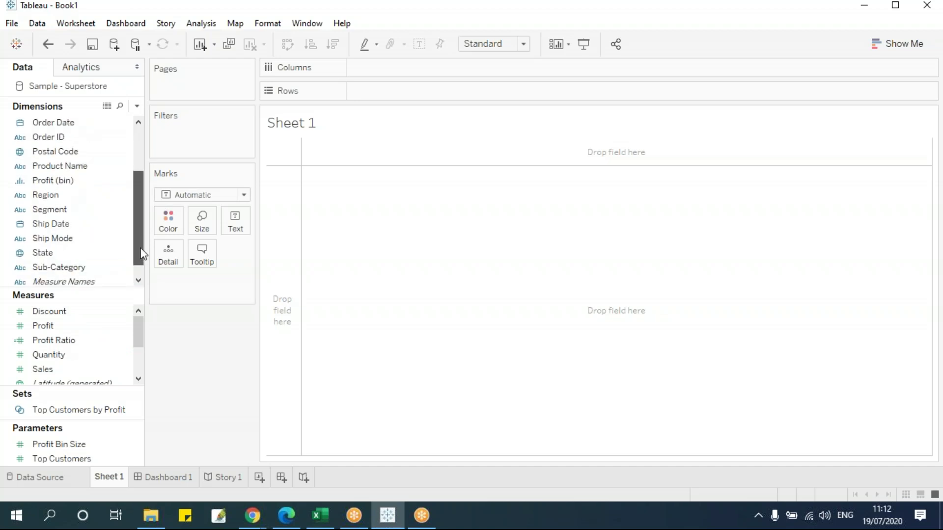
drag(68, 253, 452, 89)
drag(44, 369, 396, 73)
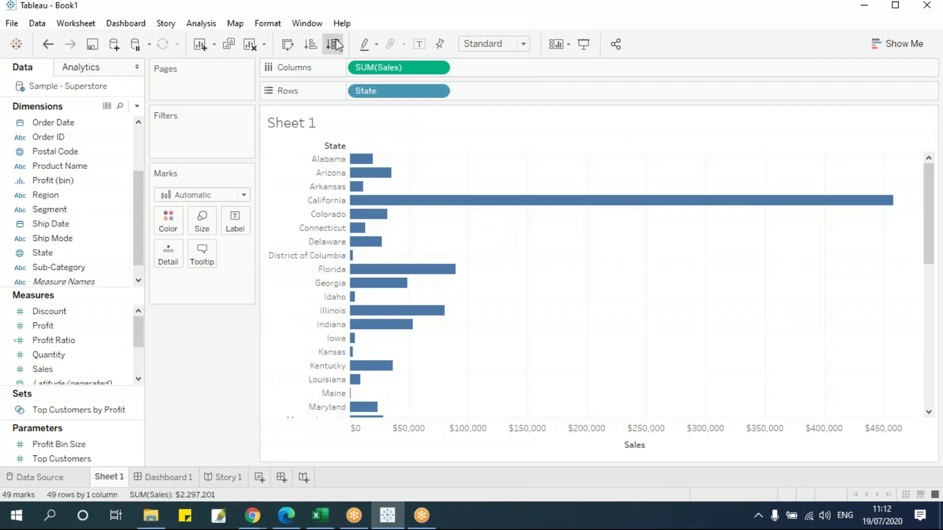
click(335, 44)
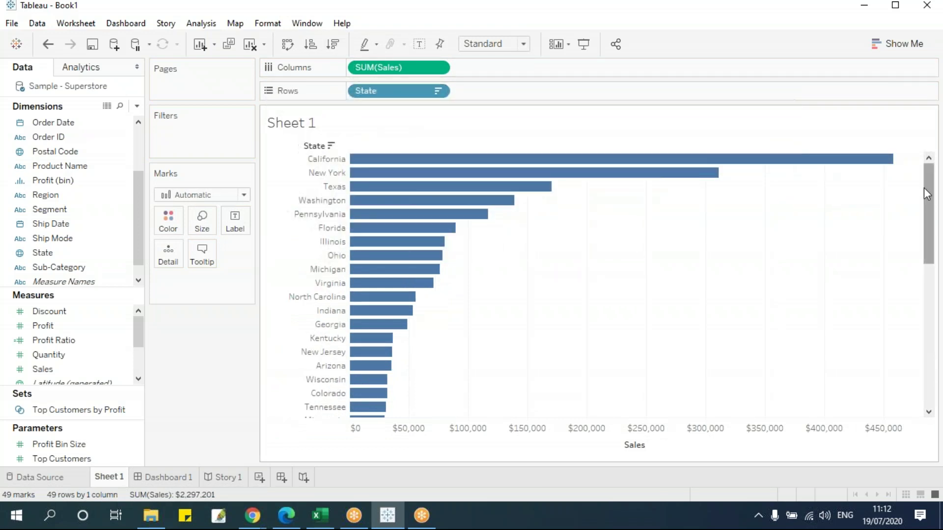
drag(927, 182, 942, 156)
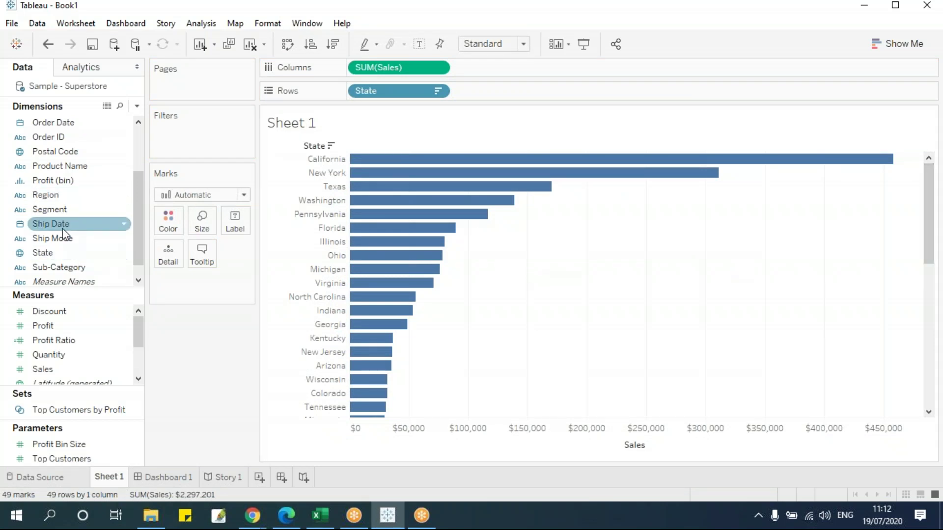
- Add a Region filter with all regions selected and show its filter control beside the chart
drag(59, 201, 184, 145)
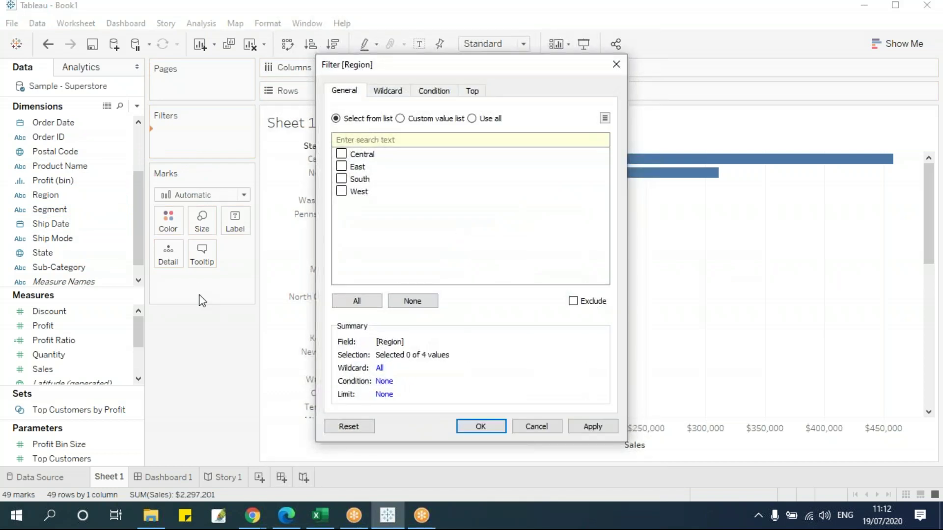
click(368, 301)
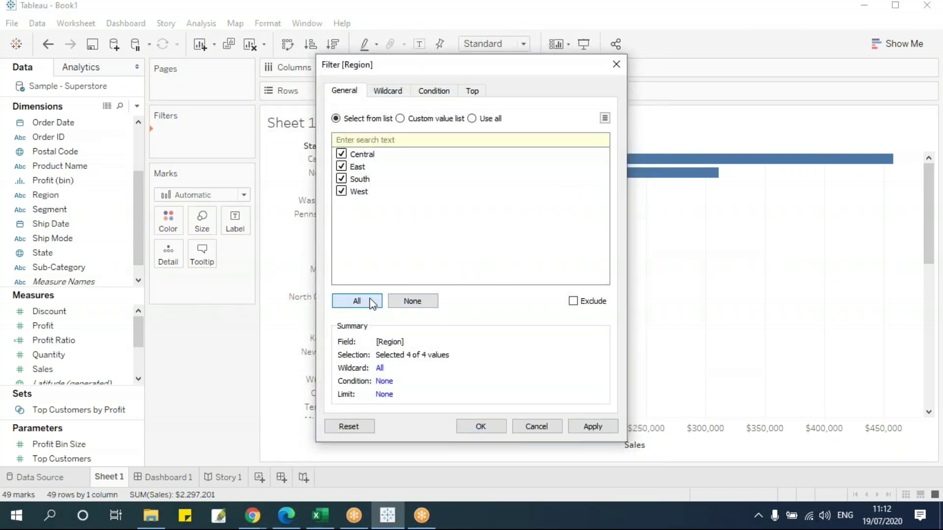
click(496, 426)
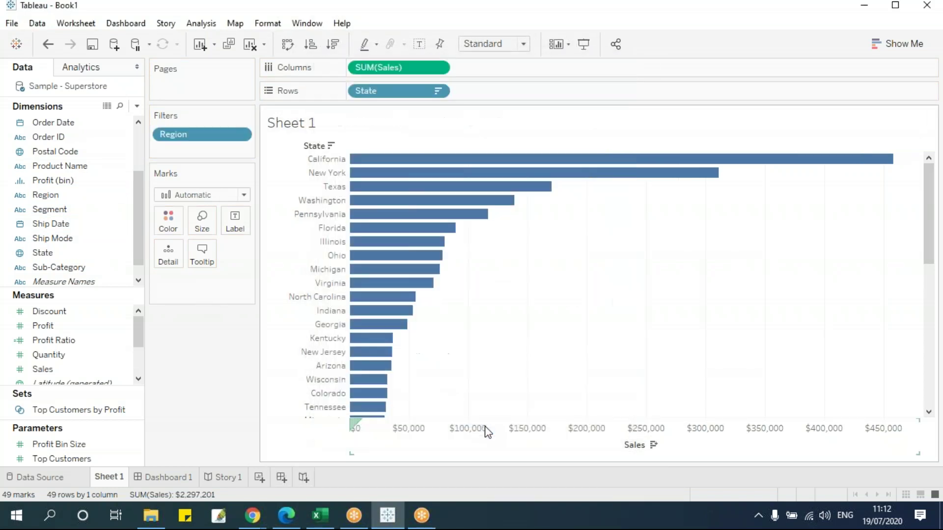
click(244, 137)
click(234, 153)
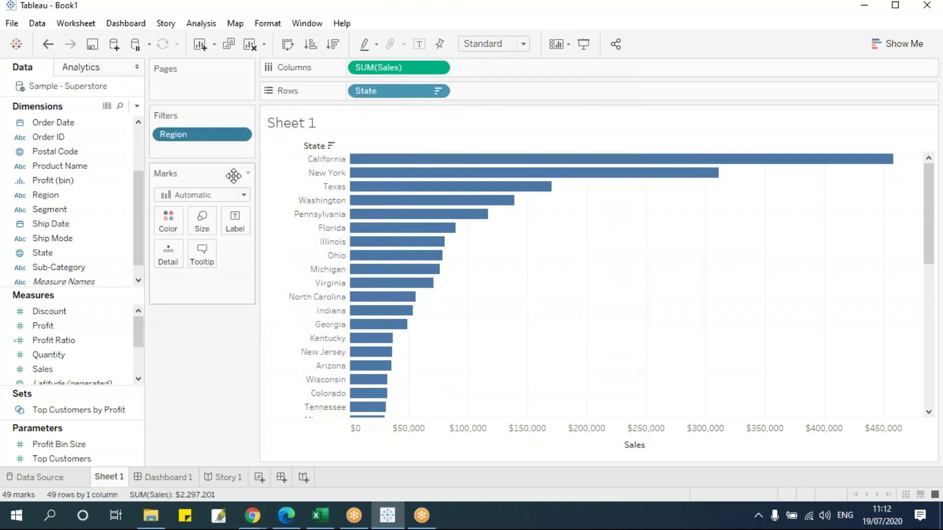
- Try Central, East, South and West one at a time in the Region filter, and reselect all regions
click(843, 135)
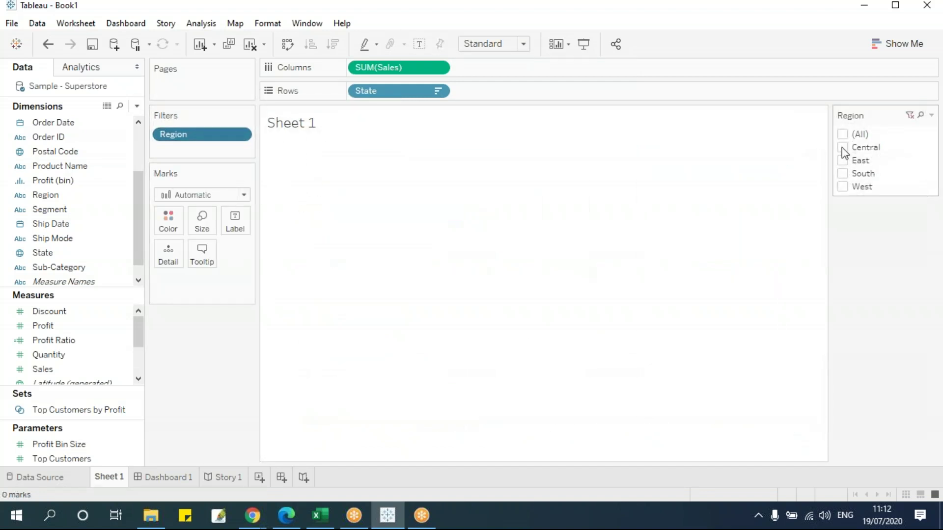
click(841, 147)
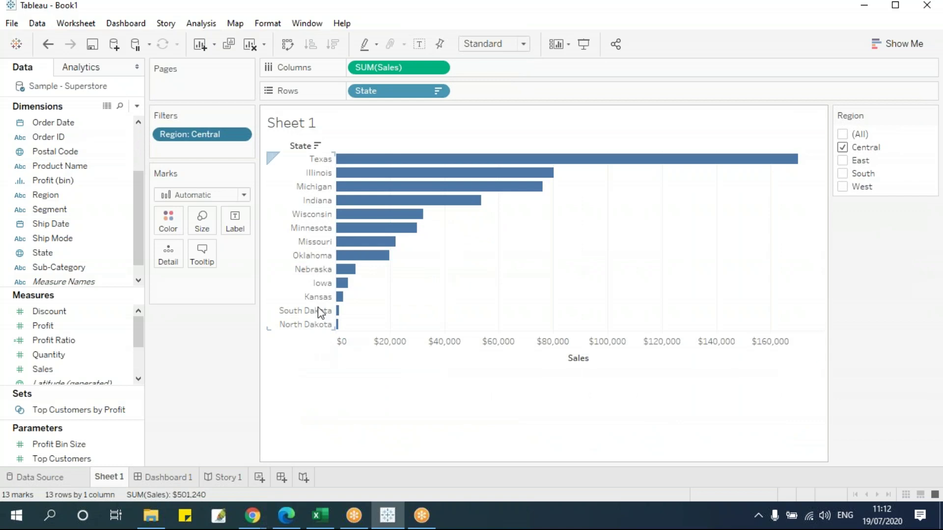
click(842, 147)
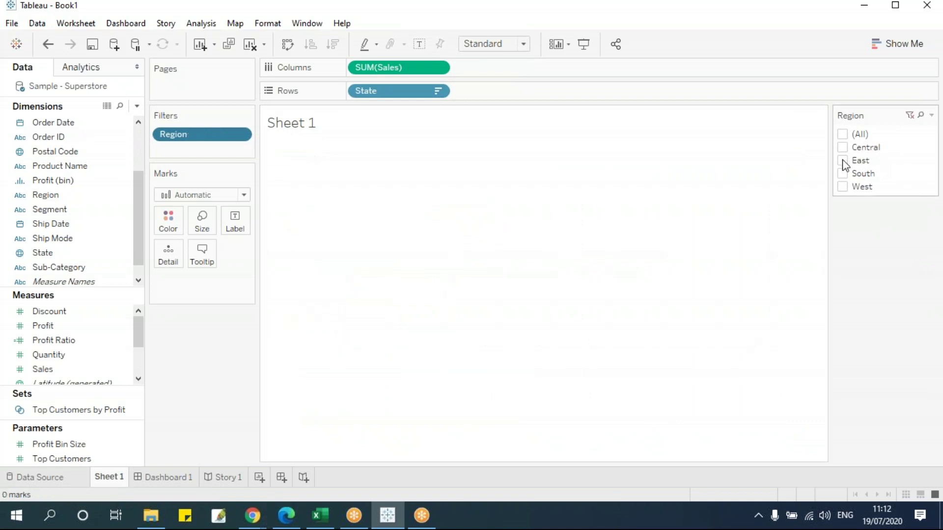
click(842, 161)
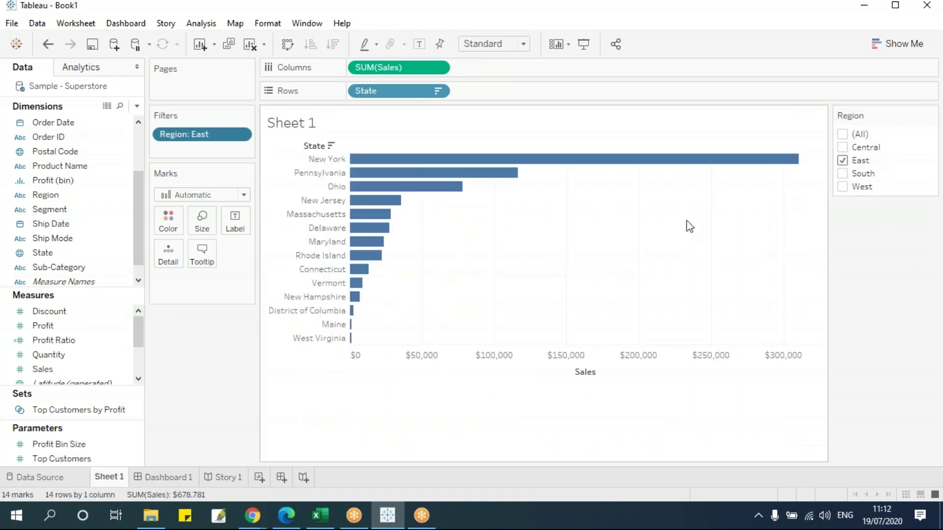
click(843, 163)
click(843, 174)
click(842, 175)
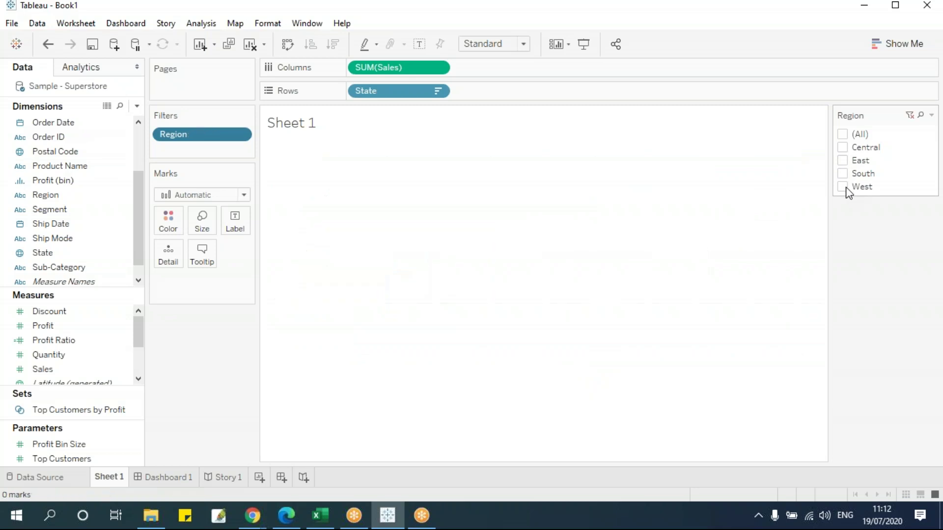
click(842, 187)
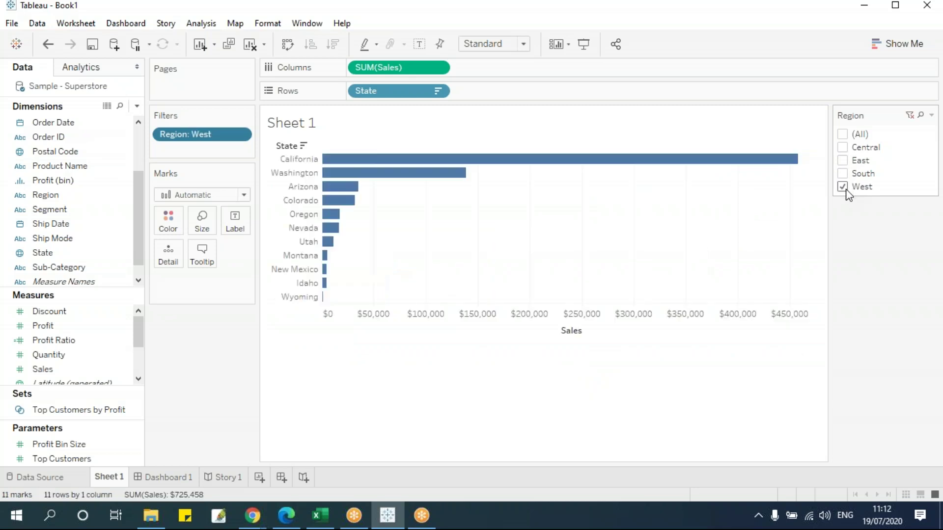
click(843, 136)
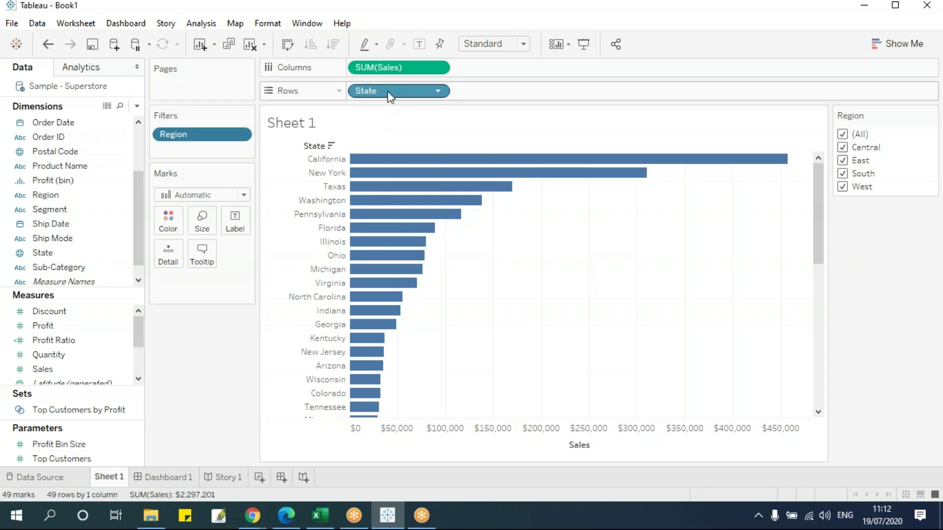
- Add a State filter that keeps the top 10 states by sum of Sales
drag(387, 90, 198, 151)
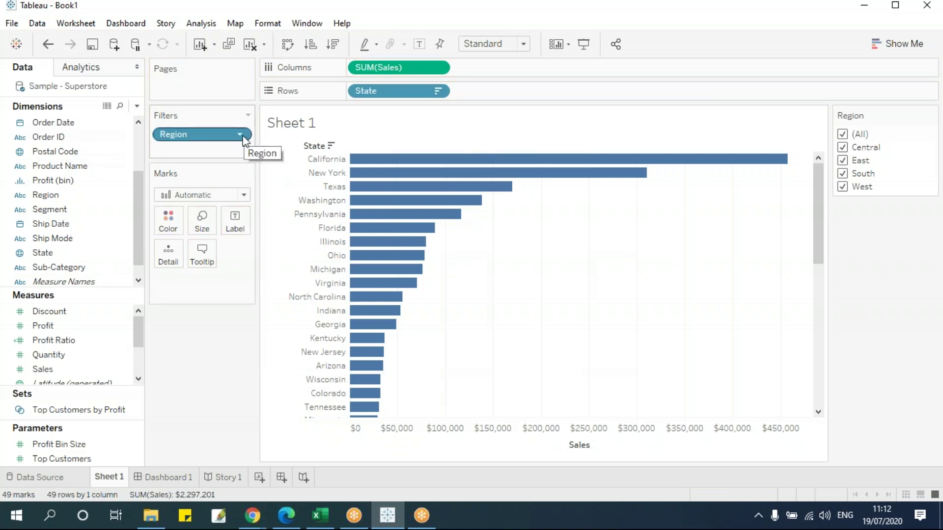
click(438, 92)
click(433, 110)
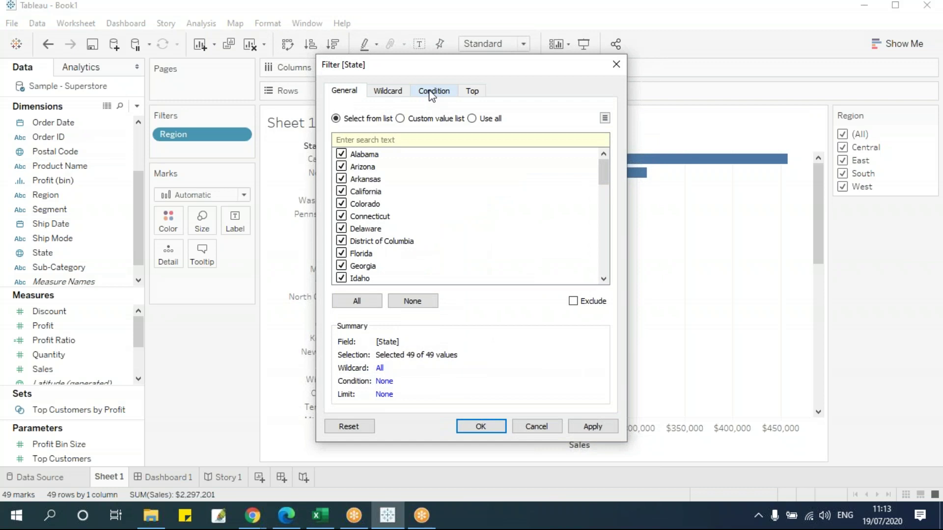
click(472, 91)
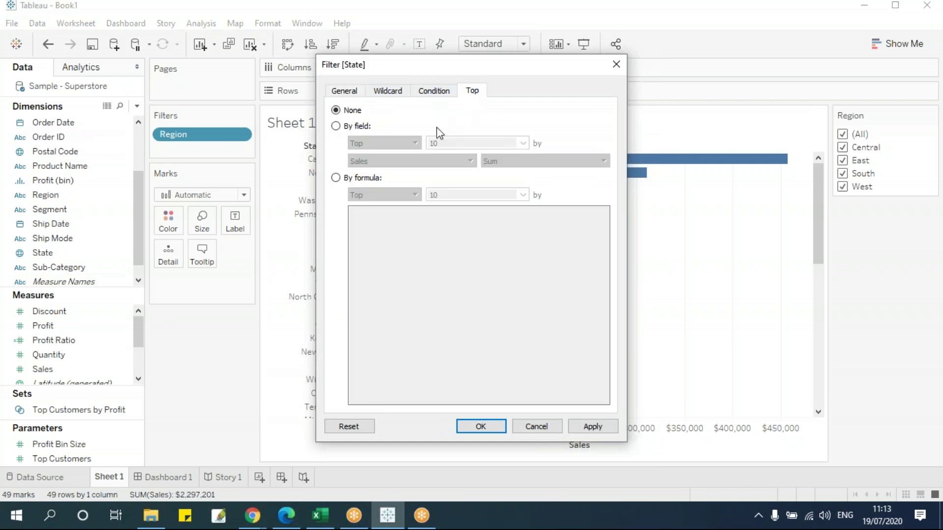
click(357, 127)
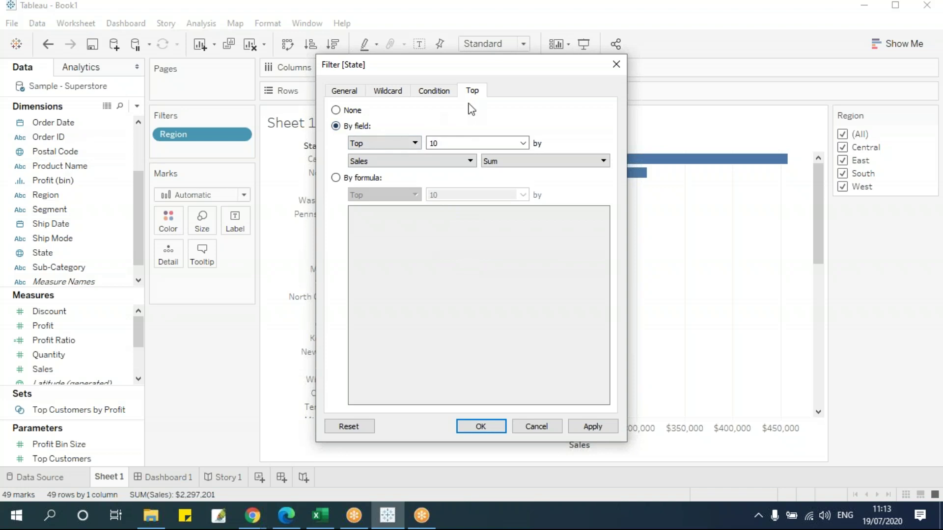
drag(384, 64, 509, 120)
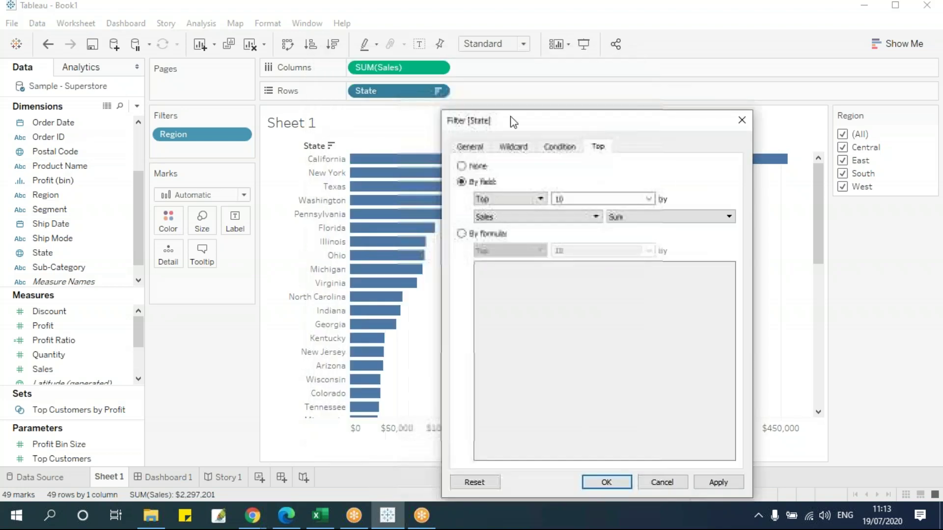
click(606, 483)
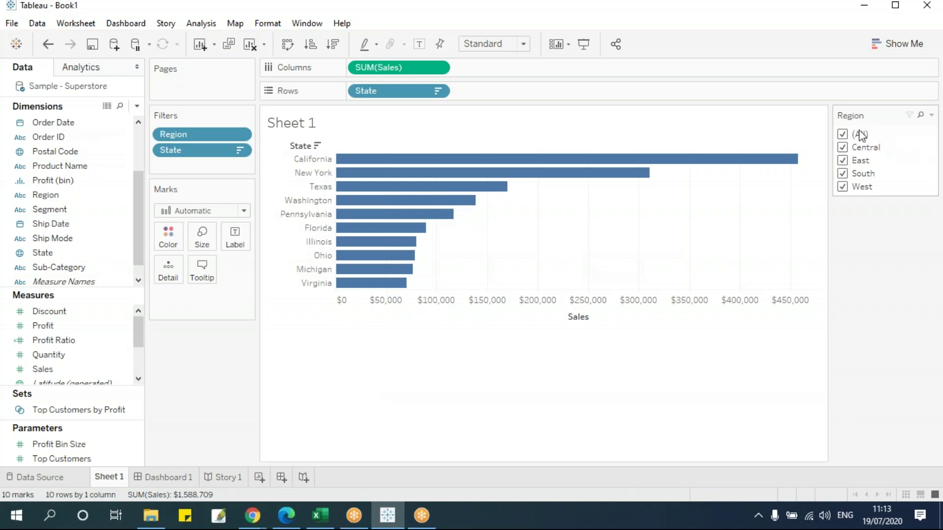
- Clear all regions in the Region filter and add Central, East and South one after another
click(843, 134)
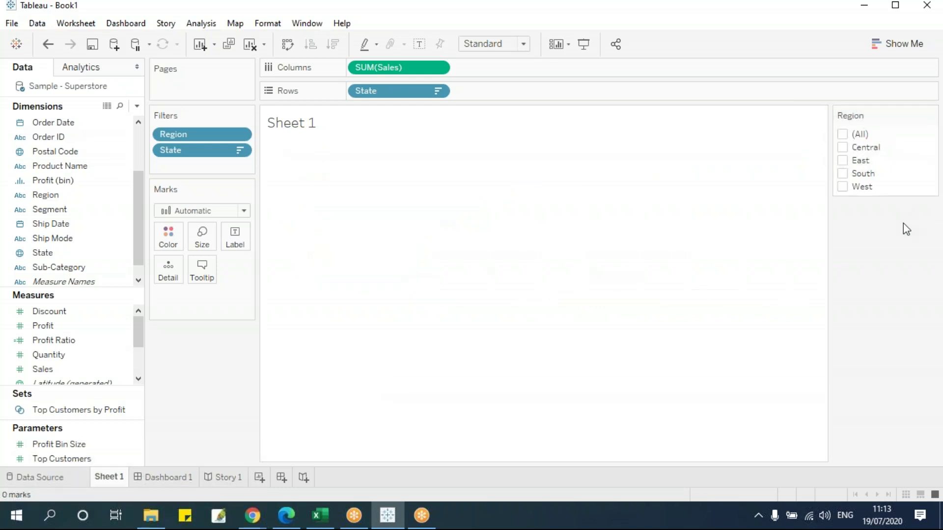
click(842, 147)
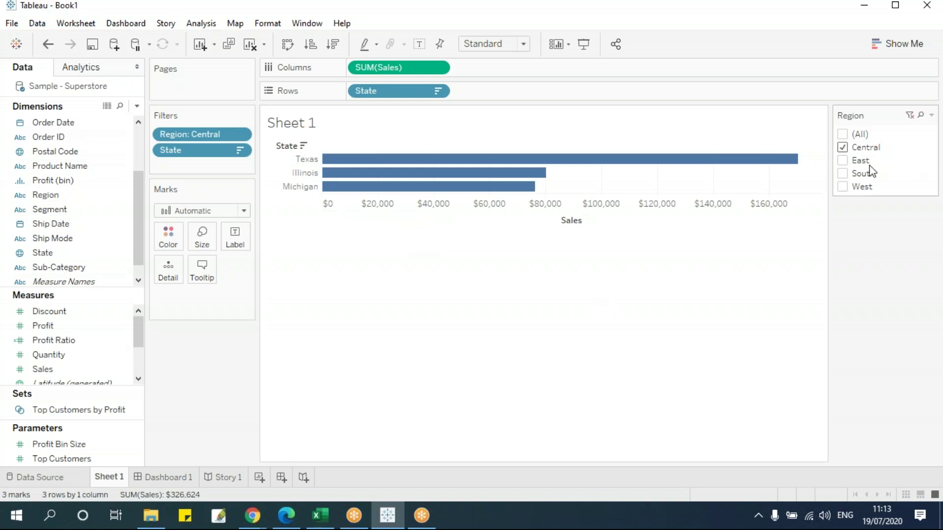
click(843, 161)
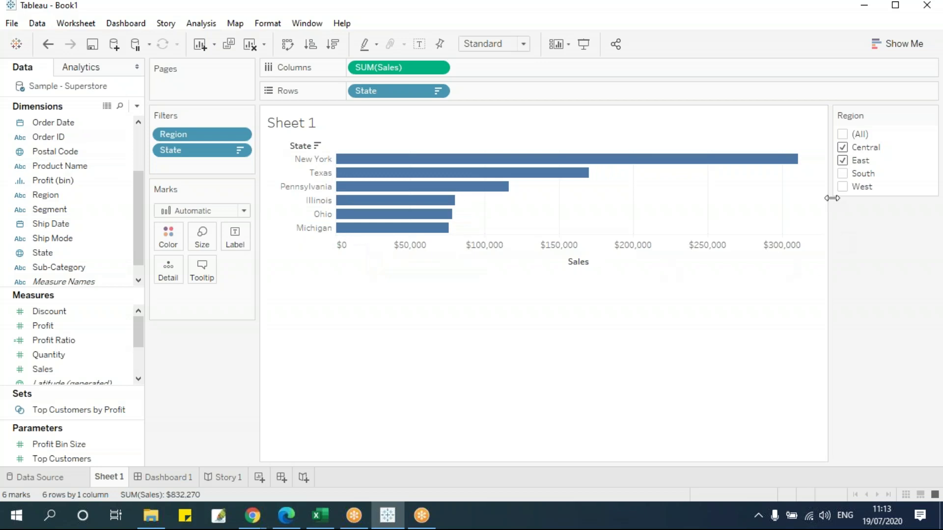
click(842, 174)
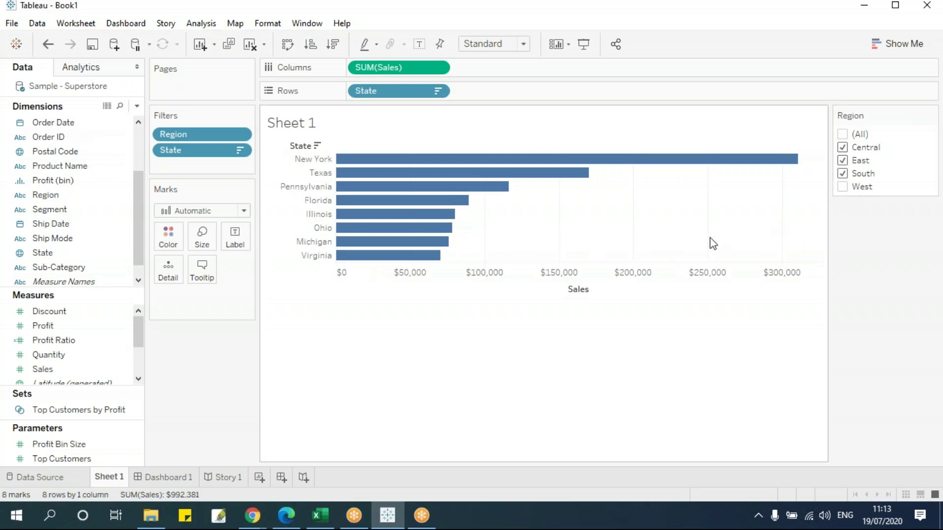
- Restrict the Region filter to South alone, switch it to West alone, and finally to Central alone
click(843, 147)
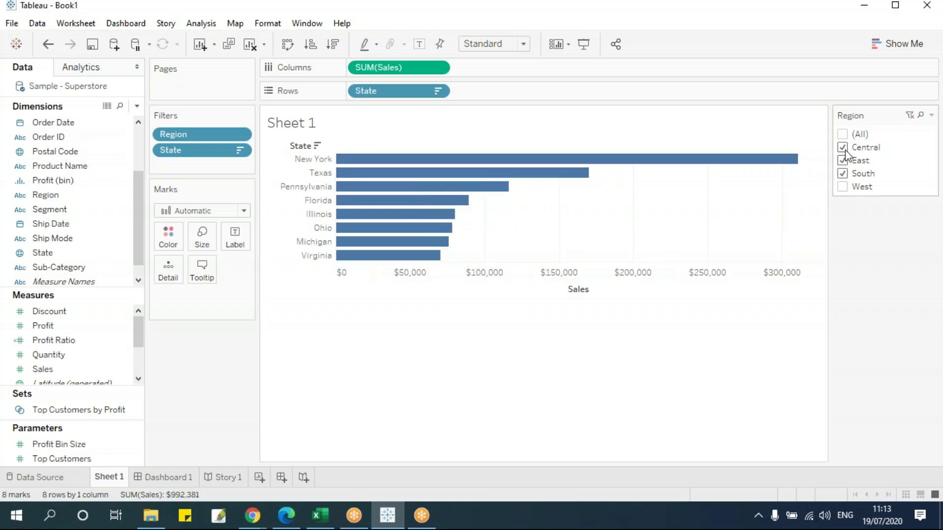
click(843, 160)
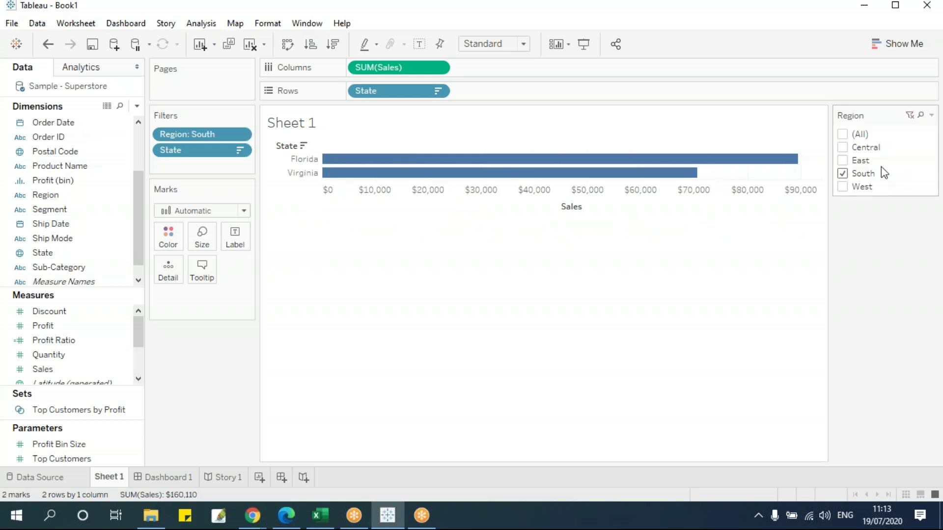
click(851, 188)
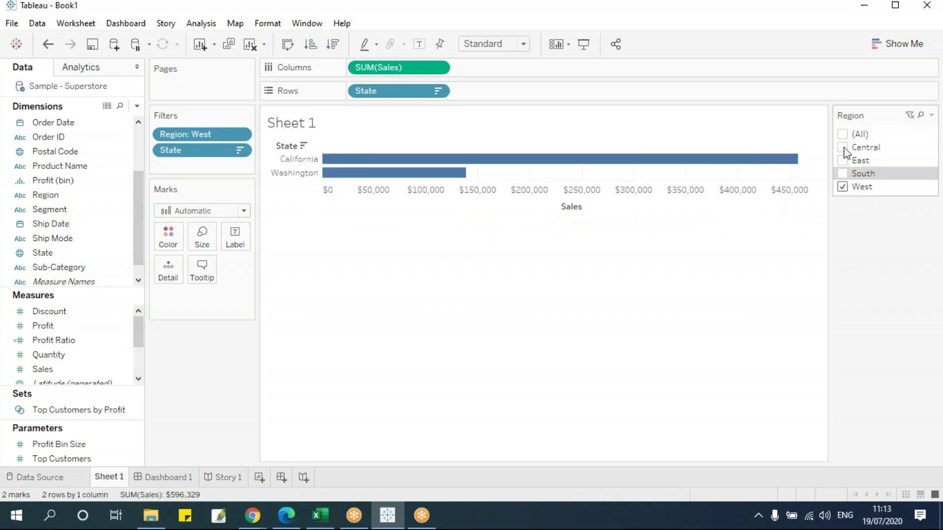
click(842, 147)
click(843, 187)
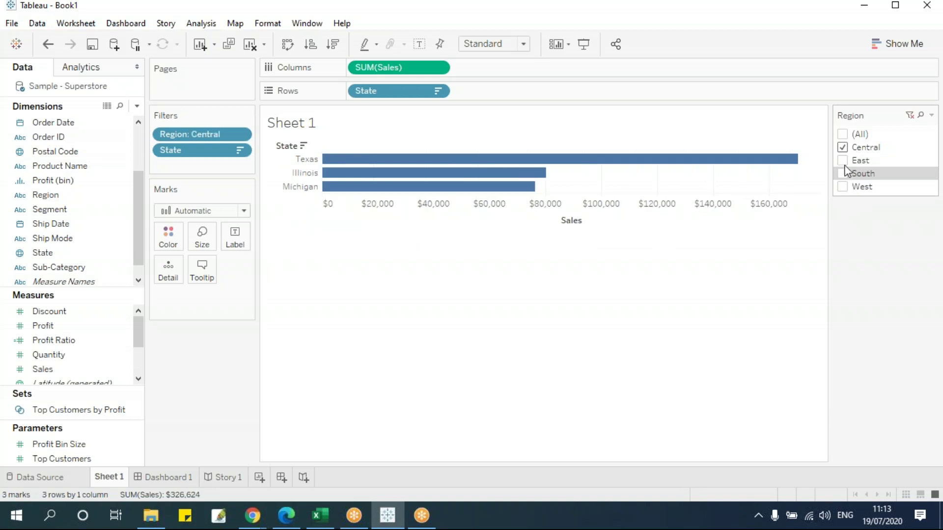
- Add East, South and West back to the Region filter alongside Central
click(843, 161)
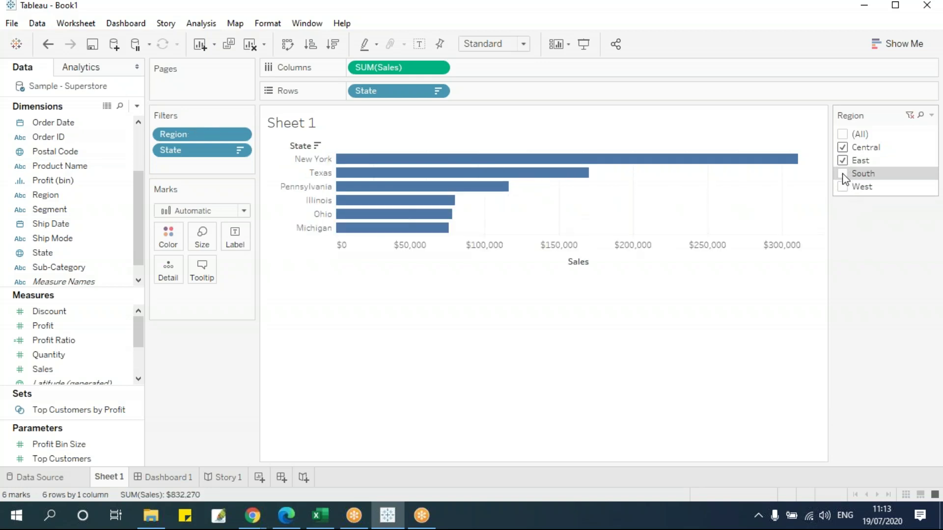
click(843, 174)
click(842, 187)
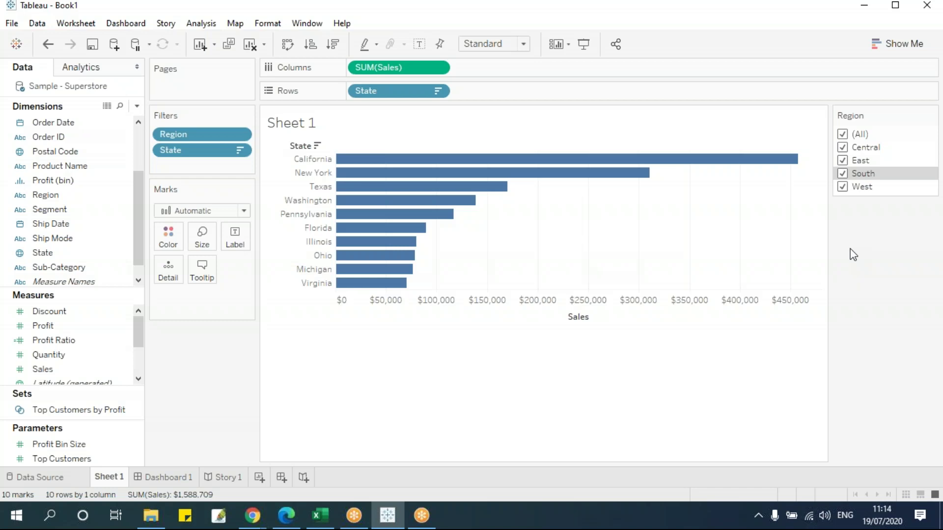
- Clear all regions in the Region filter and keep only Central selected
click(841, 135)
click(843, 148)
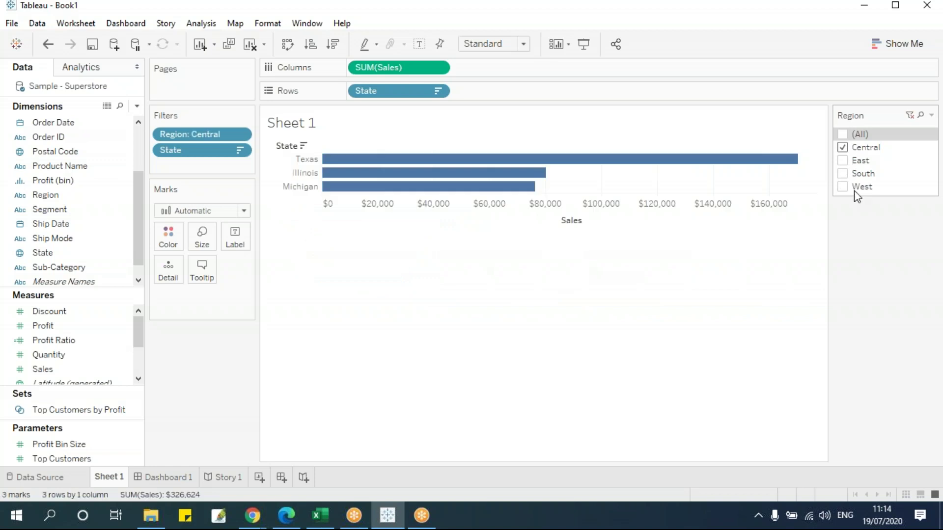
- Restrict the Region filter to East alone, then reselect all regions
click(842, 148)
click(842, 161)
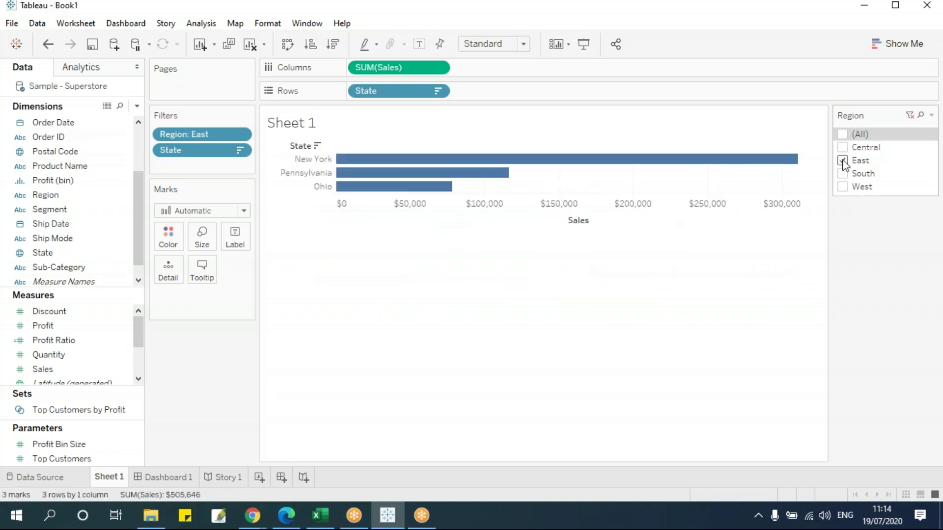
key(ctrl+z)
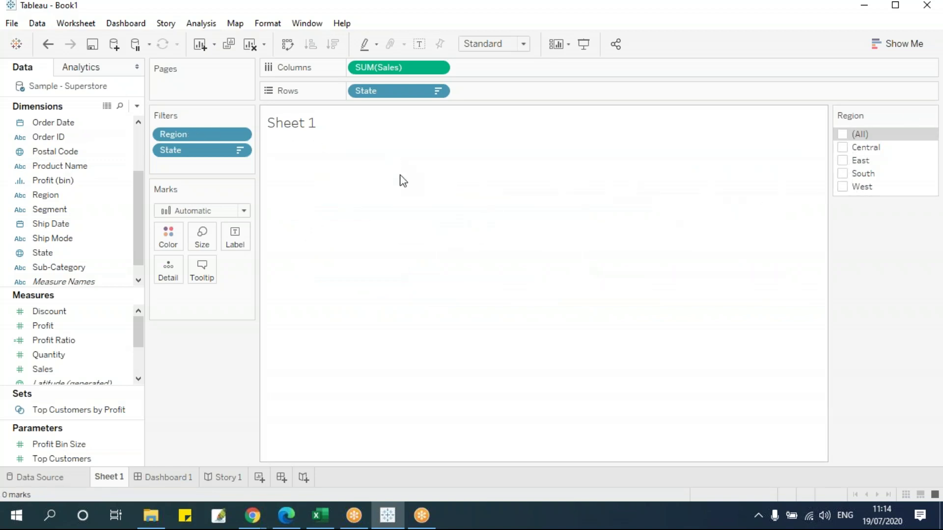
click(843, 161)
click(843, 134)
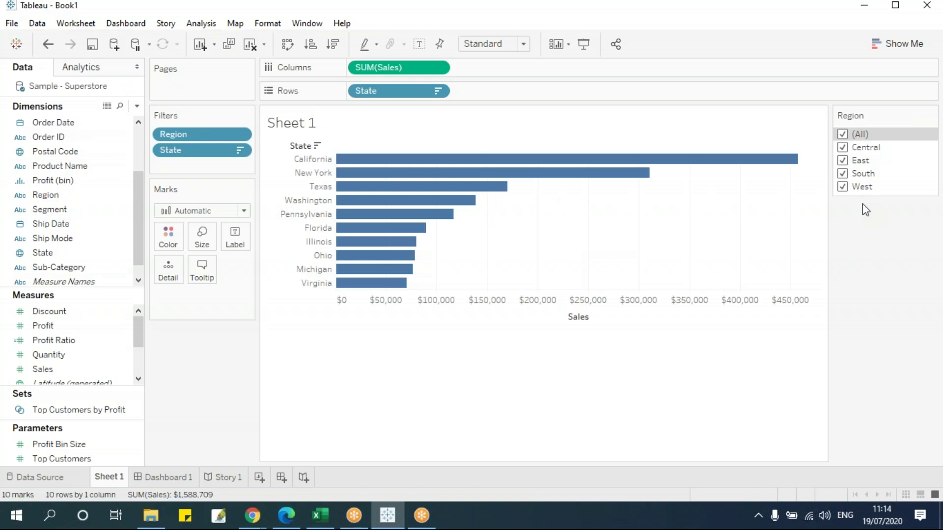
- Limit the Region filter to Central once more and restore the selection of all regions
click(842, 134)
click(842, 147)
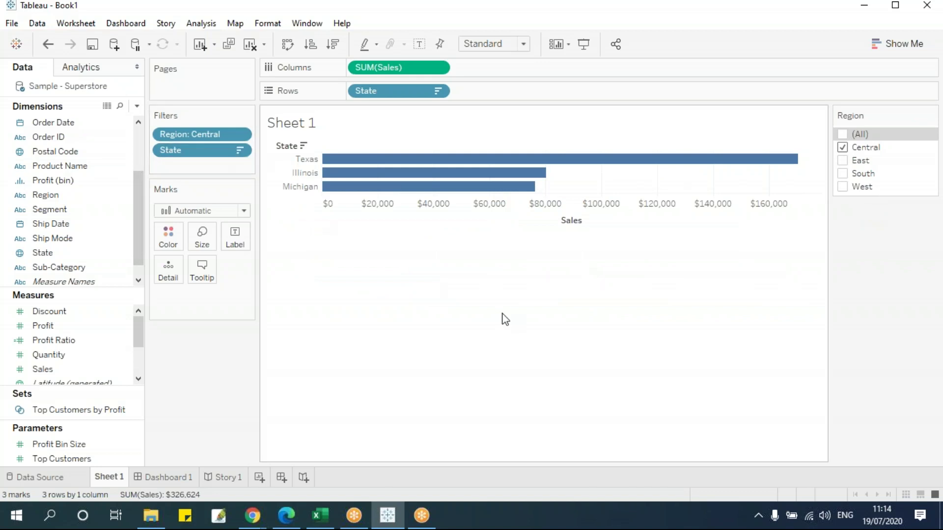
click(843, 135)
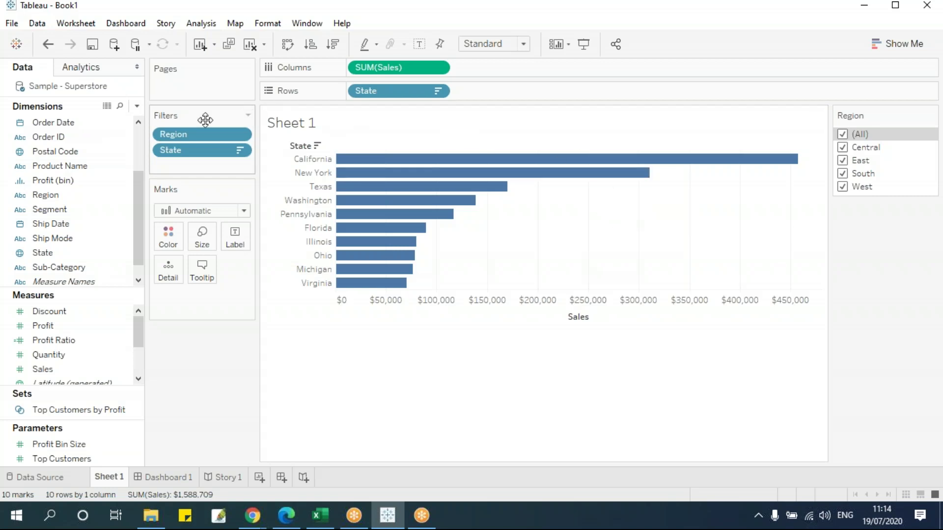
- Add the Region filter to context so it is applied before the top 10 State filter
click(240, 135)
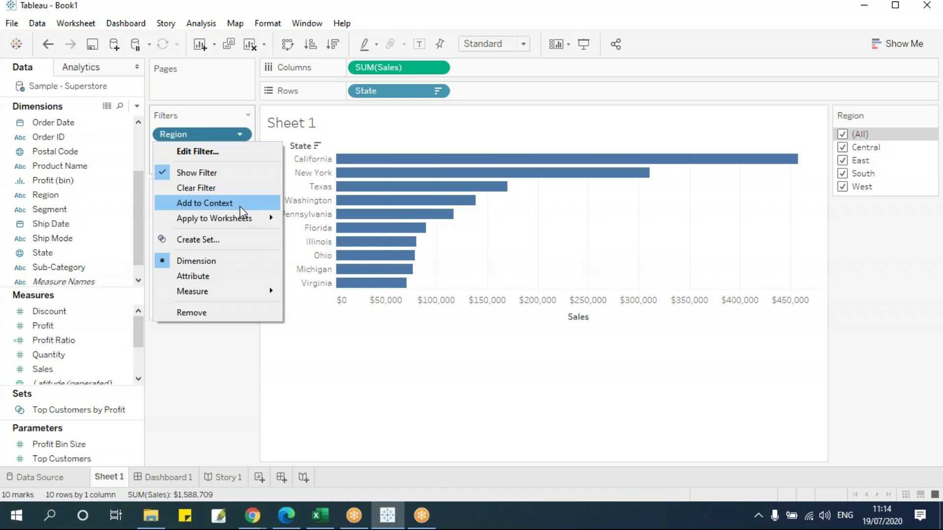
click(414, 391)
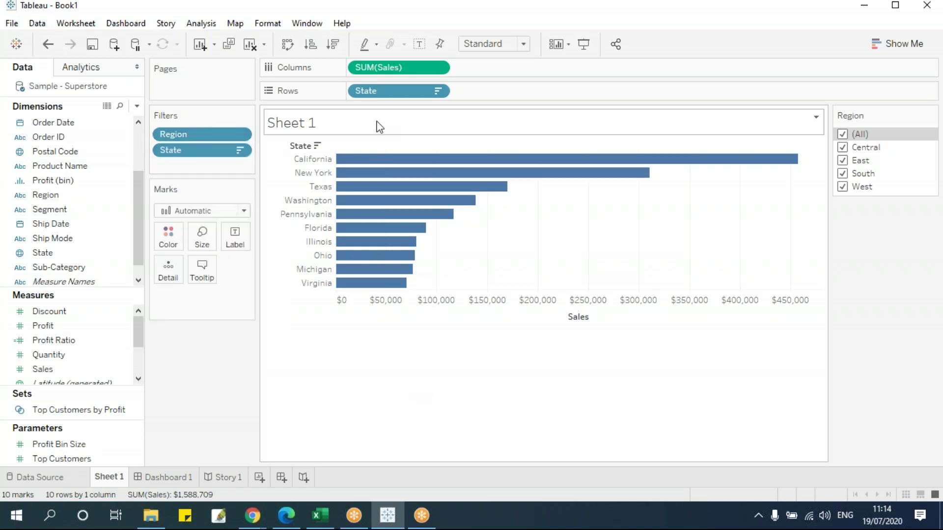
click(240, 135)
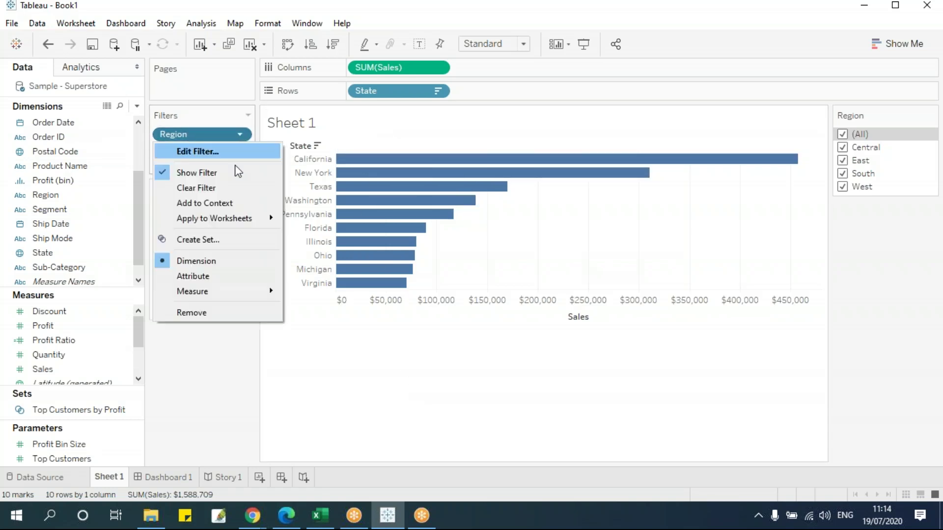
click(412, 351)
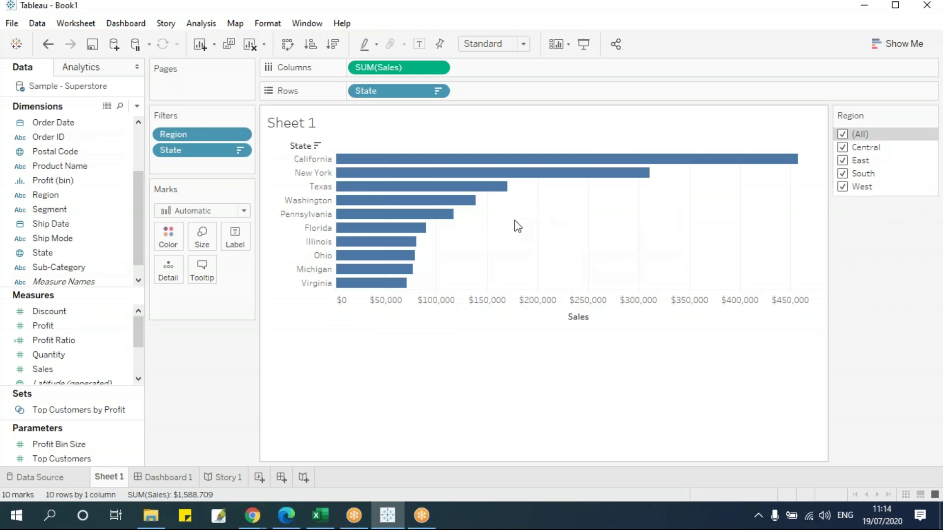
click(239, 135)
click(240, 203)
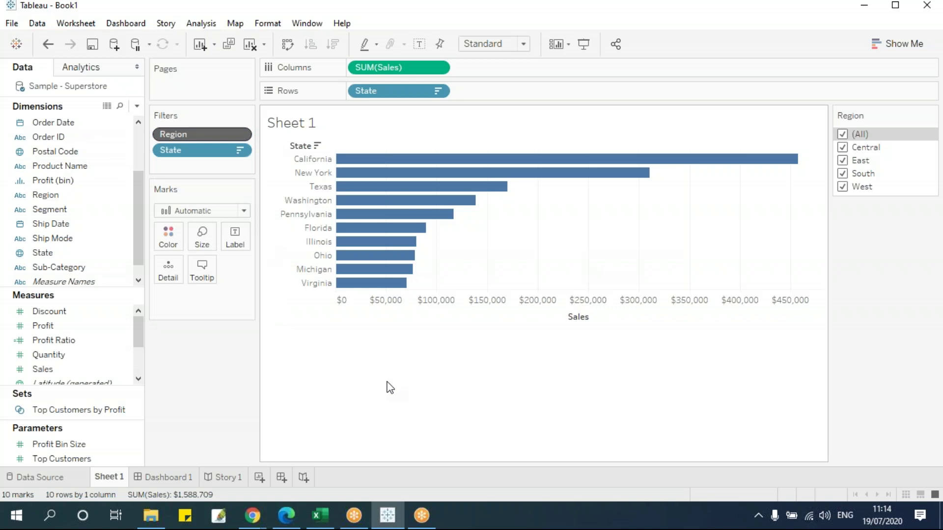
- Show Central, East, South and West one at a time with the Region context filter, then reselect all regions
click(843, 135)
click(843, 148)
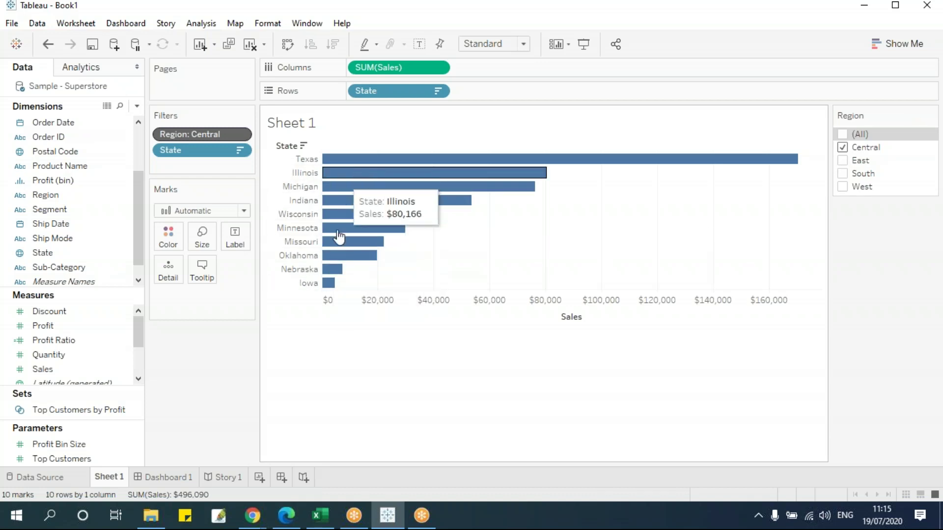
click(843, 149)
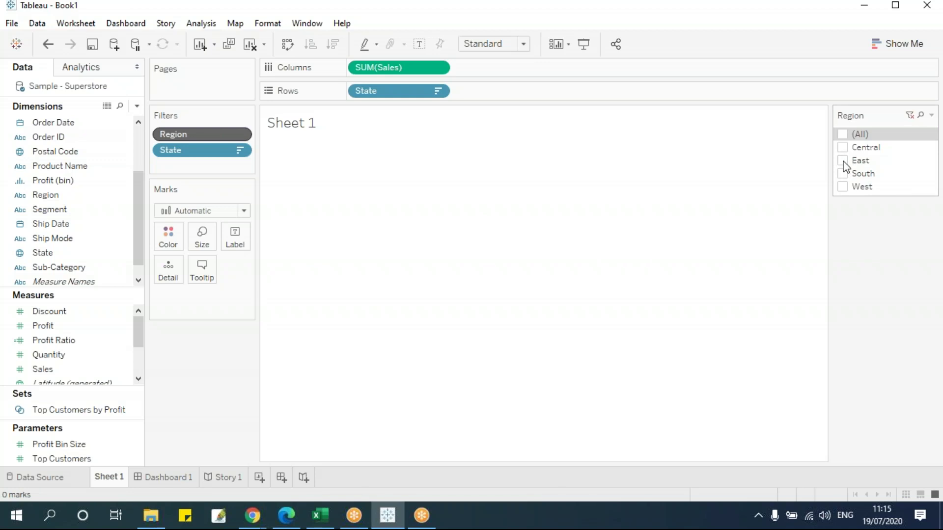
click(842, 161)
click(843, 161)
click(844, 175)
click(844, 175)
click(842, 187)
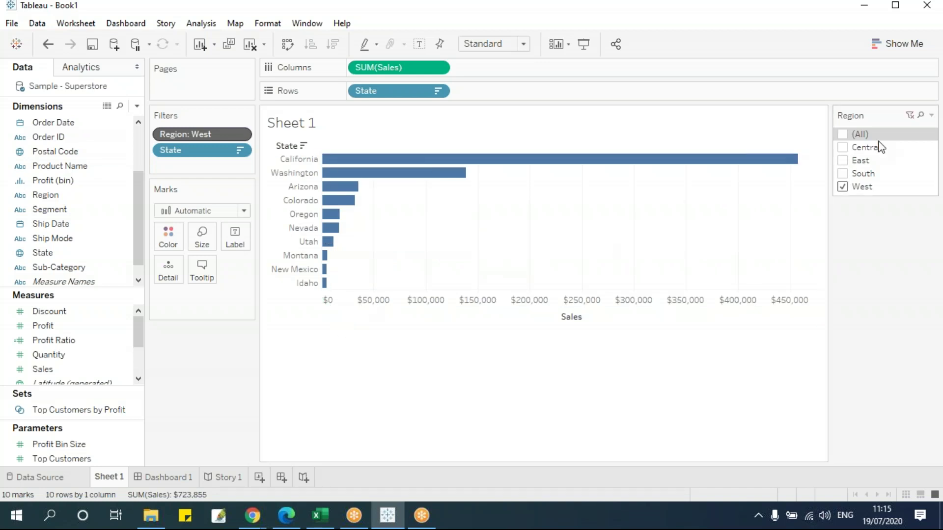
click(842, 134)
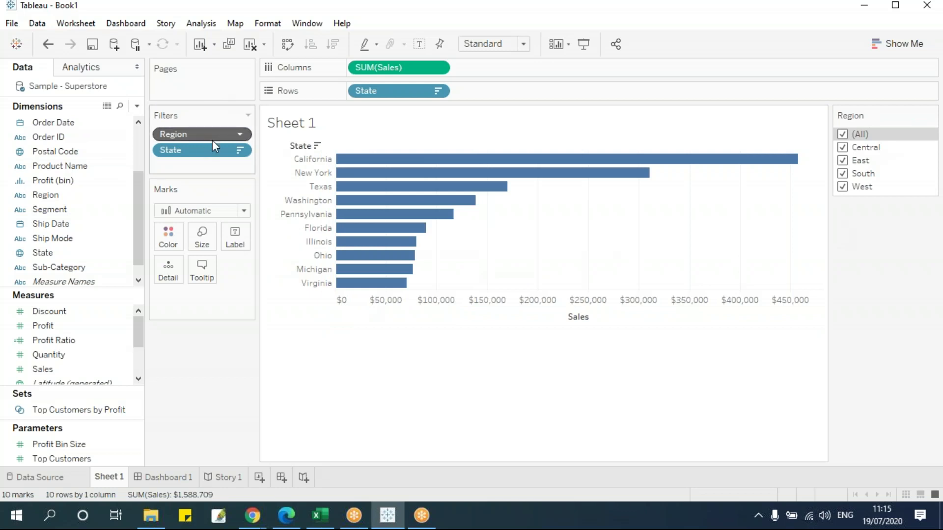
- Remove the Region filter from context and test it with Central alone before reselecting all regions
click(239, 134)
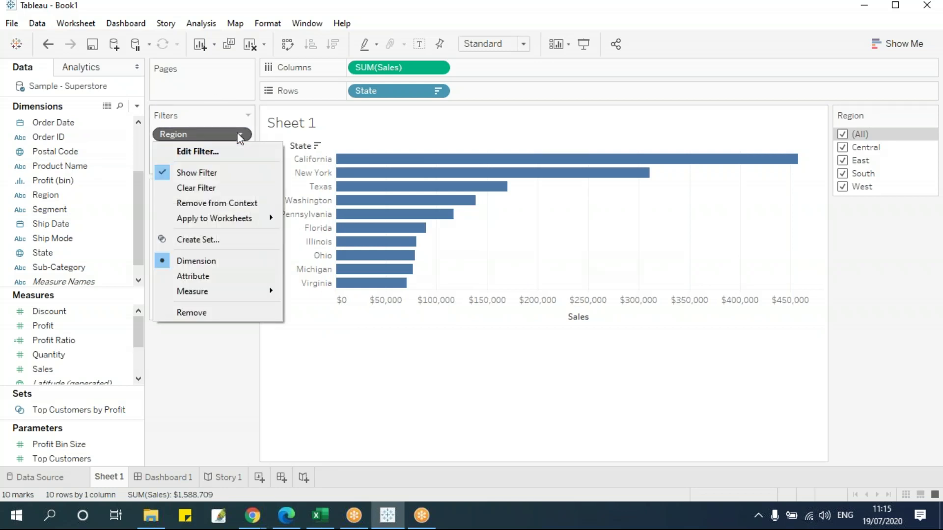
click(228, 199)
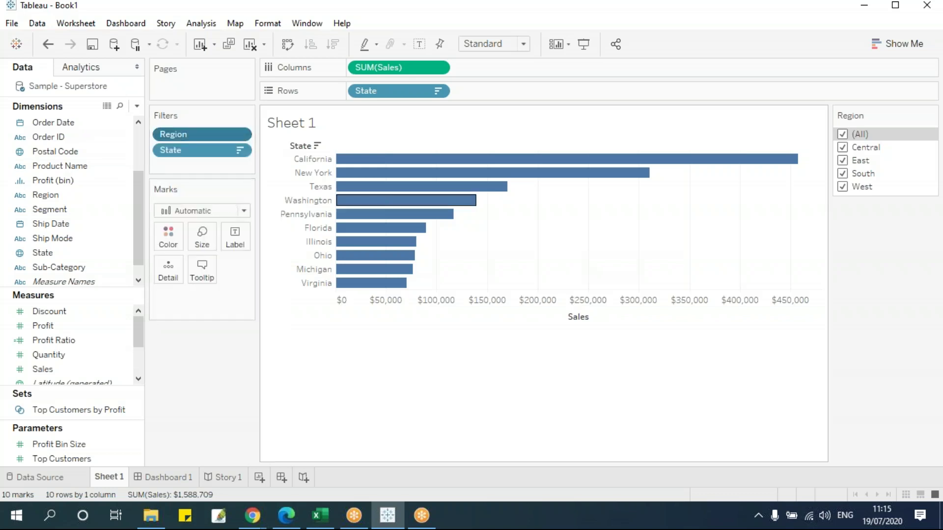
click(843, 134)
click(843, 147)
click(843, 134)
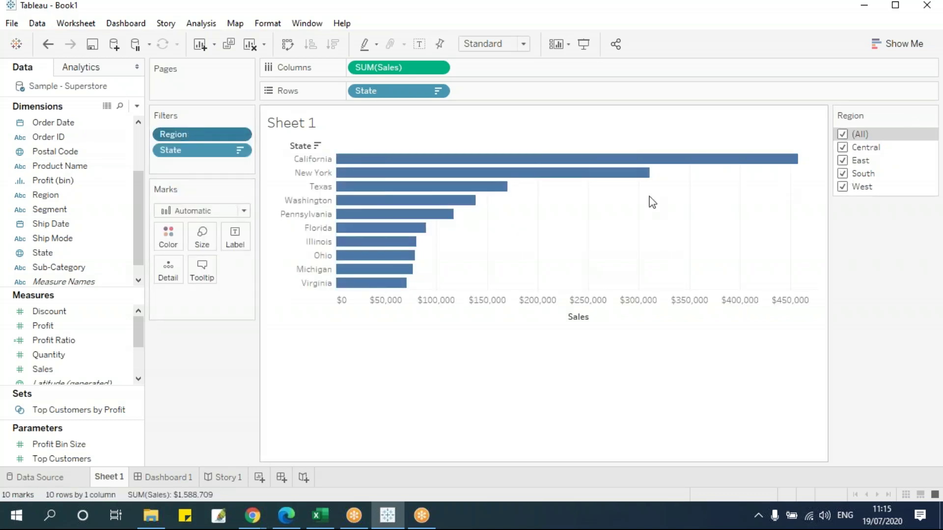
- Add the Region filter to context again and test it by excluding Central and East before reselecting all regions
click(239, 134)
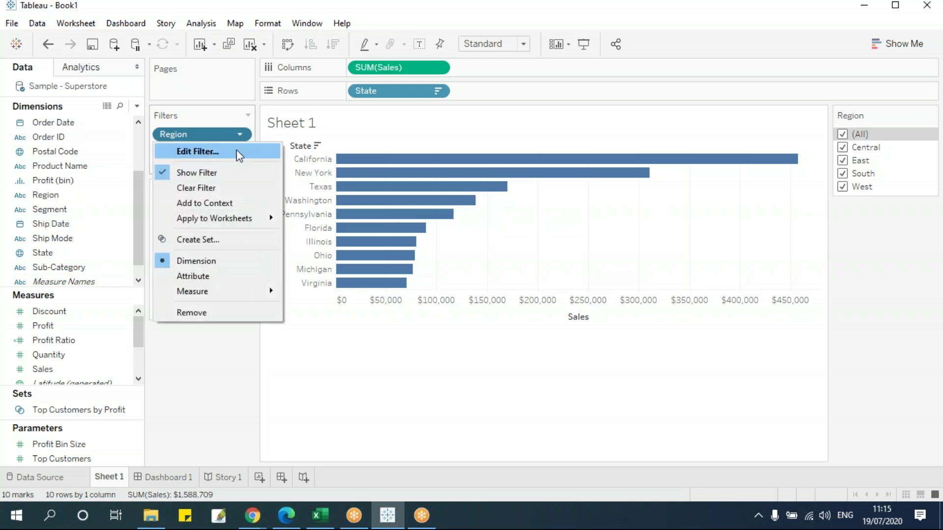
click(229, 209)
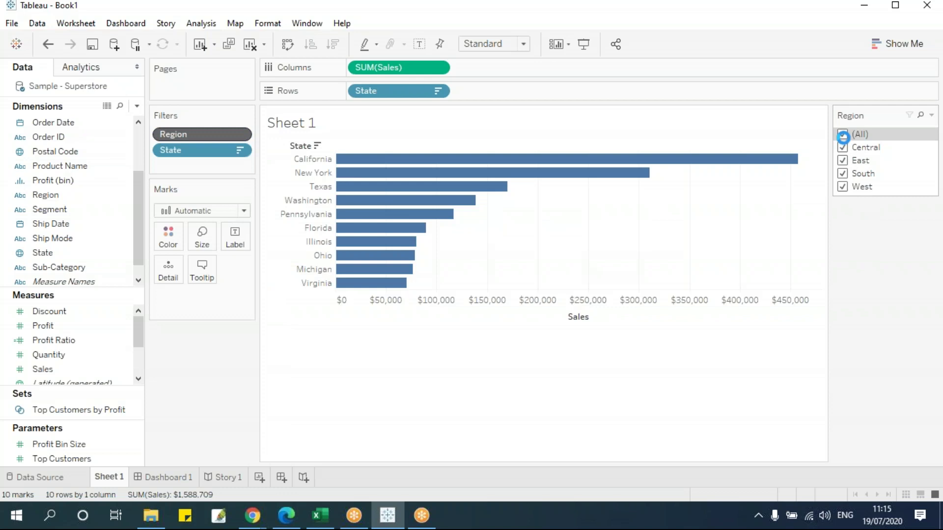
click(843, 148)
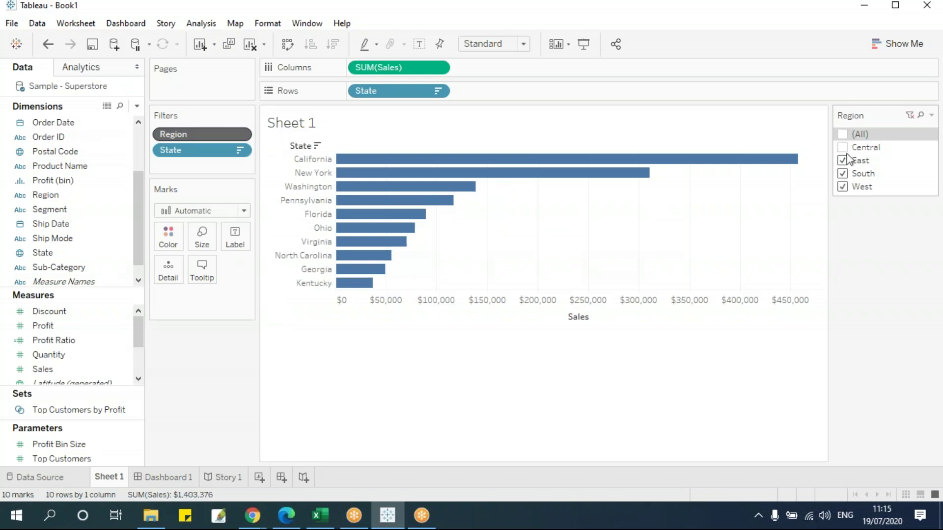
click(845, 161)
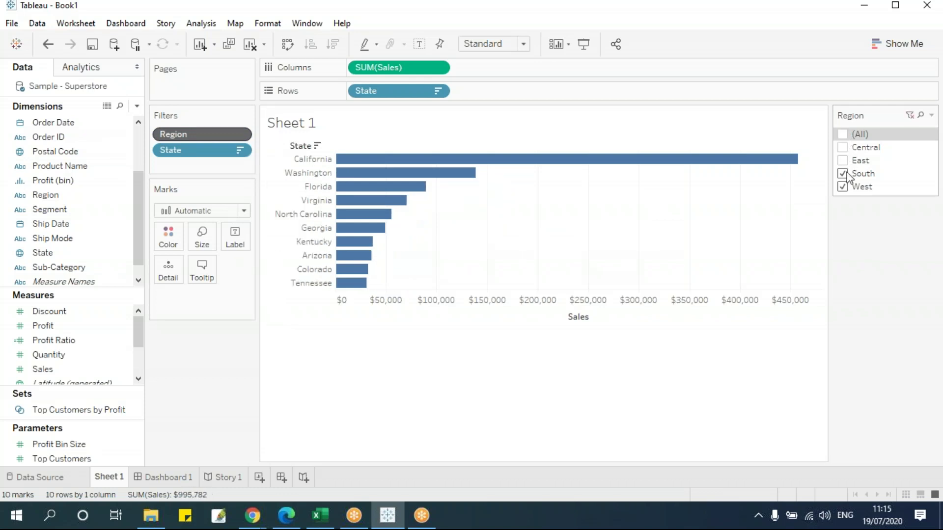
click(842, 134)
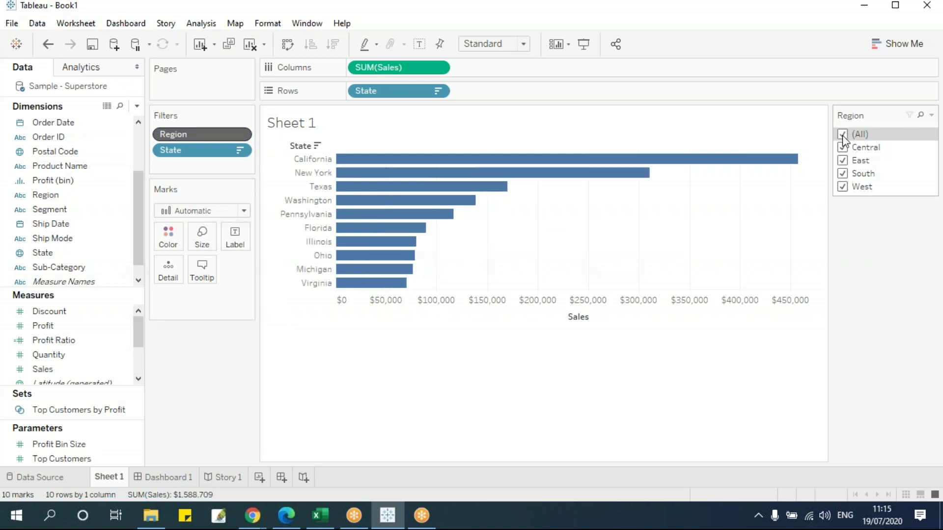
- Open Dashboard 1 and remove the existing Sheet 1 view from it
click(186, 479)
click(443, 129)
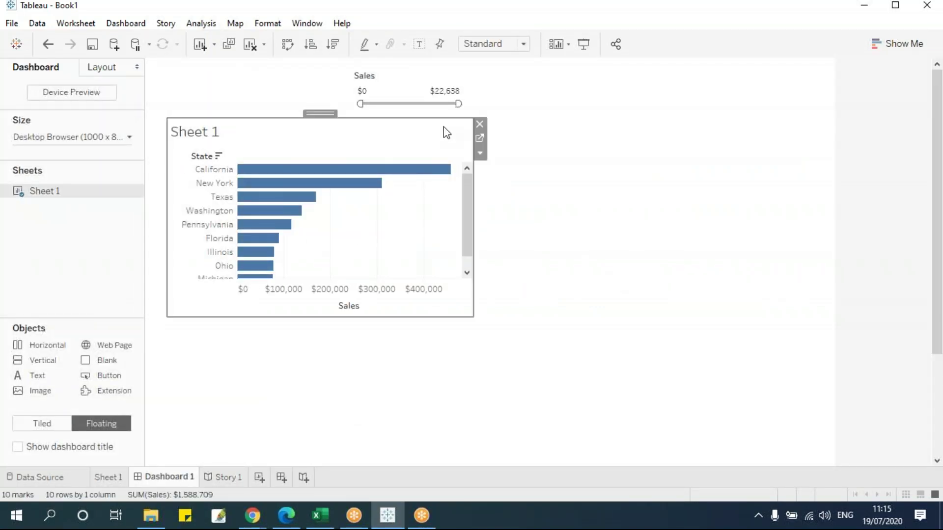
click(480, 123)
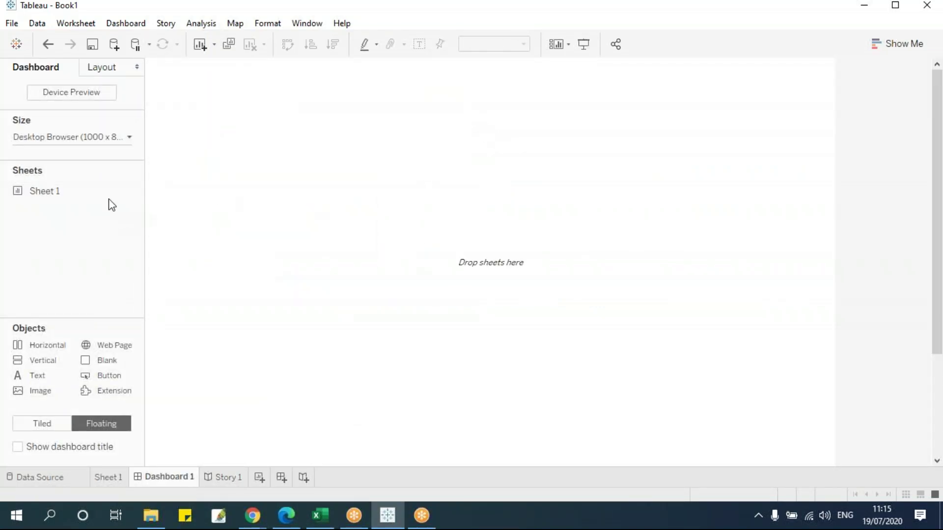
- Place Sheet 1 on the empty dashboard as a floating view and move it to the canvas's upper-left area
mouse_move(49, 192)
drag(49, 192, 293, 188)
drag(349, 174, 291, 93)
click(401, 238)
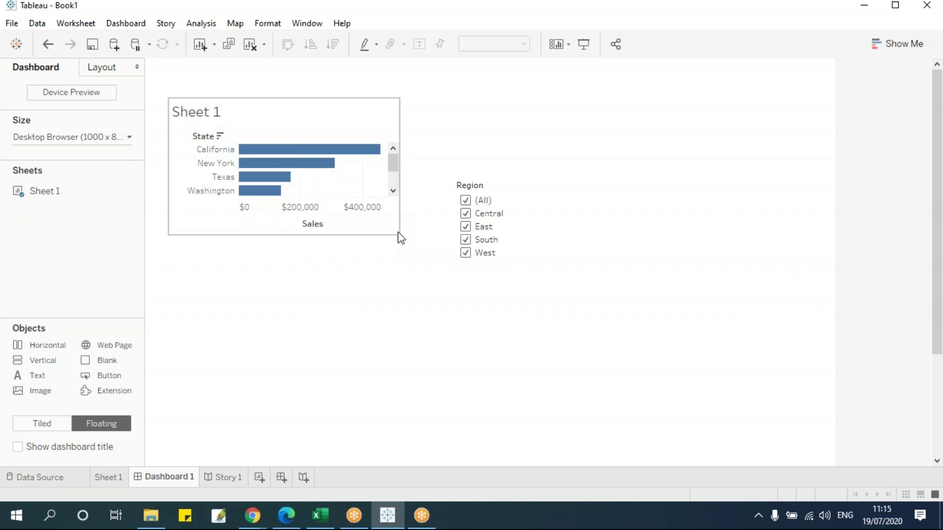
- Enlarge the Sheet 1 view on the dashboard and move the Region filter up beside it
click(398, 234)
drag(399, 234, 457, 442)
click(508, 193)
drag(511, 172, 551, 113)
- Clear all regions in the dashboard's Region filter and show Central, East, South and West individually, leaving only West selected
click(509, 142)
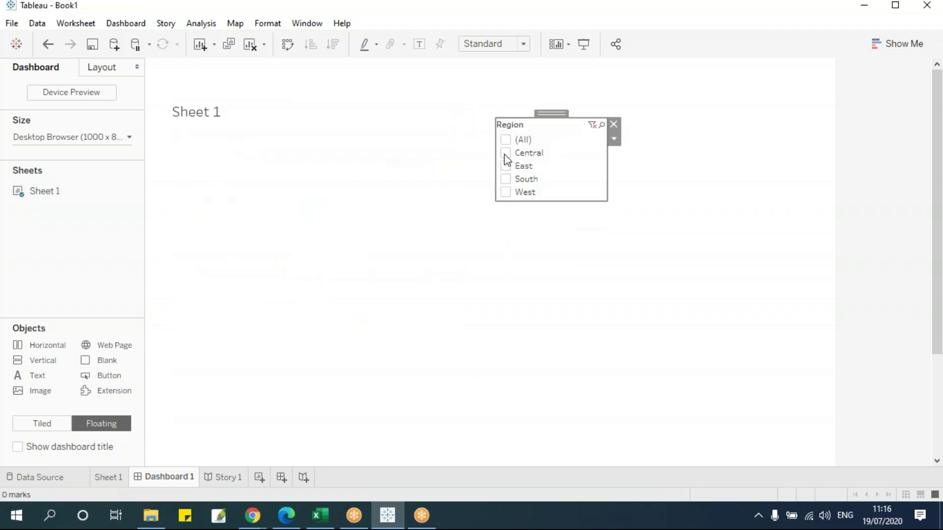
click(506, 154)
click(506, 156)
click(507, 166)
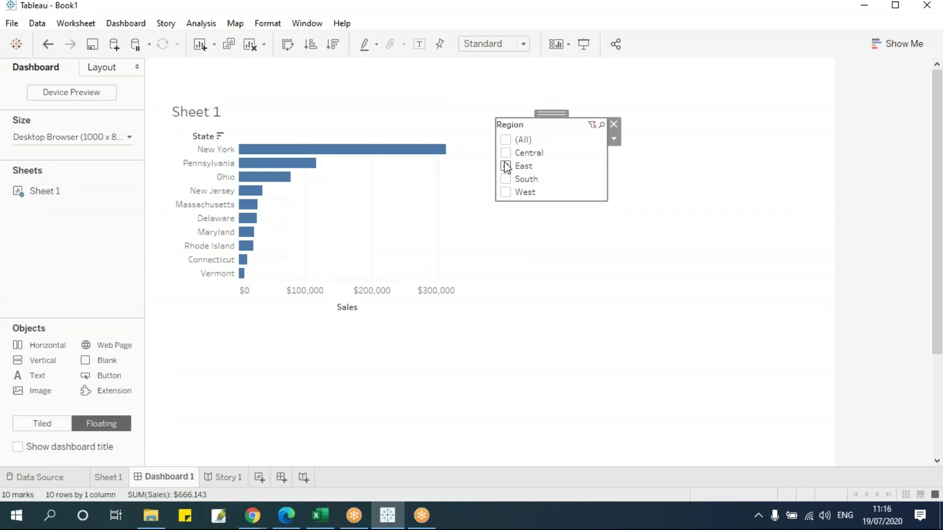
click(506, 179)
click(505, 166)
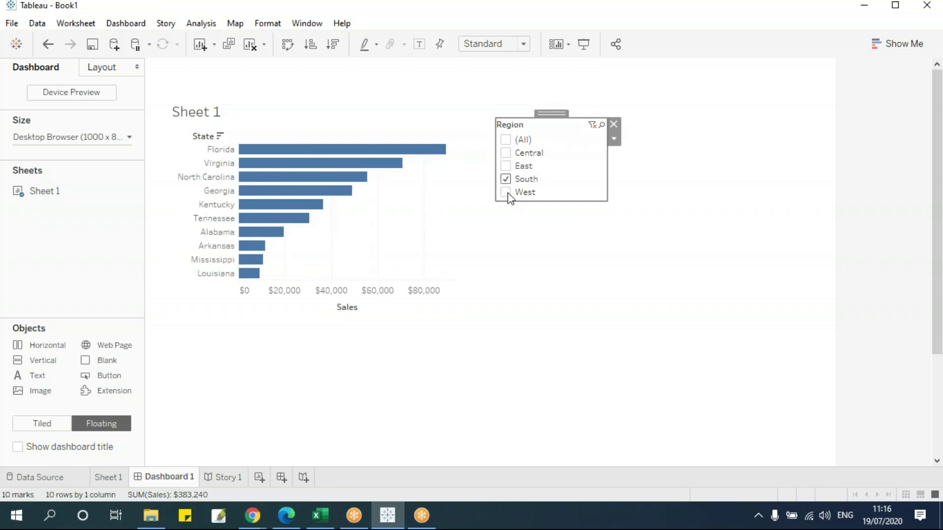
click(505, 191)
click(506, 178)
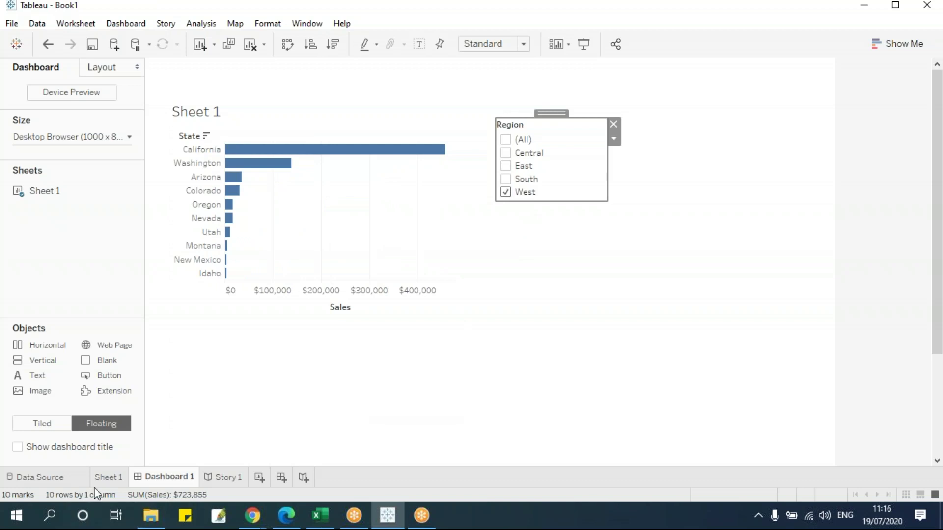
- Return to Sheet 1 and look over the available data, worksheet and dashboard commands
click(105, 481)
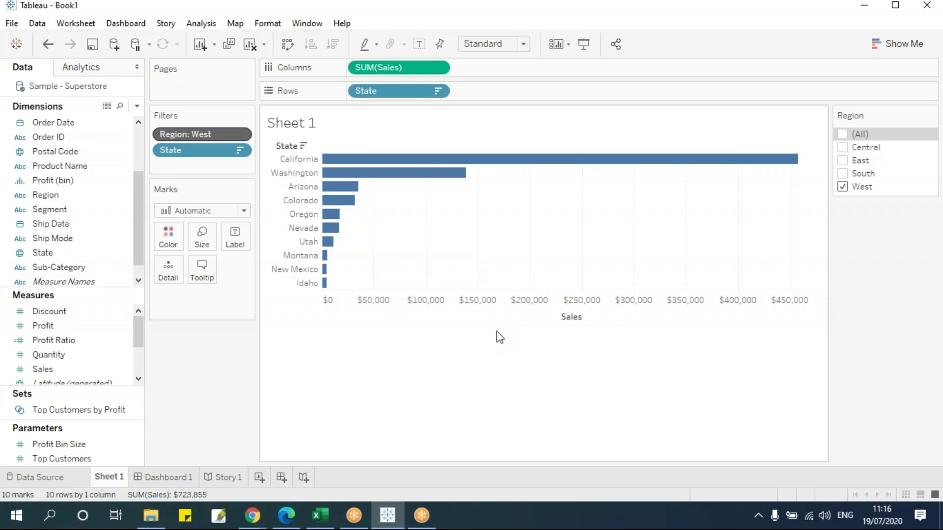
click(44, 29)
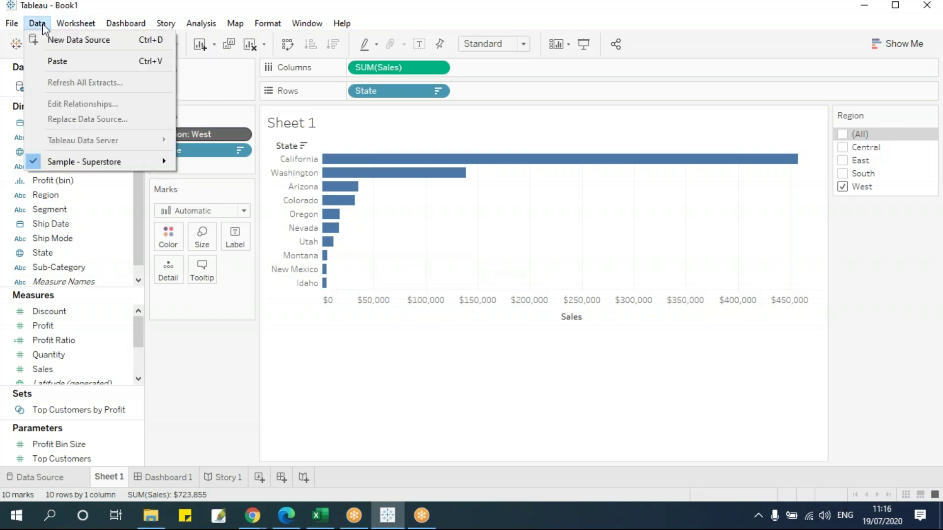
mouse_move(76, 29)
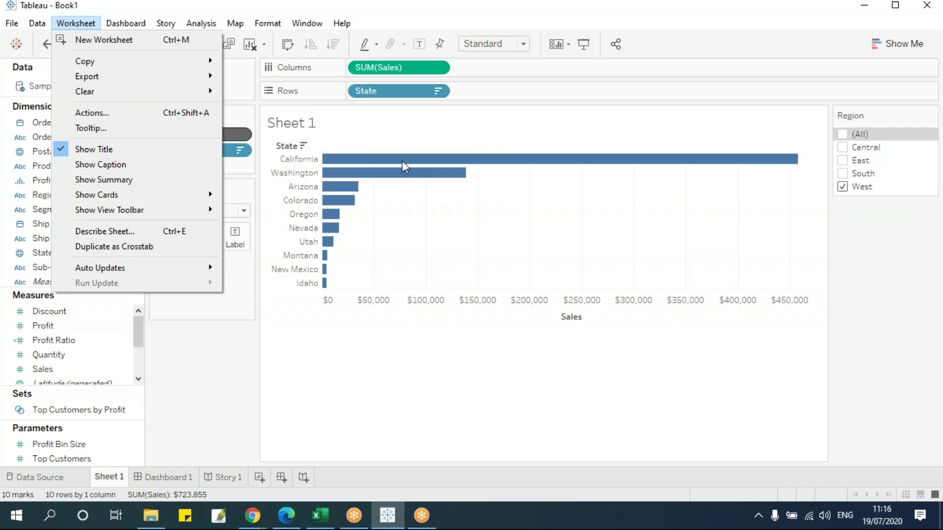
click(118, 26)
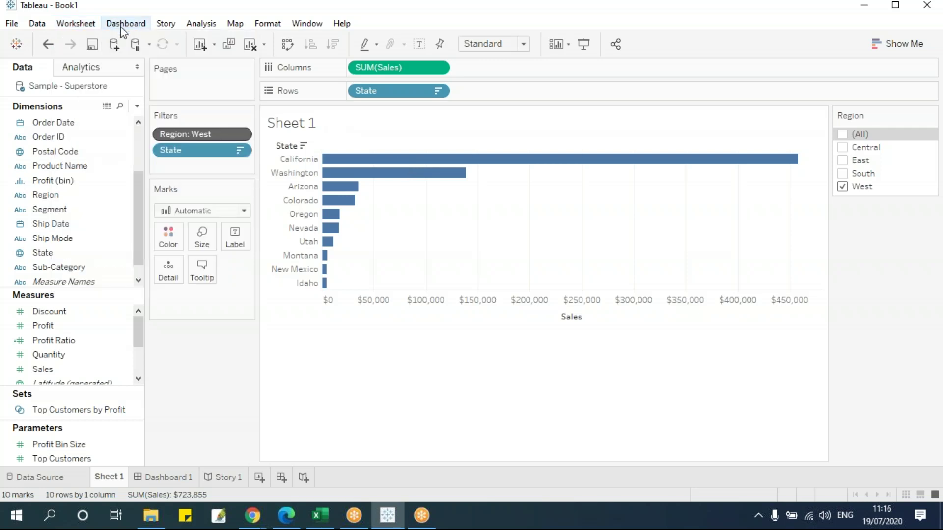
click(120, 27)
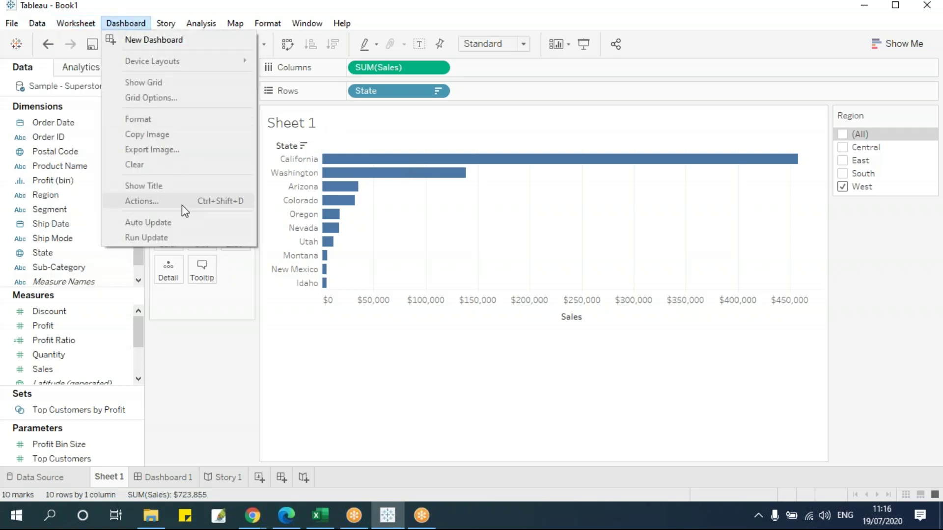
click(372, 415)
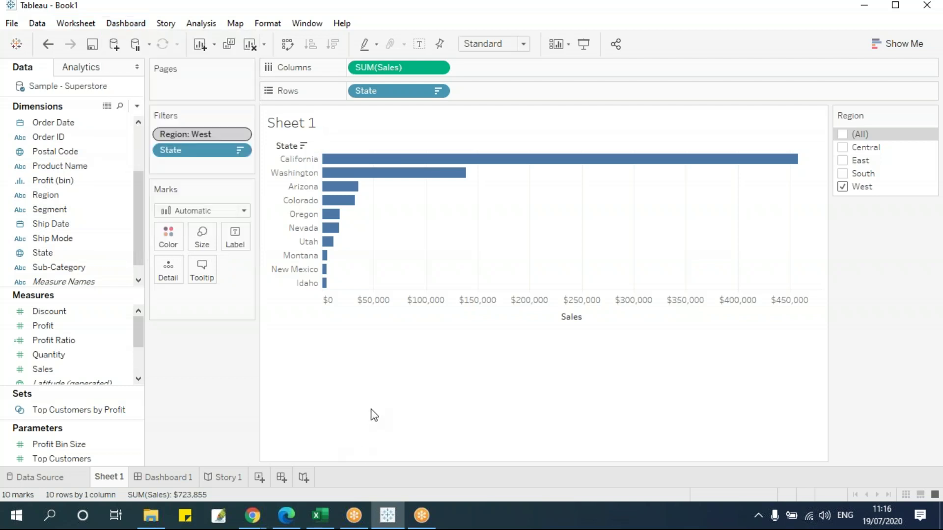